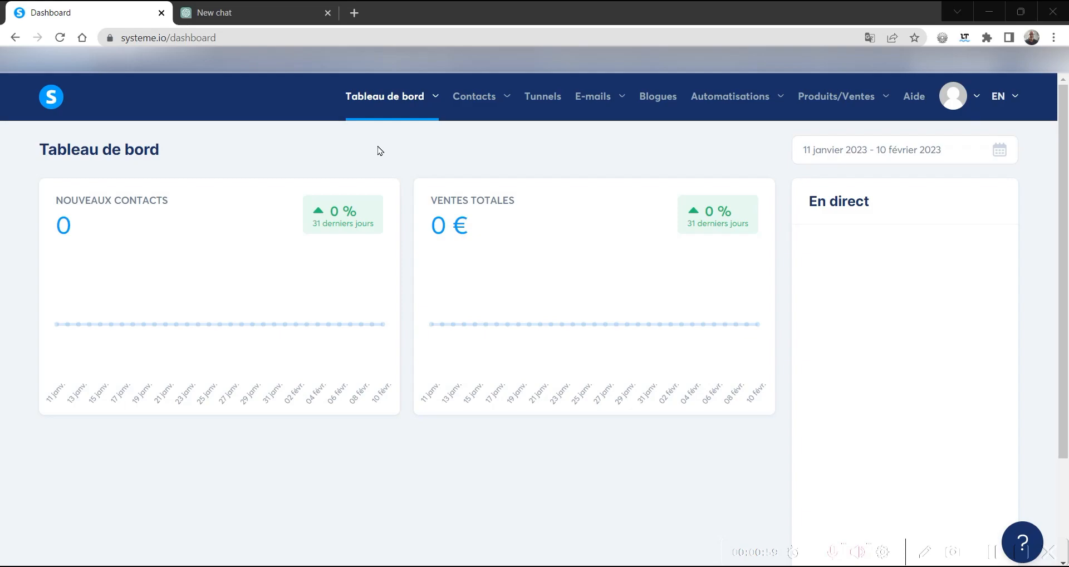
- Switch to the ChatGPT conversation and read the expert techniques for overcoming the fear of public speaking
click(254, 14)
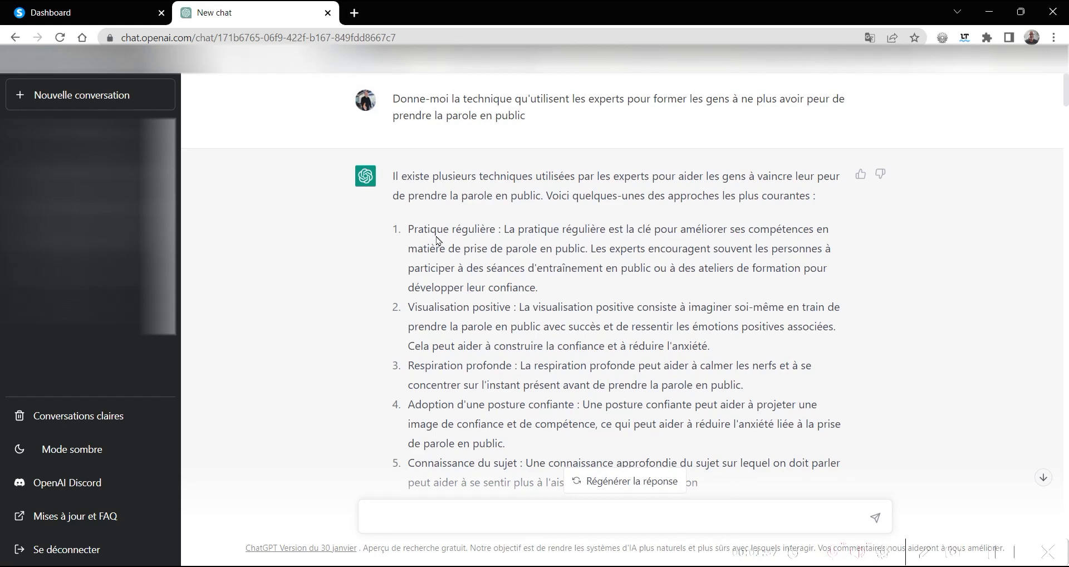
scroll(437, 239, down, 7)
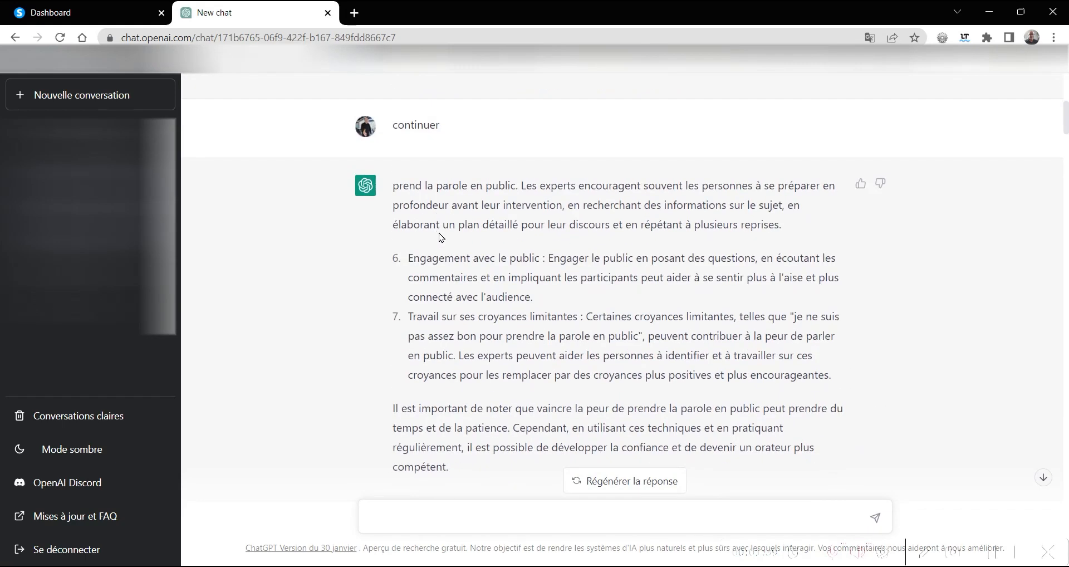
scroll(515, 282, down, 4)
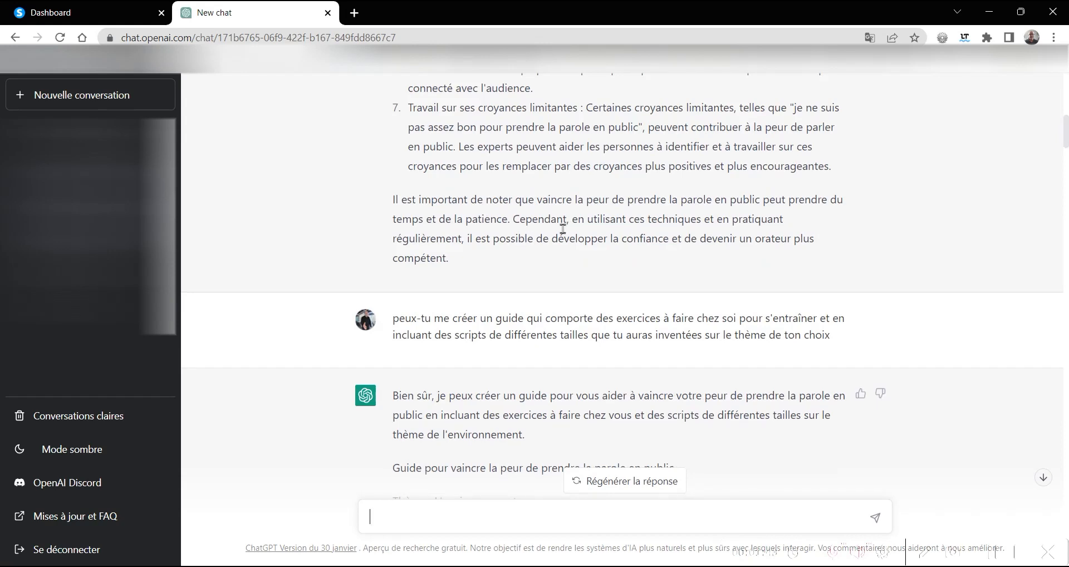
scroll(565, 222, up, 13)
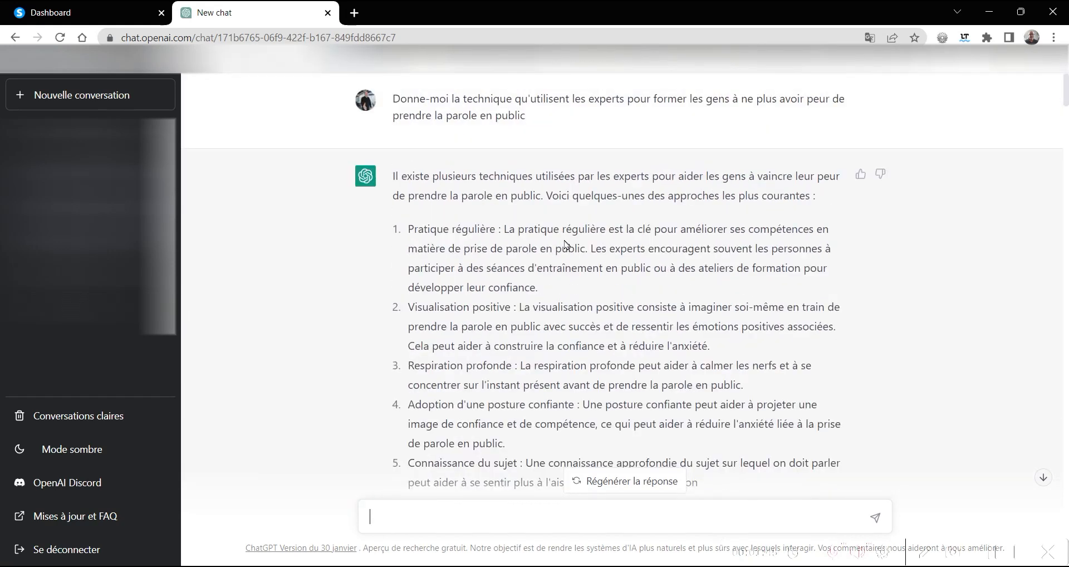
scroll(565, 244, down, 4)
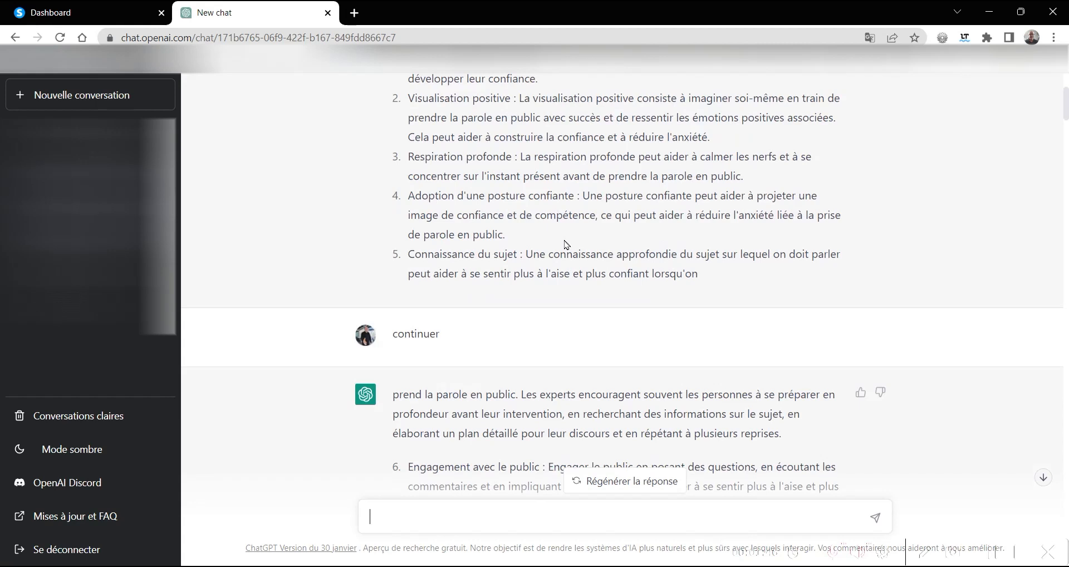
scroll(565, 244, down, 4)
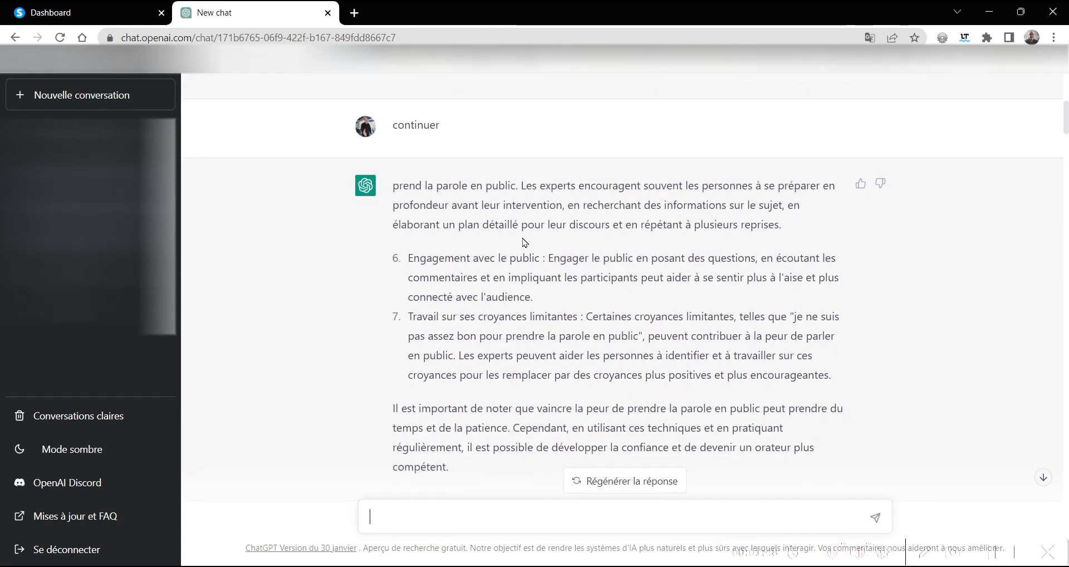
scroll(522, 238, down, 3)
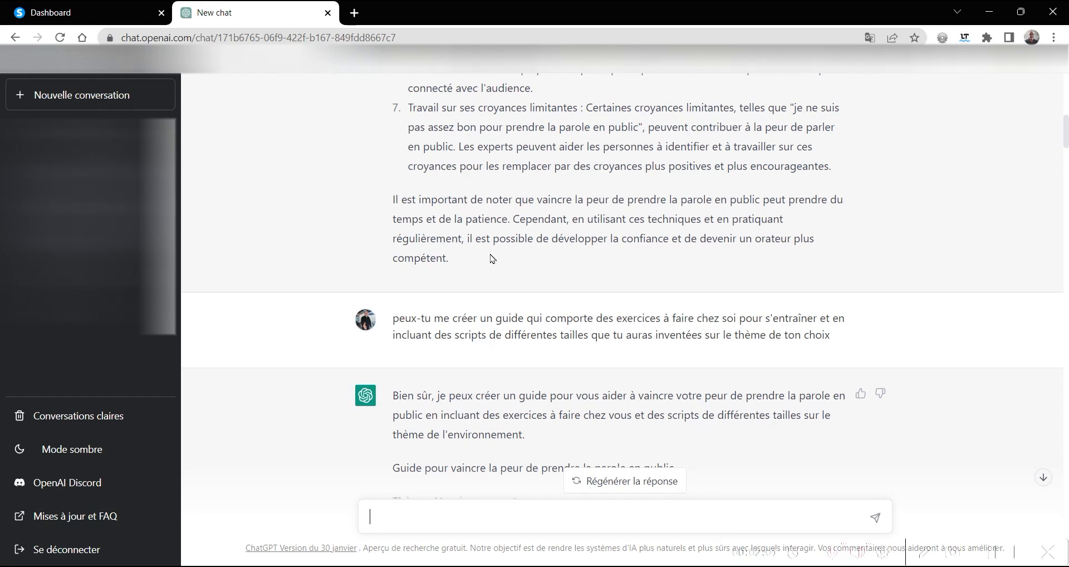
- Examine the generated public-speaking guide, including its home exercises and the short, medium and long environment speech scripts
scroll(496, 257, down, 4)
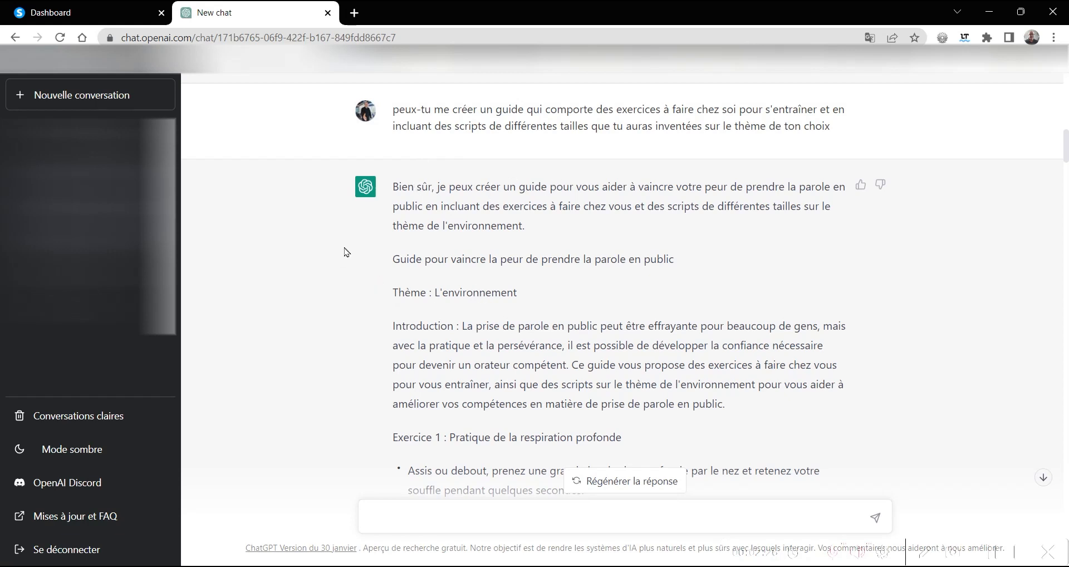
scroll(376, 285, down, 4)
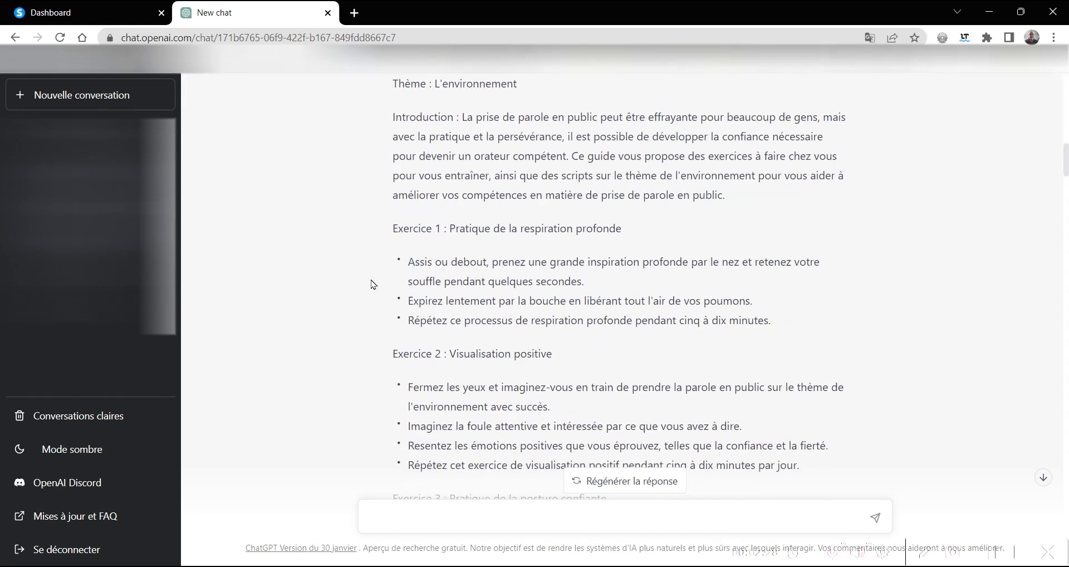
scroll(362, 265, down, 4)
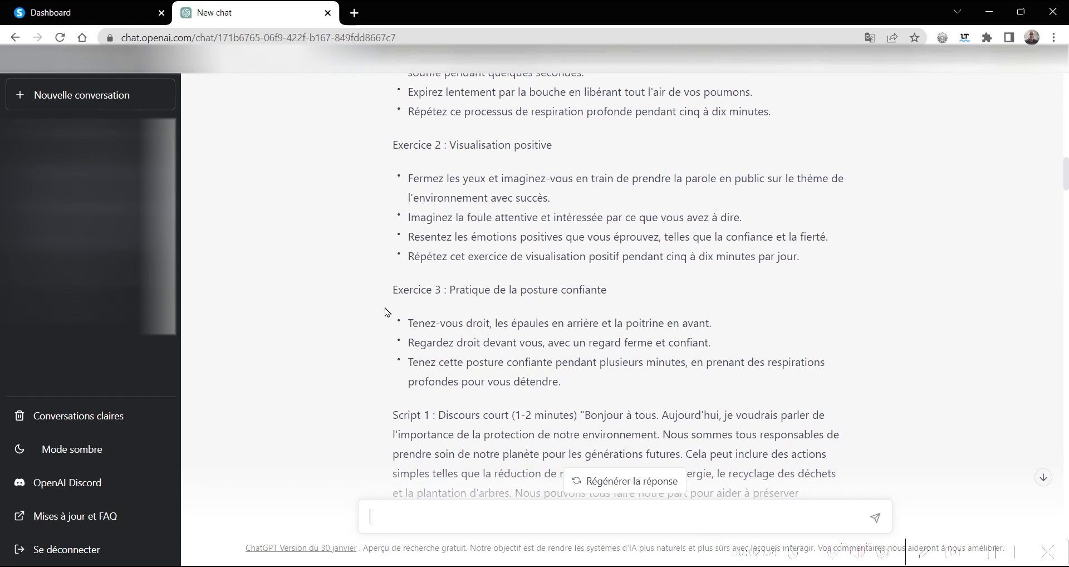
scroll(387, 311, down, 4)
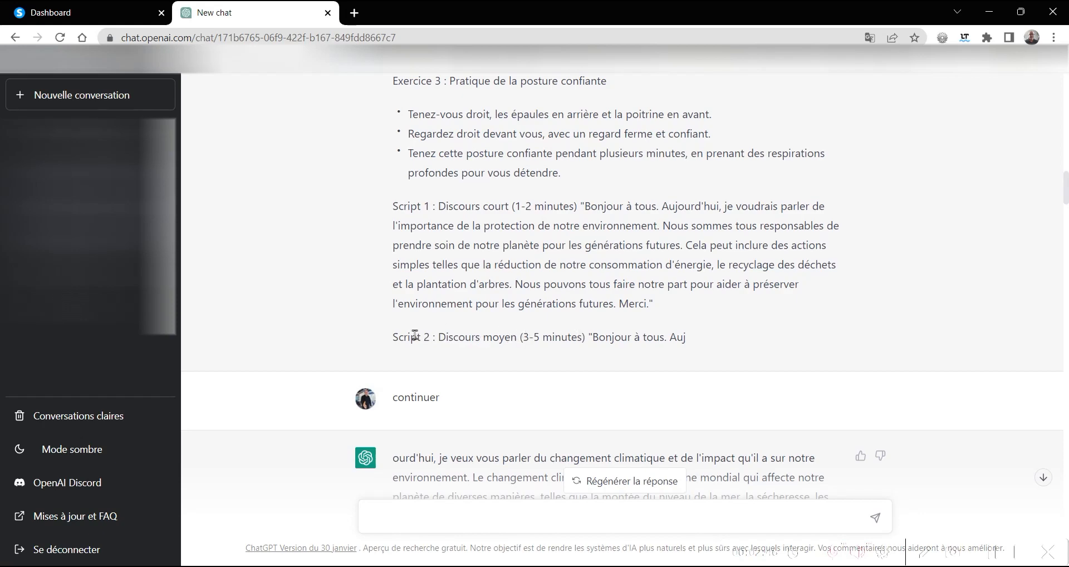
scroll(415, 341, down, 3)
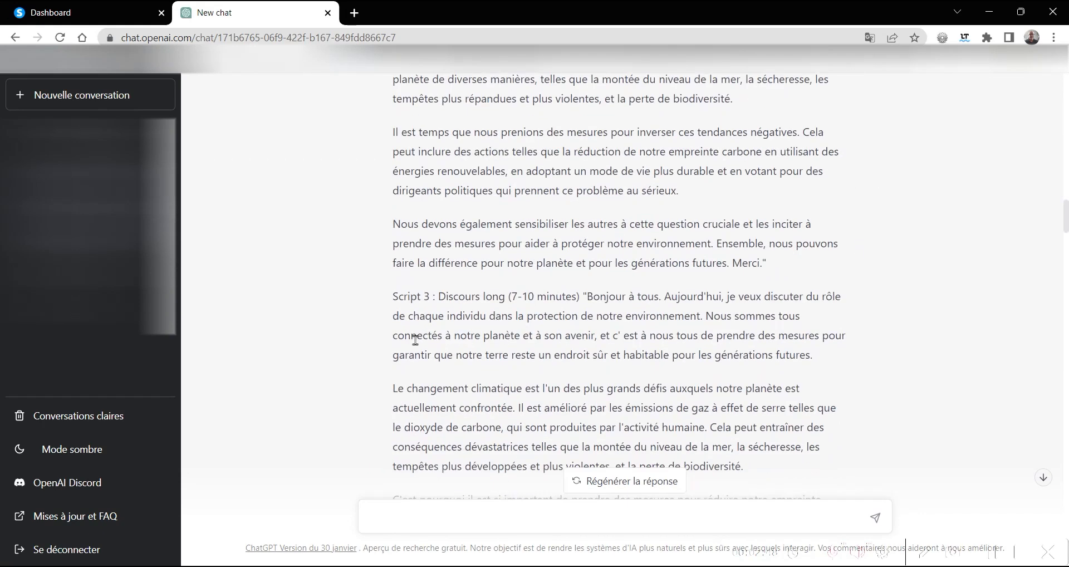
scroll(434, 300, down, 3)
scroll(488, 318, down, 3)
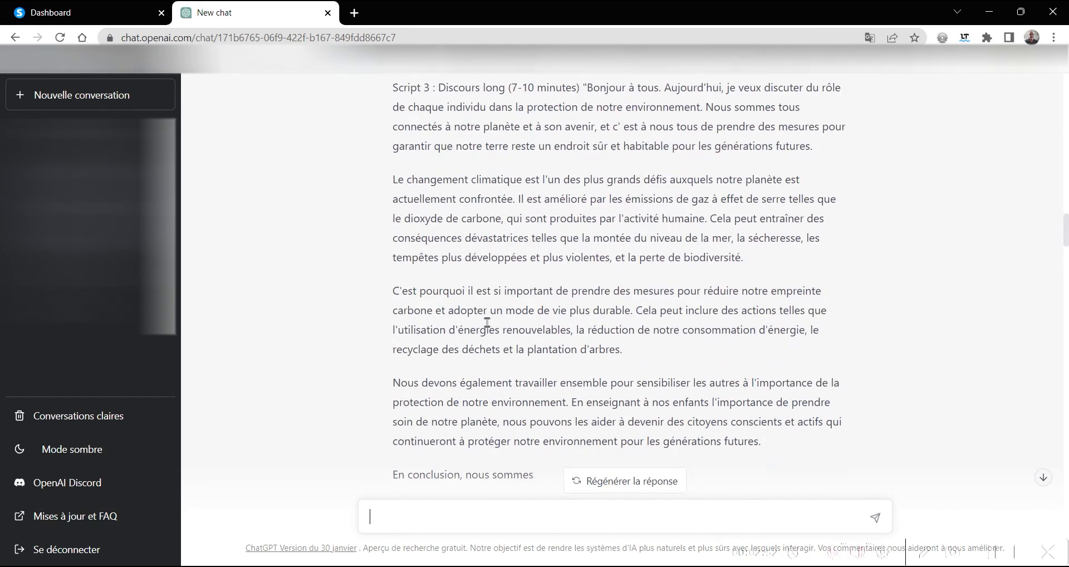
scroll(486, 322, down, 3)
scroll(487, 322, down, 3)
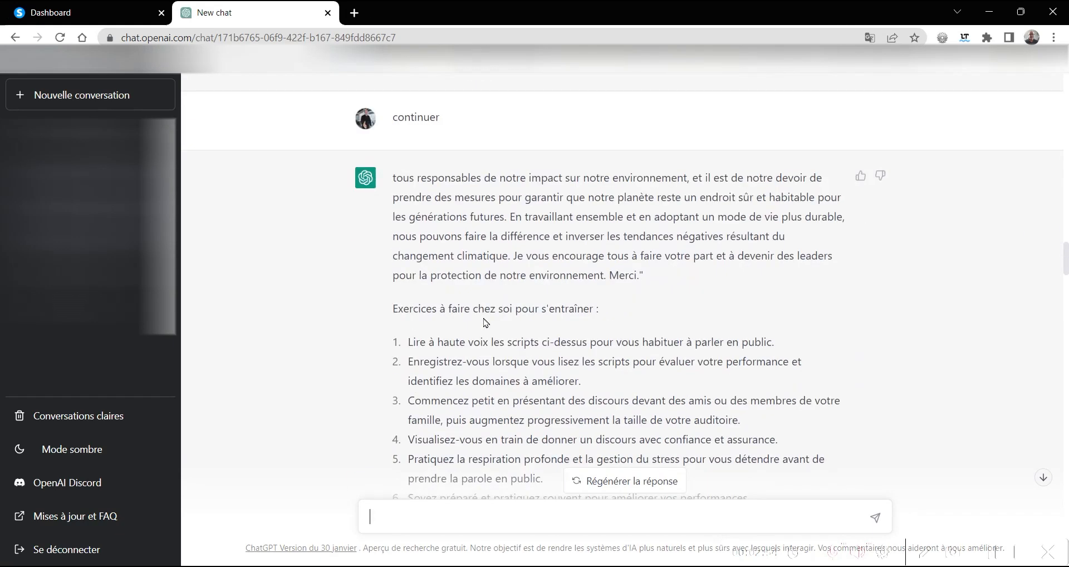
scroll(485, 321, down, 4)
scroll(484, 310, up, 3)
scroll(467, 293, up, 10)
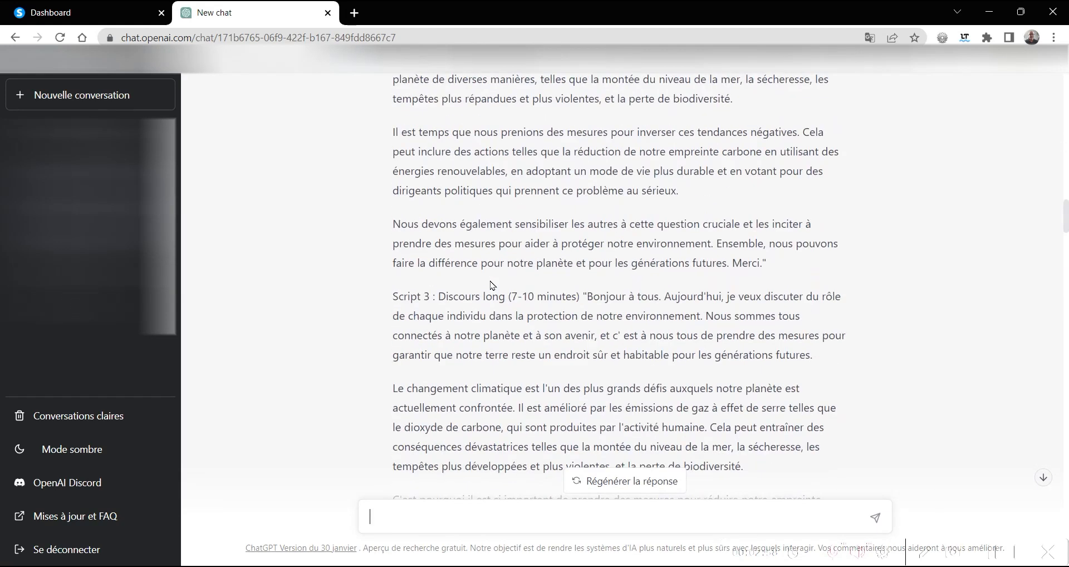
scroll(491, 285, down, 4)
scroll(491, 285, down, 3)
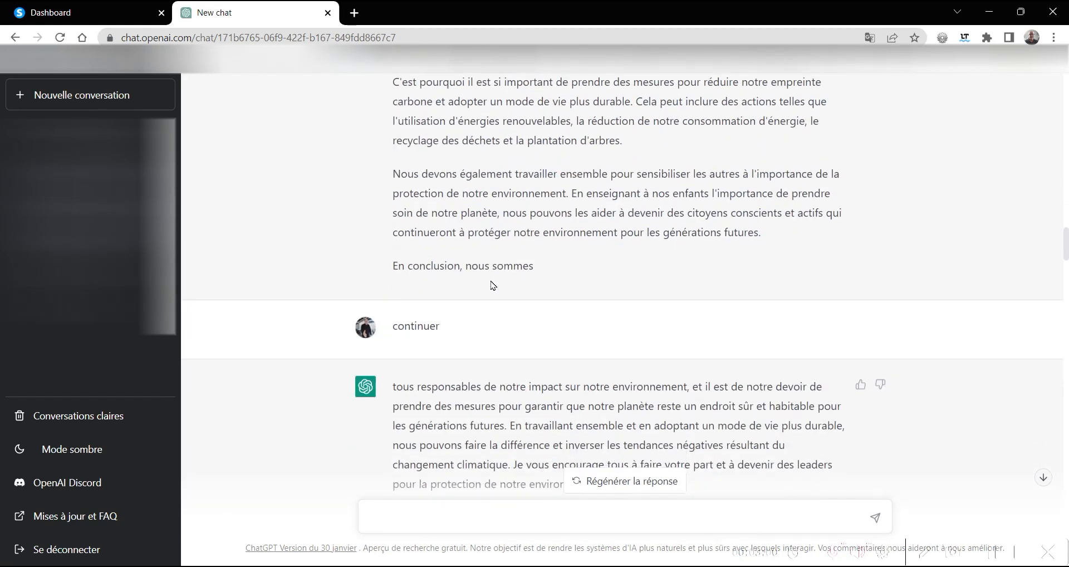
scroll(491, 285, down, 3)
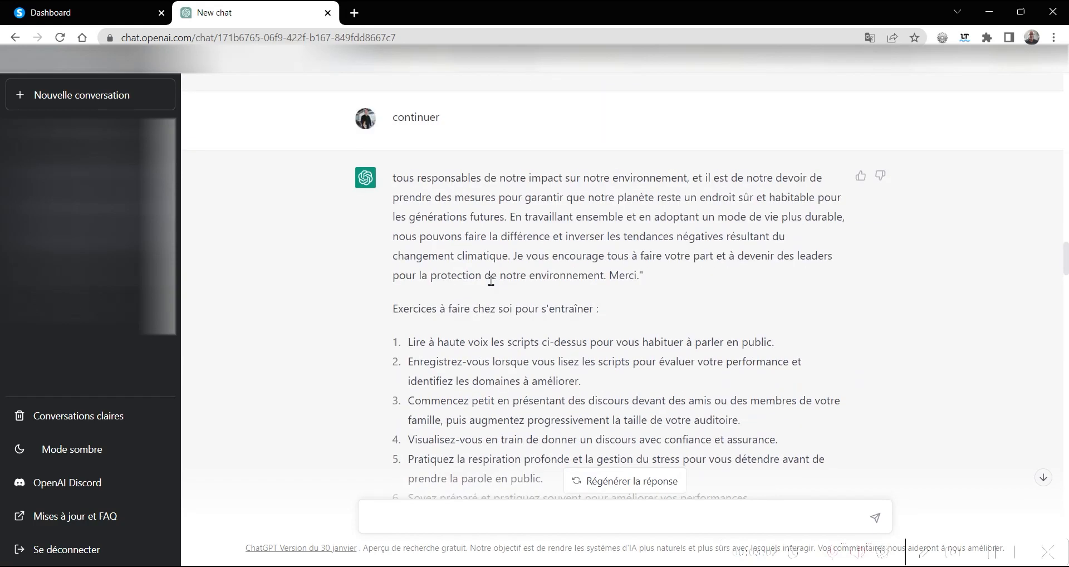
scroll(456, 327, down, 3)
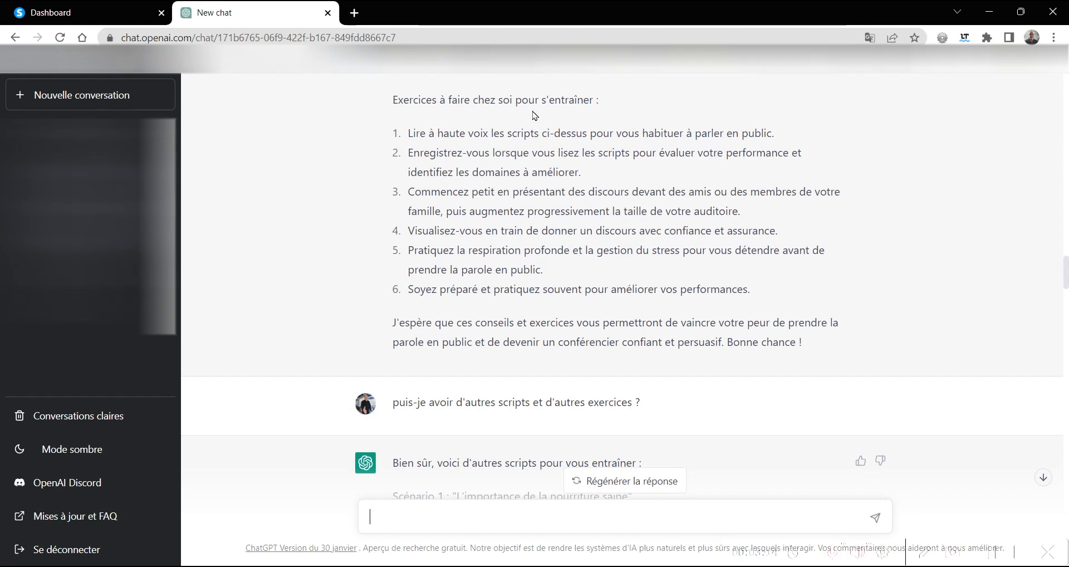
- Review the additional practice scripts on healthy food and positivity, along with the supplementary training exercises
scroll(412, 301, down, 3)
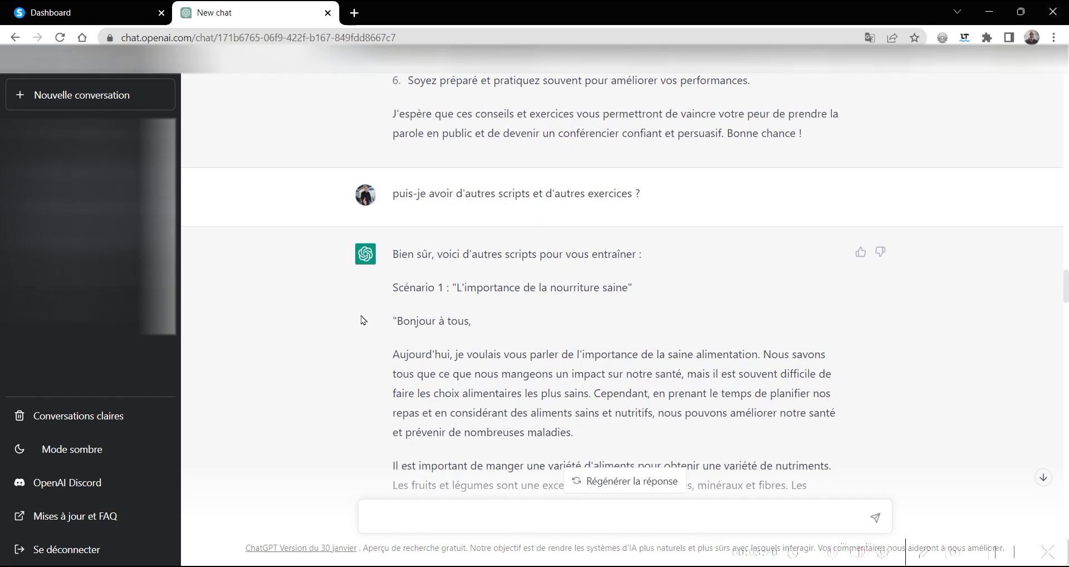
scroll(364, 321, down, 3)
scroll(366, 318, down, 3)
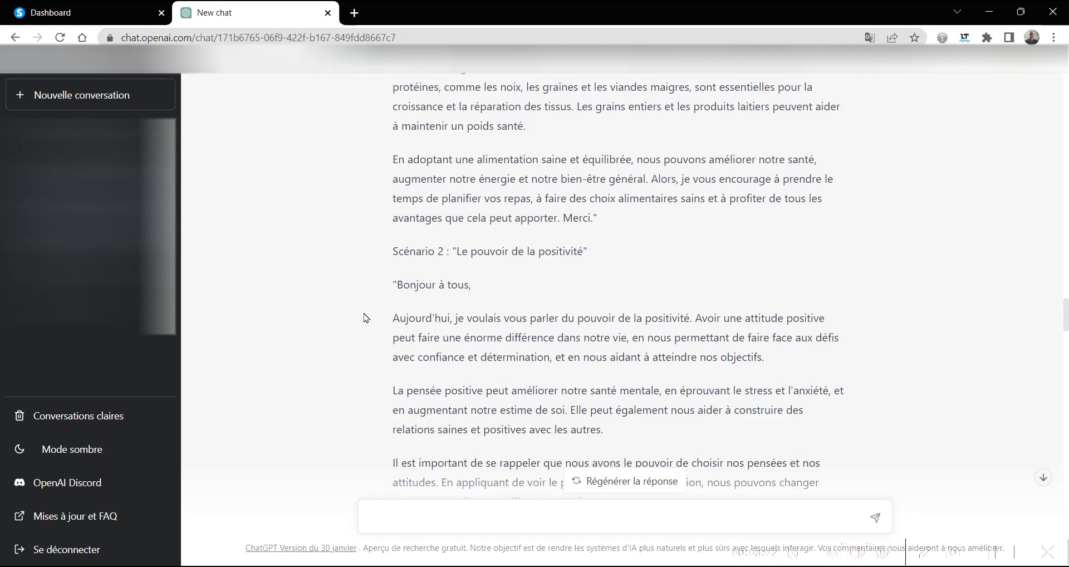
scroll(365, 318, down, 3)
scroll(365, 316, down, 3)
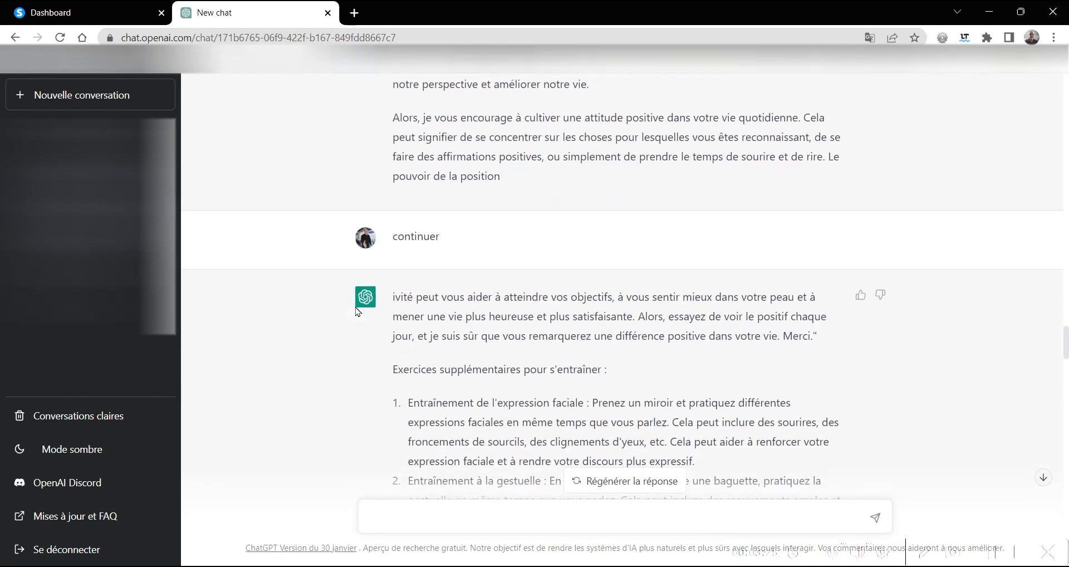
scroll(362, 307, down, 3)
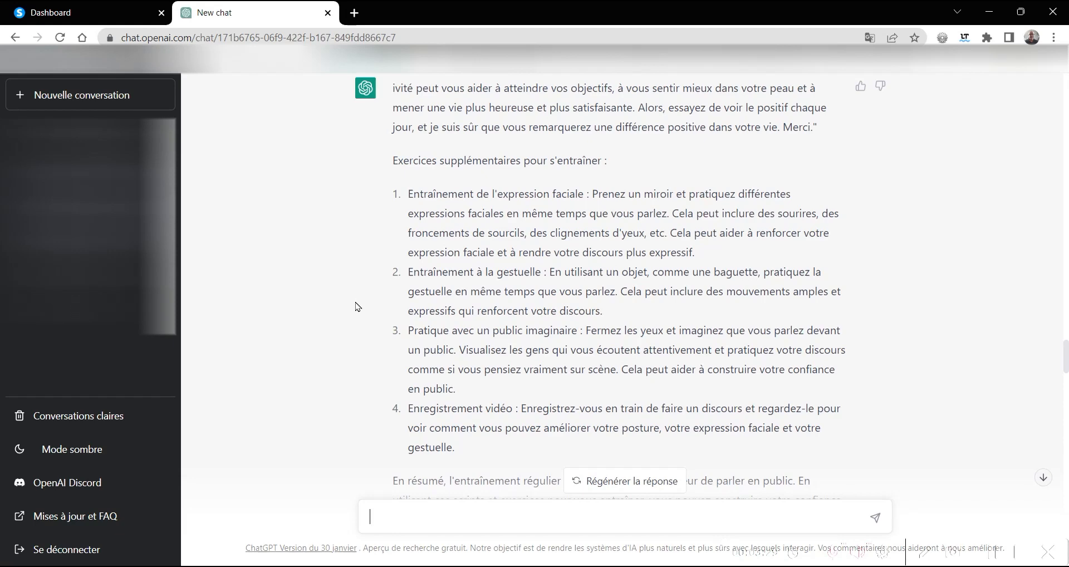
scroll(366, 305, down, 3)
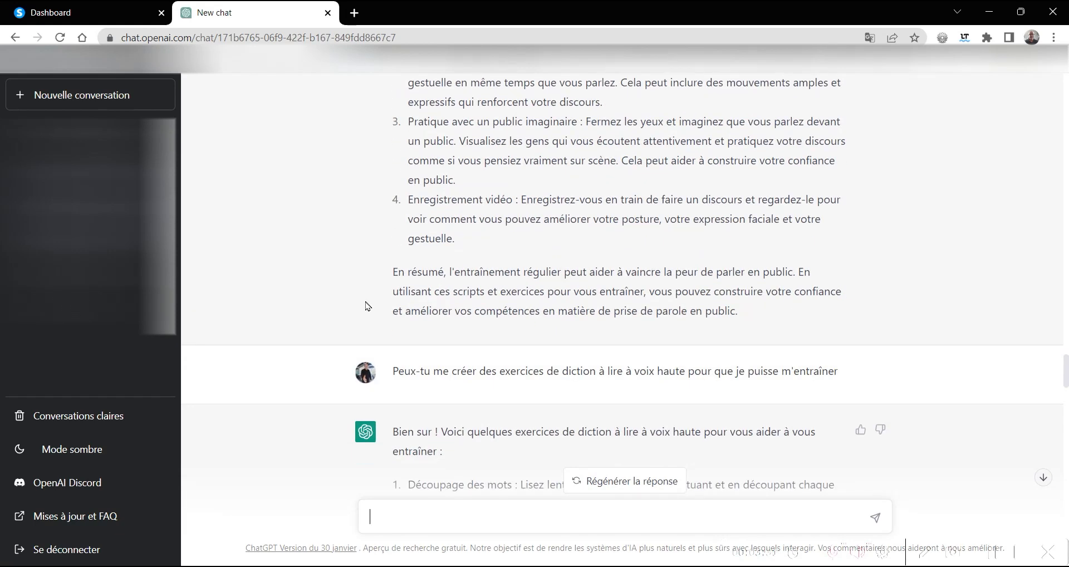
- Examine the diction exercises and the two read-aloud texts written to practise them
scroll(366, 305, down, 4)
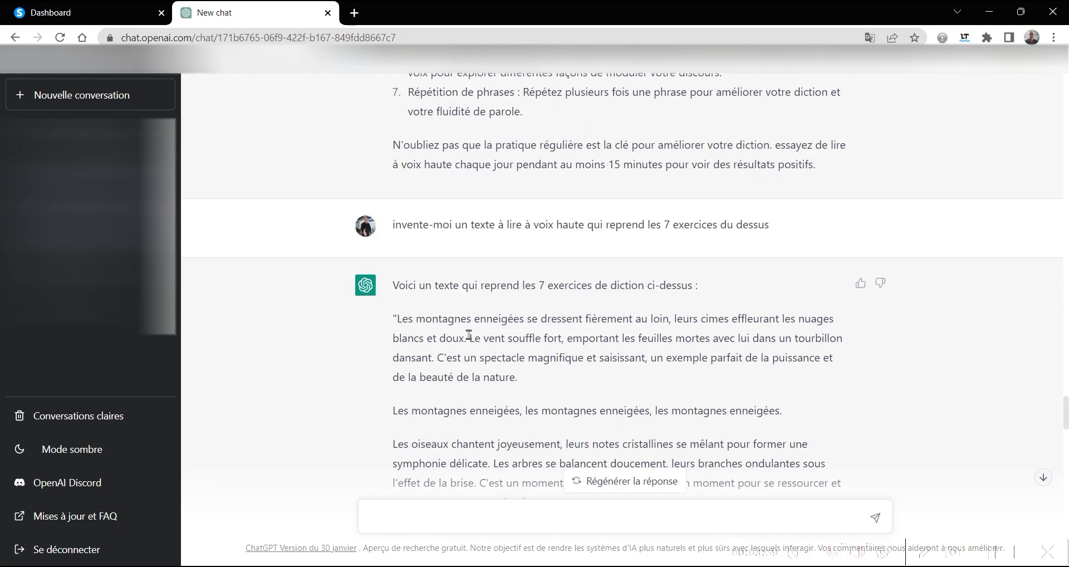
scroll(469, 334, down, 5)
scroll(359, 234, up, 5)
scroll(450, 202, up, 4)
scroll(448, 197, up, 8)
scroll(448, 200, down, 8)
scroll(437, 220, down, 4)
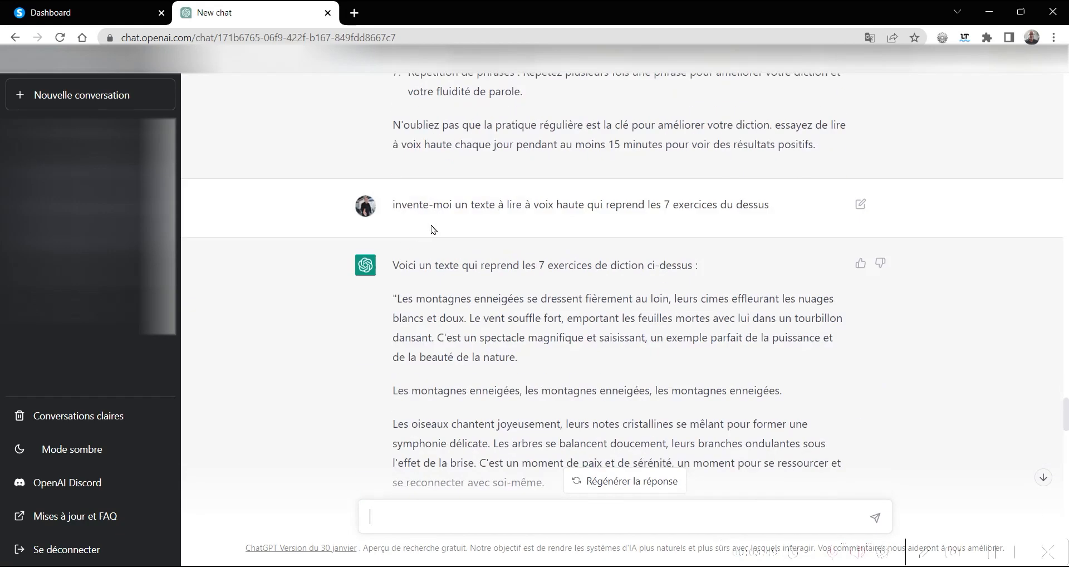
scroll(433, 229, down, 3)
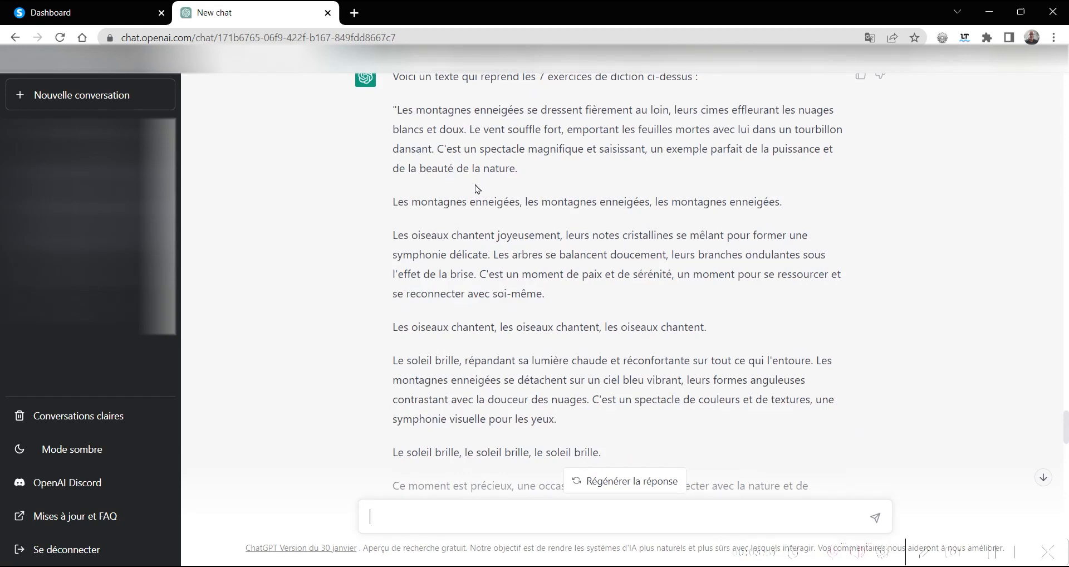
scroll(477, 190, up, 4)
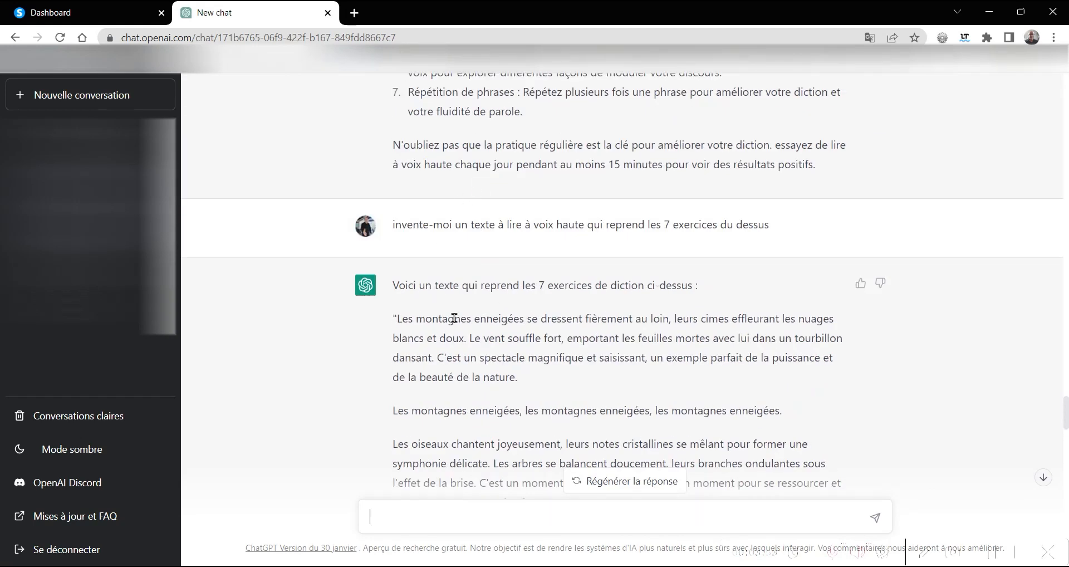
scroll(420, 331, down, 5)
scroll(432, 328, down, 9)
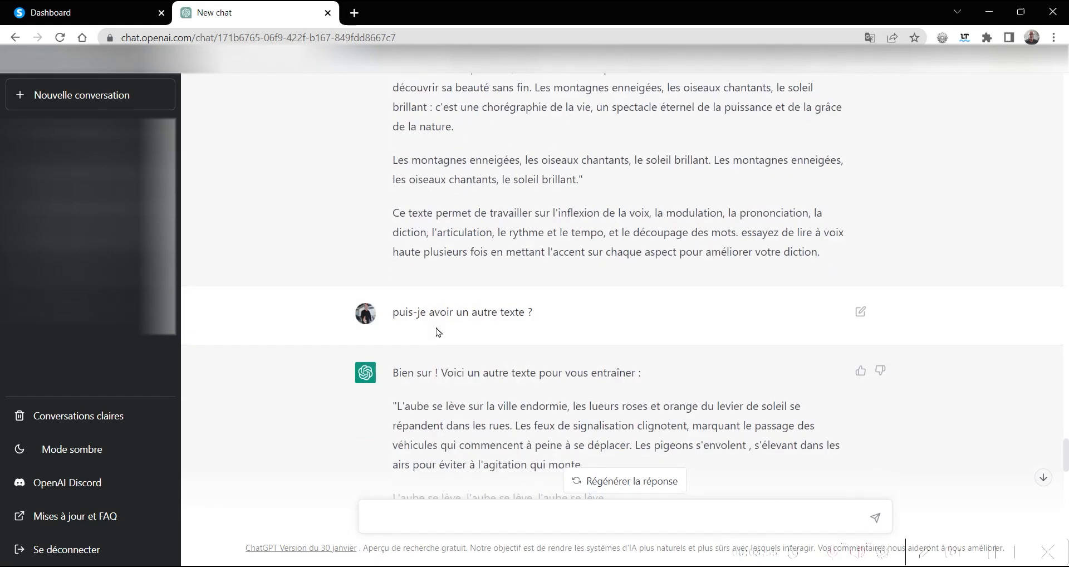
scroll(439, 333, down, 3)
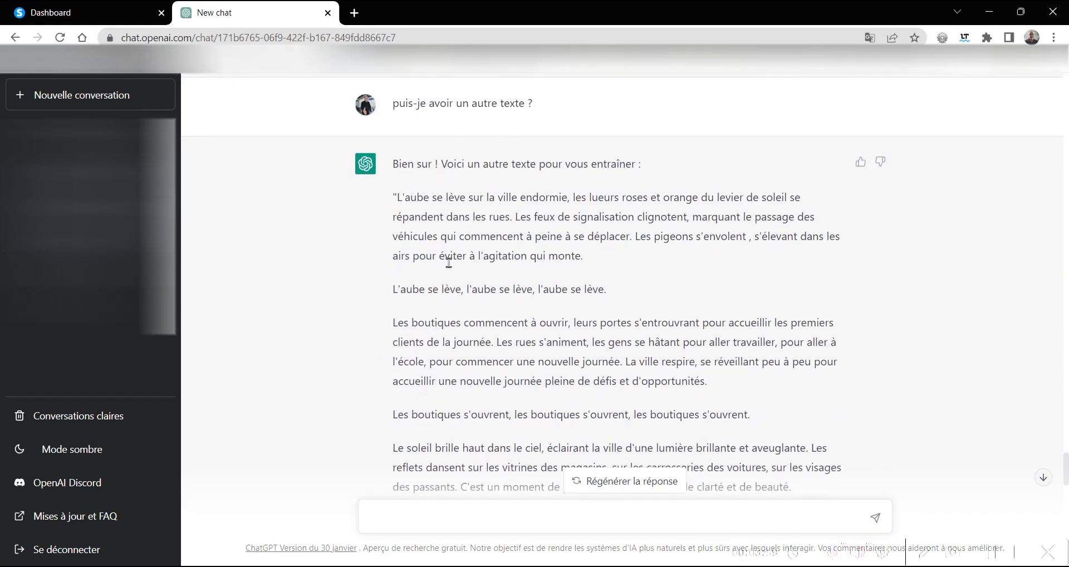
scroll(458, 270, down, 3)
- Review the five catchy titles with slogans, the guide's content headings and the one-minute presentation script
scroll(459, 271, down, 7)
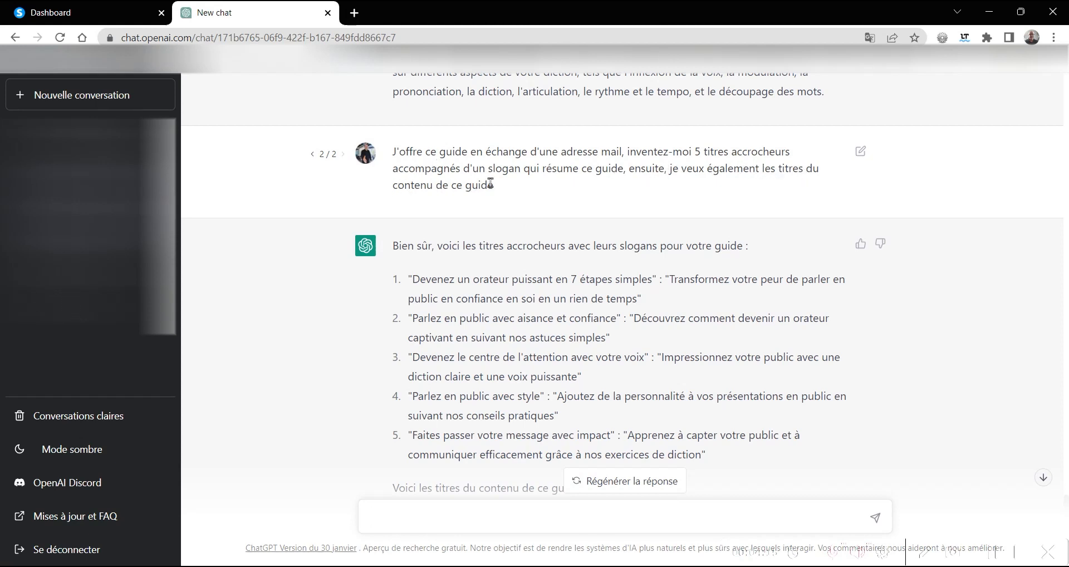
scroll(446, 267, down, 3)
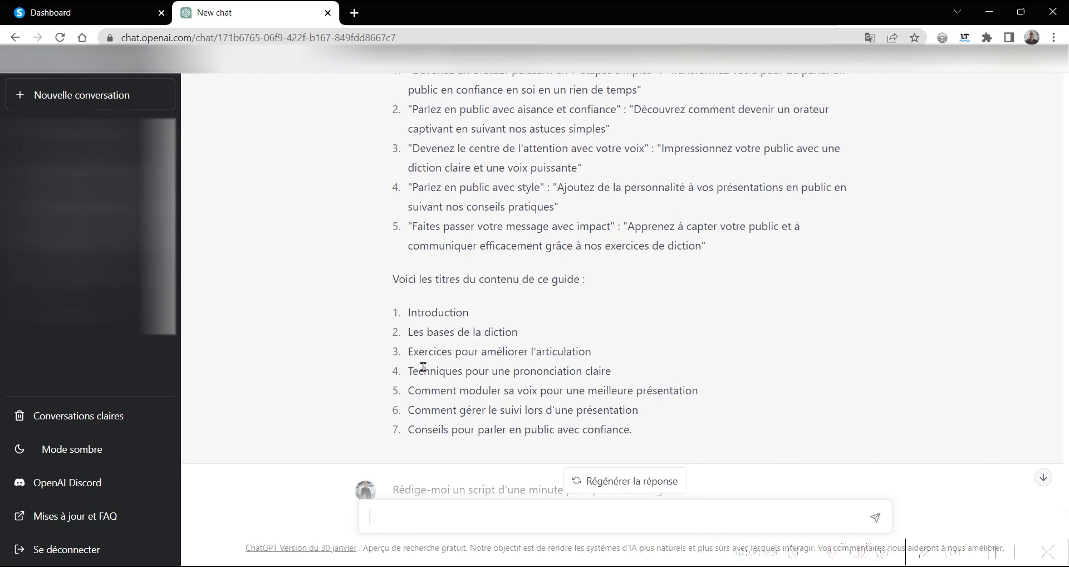
scroll(361, 306, down, 3)
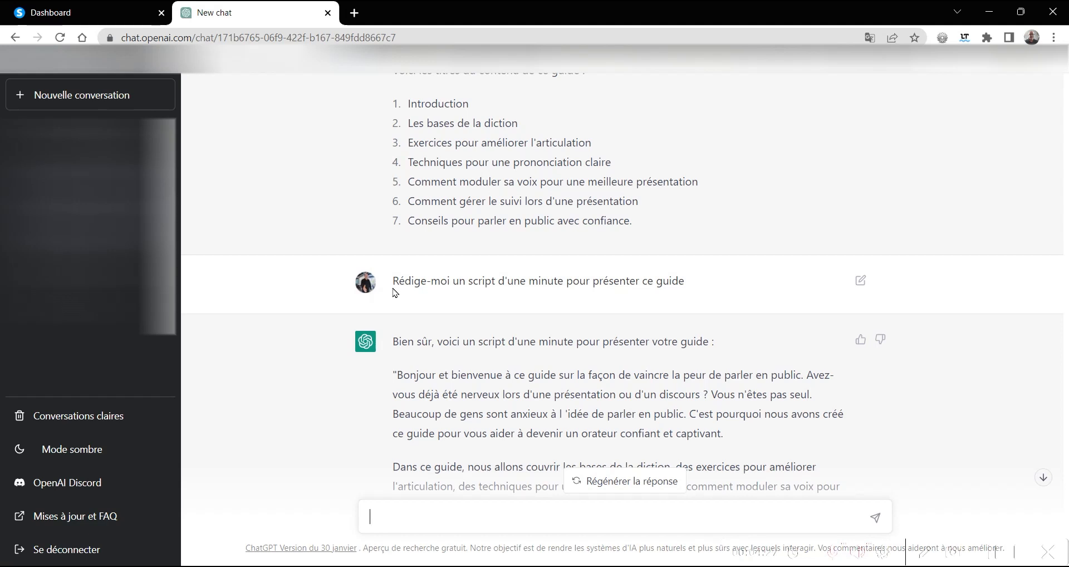
scroll(384, 298, down, 3)
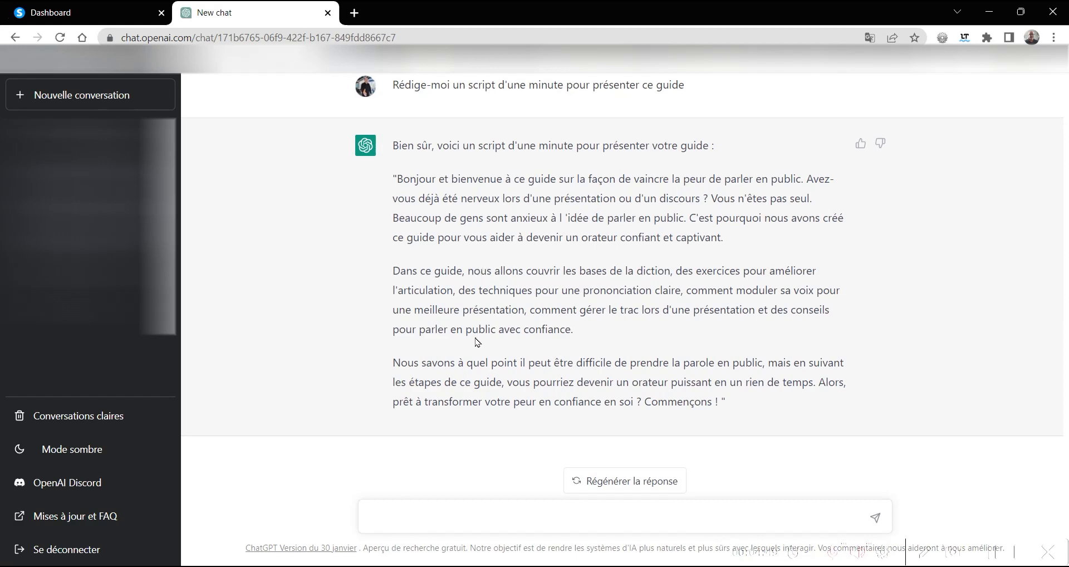
scroll(492, 334, up, 10)
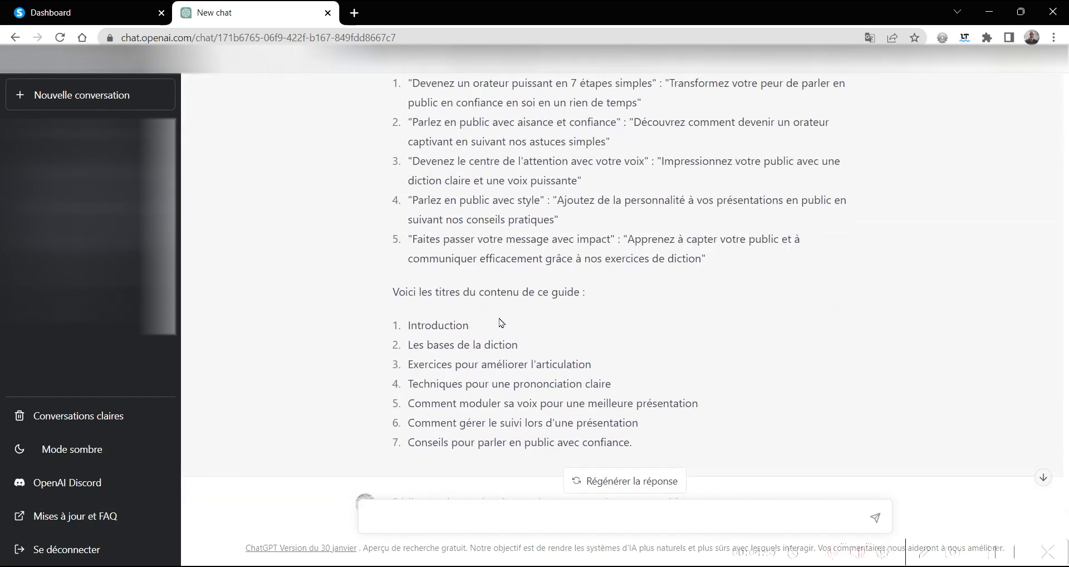
scroll(496, 379, up, 20)
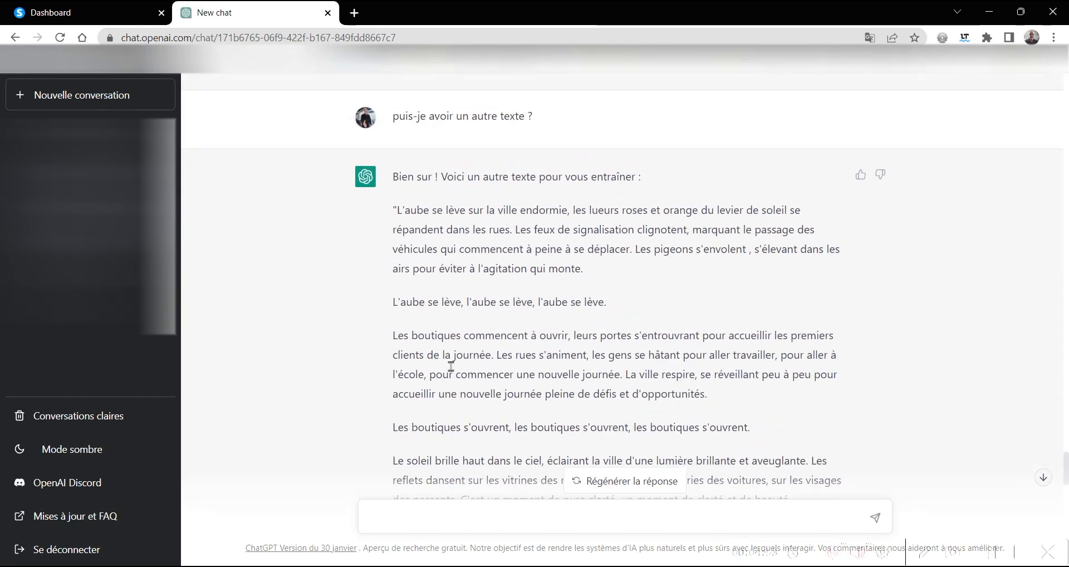
- Review the ChatGPT conversation from the practice texts back through the expert techniques, home exercises and environment speech scripts
scroll(446, 307, down, 20)
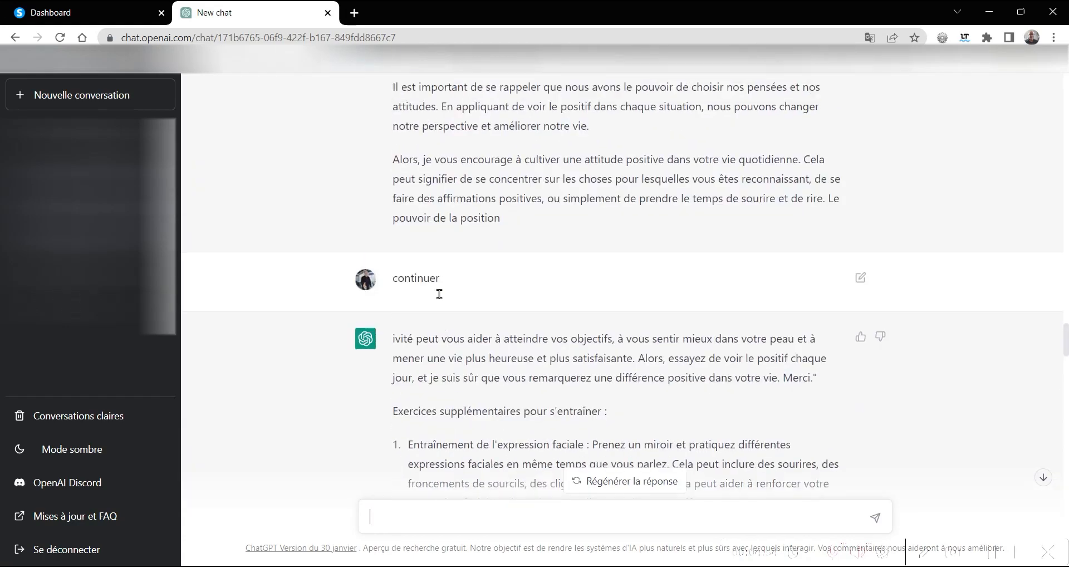
scroll(437, 297, up, 15)
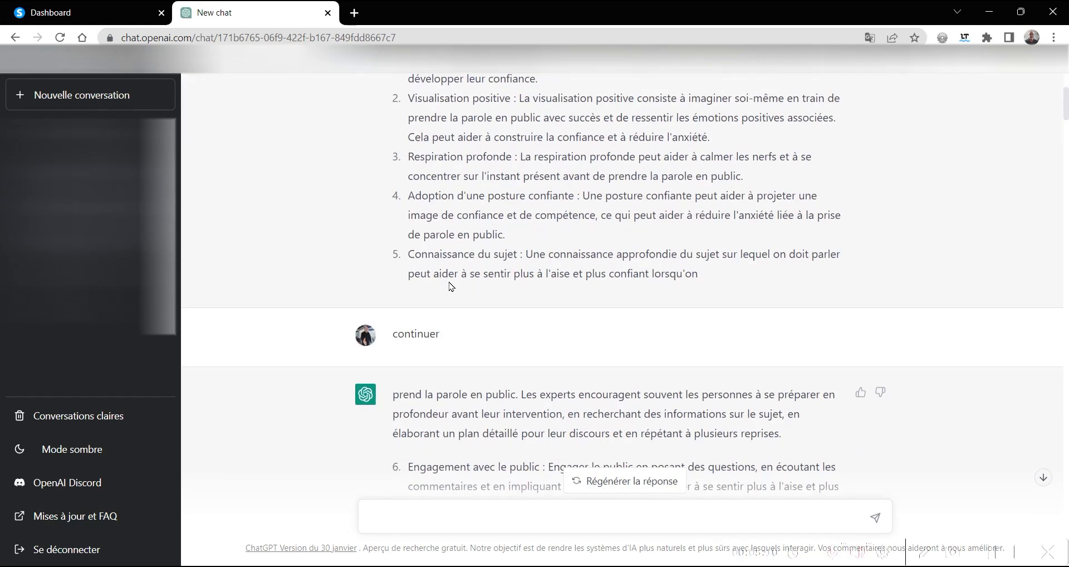
scroll(451, 287, down, 4)
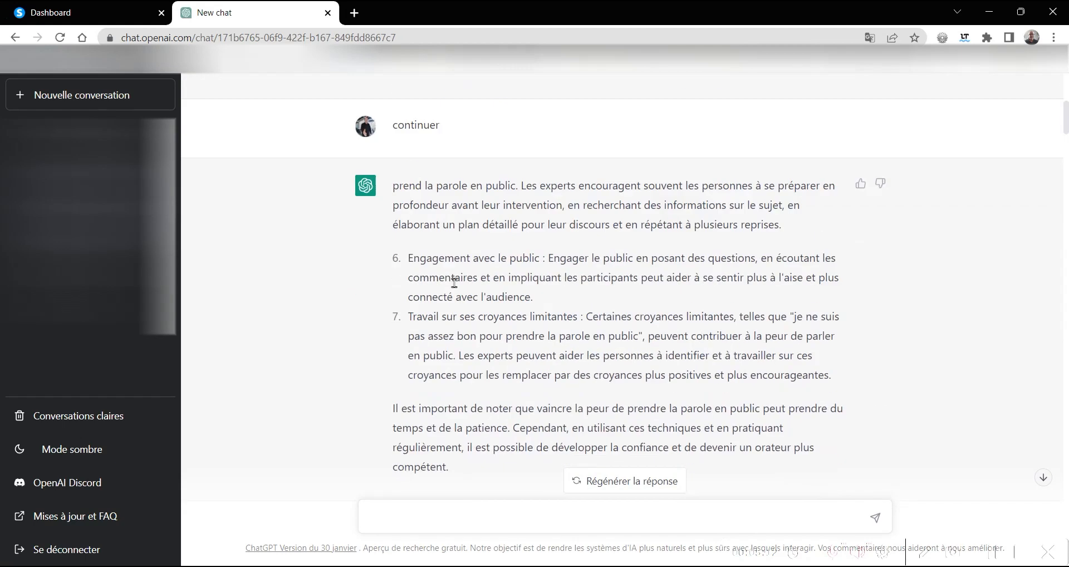
scroll(455, 282, down, 6)
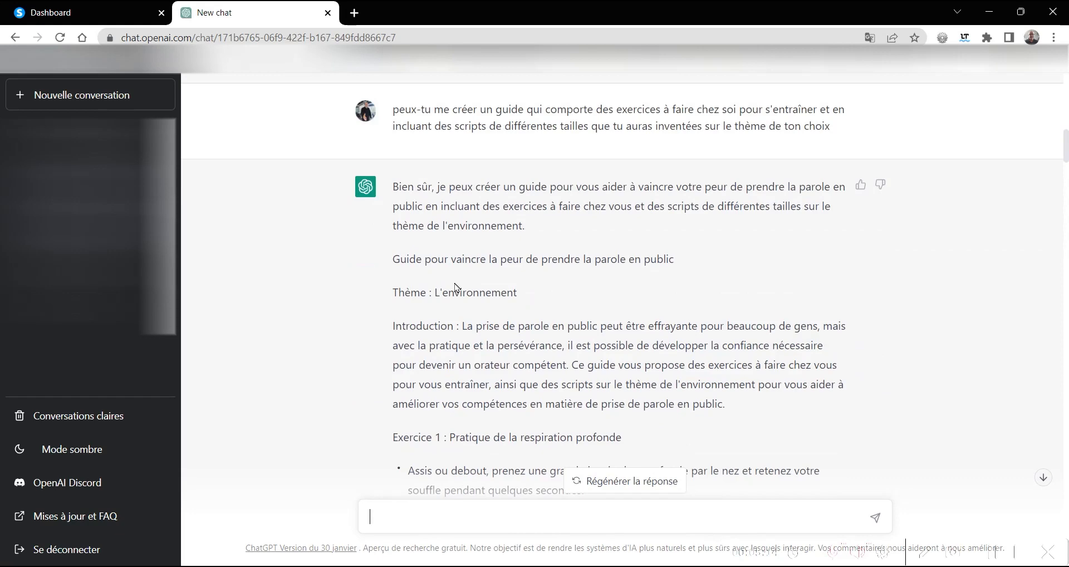
scroll(472, 305, down, 4)
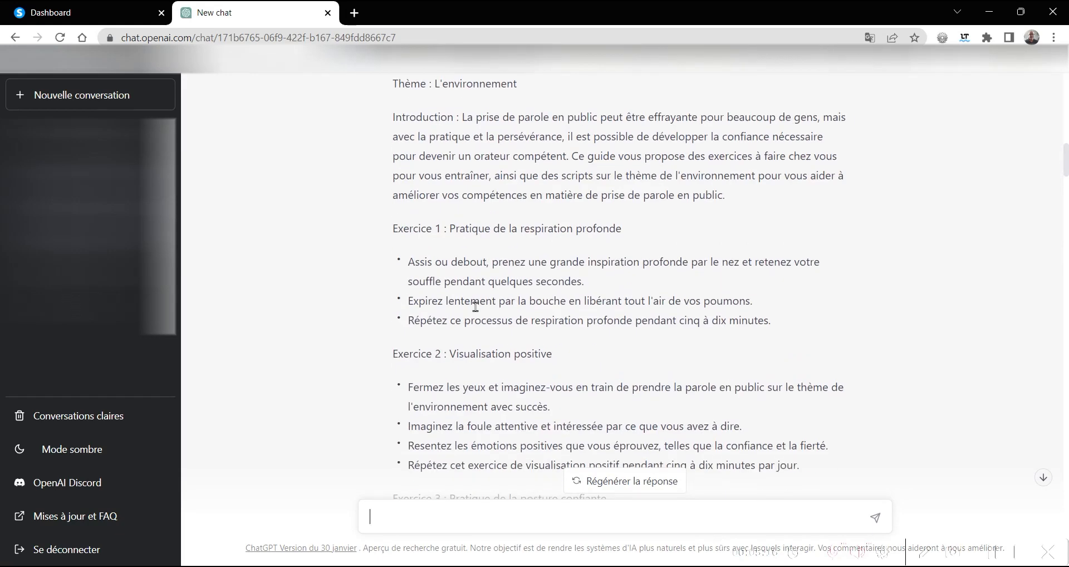
scroll(475, 305, down, 20)
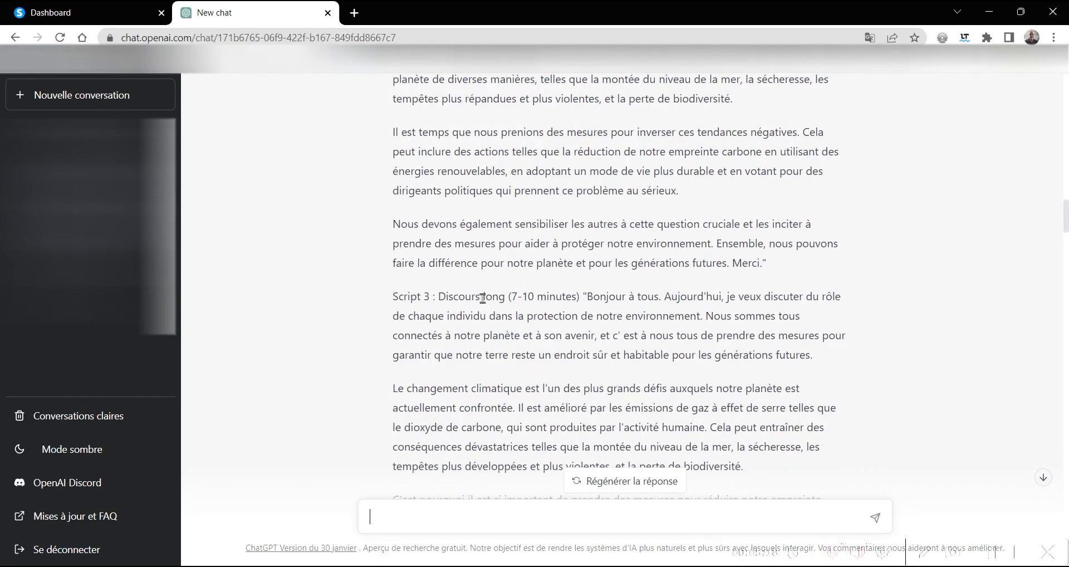
scroll(483, 298, up, 20)
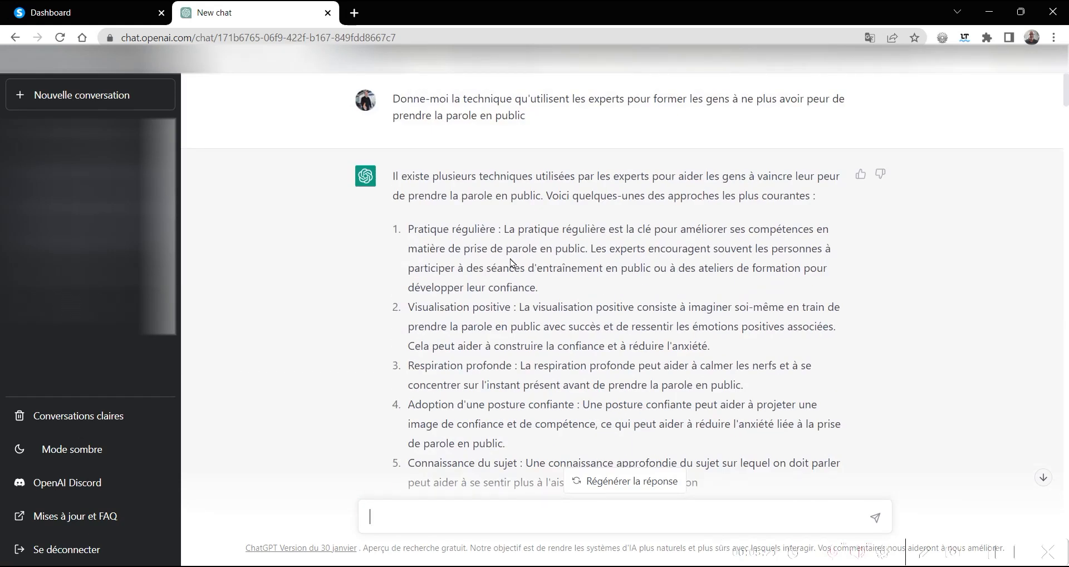
- Switch to systeme.io and open the list of sales funnels
click(103, 16)
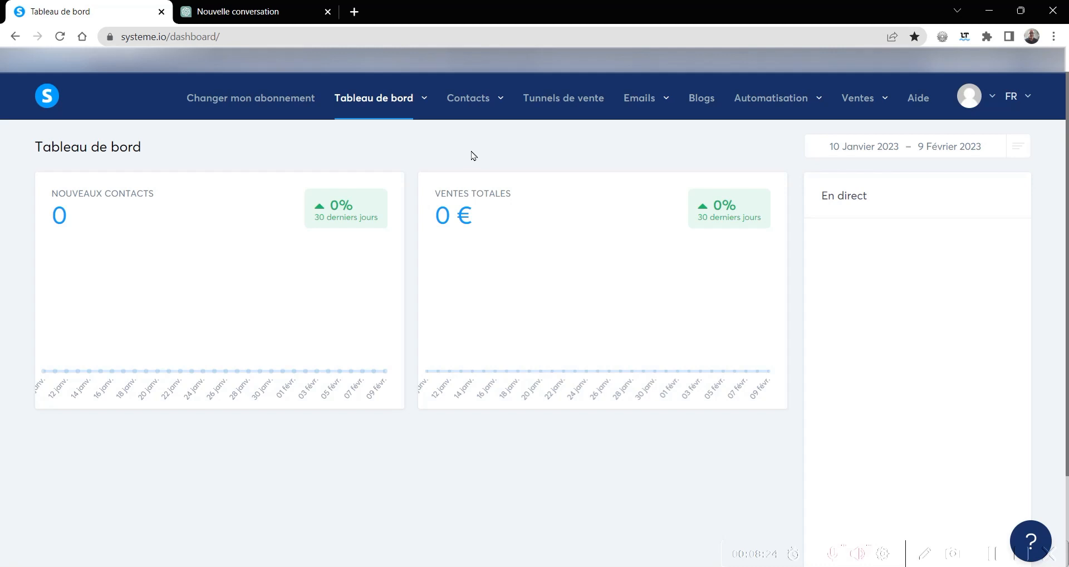
click(553, 100)
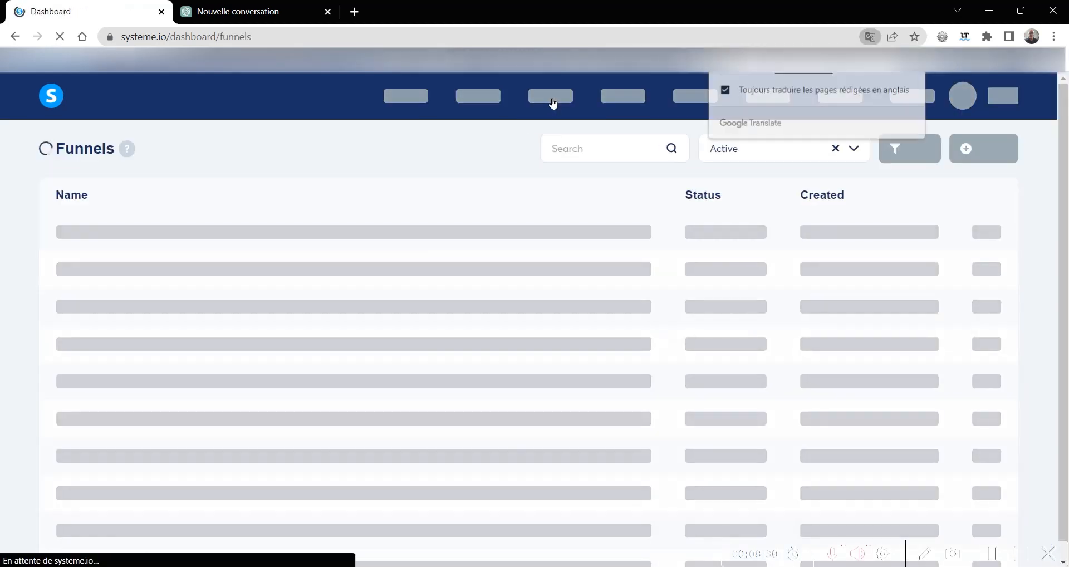
click(913, 60)
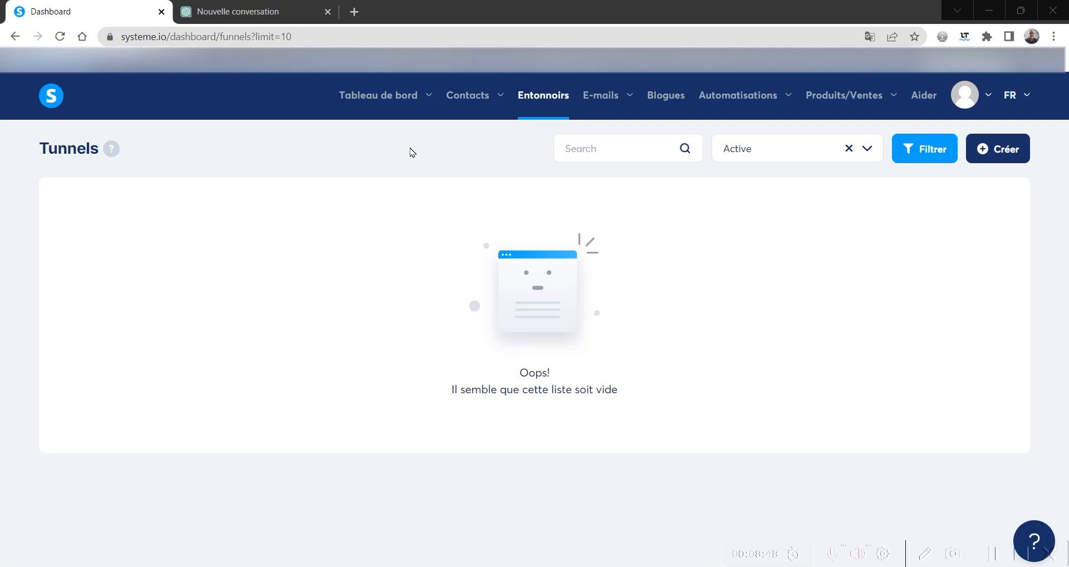
- Create a funnel named "Guide gratuit diction" with the audience-building objective (Construire un public) and save it
click(1009, 149)
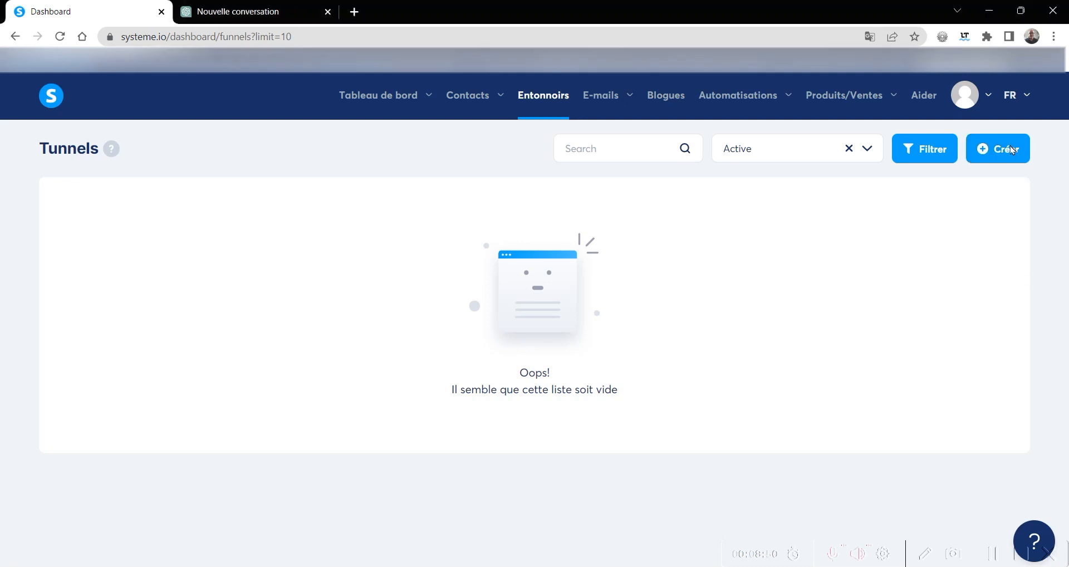
click(377, 213)
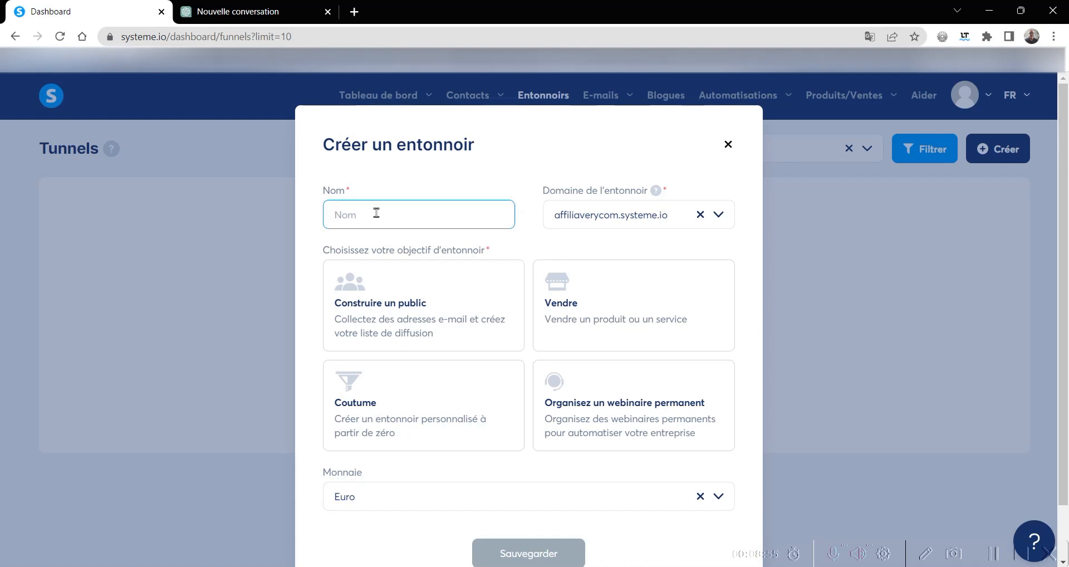
text(Guide gratuit diction)
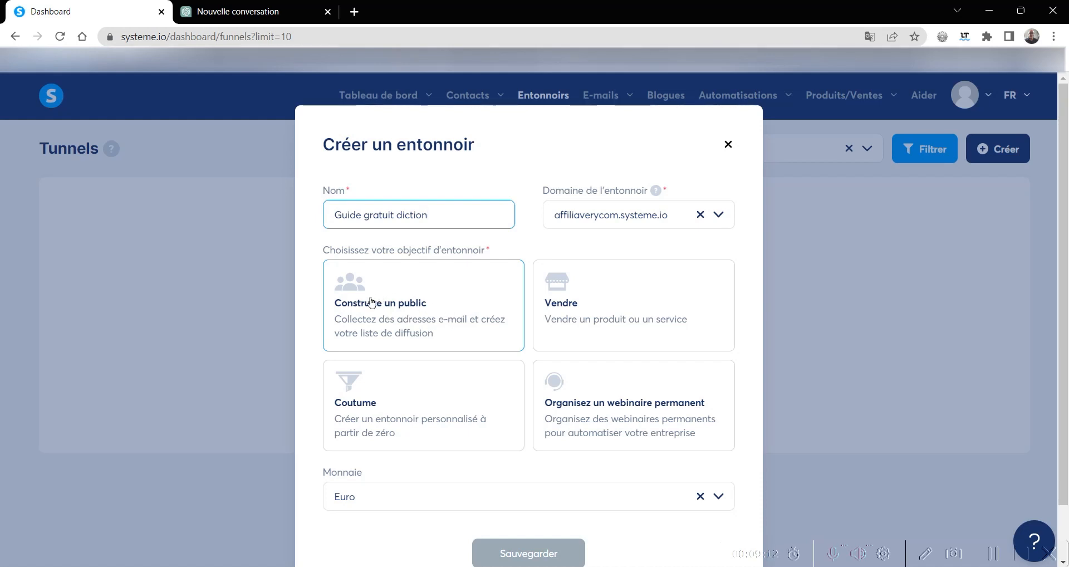
click(451, 303)
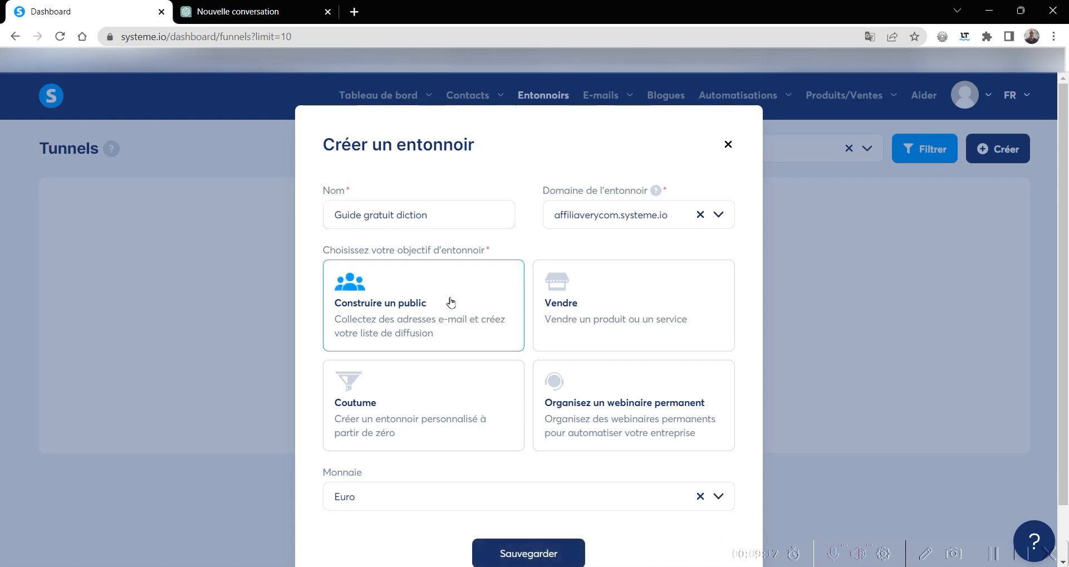
click(518, 554)
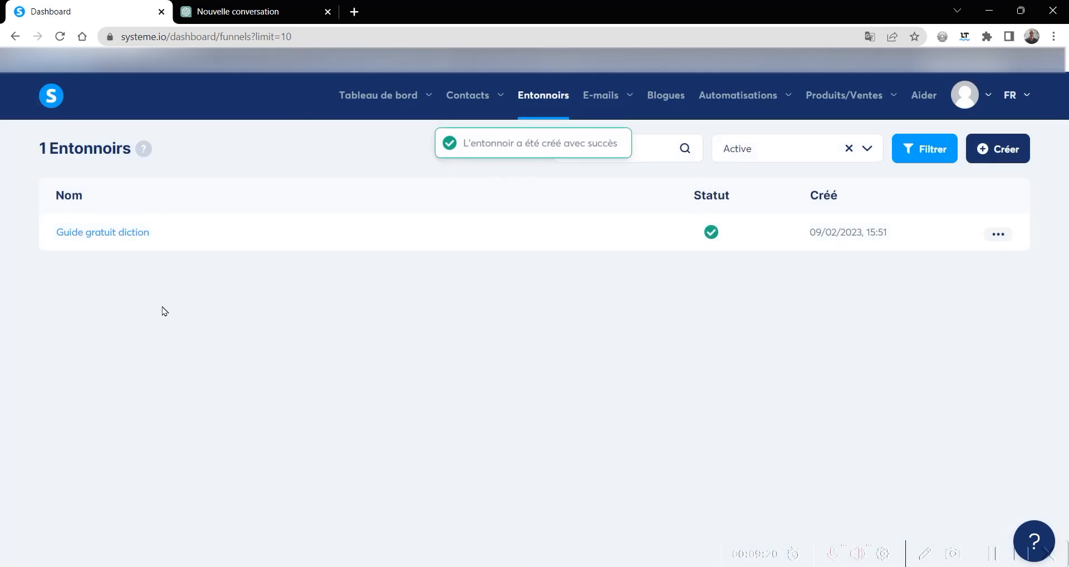
- Open the Guide gratuit diction funnel and choose the blank template at the end of the gallery for its capture page
click(104, 238)
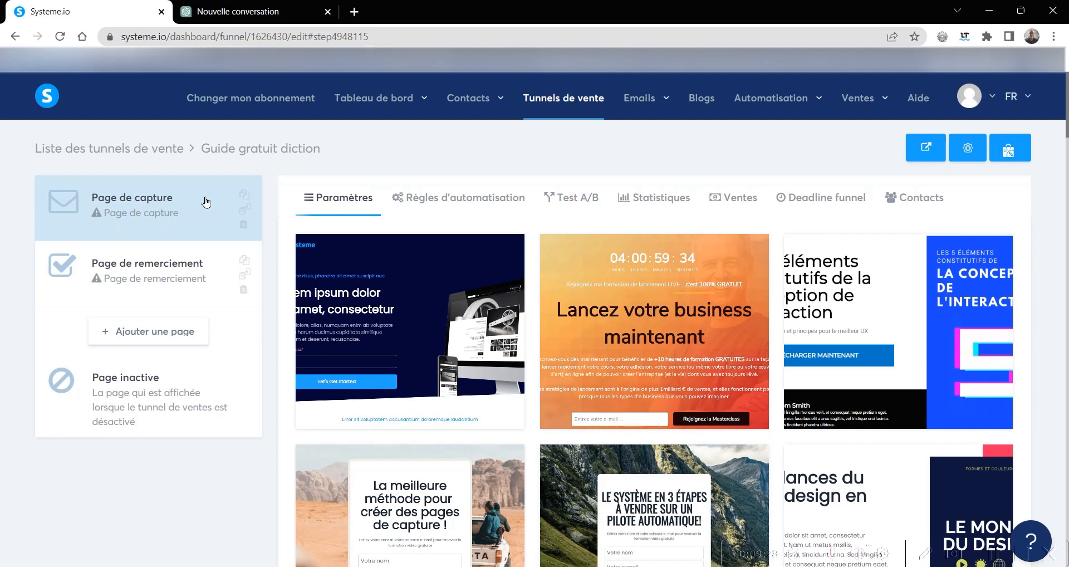
mouse_move(399, 263)
mouse_move(470, 385)
scroll(537, 428, down, 3)
scroll(536, 428, down, 9)
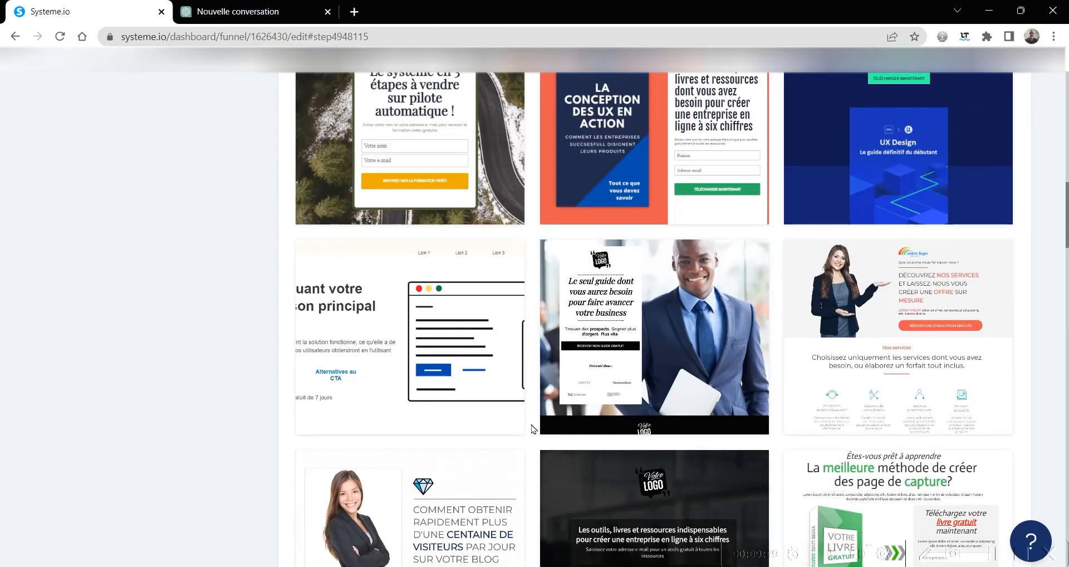
scroll(532, 429, down, 11)
scroll(531, 429, down, 9)
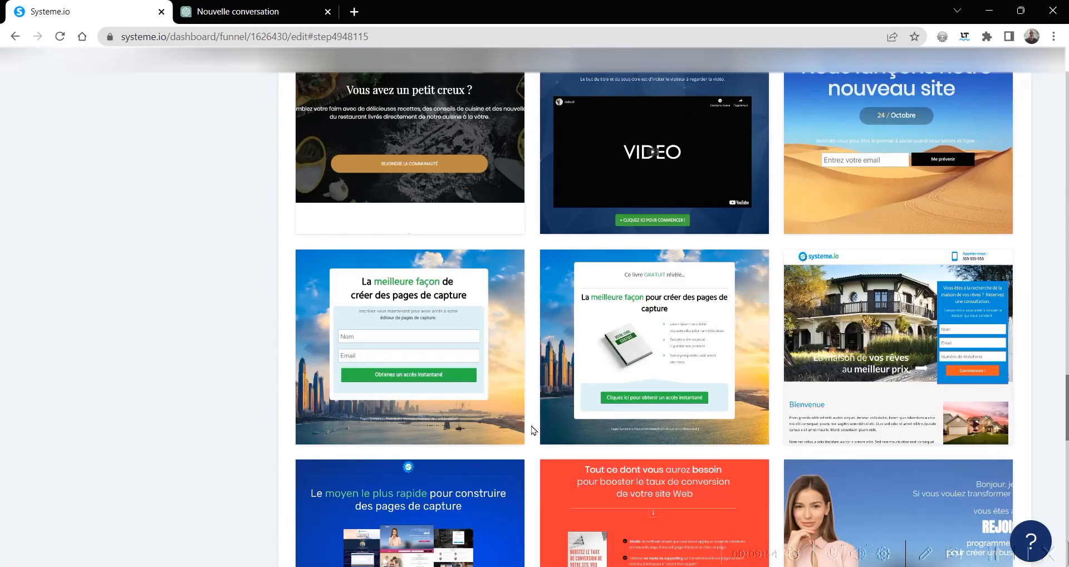
scroll(533, 429, down, 14)
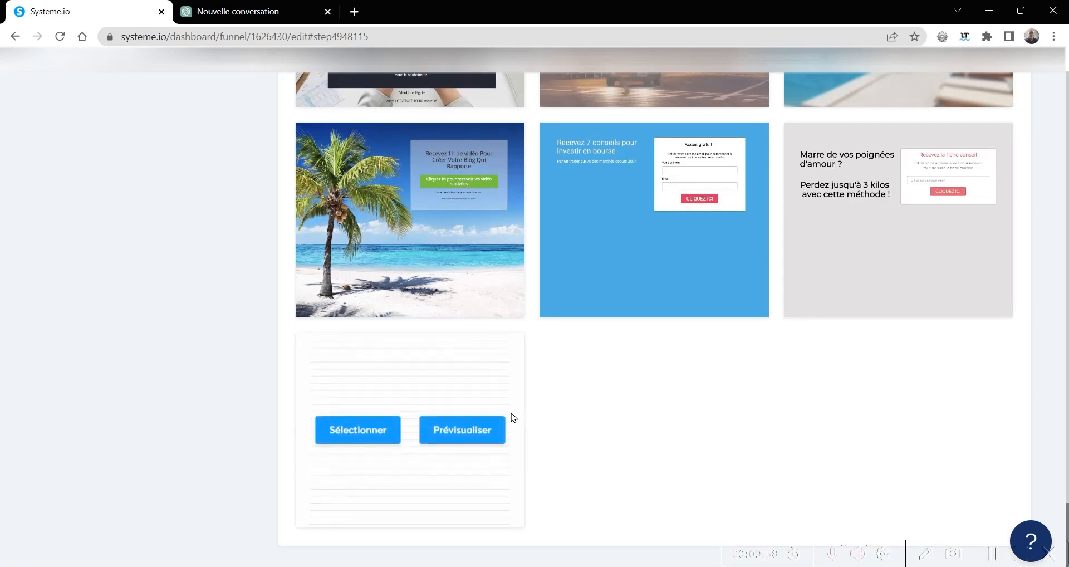
mouse_move(427, 394)
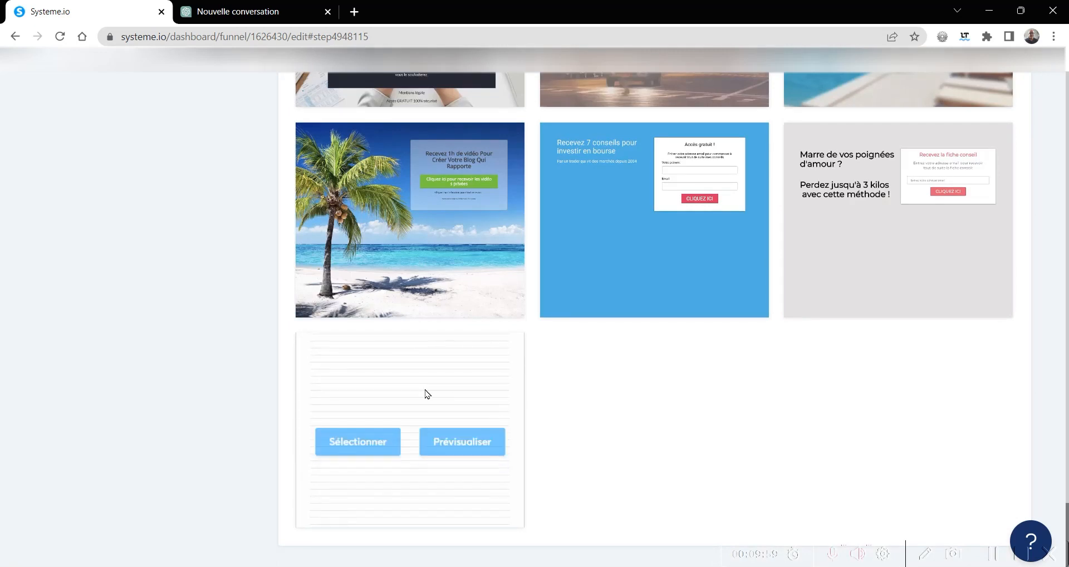
click(352, 435)
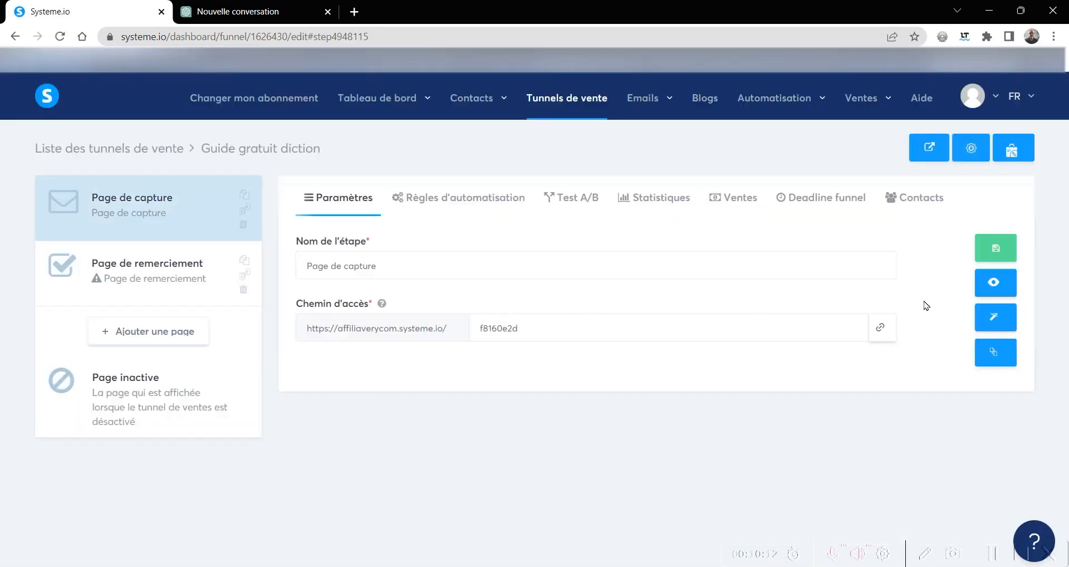
- Open the capture page in the page editor and add a section to the empty page
click(993, 321)
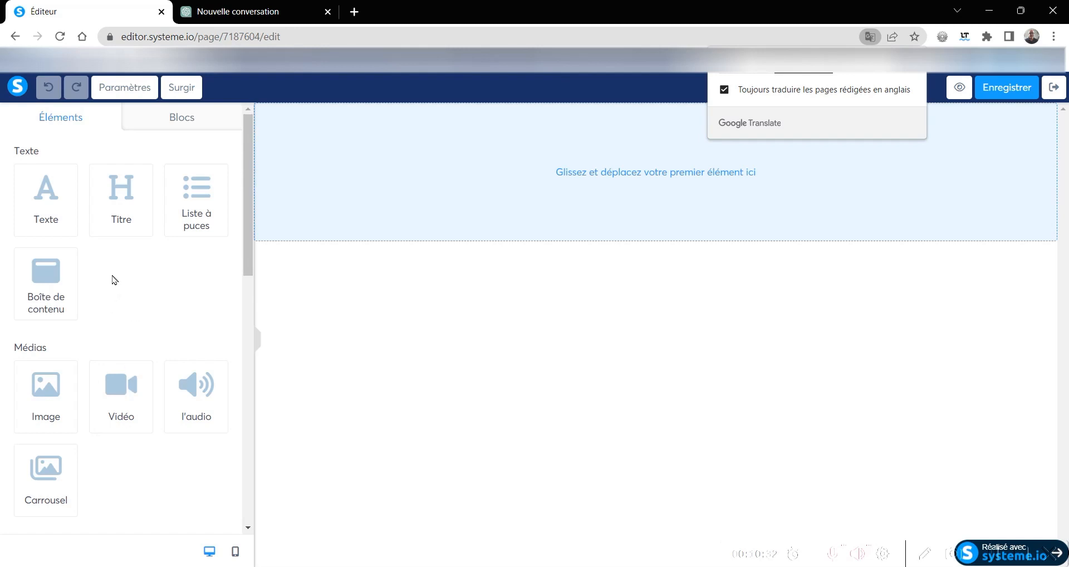
scroll(106, 293, down, 4)
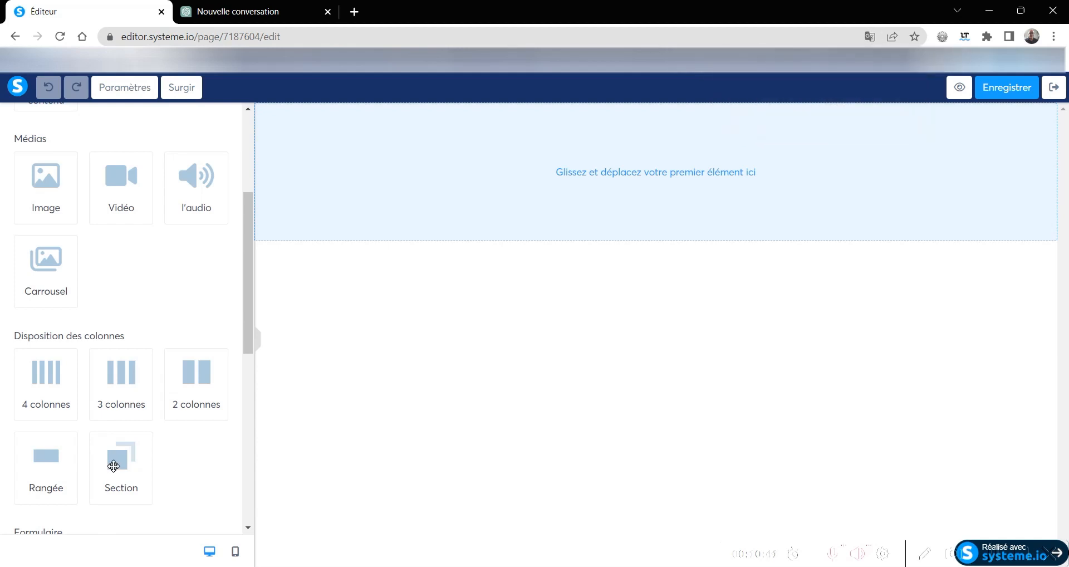
drag(114, 465, 640, 160)
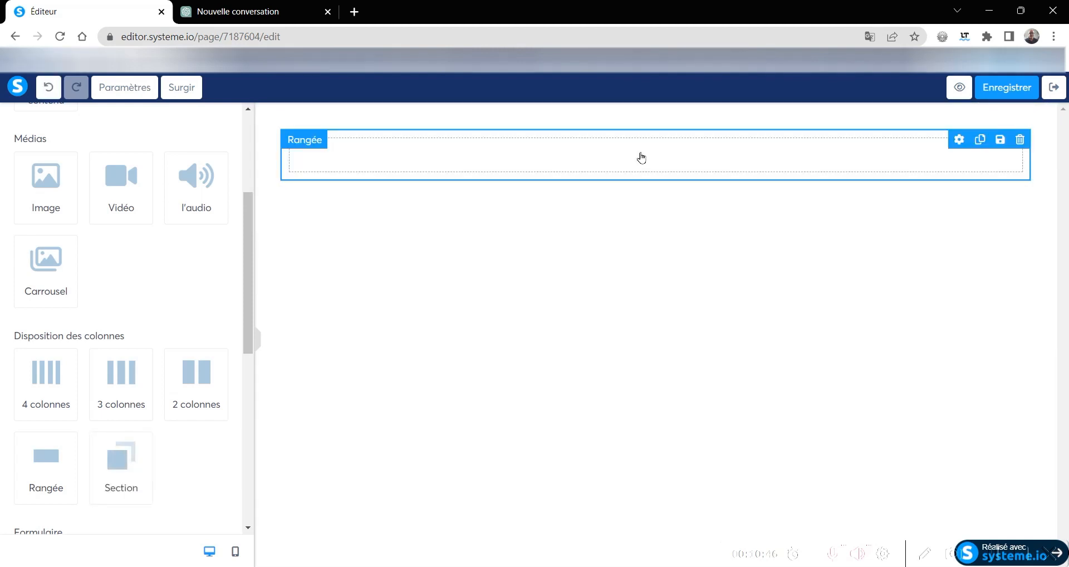
- Add a title element to the section's row and place a text element beneath it
scroll(127, 288, up, 4)
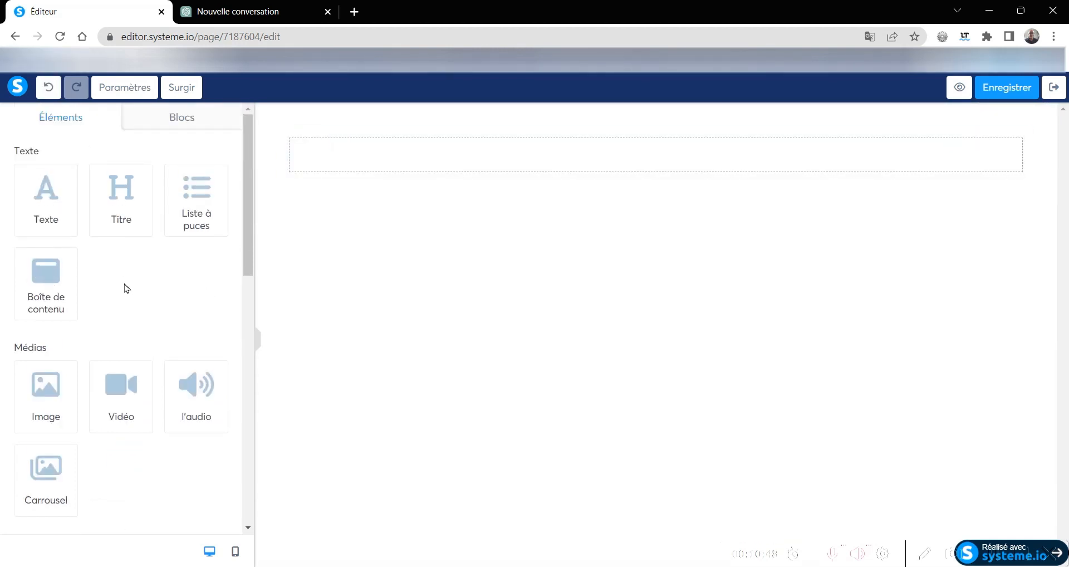
drag(115, 190, 640, 164)
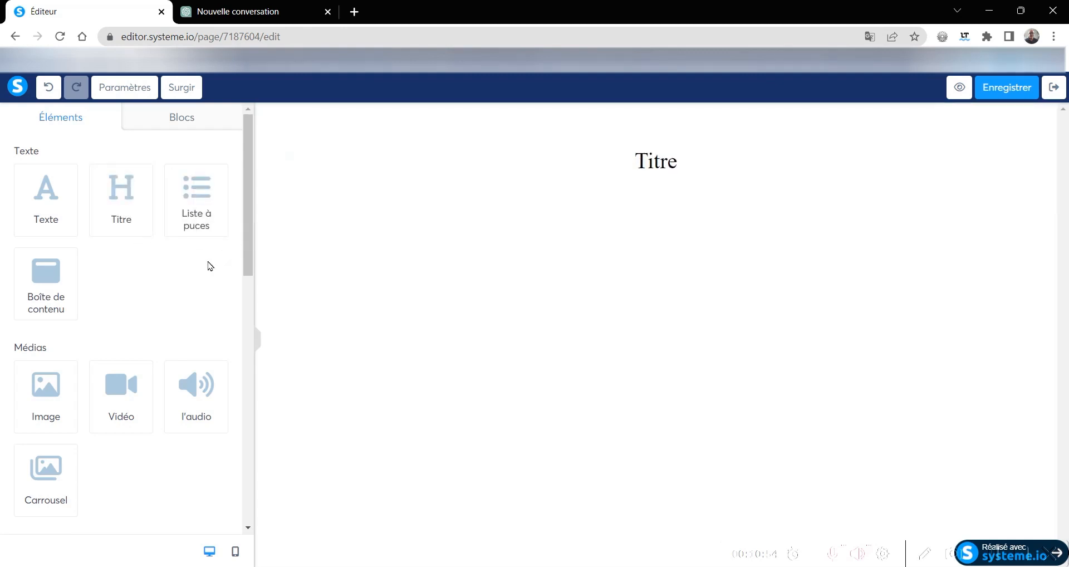
drag(45, 189, 688, 188)
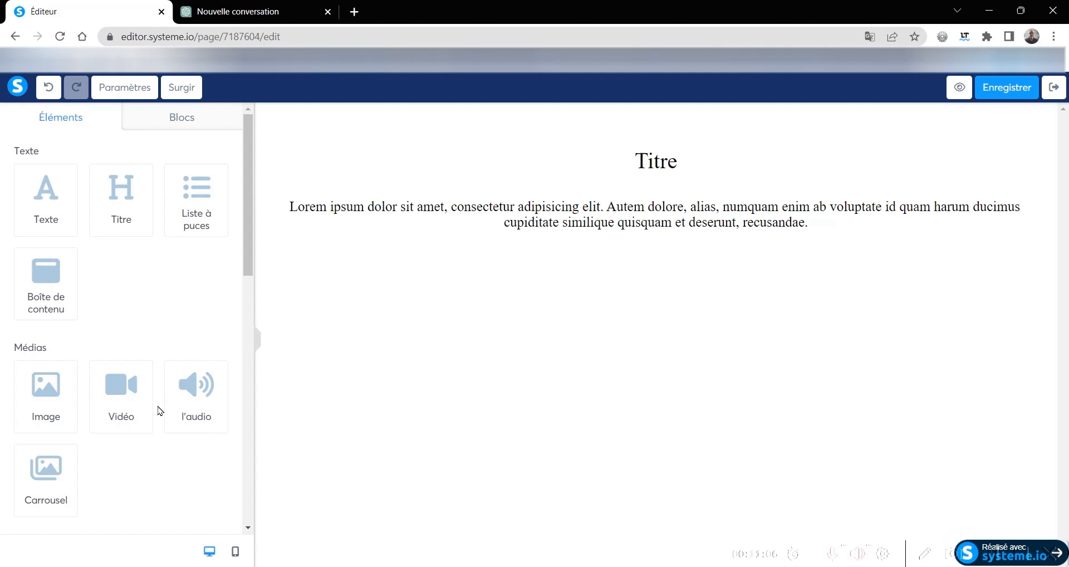
- Insert a two-column layout directly below the text paragraph
scroll(159, 411, down, 3)
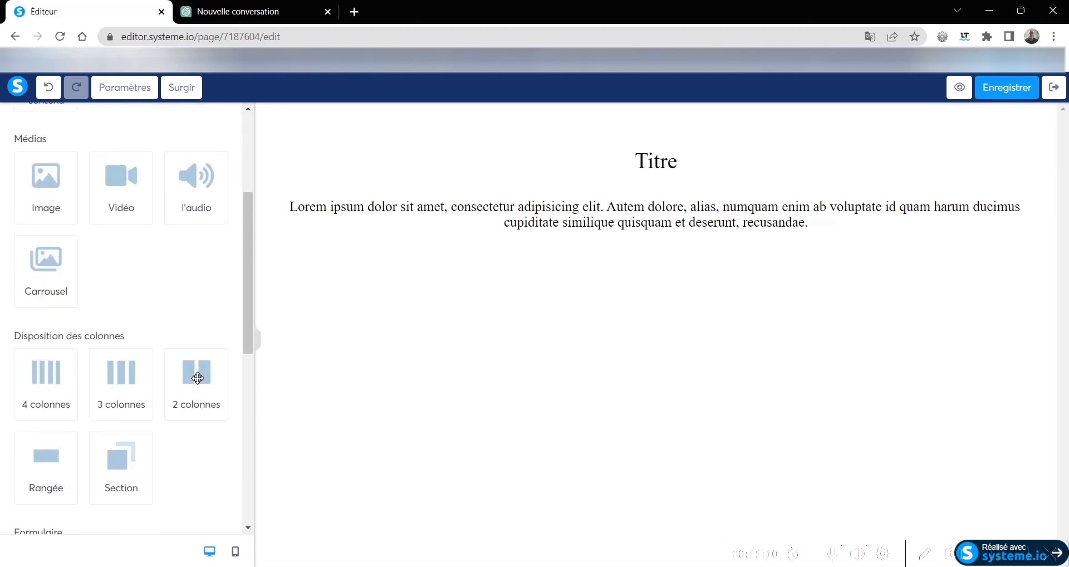
drag(198, 379, 669, 241)
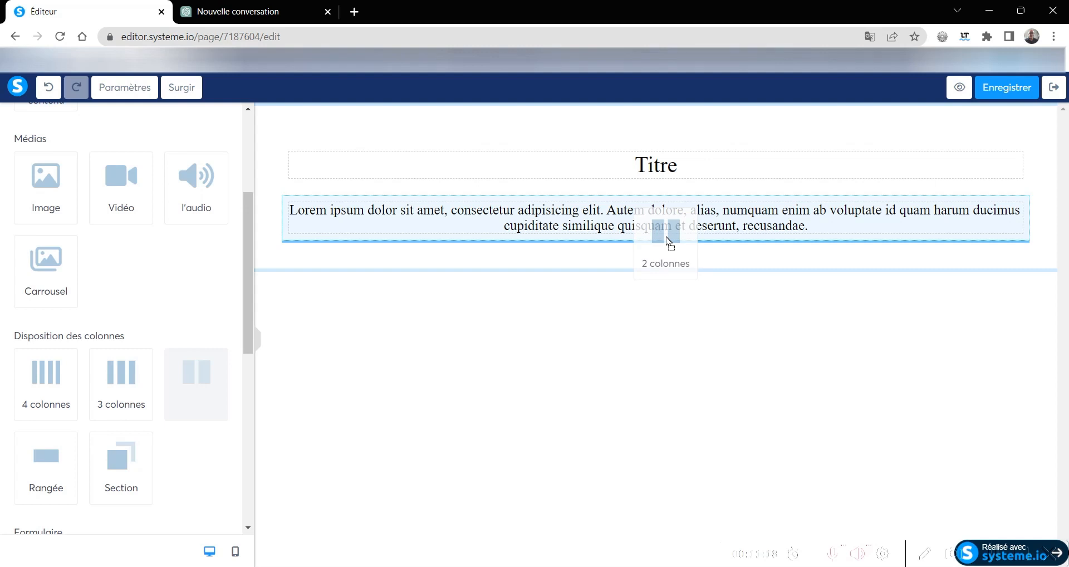
drag(668, 240, 667, 239)
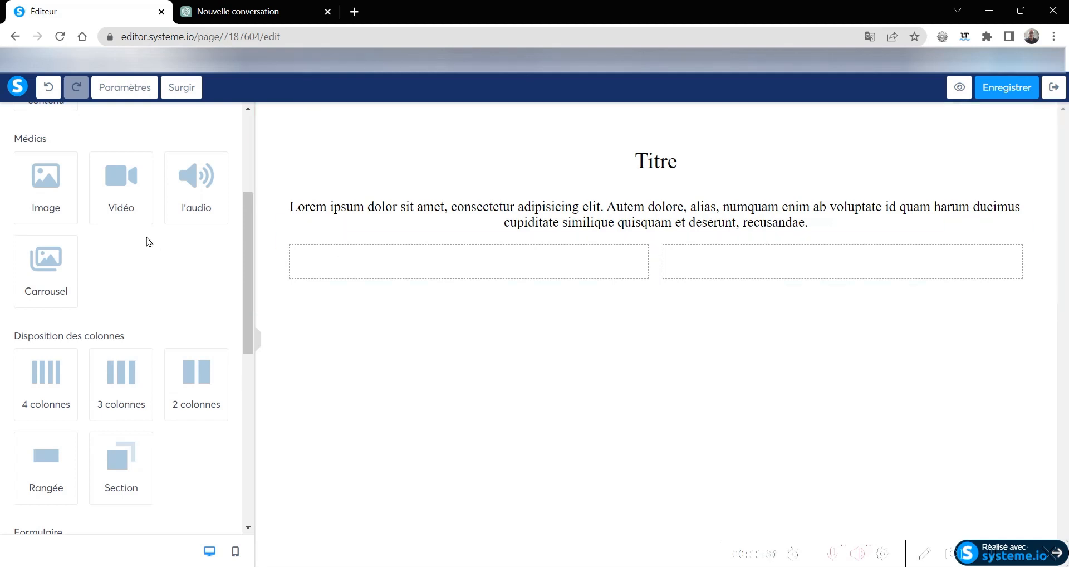
- Add a form field to the right column of the two-column layout
scroll(120, 295, down, 7)
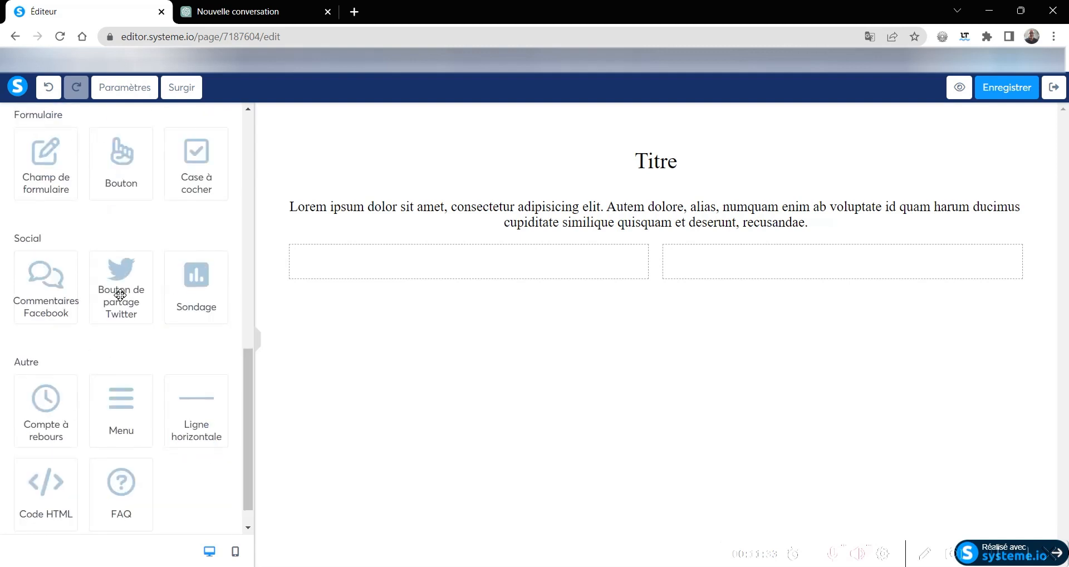
scroll(120, 295, down, 1)
scroll(72, 309, up, 7)
scroll(69, 308, down, 3)
drag(39, 334, 791, 275)
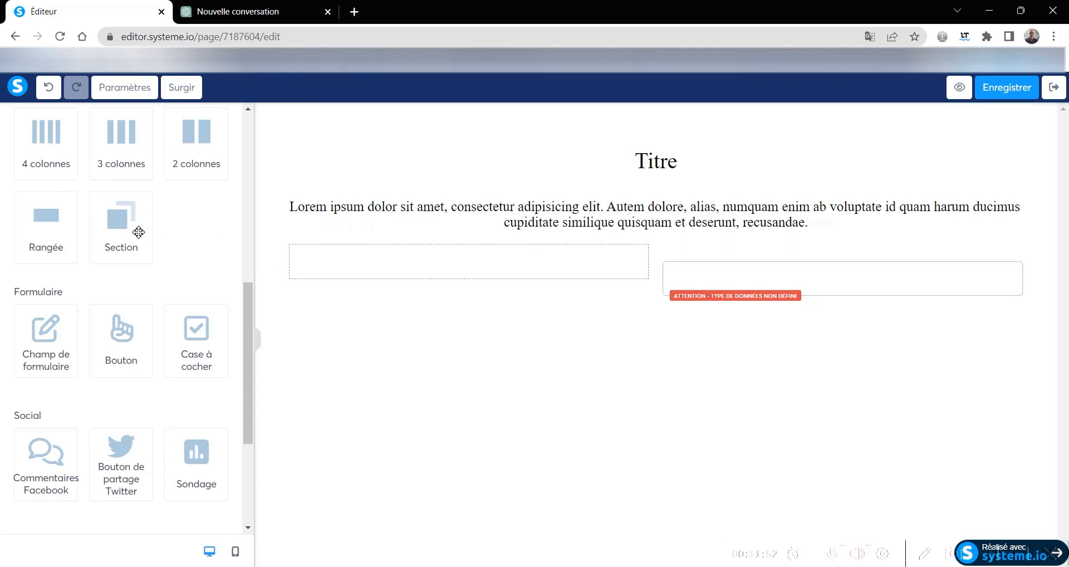
- Place a title and a bulleted list above the form field in the right column, and a video in the left column
scroll(130, 252, up, 5)
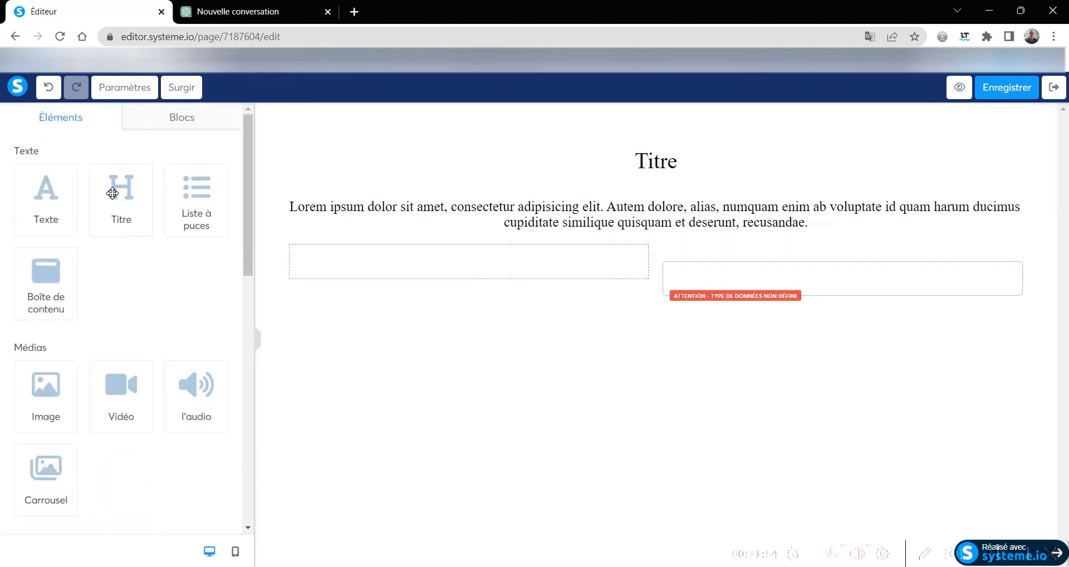
drag(112, 193, 848, 274)
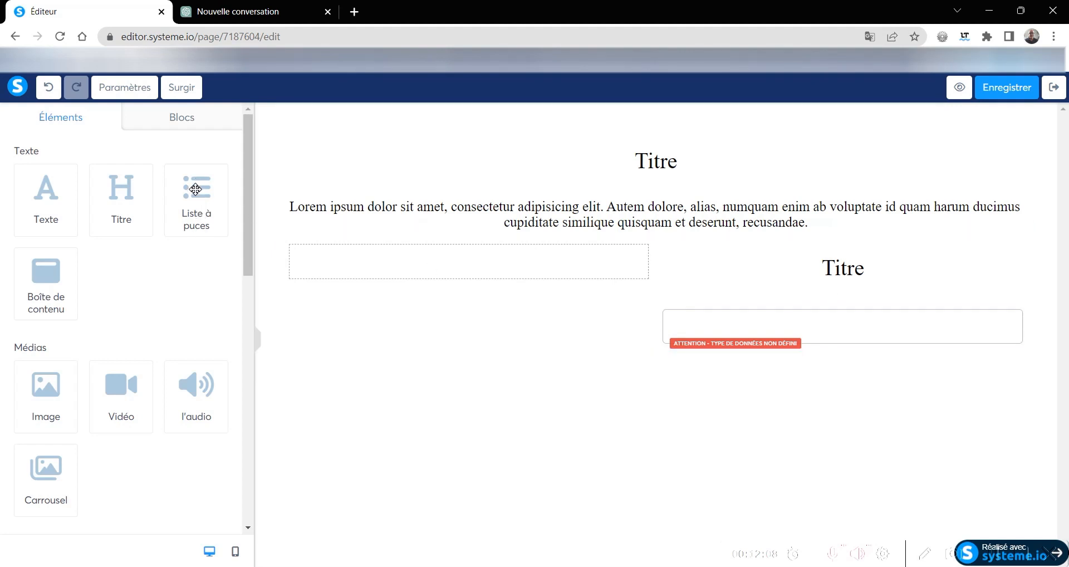
drag(195, 190, 847, 288)
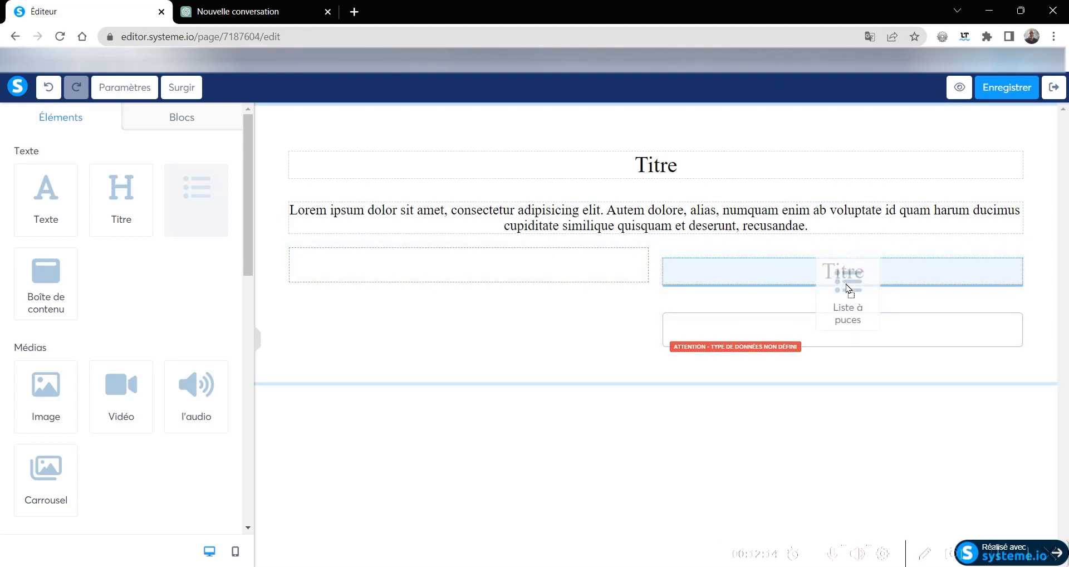
drag(848, 288, 845, 283)
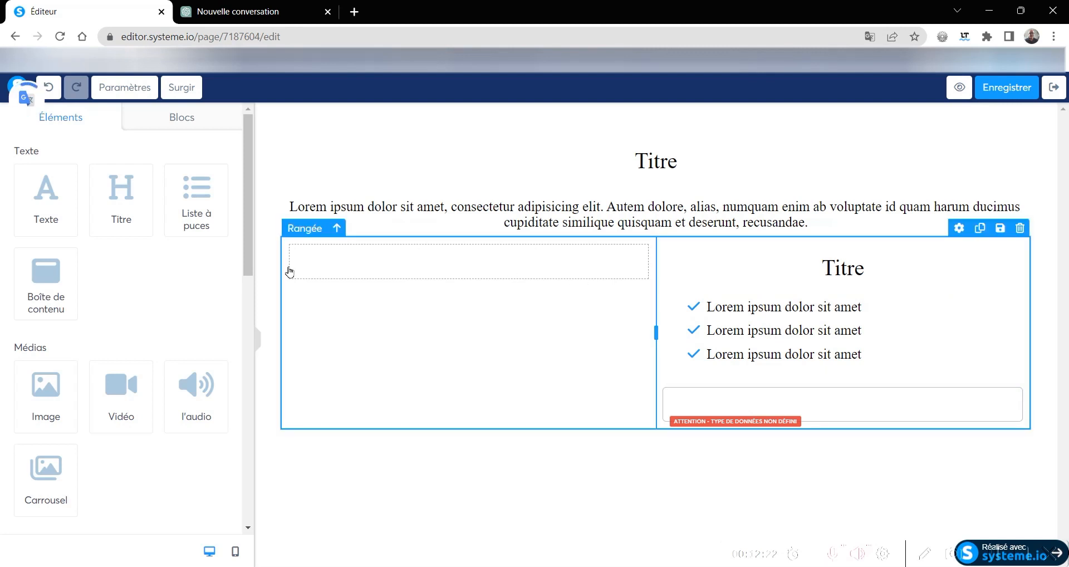
drag(115, 392, 485, 269)
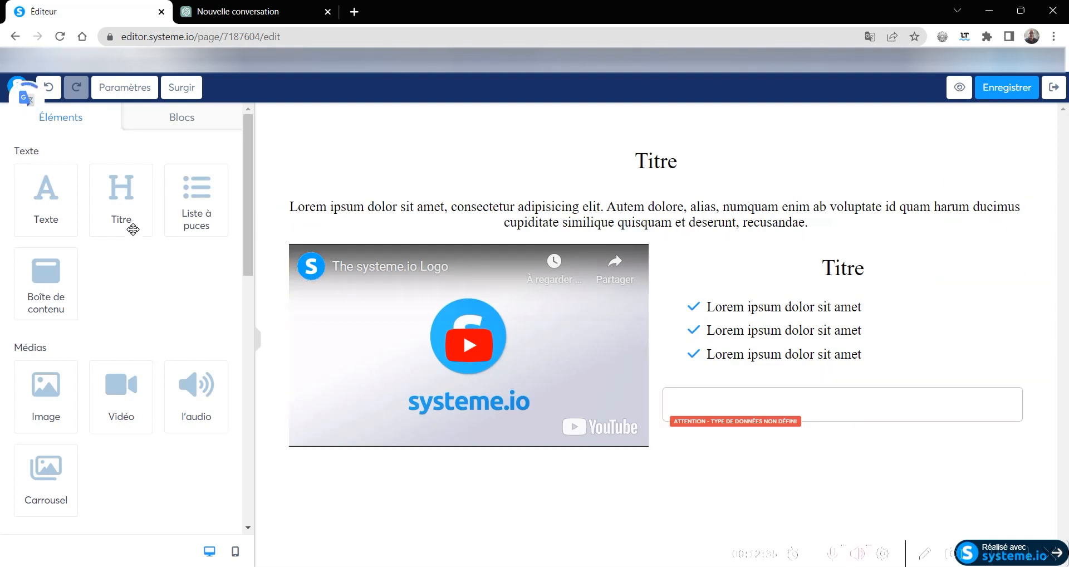
- Insert a title between the bulleted list and the form field, reading "A quelle adresse dois-je vous envoyer votre guide gratuit ?"
drag(121, 198, 848, 402)
click(869, 393)
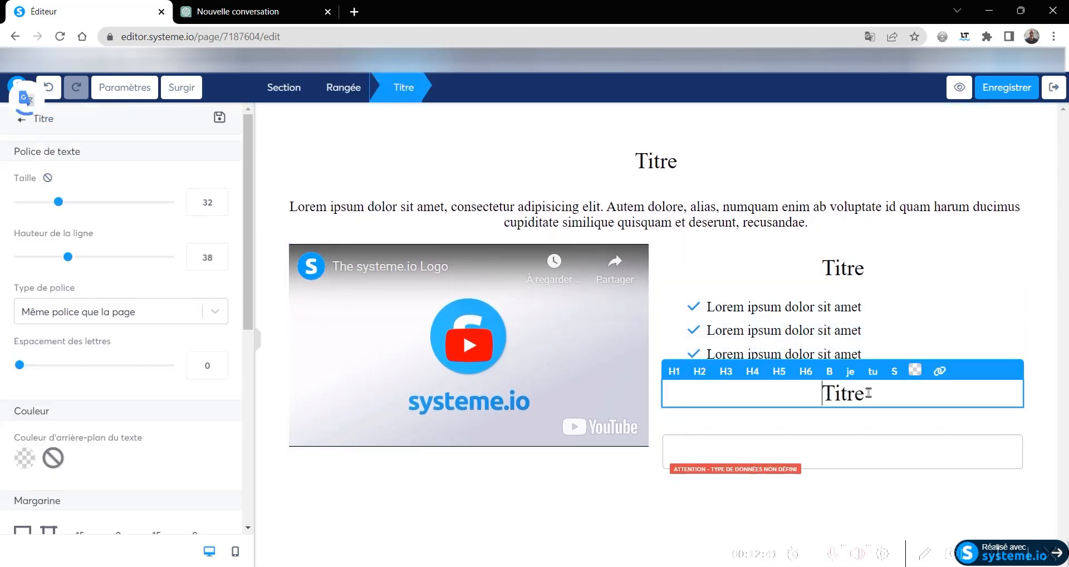
key(BackSpace)
key(BackSpace)
key(BackSpace)
key(BackSpace)
key(BackSpace)
text(A qu)
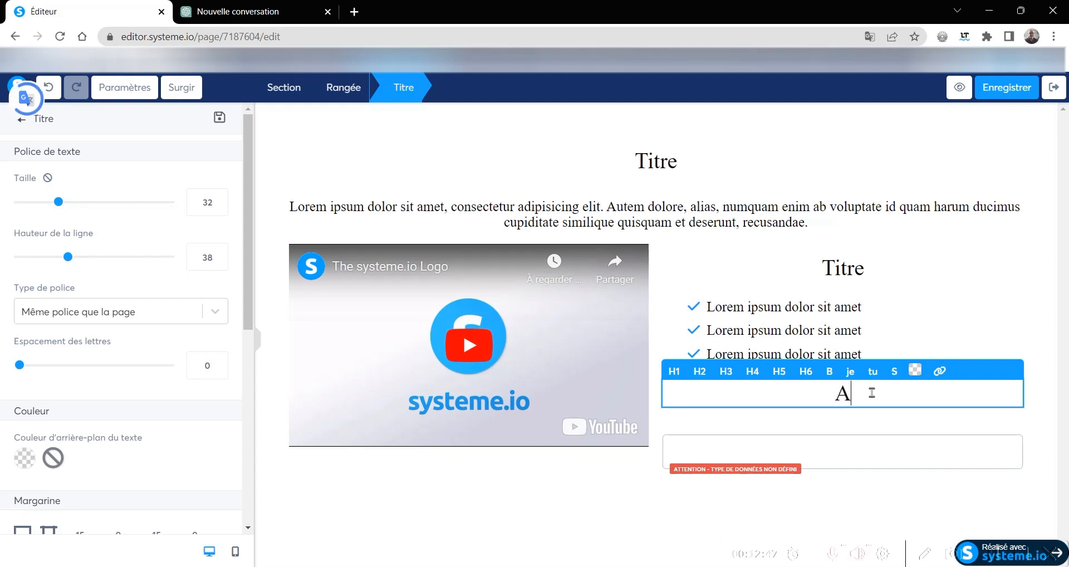
text(le )
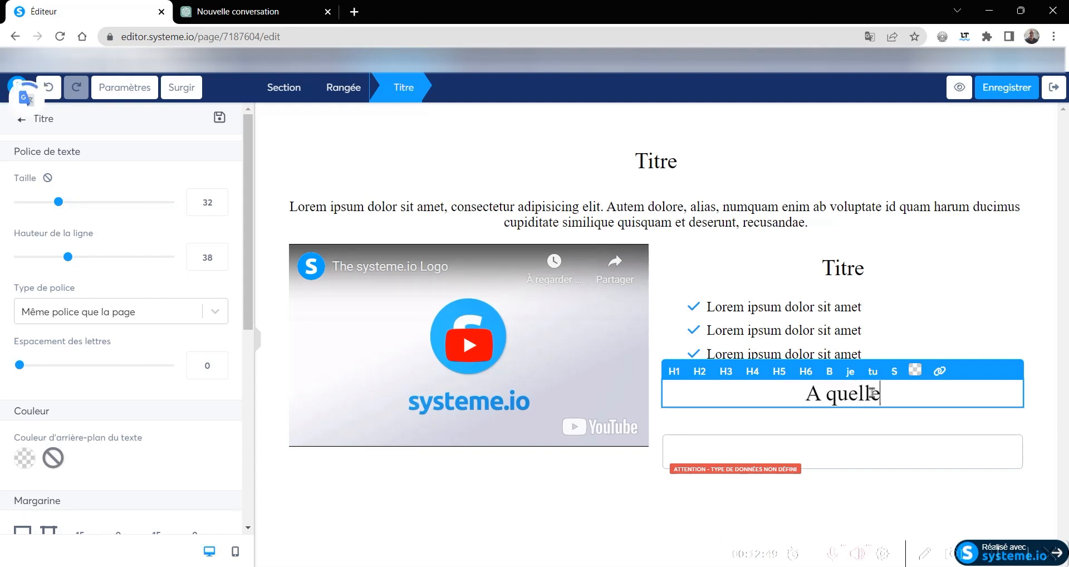
text(adre)
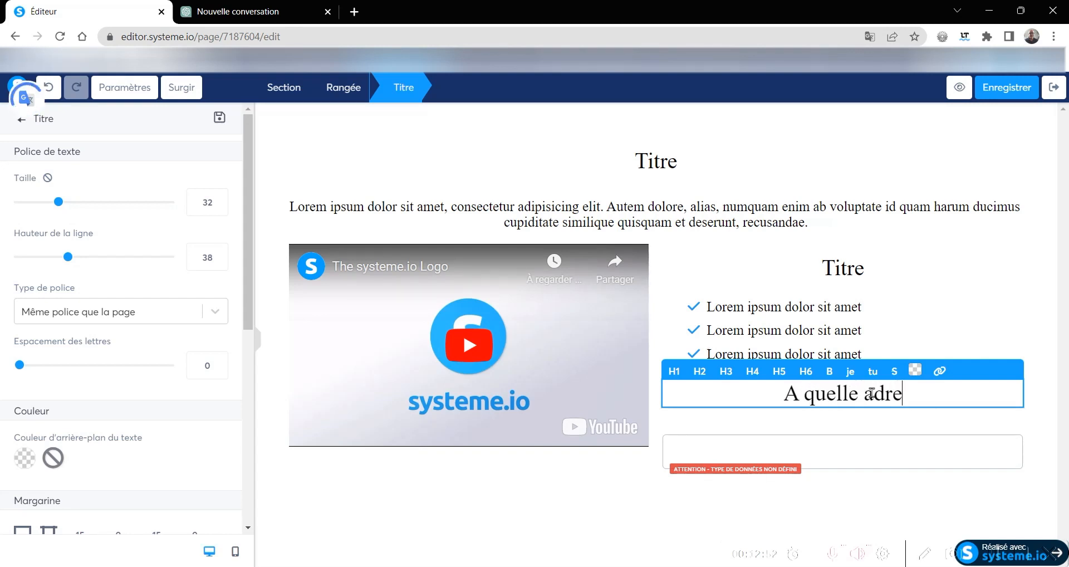
text(sse d)
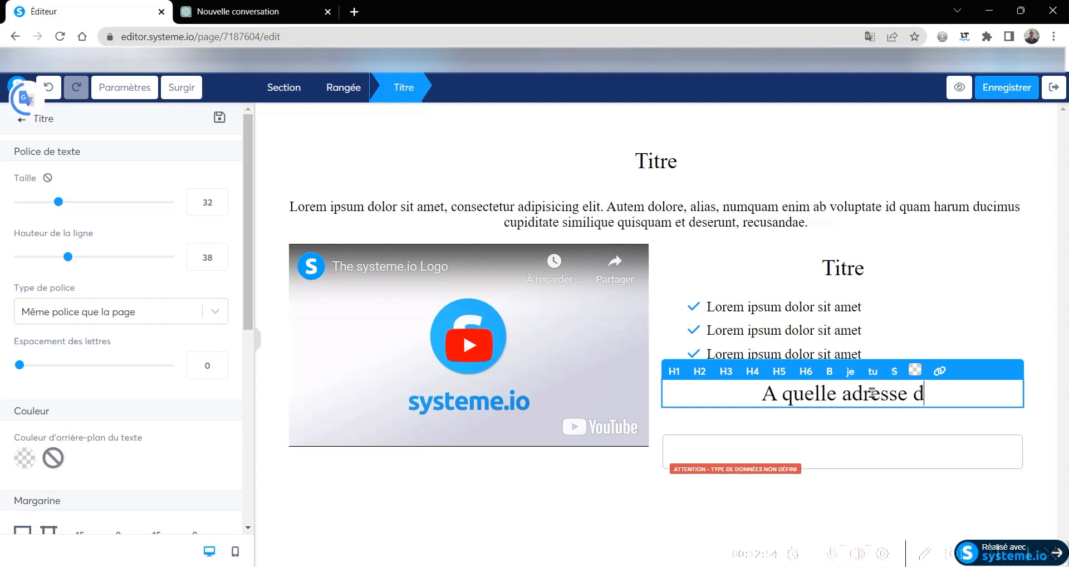
text(ois-je )
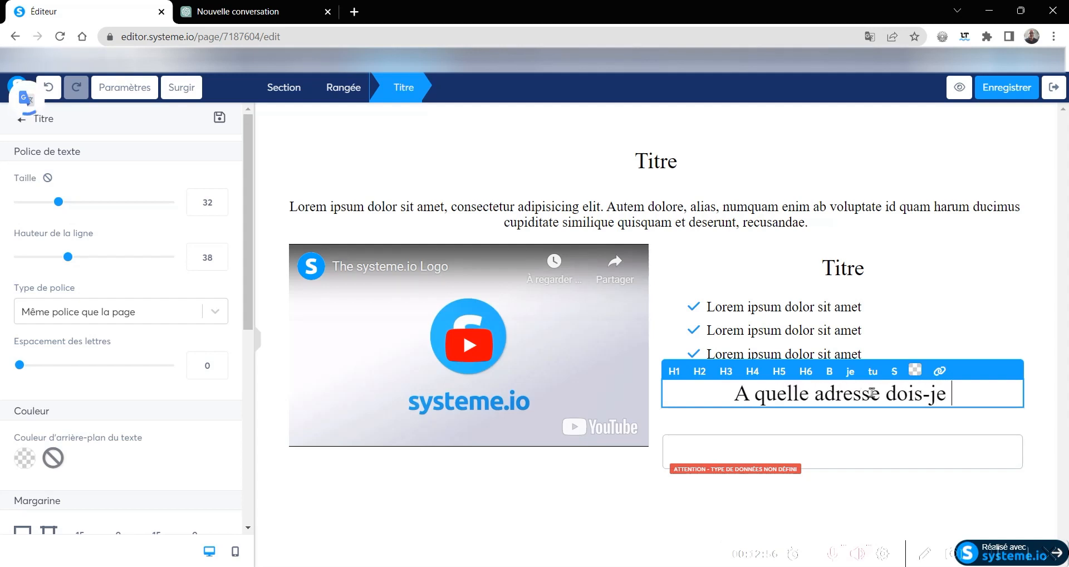
text(vous en)
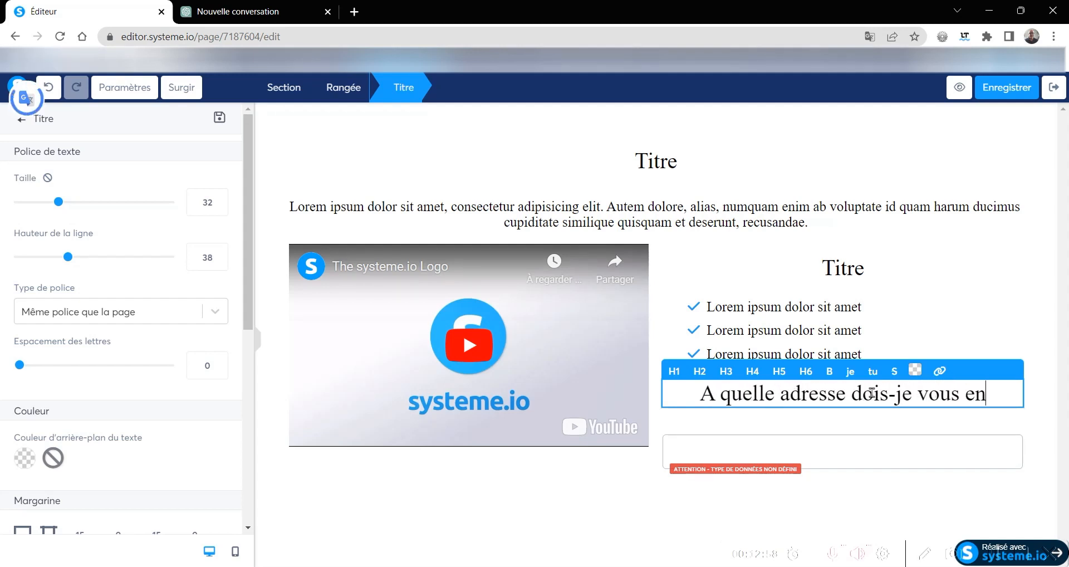
text(voyer)
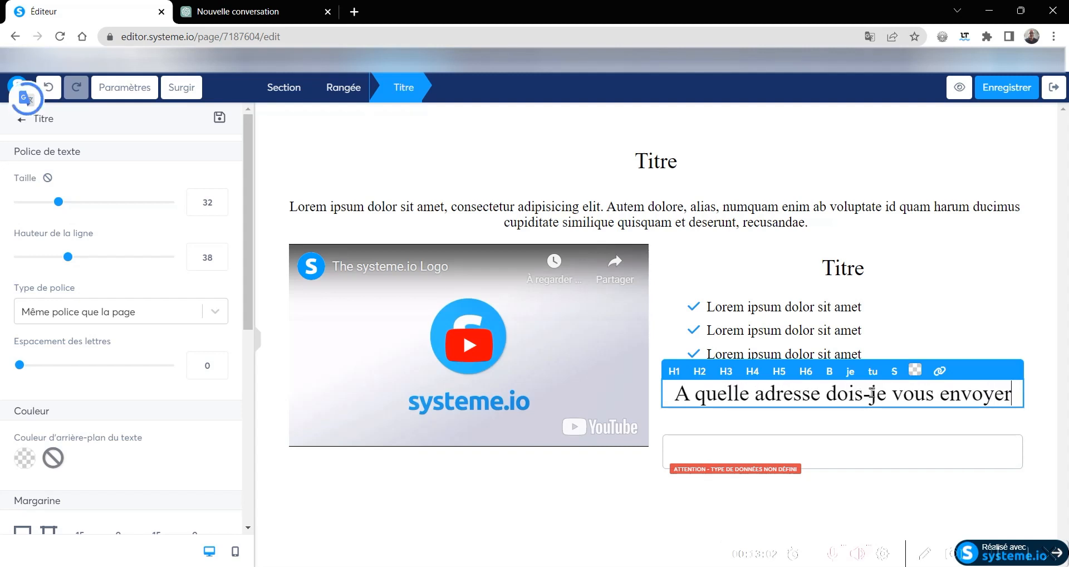
text( votre )
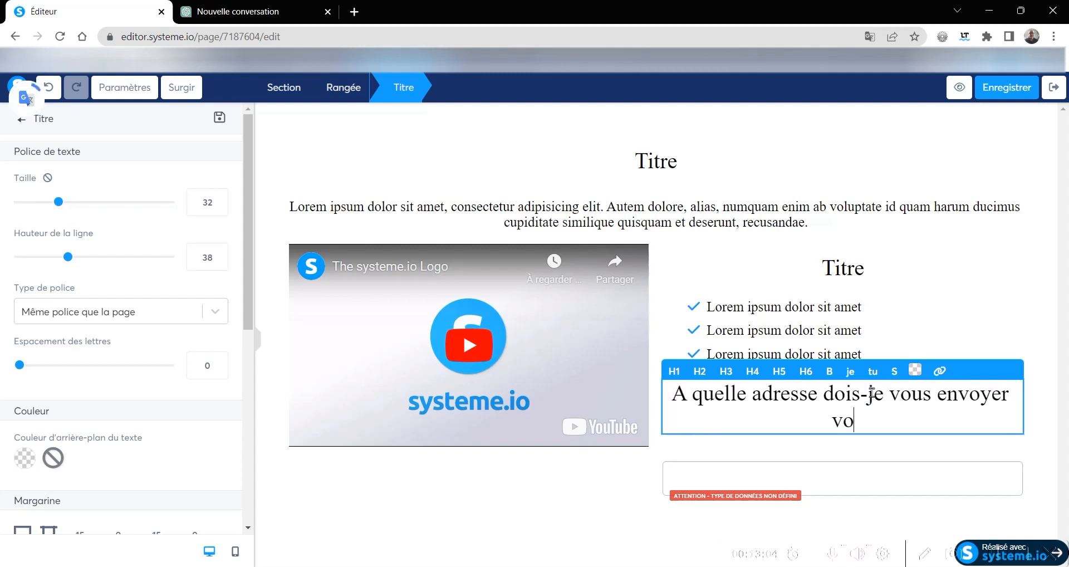
text(g)
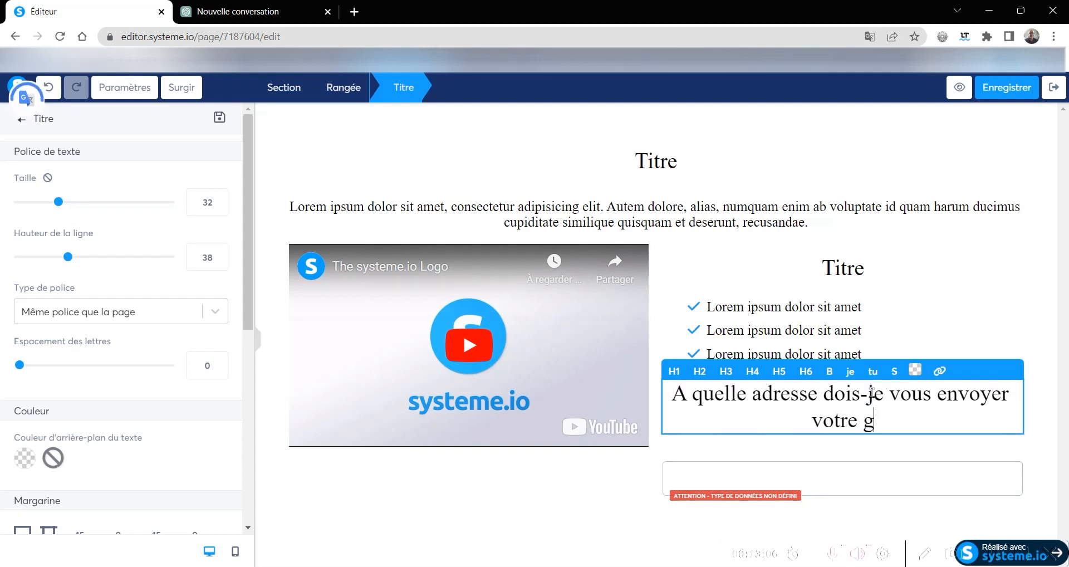
text(uide gratuit)
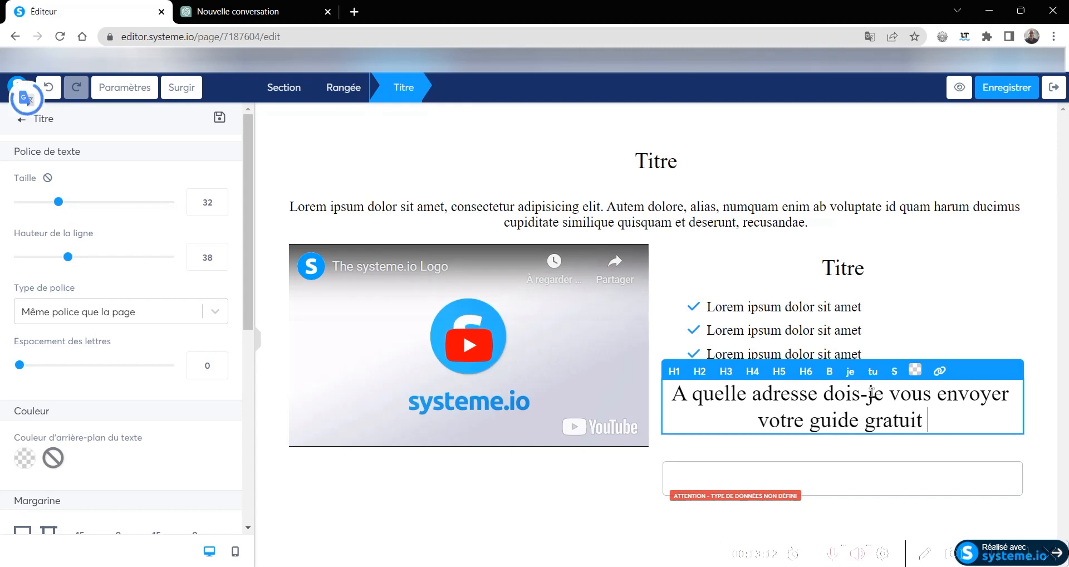
text( ?)
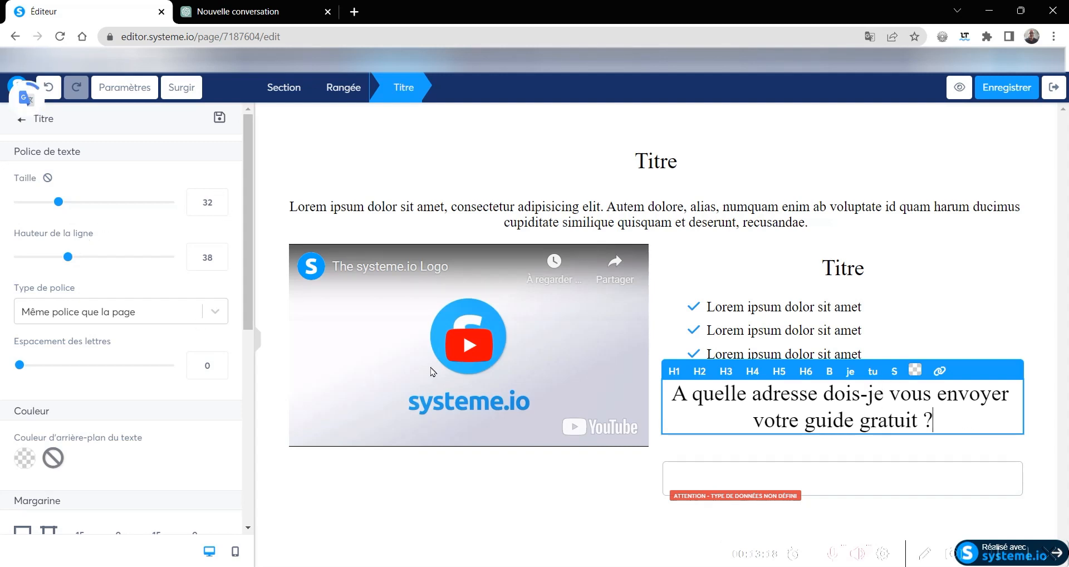
- Set the font size of the title above the form field to 21
click(219, 206)
click(218, 206)
click(218, 206)
click(218, 206)
click(219, 206)
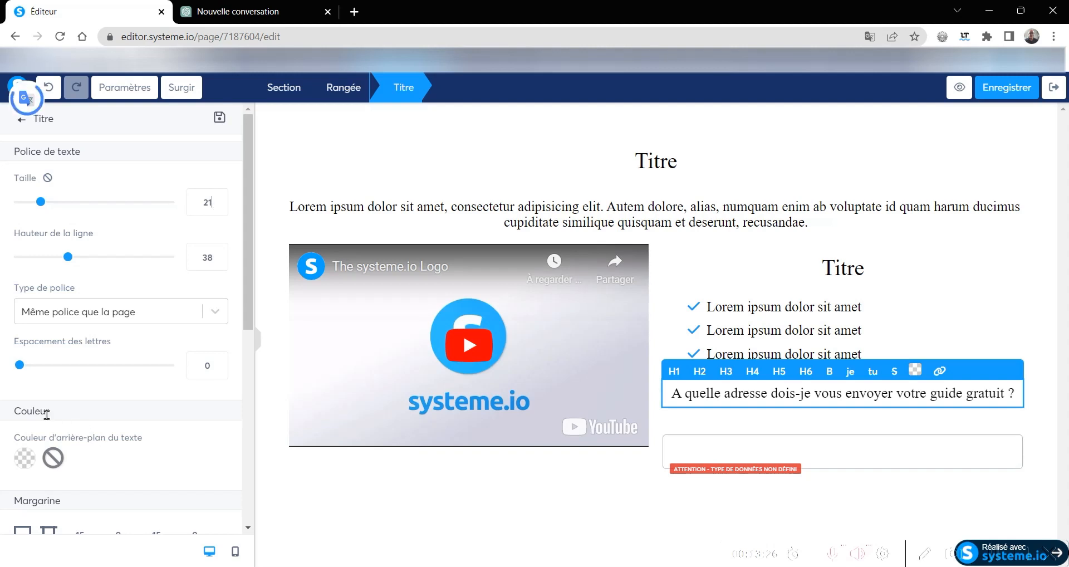
- Give the title above the form field the blue background colour 4A90E2
click(20, 458)
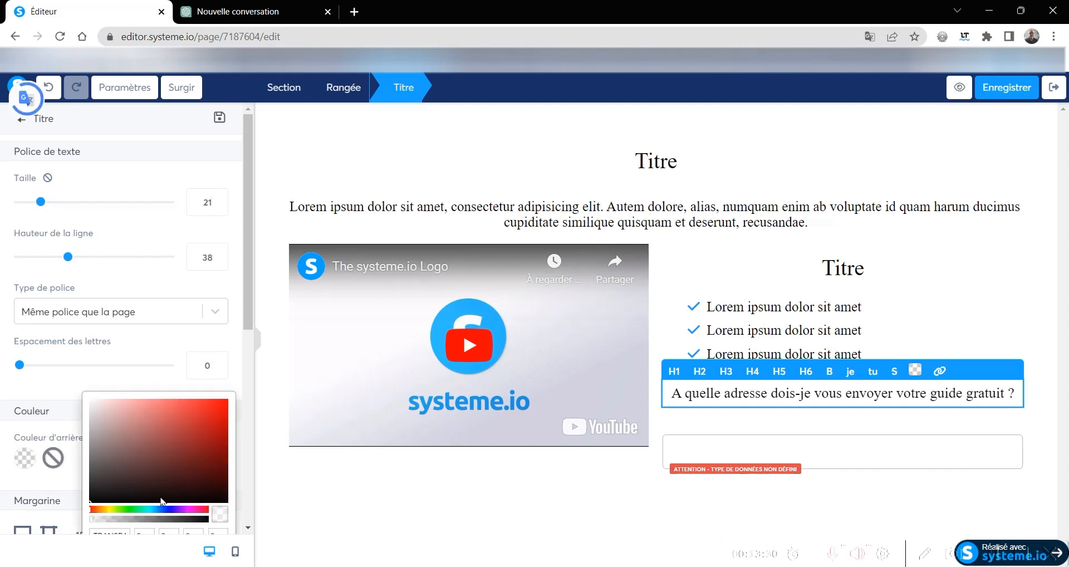
scroll(153, 412, down, 6)
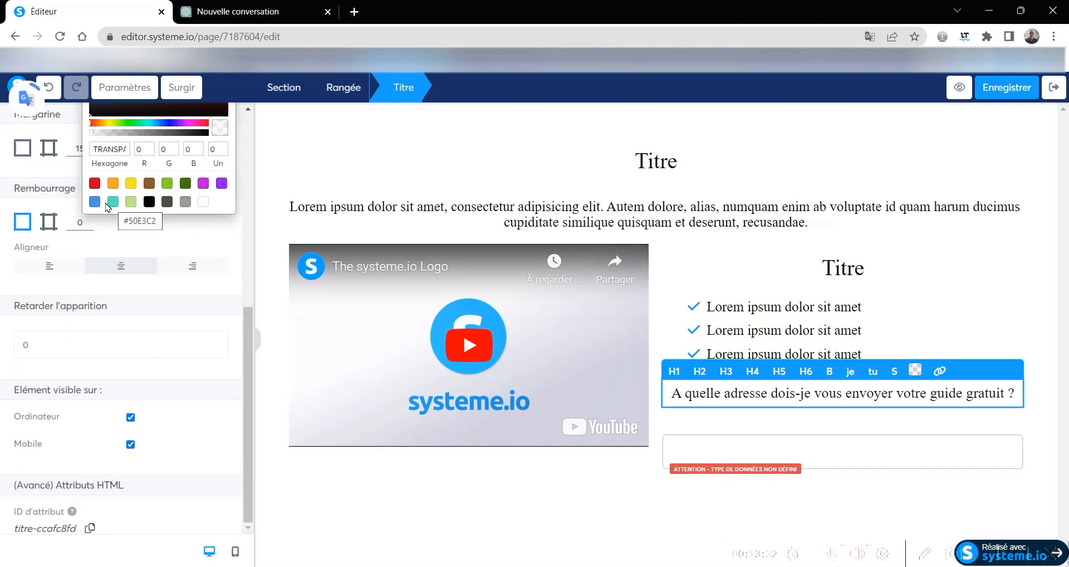
click(94, 202)
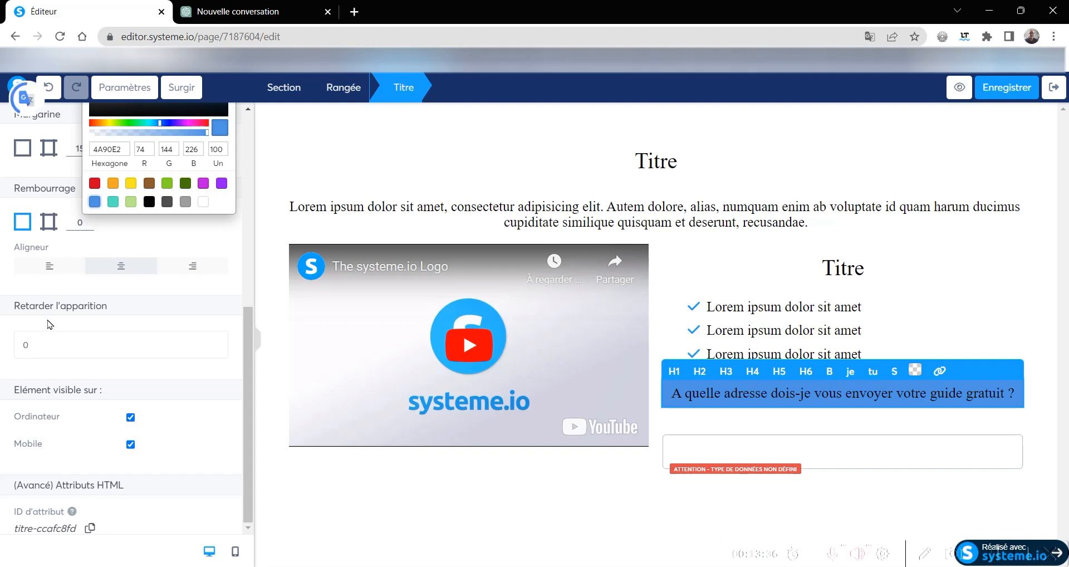
click(180, 240)
scroll(45, 223, up, 7)
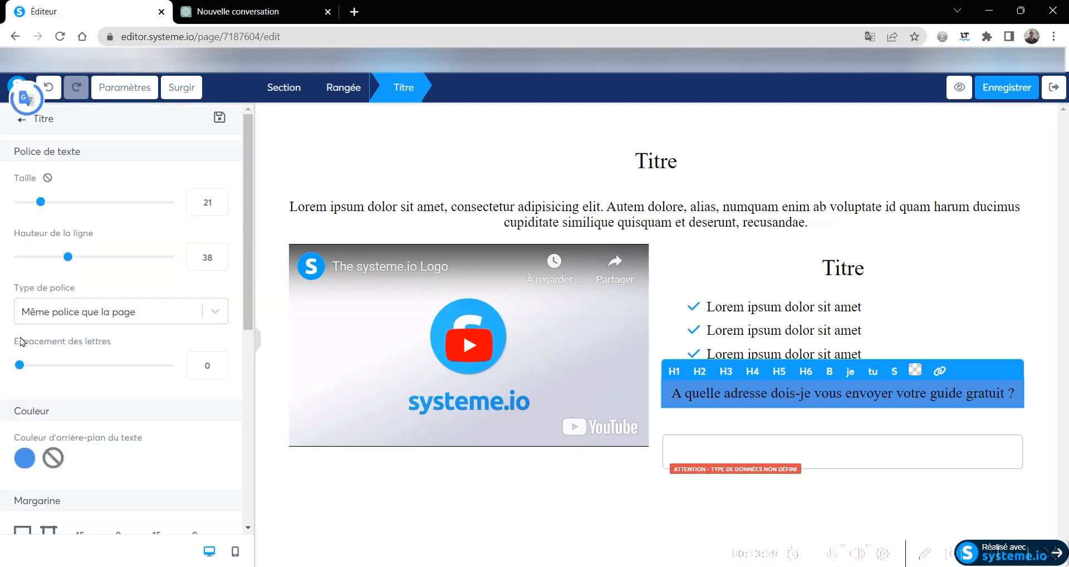
scroll(22, 341, down, 4)
scroll(23, 341, down, 3)
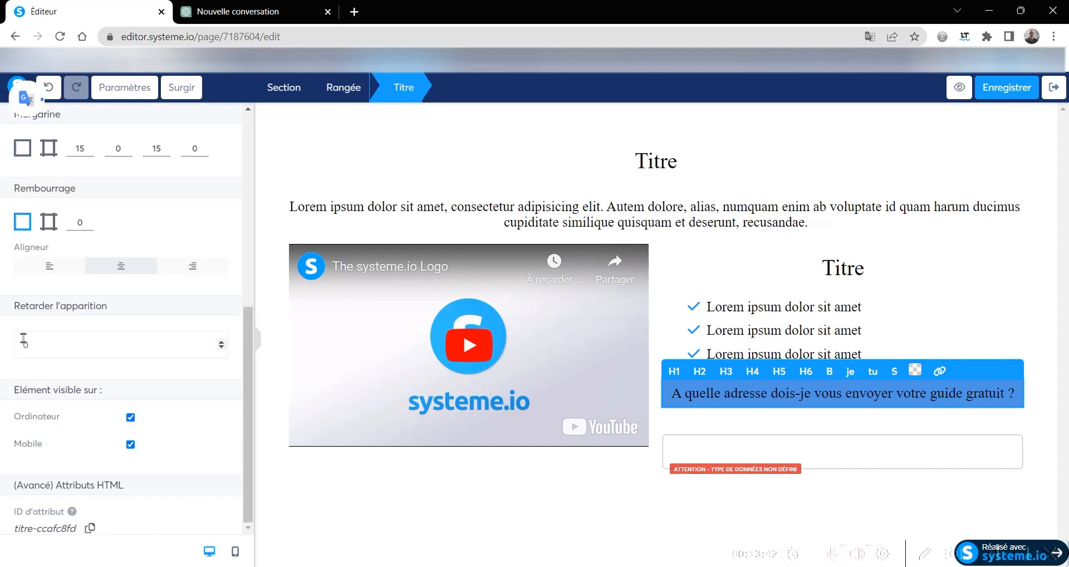
scroll(23, 340, up, 4)
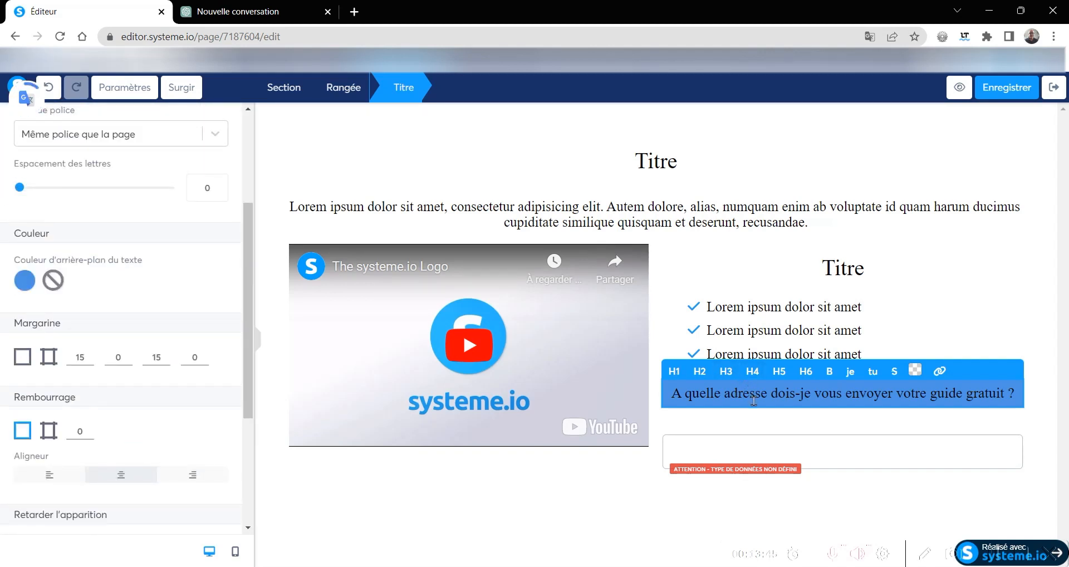
- Colour the whole text of the blue-background title white (FFFFFF)
drag(1014, 394, 677, 394)
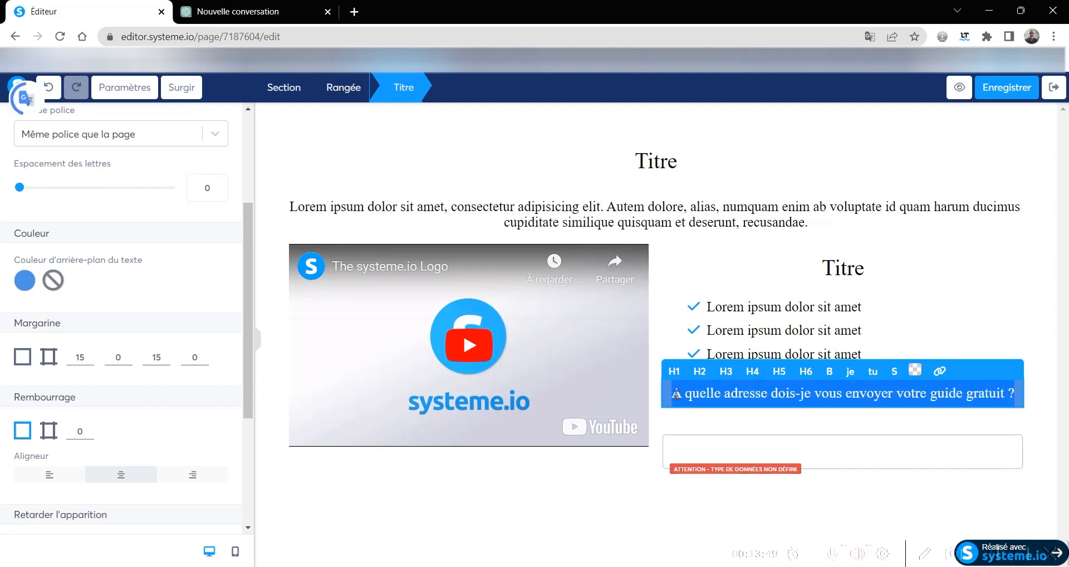
click(915, 369)
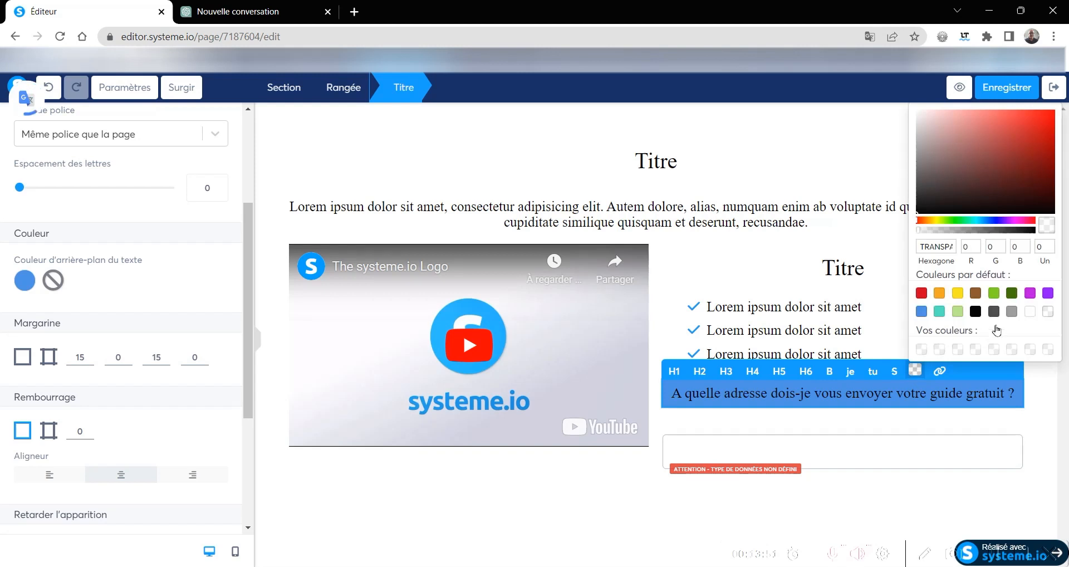
click(1029, 311)
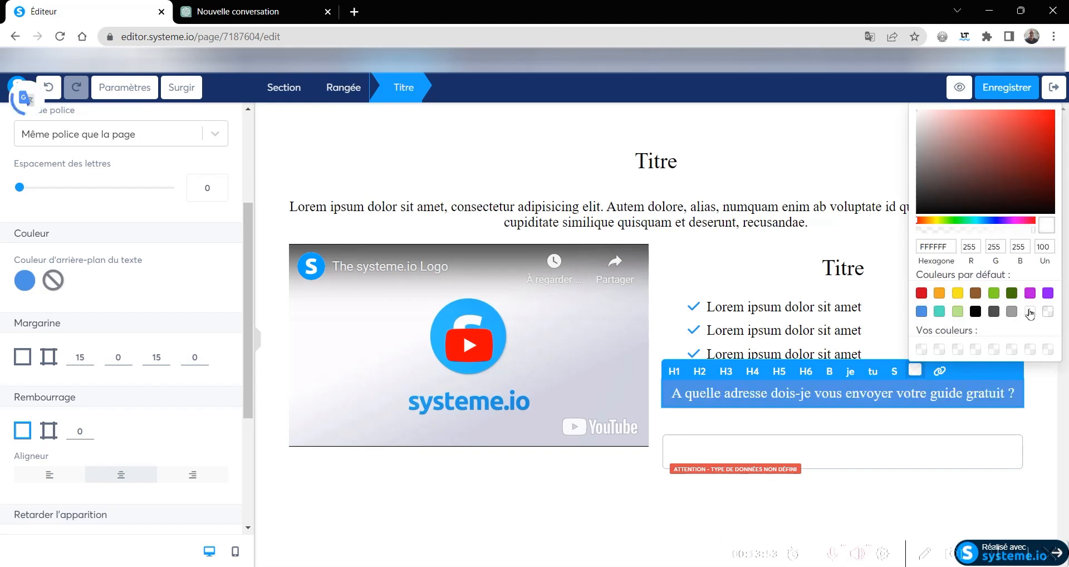
click(1034, 406)
click(1031, 396)
- Set the form field's data type to Prénom and duplicate the field
click(872, 455)
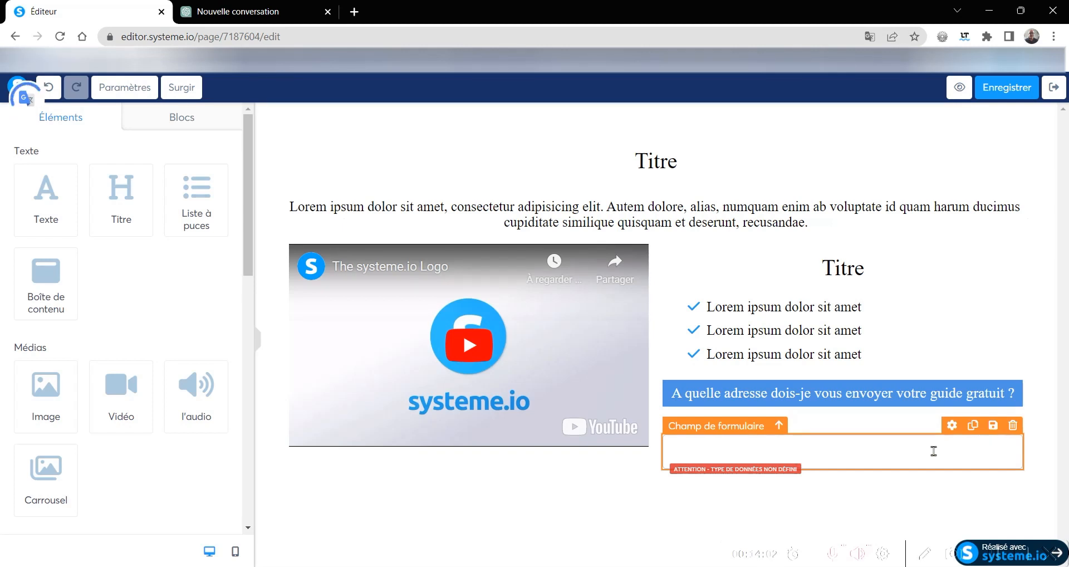
click(952, 427)
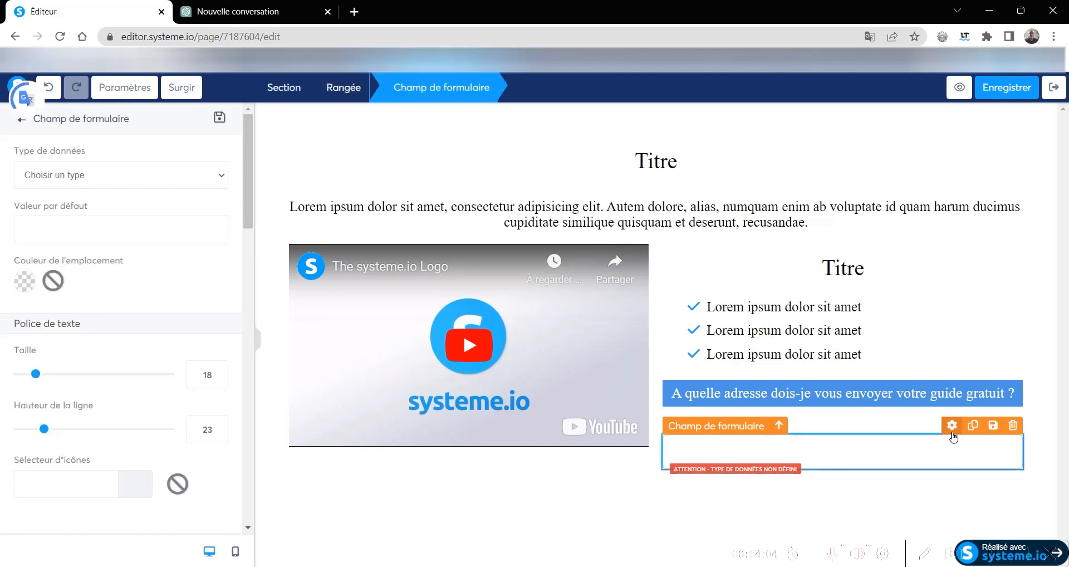
click(96, 182)
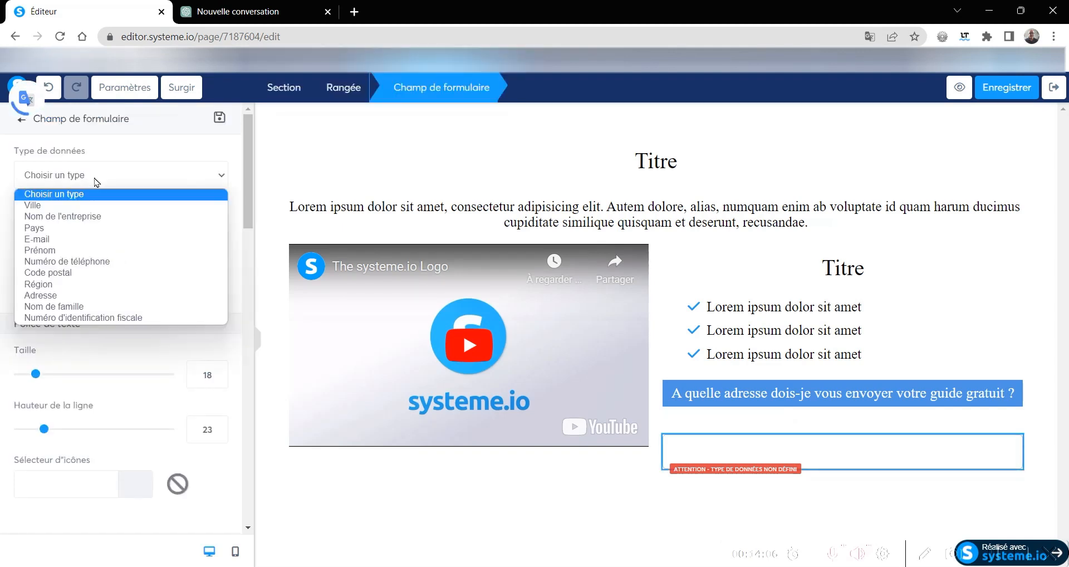
click(46, 249)
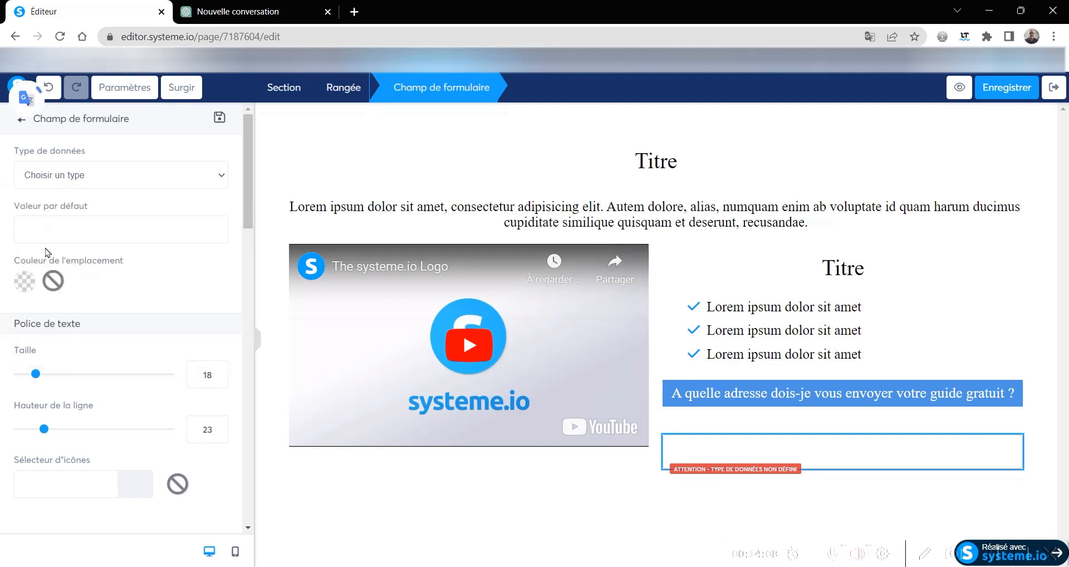
click(903, 450)
click(973, 425)
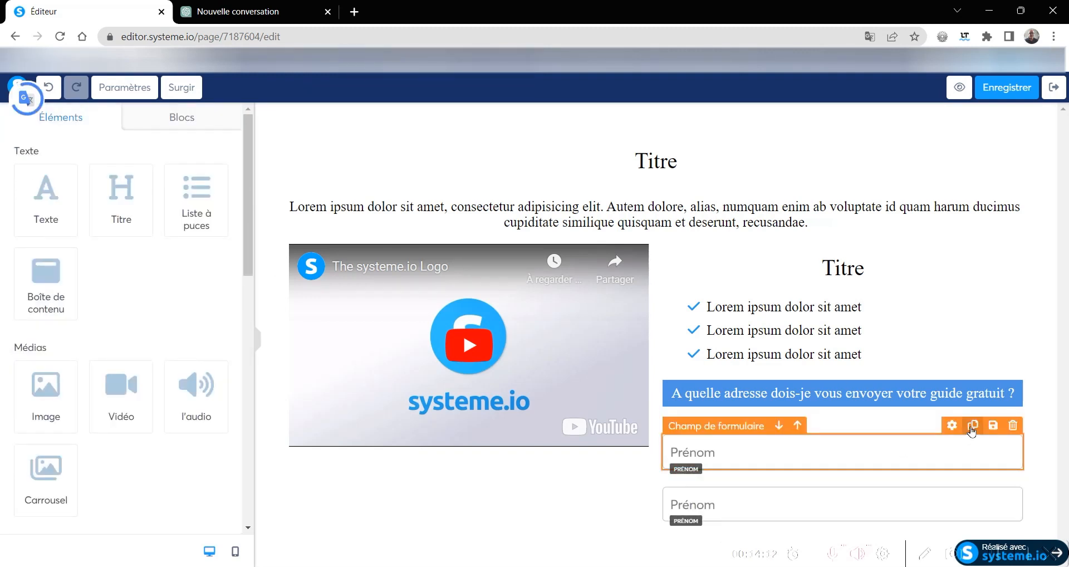
- Set the data type of the duplicated form field below the Prénom field to E-mail
click(736, 504)
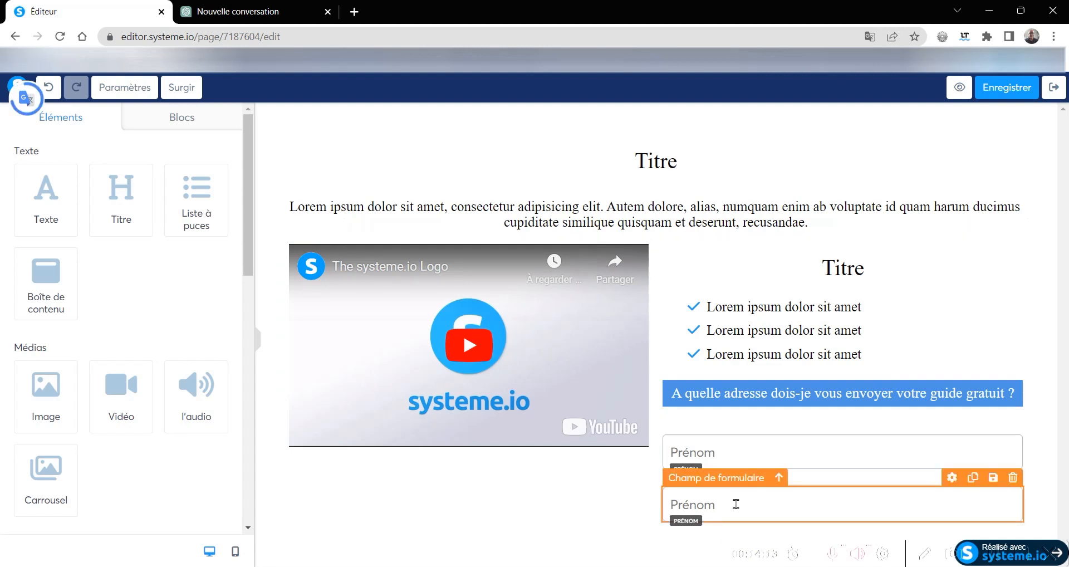
click(765, 504)
click(765, 505)
click(953, 481)
click(45, 170)
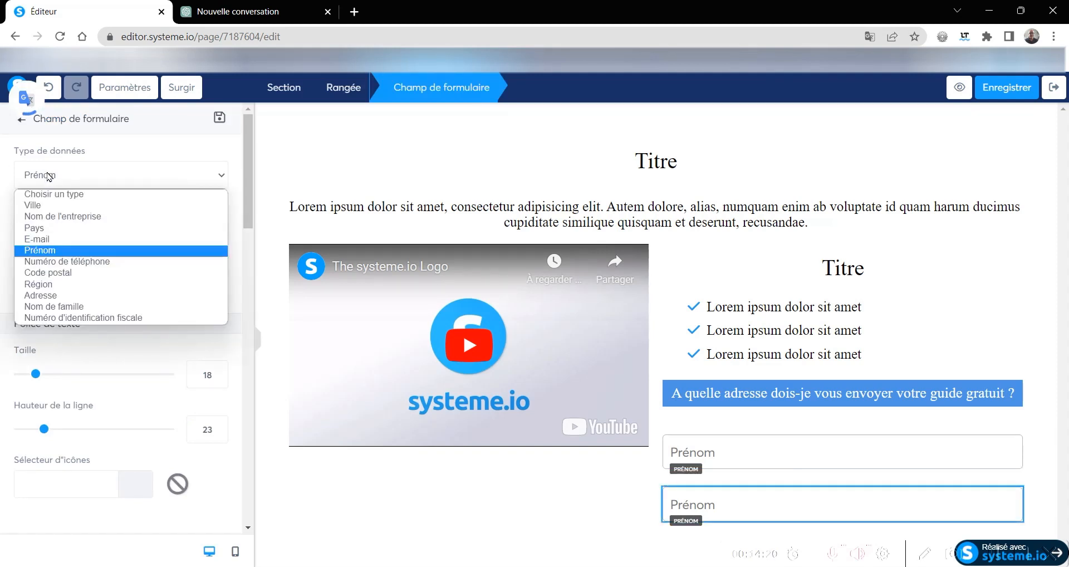
click(46, 239)
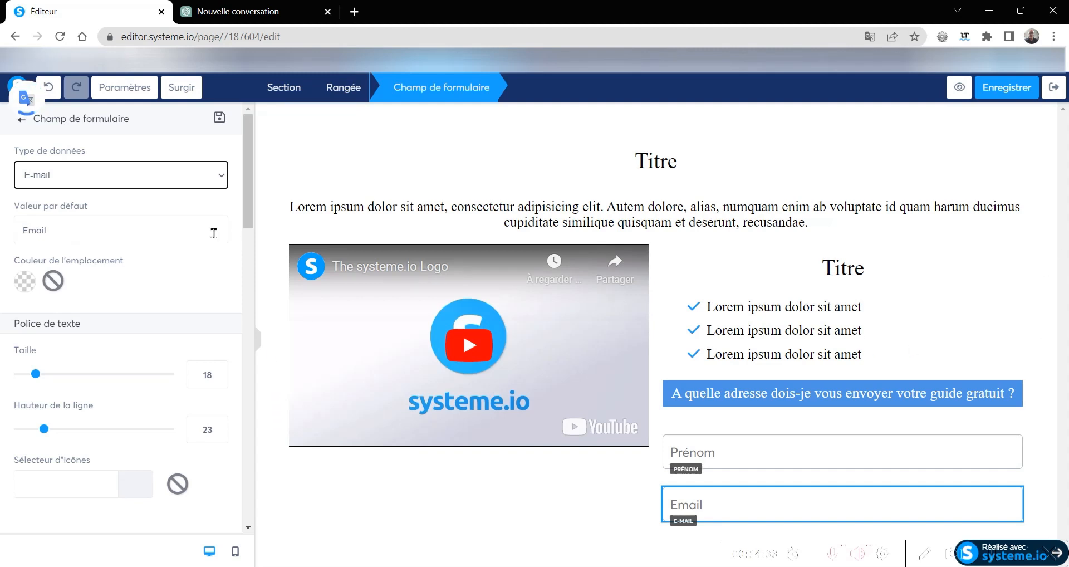
click(625, 505)
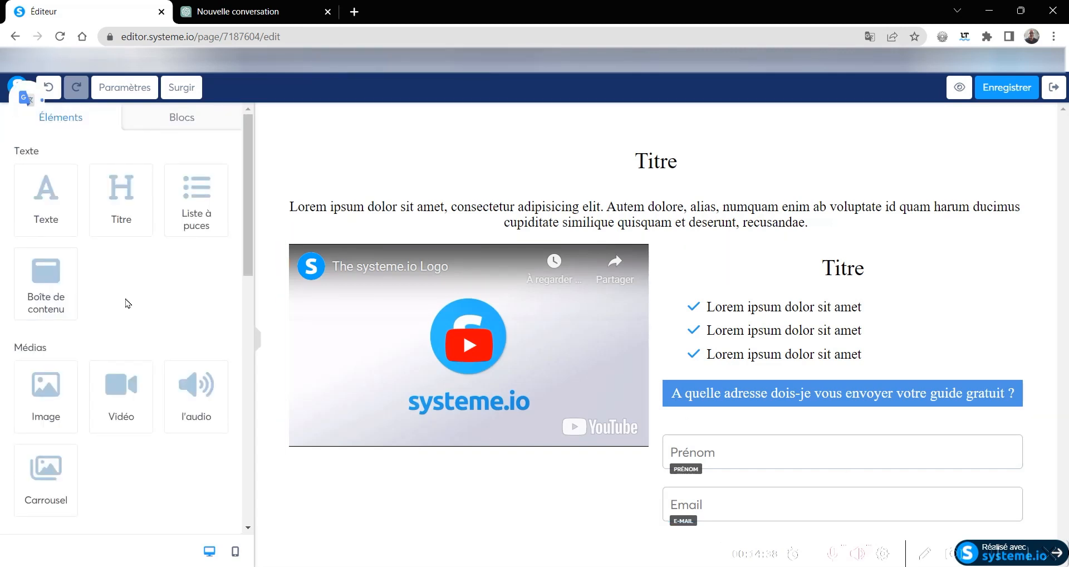
- Add a checkbox element directly below the Email form field
scroll(126, 304, down, 3)
scroll(127, 303, down, 6)
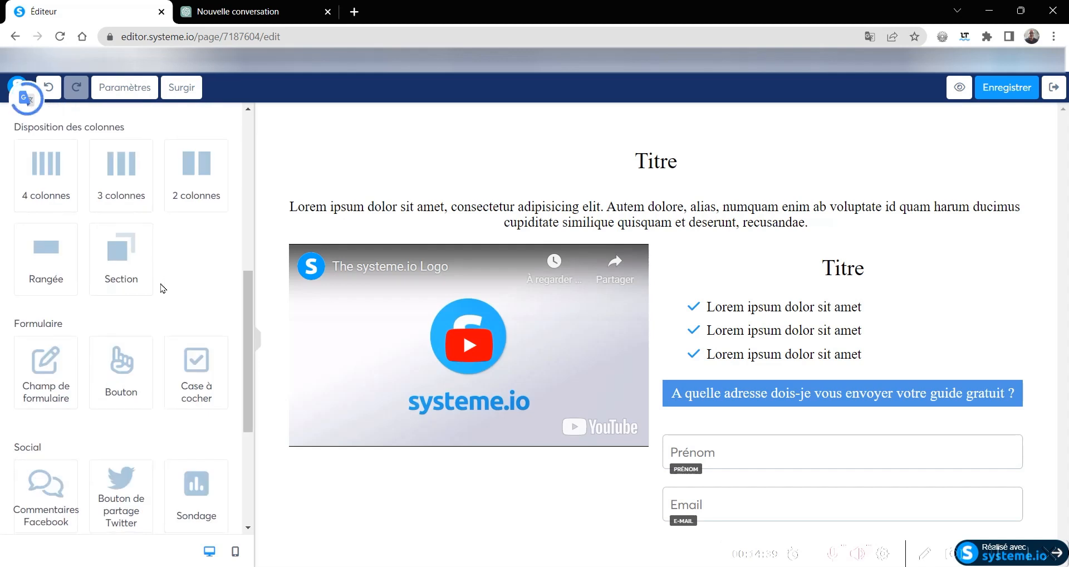
scroll(157, 242, up, 4)
drag(191, 364, 721, 528)
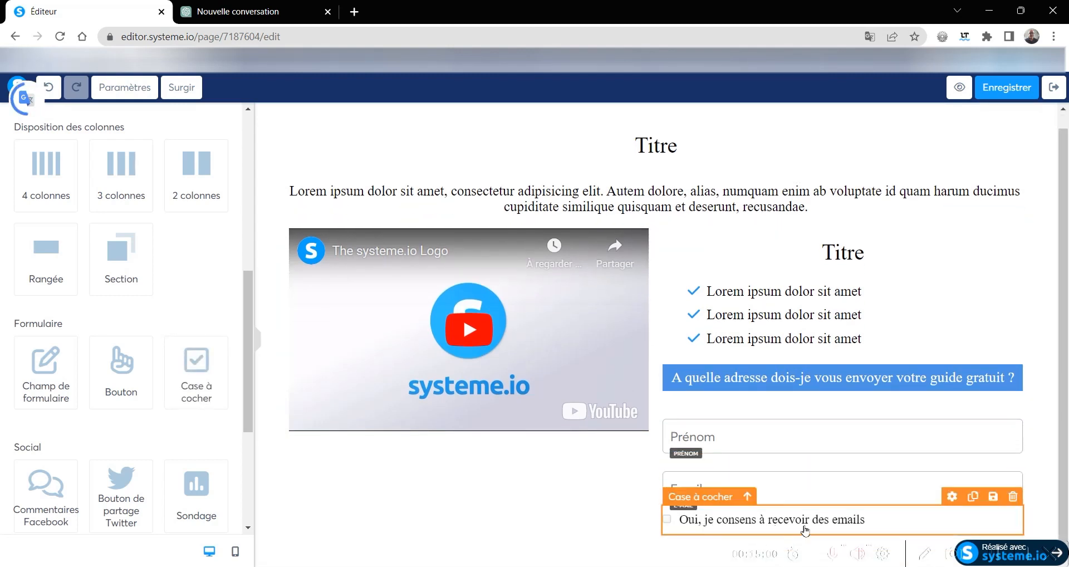
- Edit the checkbox label to read "RGPD Oui, je consens à recevoir des emails de ce site."
click(865, 524)
text(de ce site.)
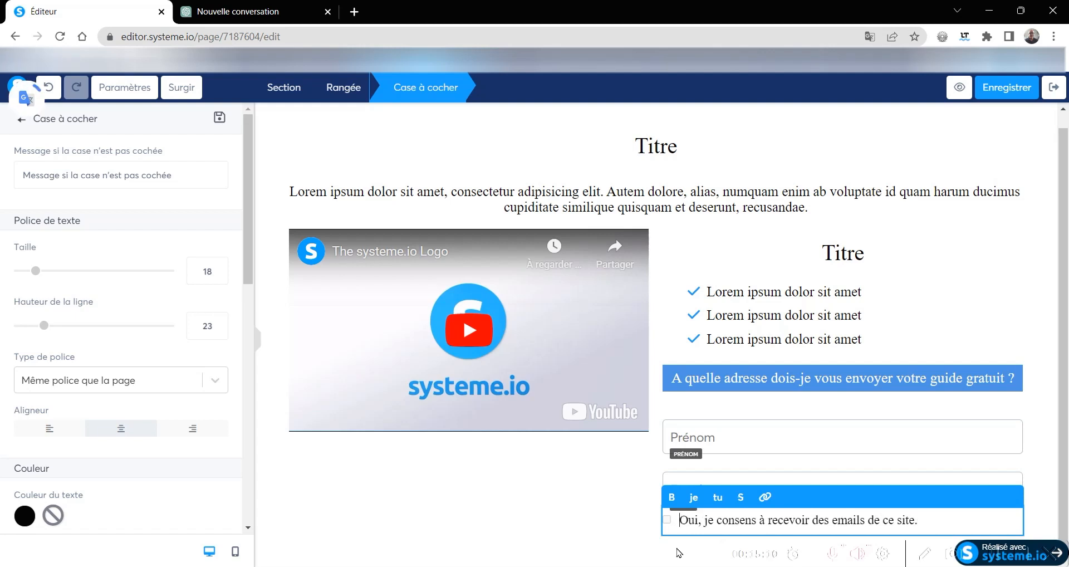
text(RGPD)
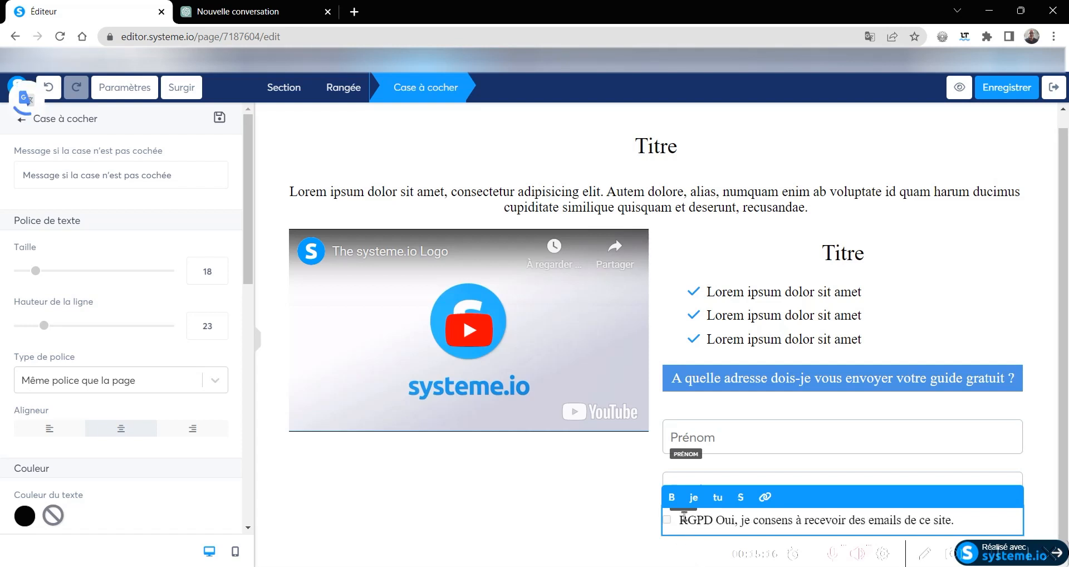
click(600, 503)
- Add a button element below the RGPD consent checkbox
scroll(132, 341, down, 3)
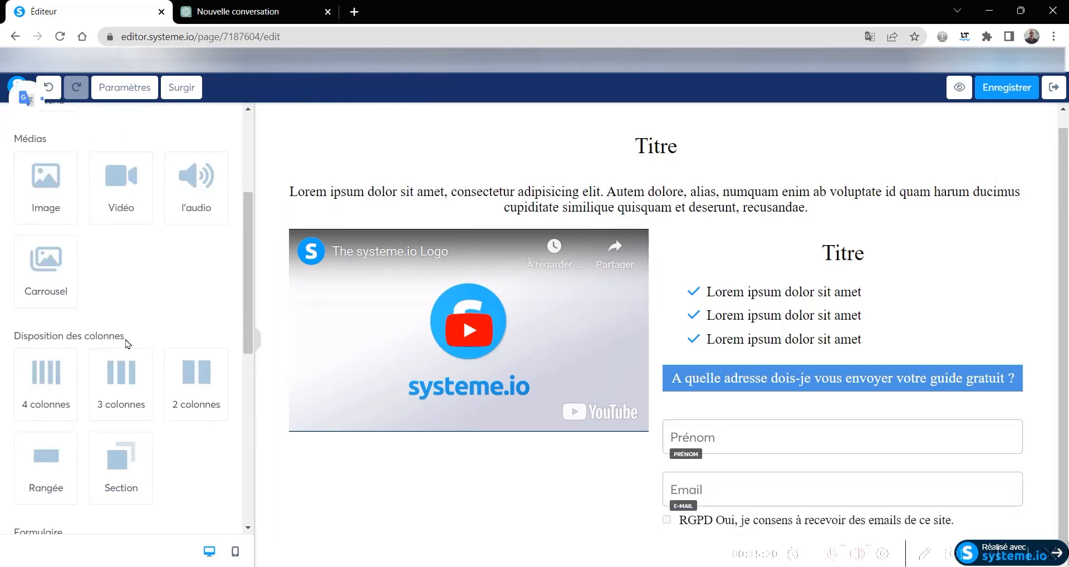
scroll(106, 290, down, 3)
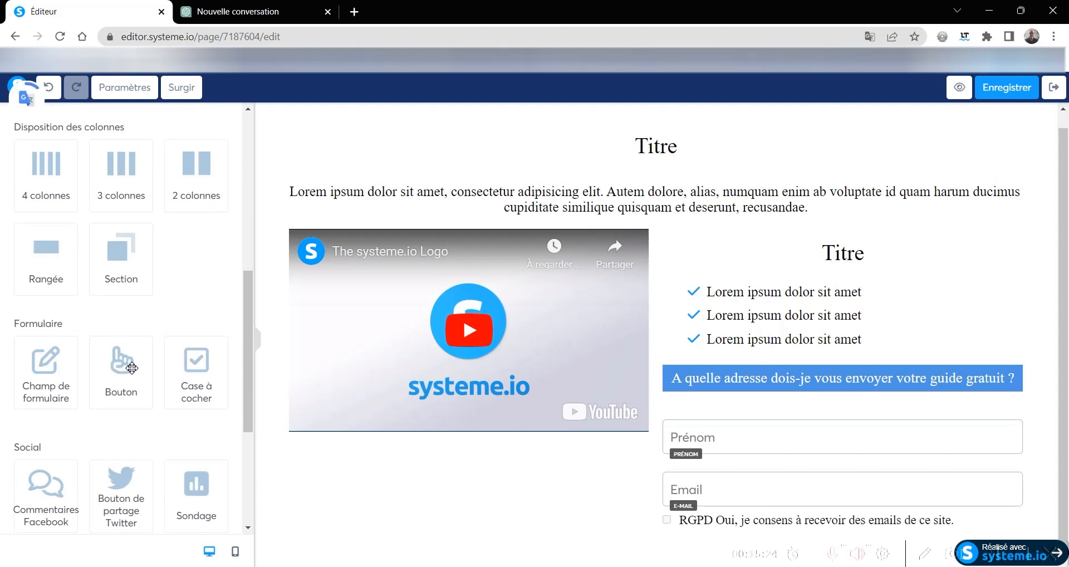
drag(120, 363, 711, 551)
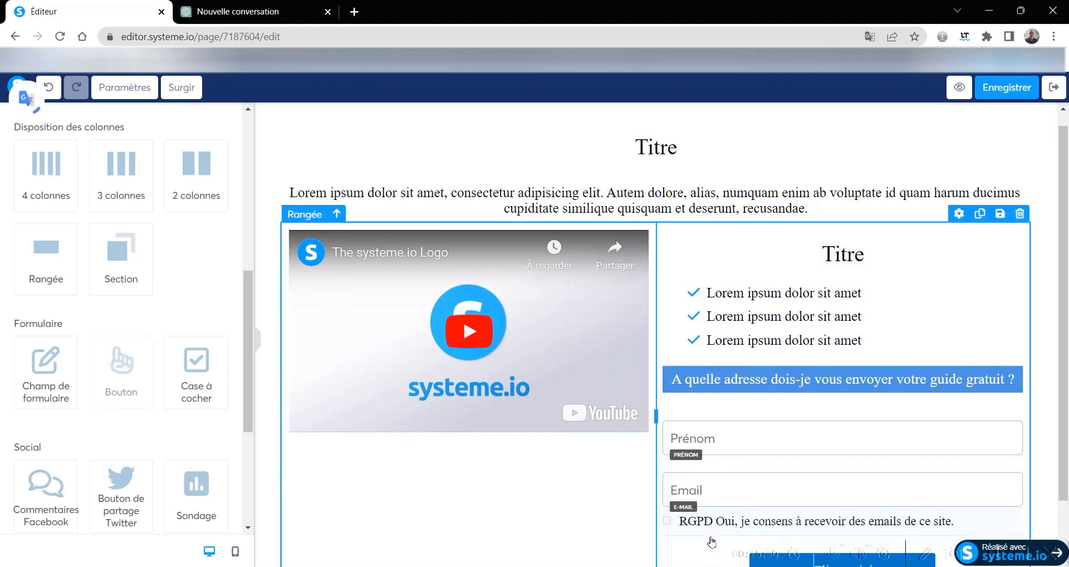
scroll(700, 415, down, 1)
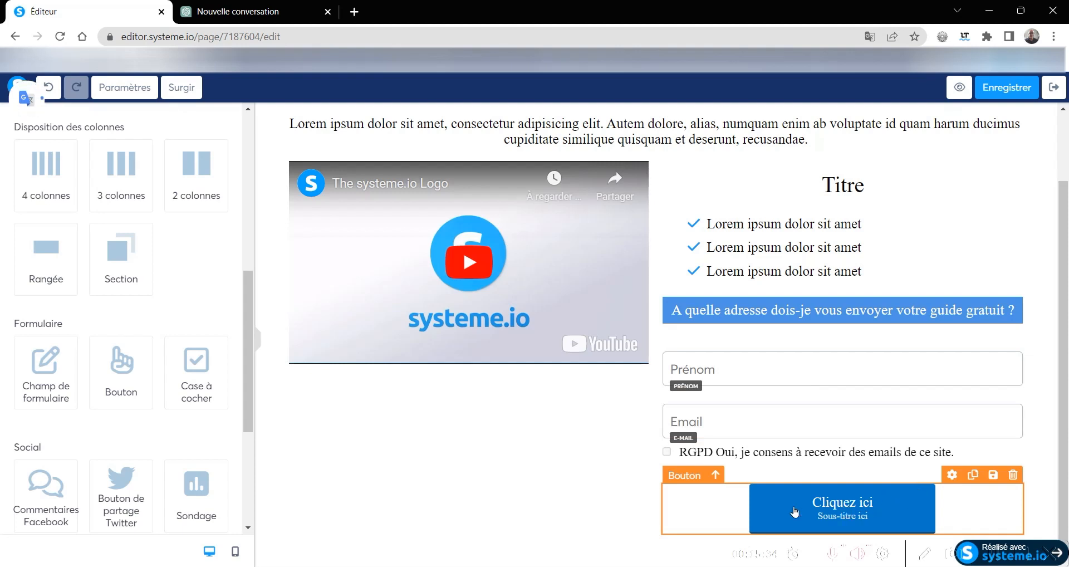
- Open the settings of the new button below the consent checkbox
click(925, 505)
click(925, 505)
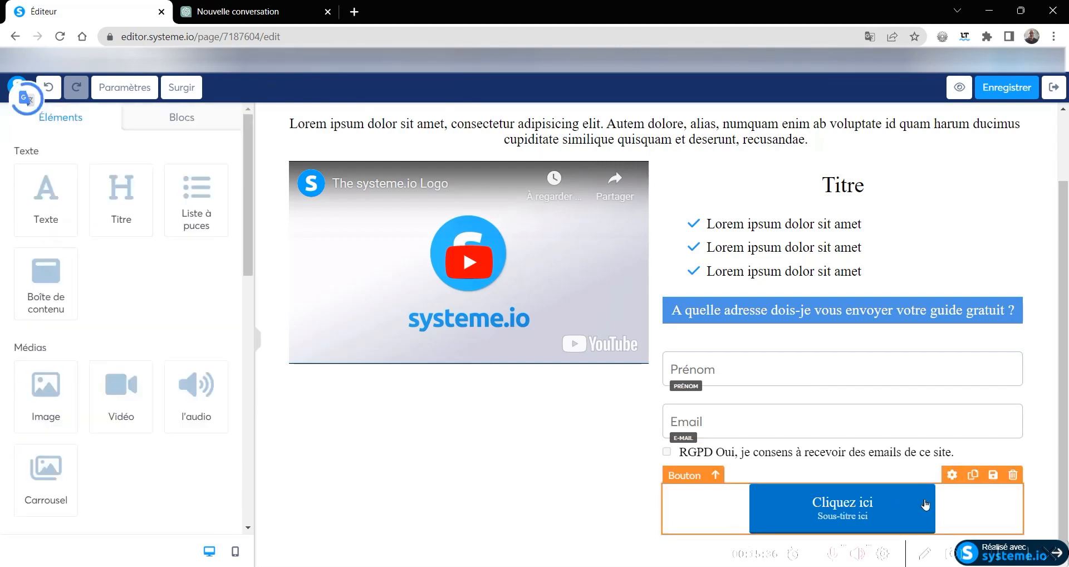
click(952, 475)
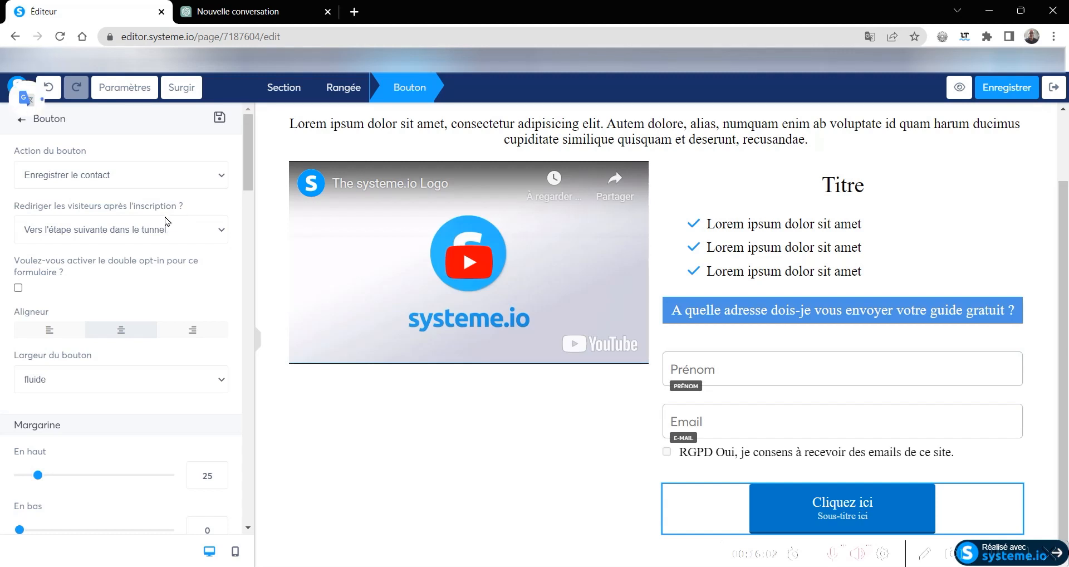
- Try redirecting visitors to a custom URL after sign-up, and return the redirection to the next funnel step
click(166, 228)
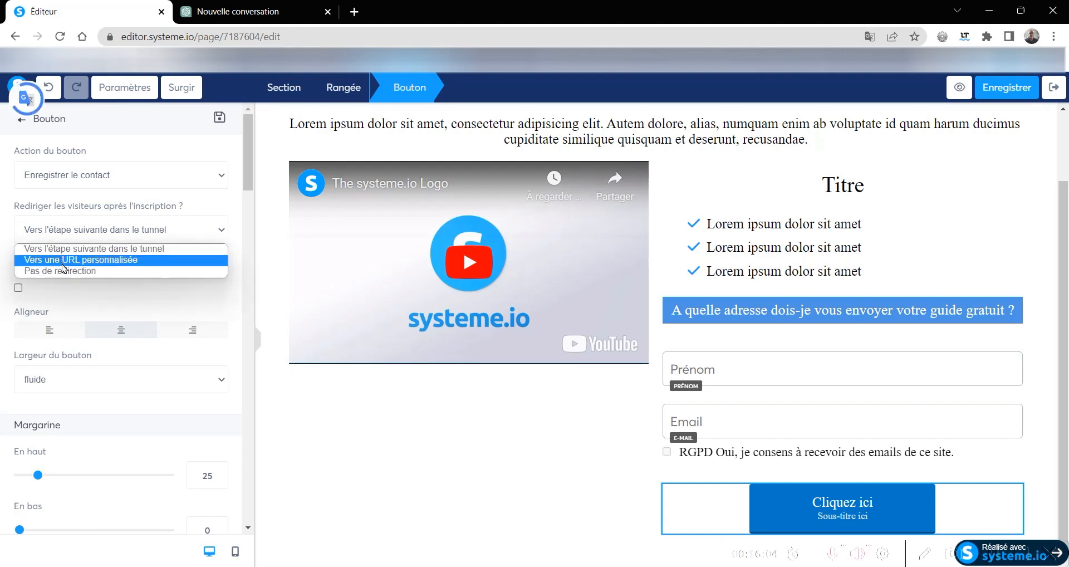
click(119, 261)
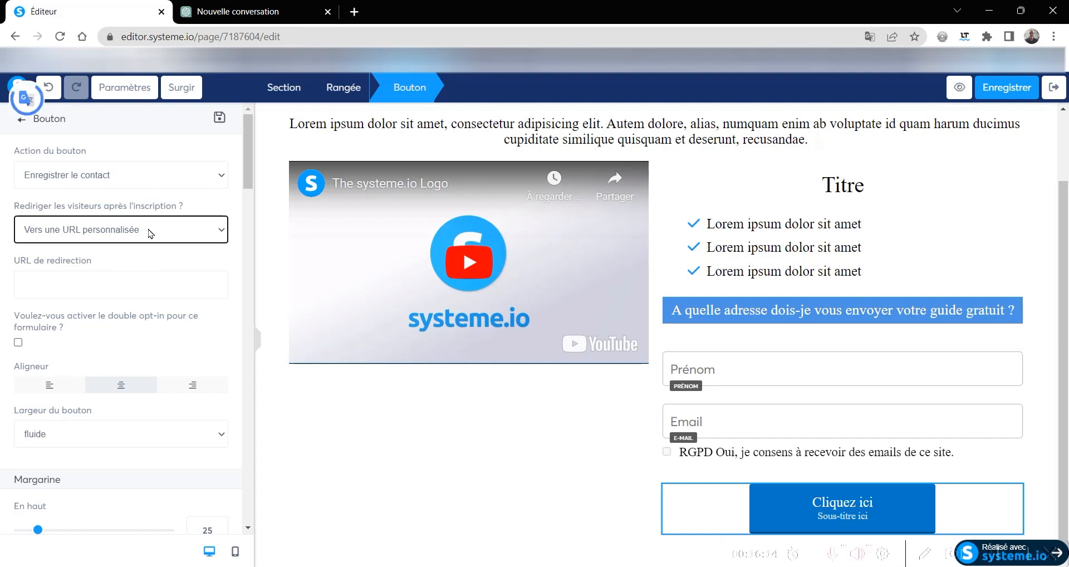
click(149, 233)
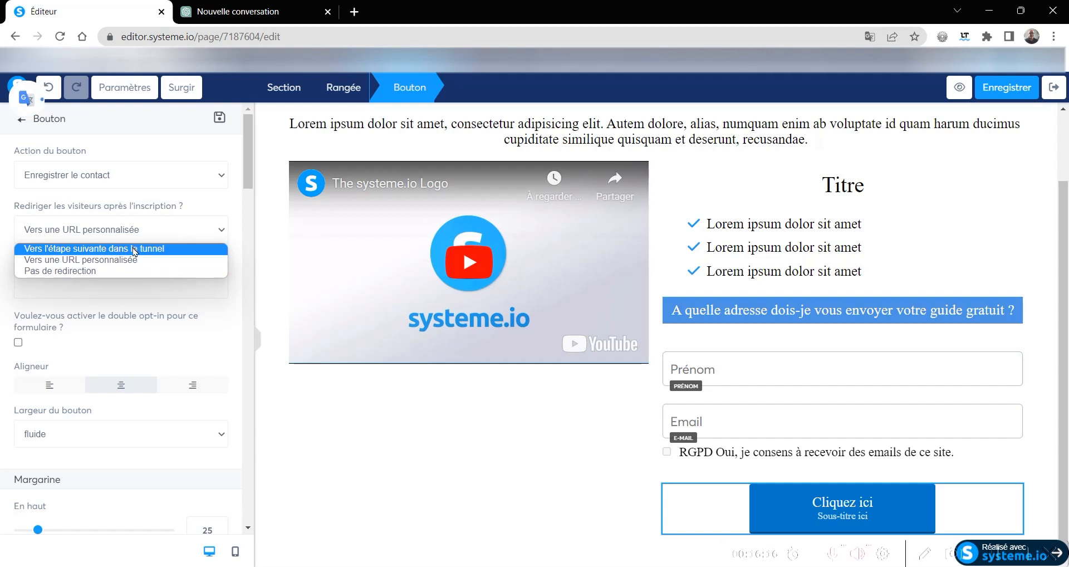
click(135, 249)
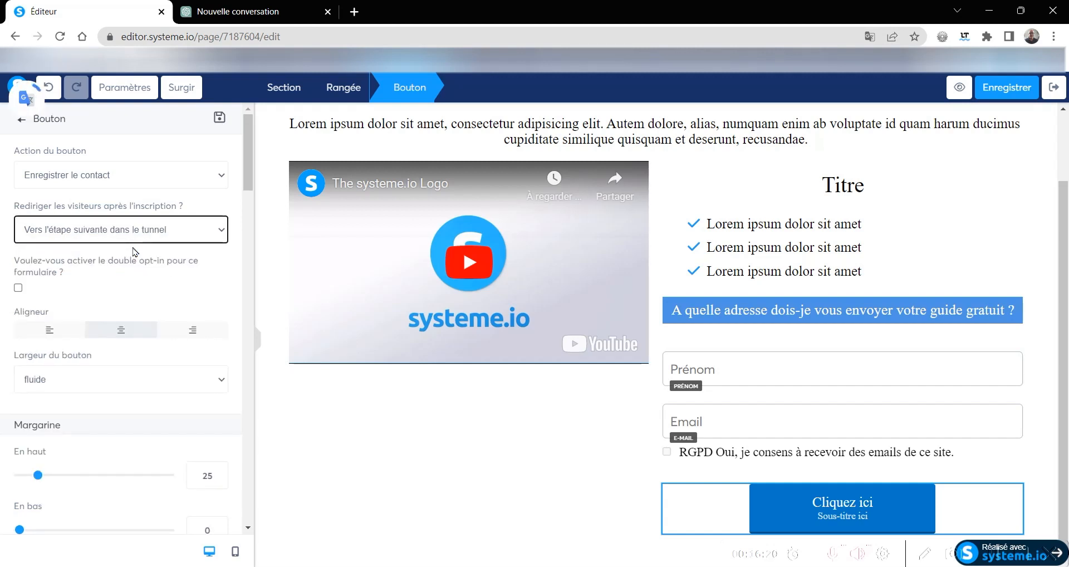
- Make the button fill the full width (Remplir en largeur) and set its top margin to 15
scroll(87, 308, down, 4)
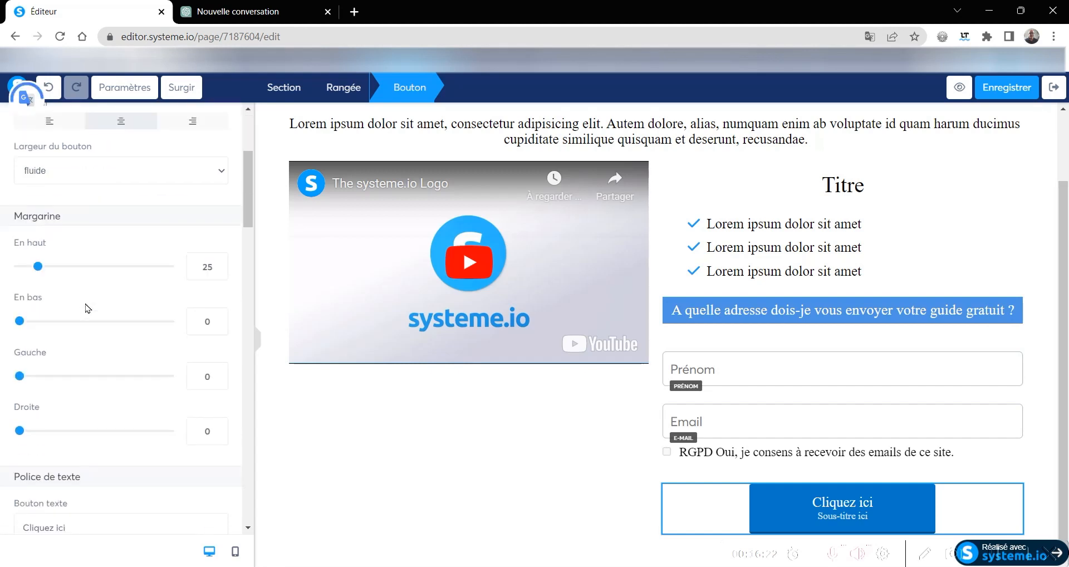
click(67, 178)
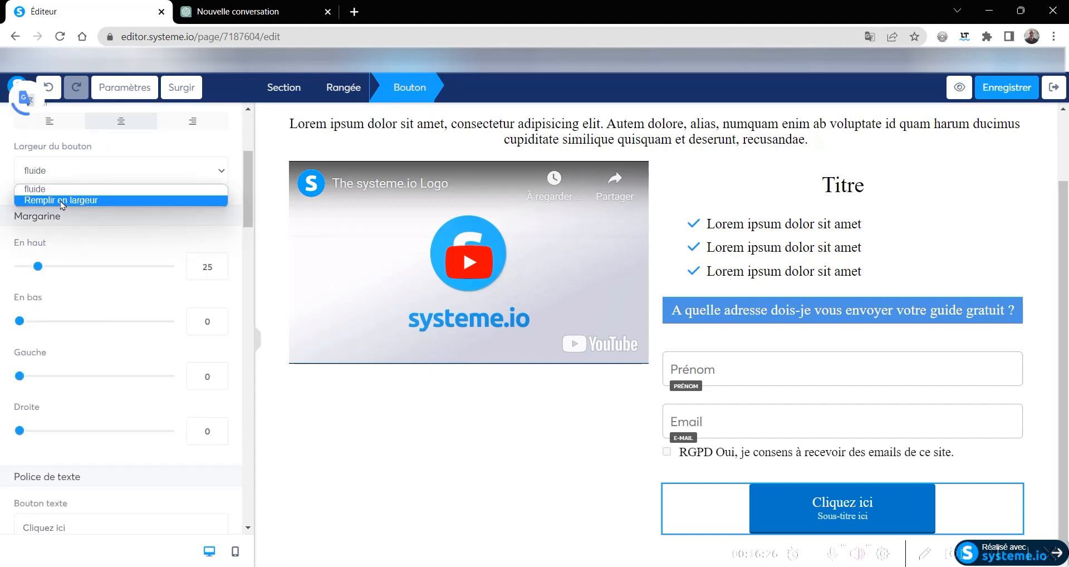
click(62, 201)
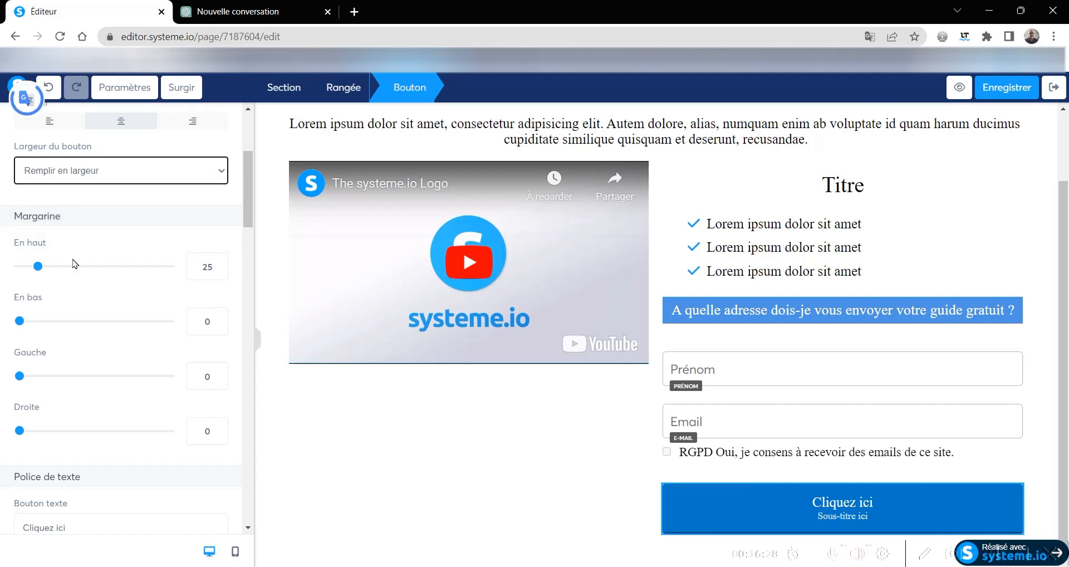
drag(37, 267, 31, 270)
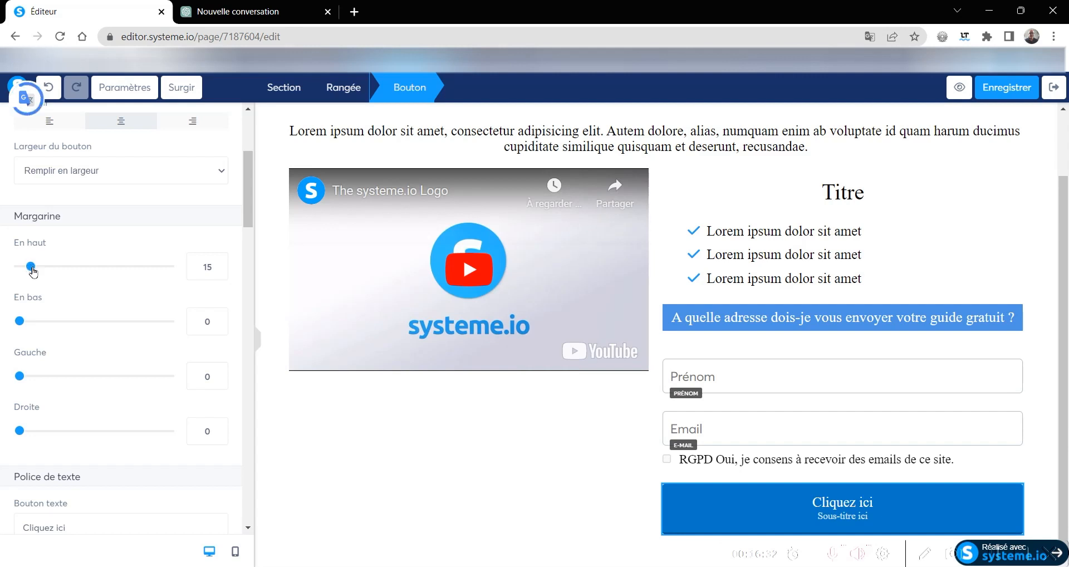
- Set the button text to "Cliquez ici pour récupérer votre guide" and remove its subtitle text
scroll(39, 290, down, 8)
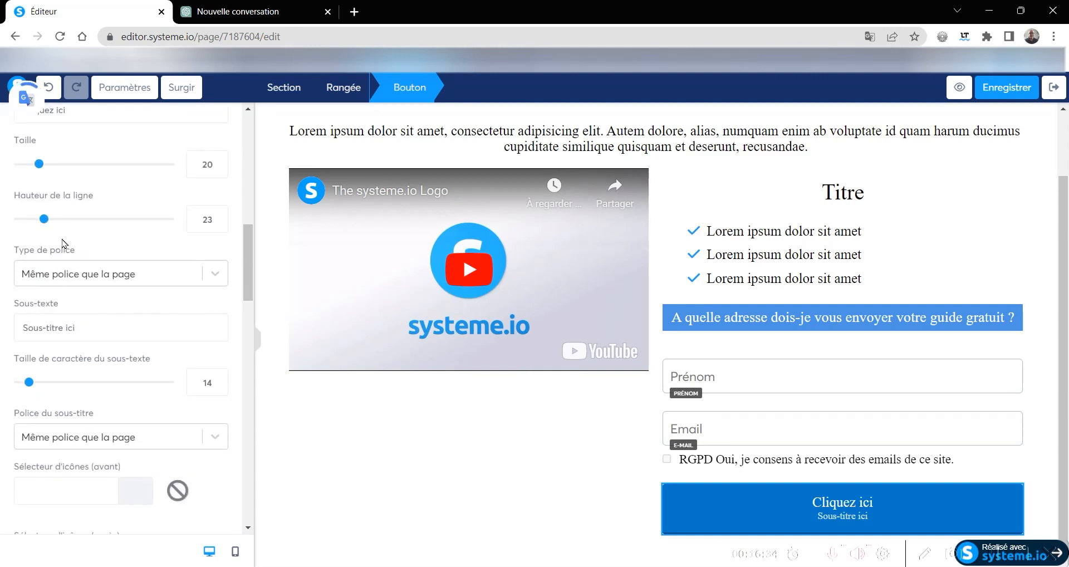
scroll(68, 264, up, 4)
click(66, 318)
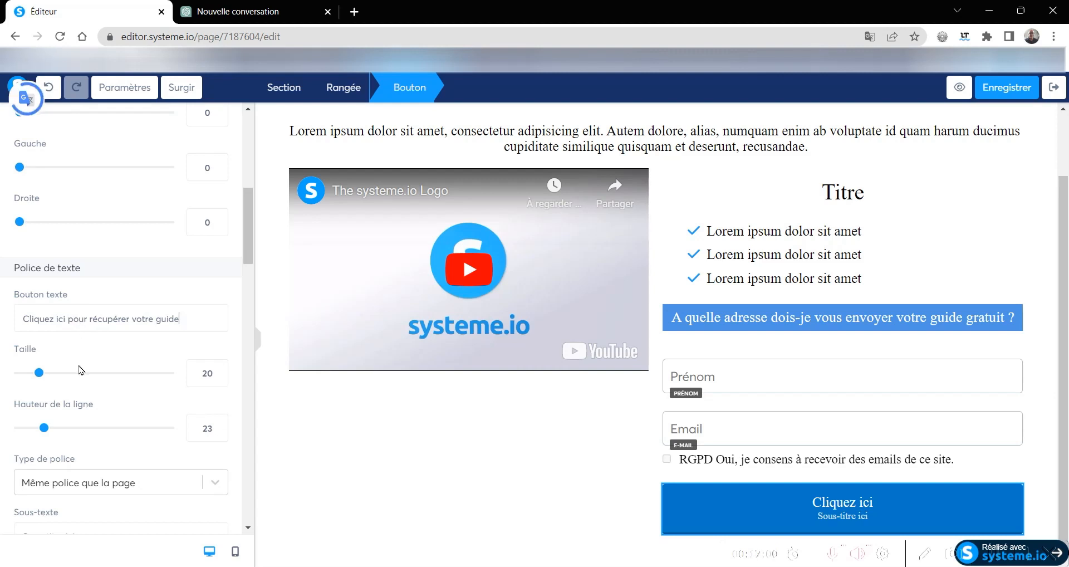
scroll(80, 370, down, 4)
drag(89, 329, 11, 338)
key(BackSpace)
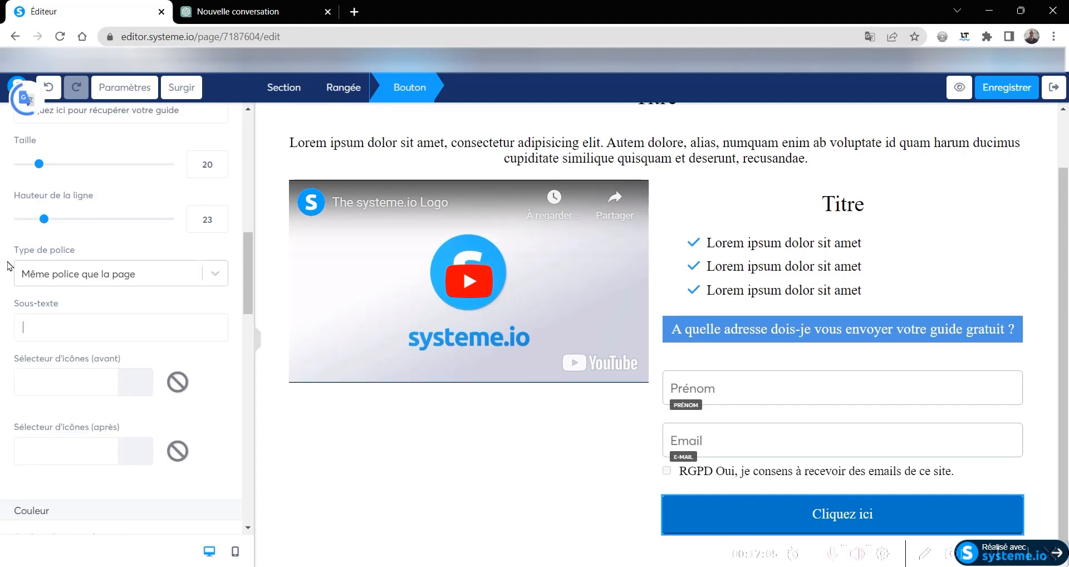
- Set the button text size to 22 and its font to the web-safe Arial, Helvetica
drag(218, 161, 220, 173)
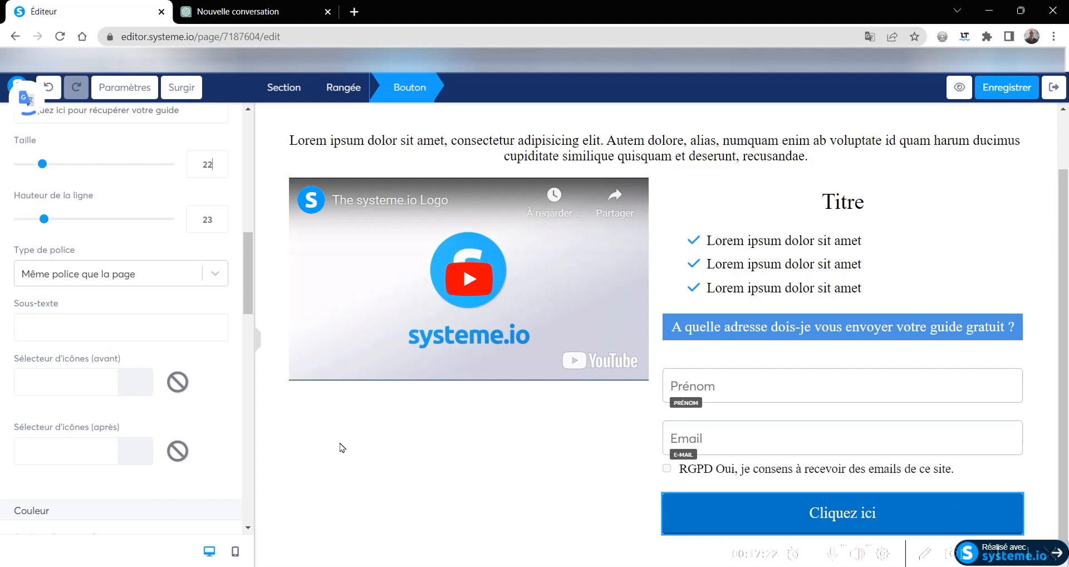
click(55, 278)
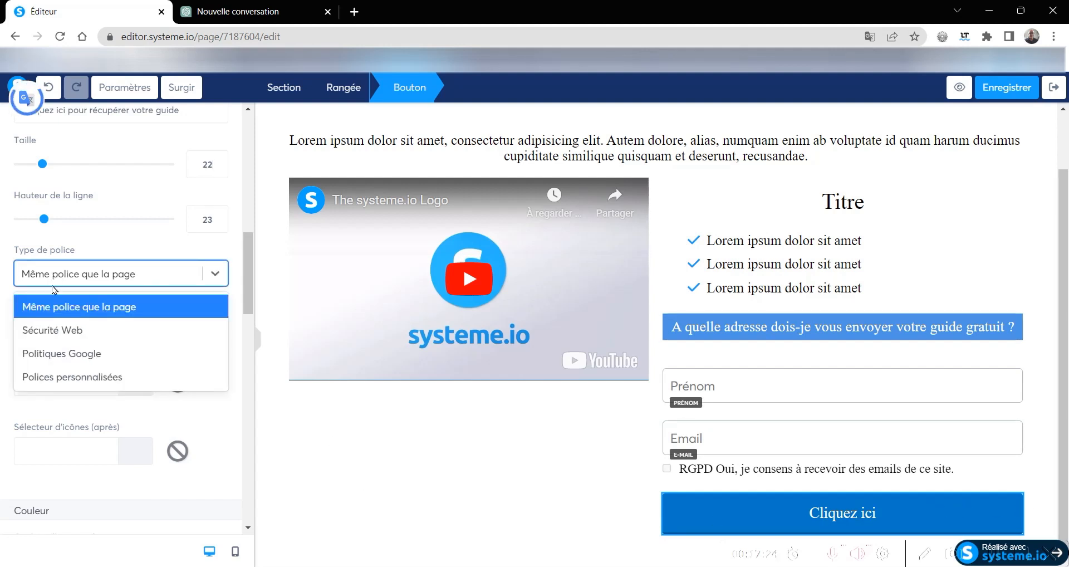
click(56, 332)
click(66, 317)
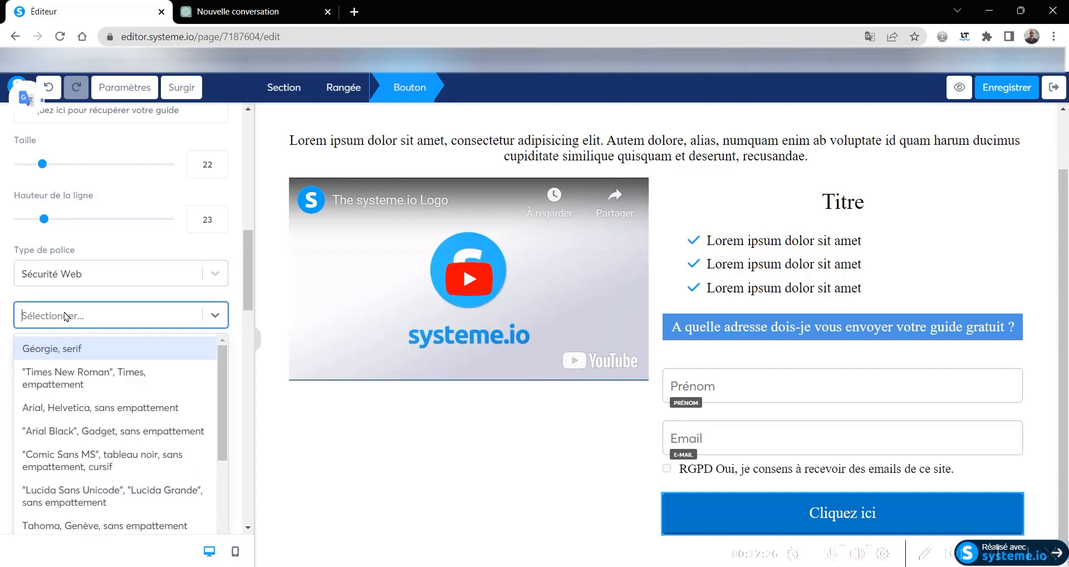
click(81, 409)
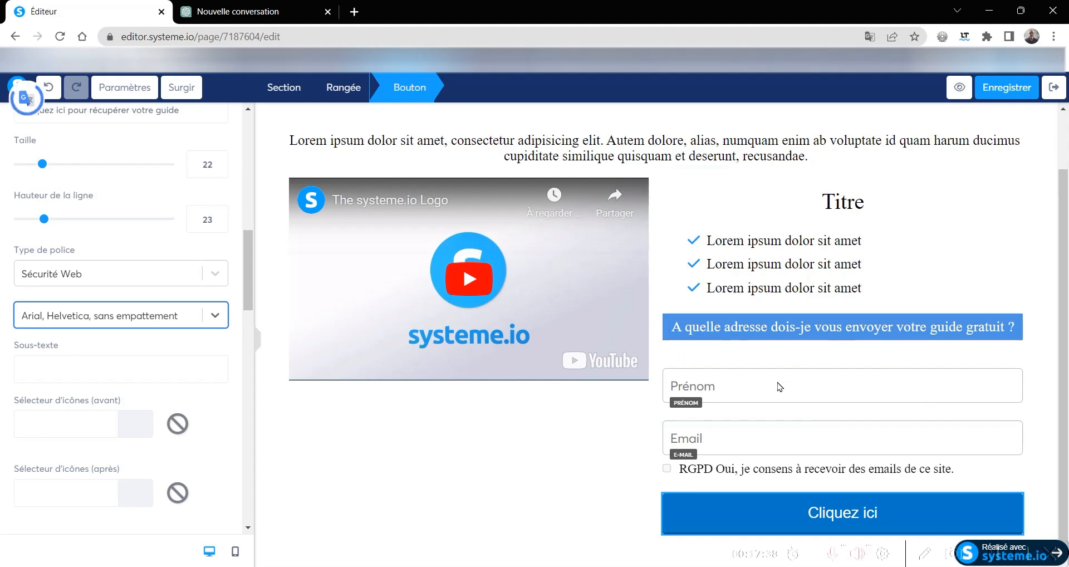
- Give the Prénom form field the blue border colour 4A90E2
click(846, 380)
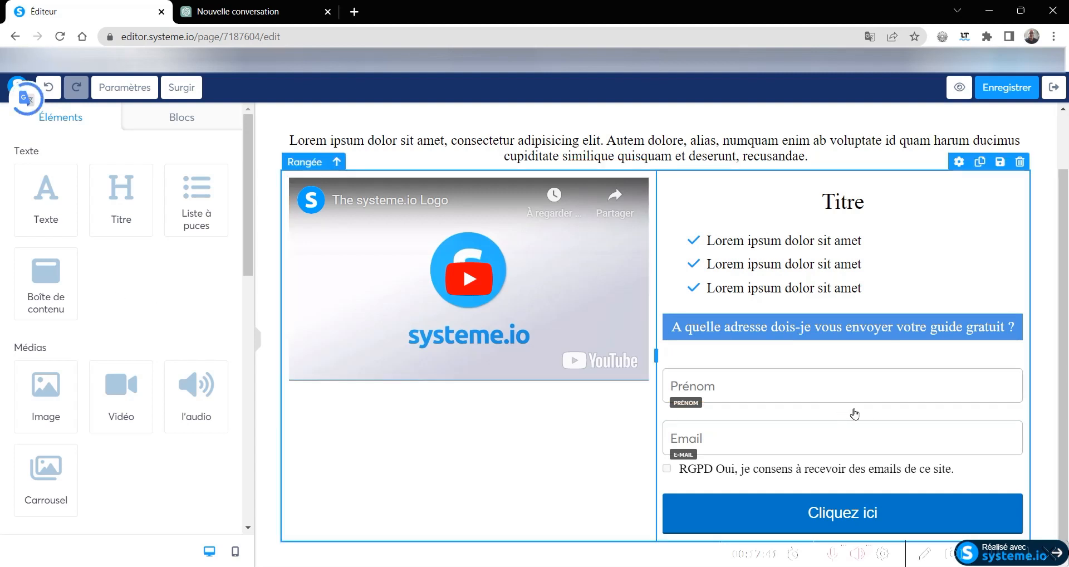
click(952, 359)
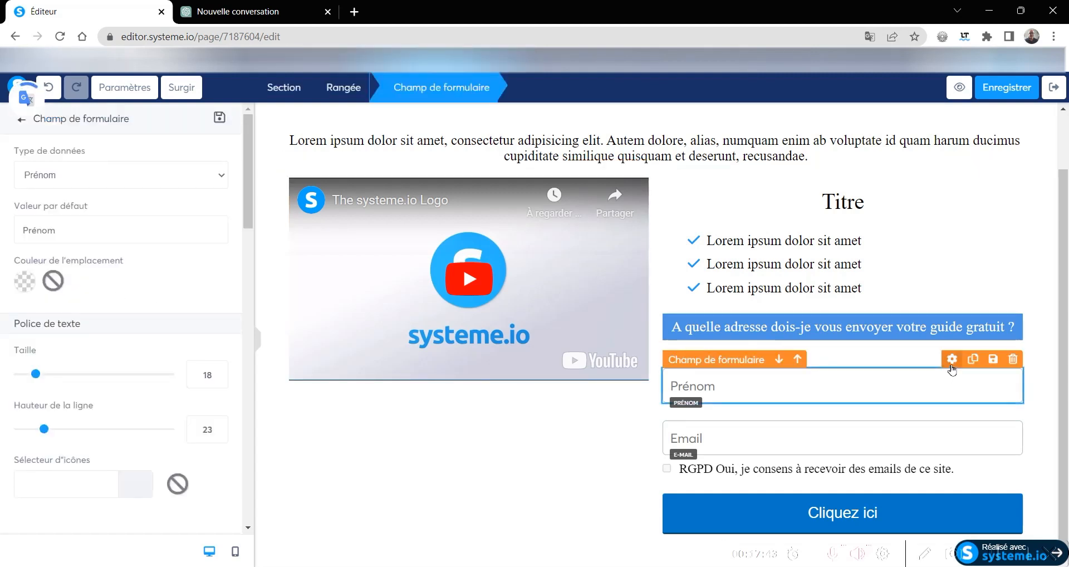
scroll(47, 348, down, 10)
scroll(46, 347, down, 5)
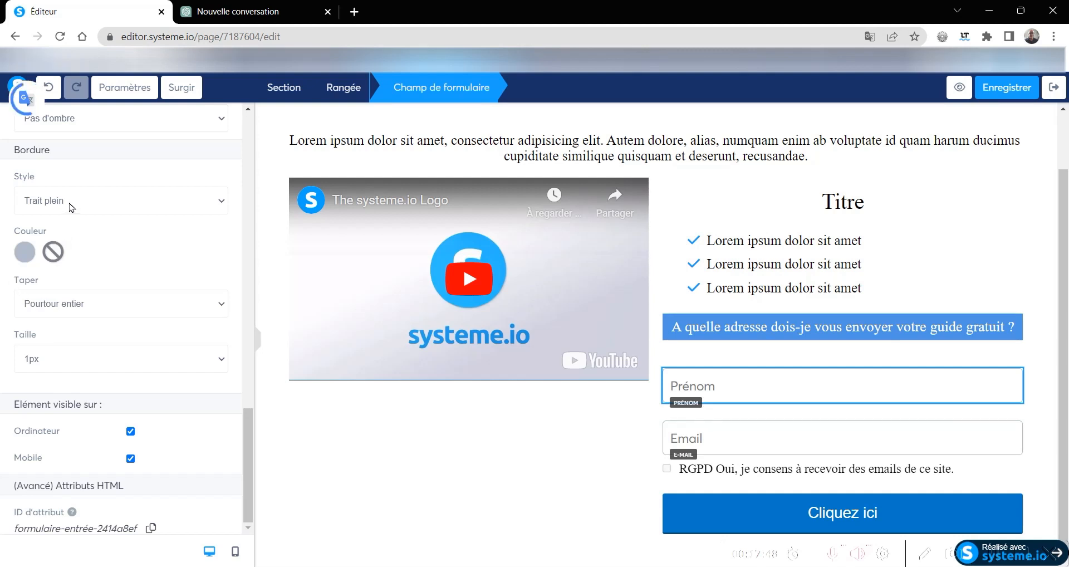
click(26, 254)
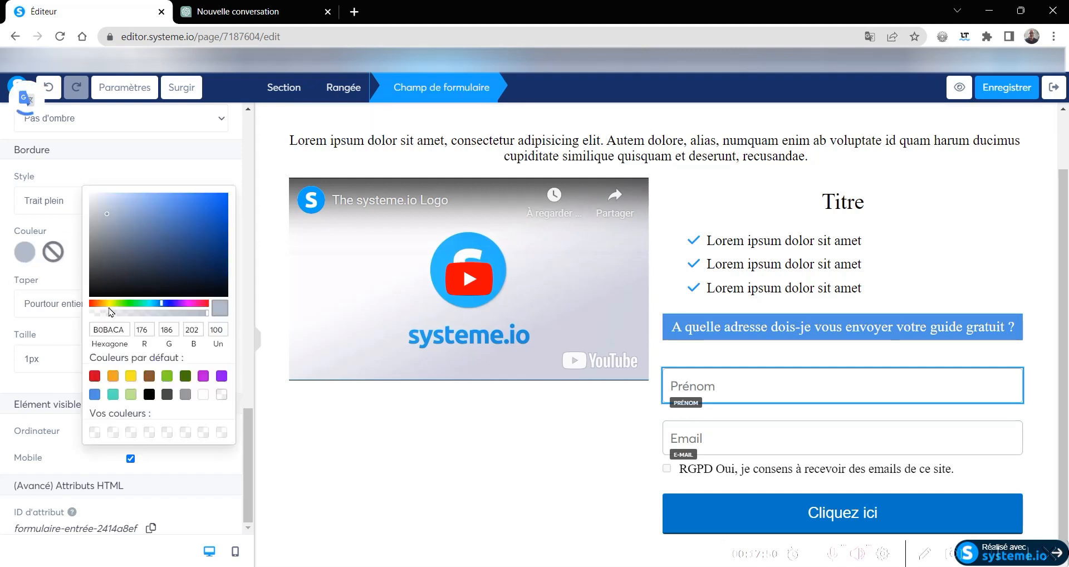
click(95, 395)
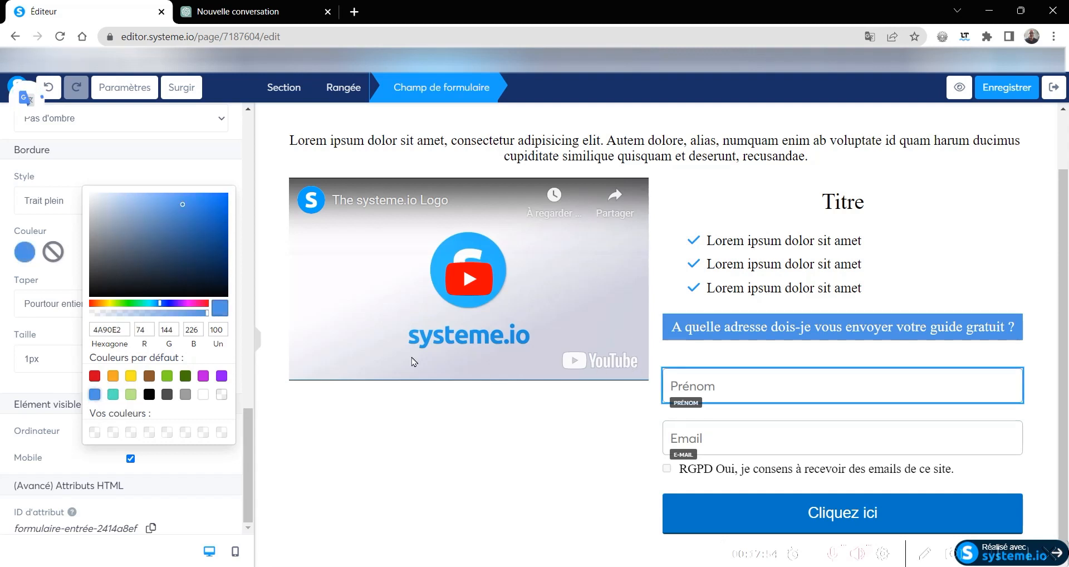
- Set the border thickness of the Prénom form field to 3px
click(33, 361)
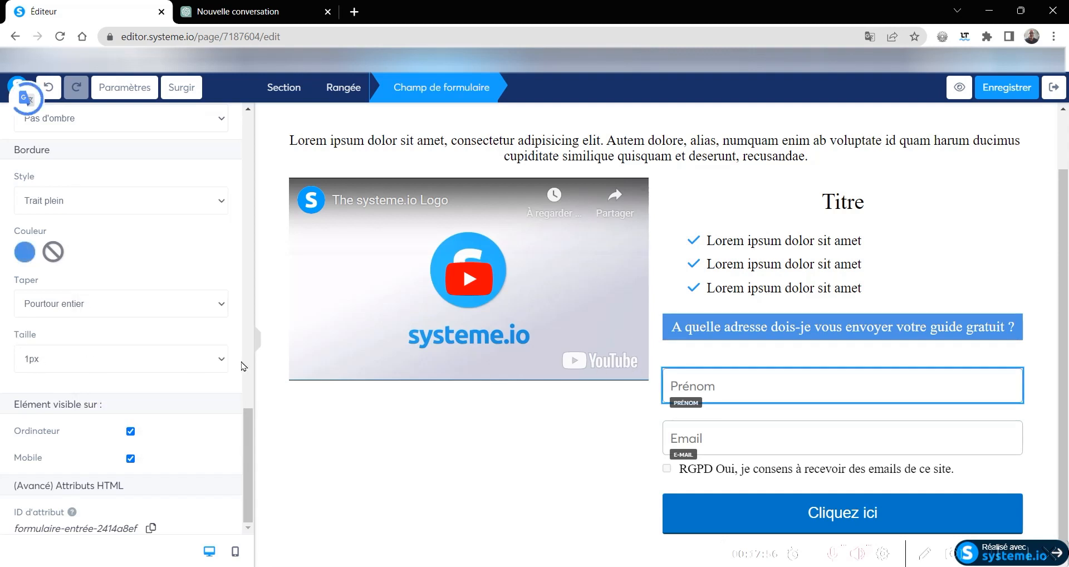
click(222, 365)
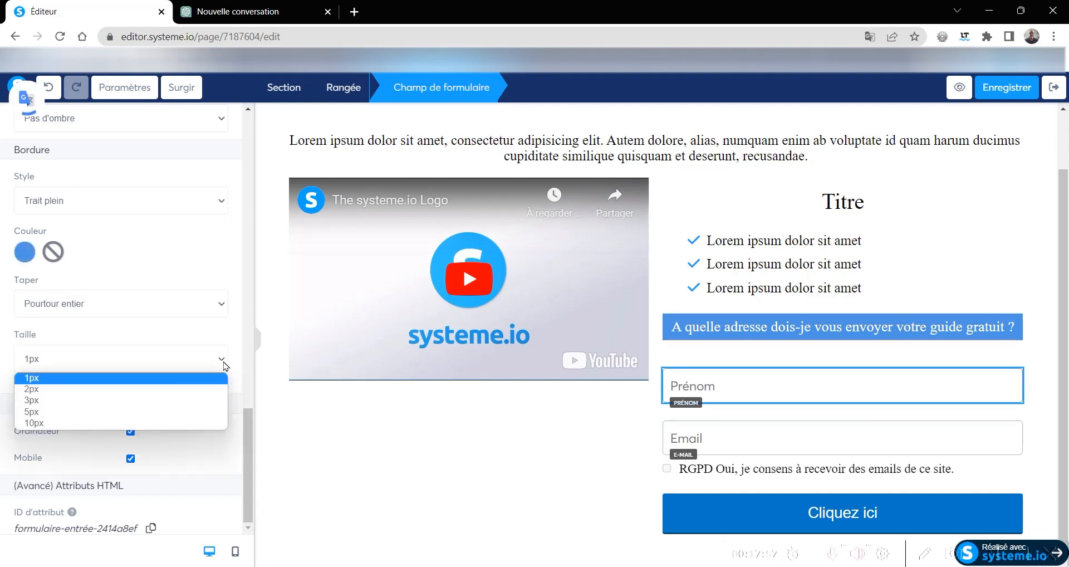
click(36, 392)
click(34, 362)
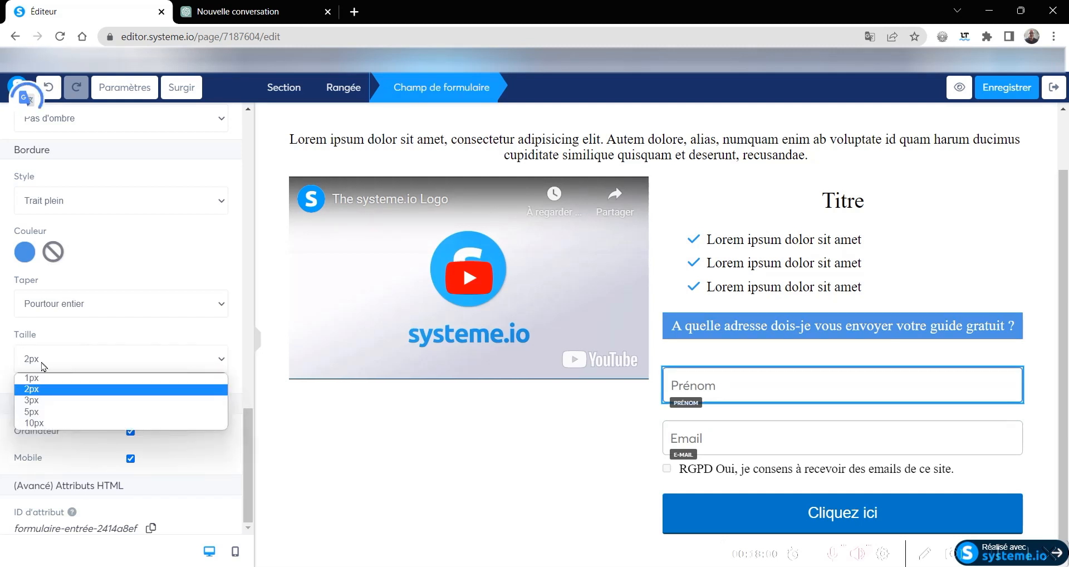
click(40, 397)
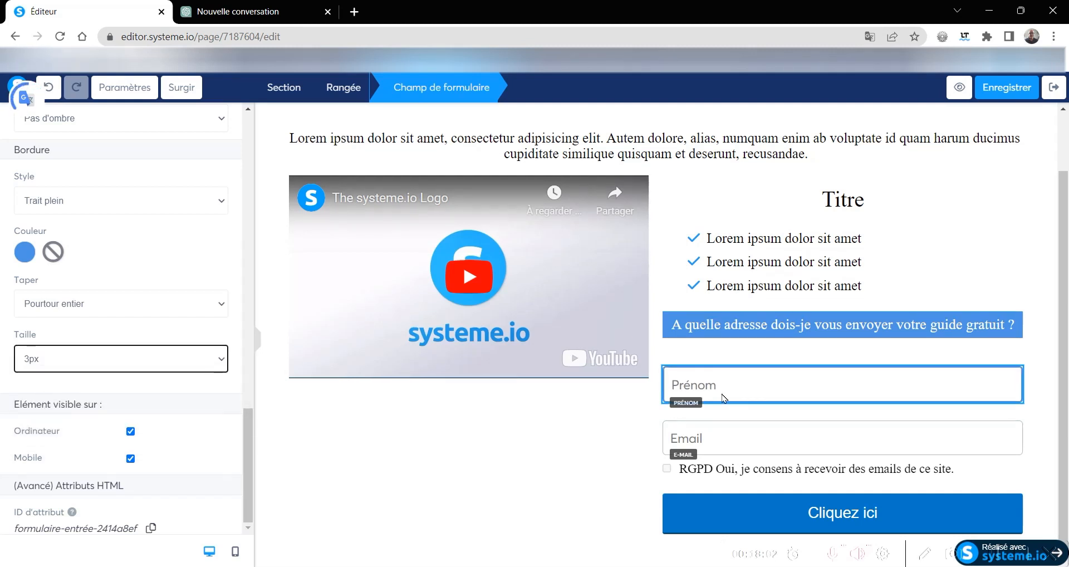
click(618, 410)
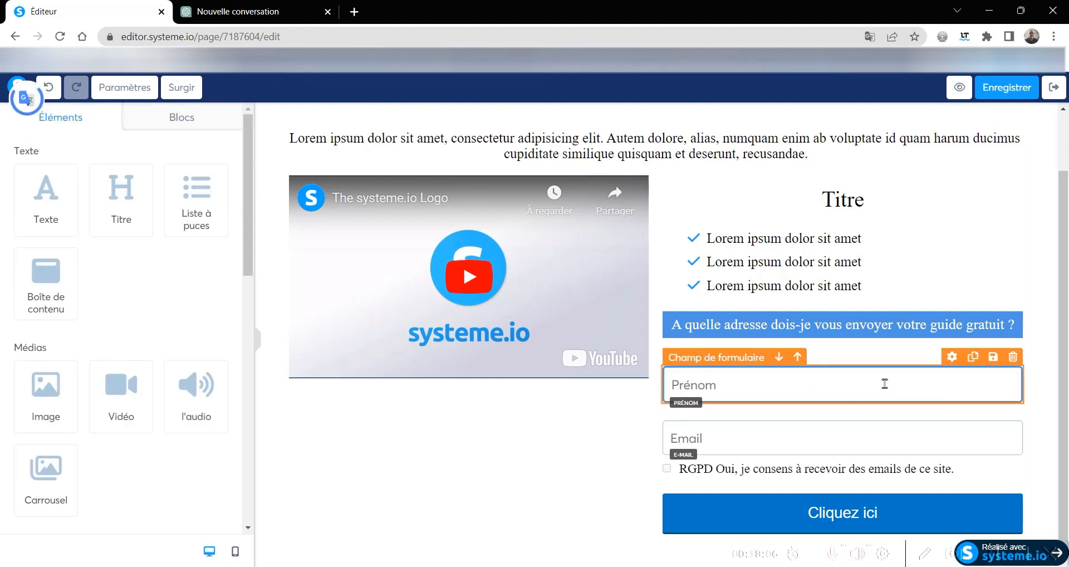
- Round the top-left corner (En haut à gauche) of the Prénom form field to 40
click(950, 357)
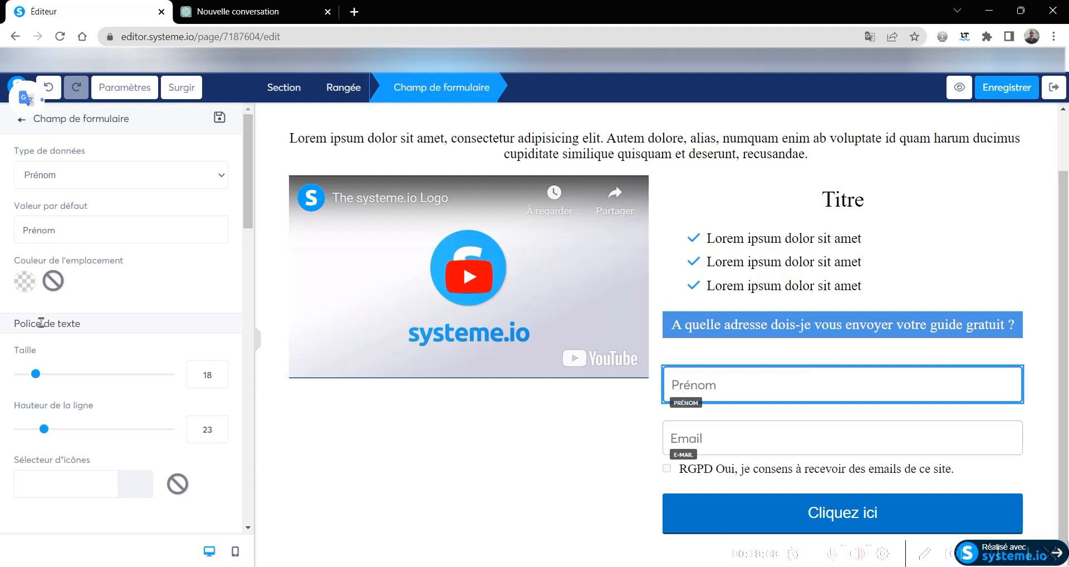
scroll(47, 331, down, 5)
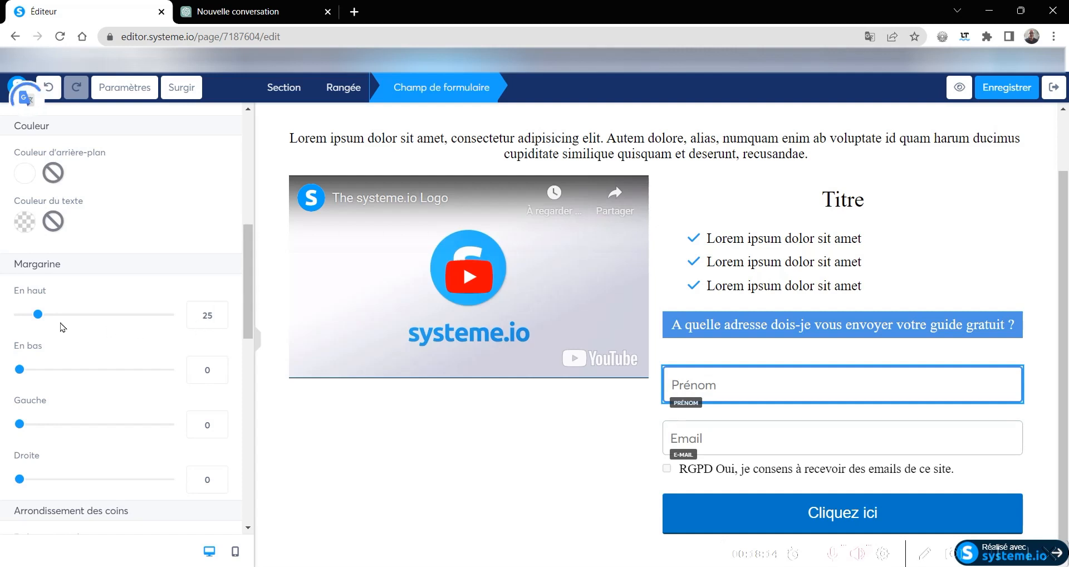
scroll(49, 334, down, 4)
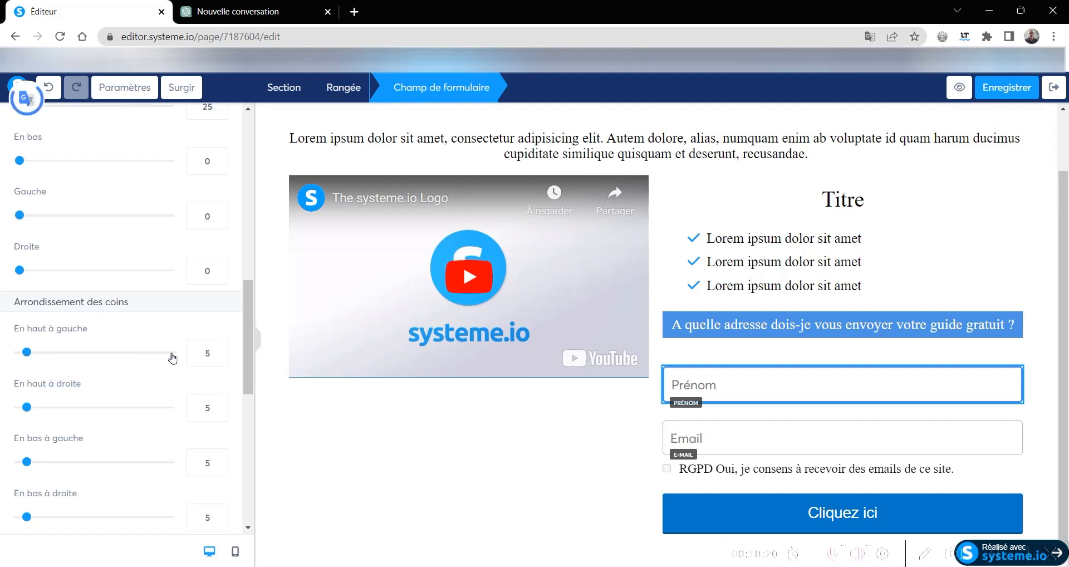
drag(29, 355, 81, 357)
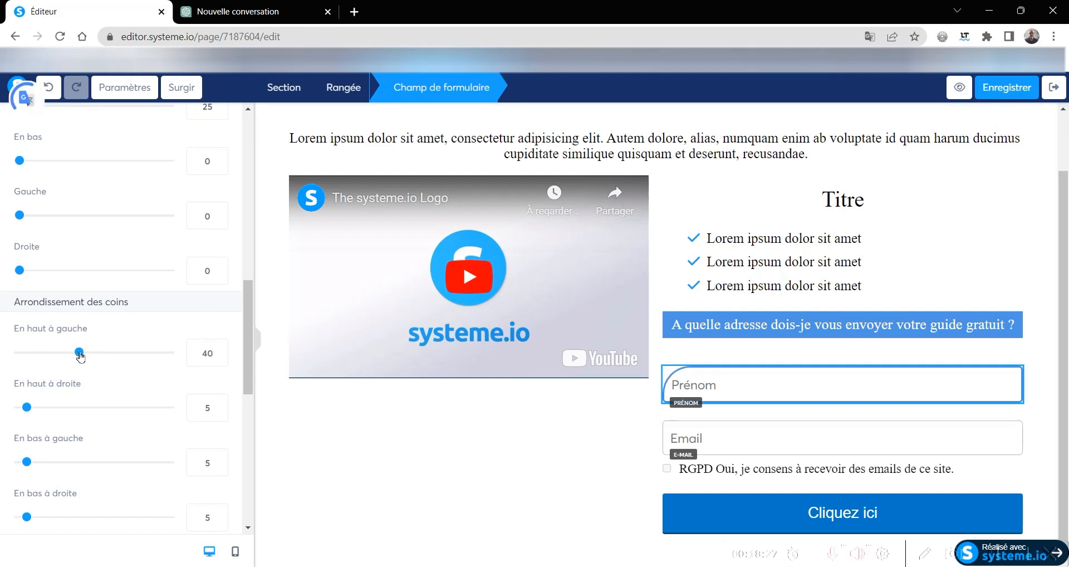
click(539, 419)
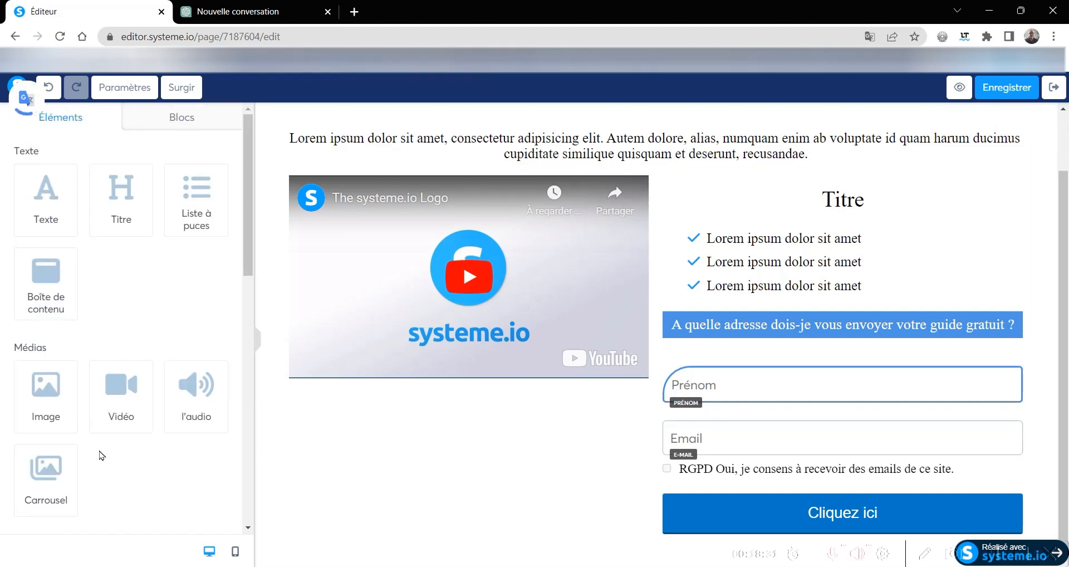
- Apply the Ombre intense shadow to the Prénom form field
click(952, 357)
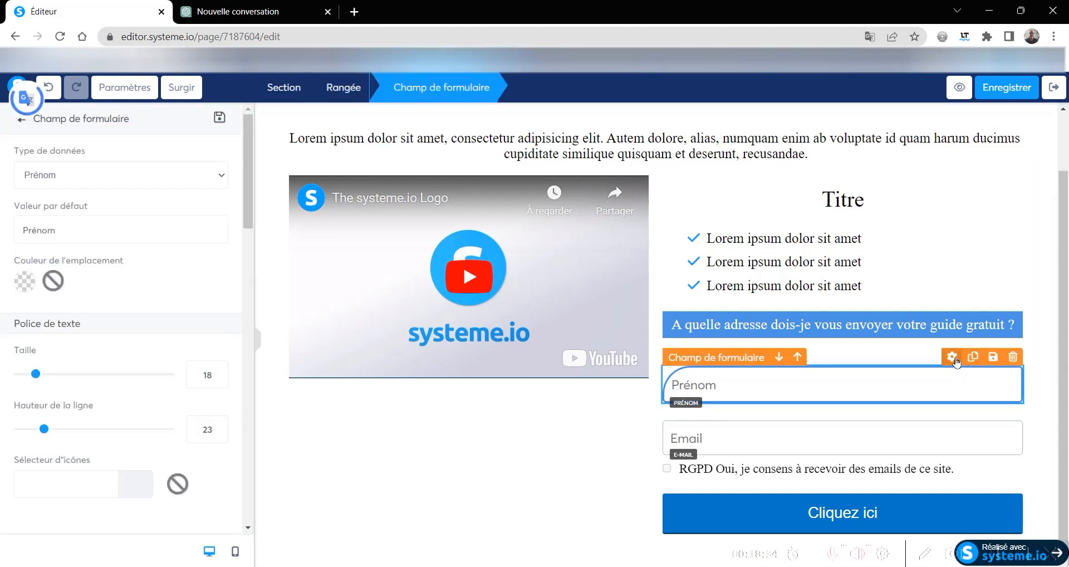
scroll(61, 382, down, 6)
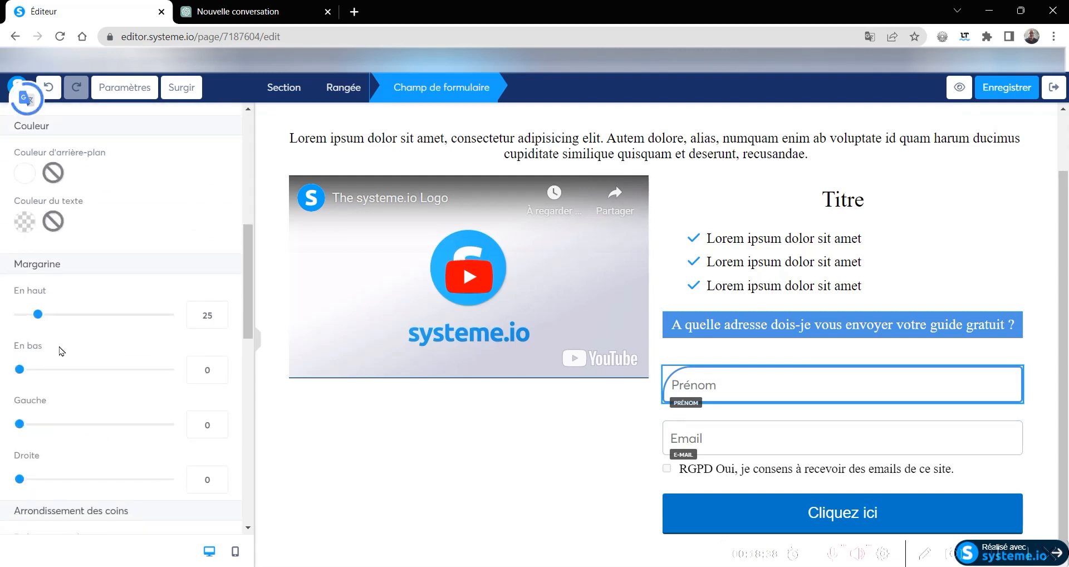
scroll(65, 339, down, 4)
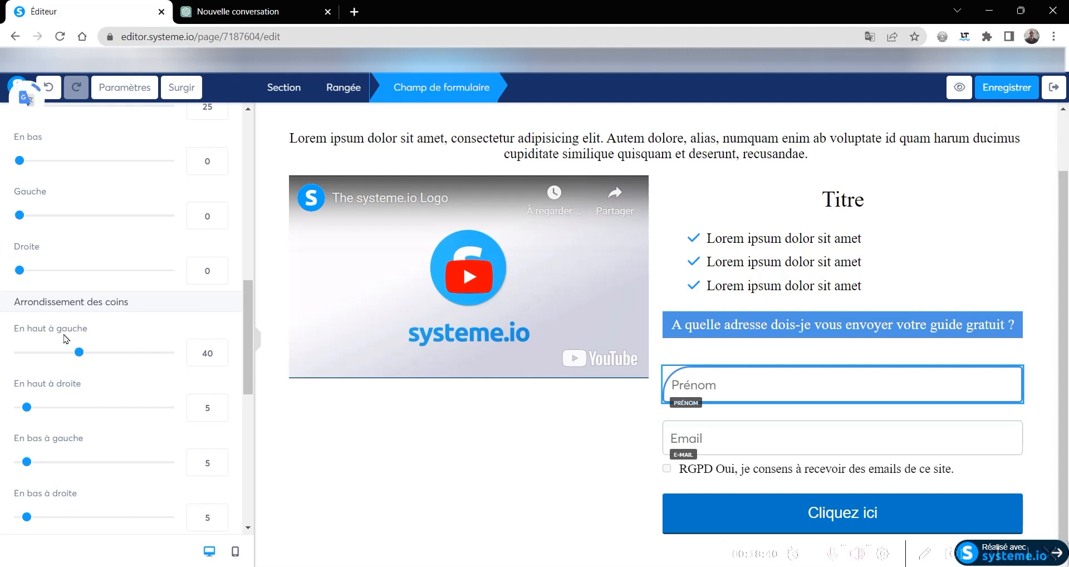
scroll(66, 339, down, 8)
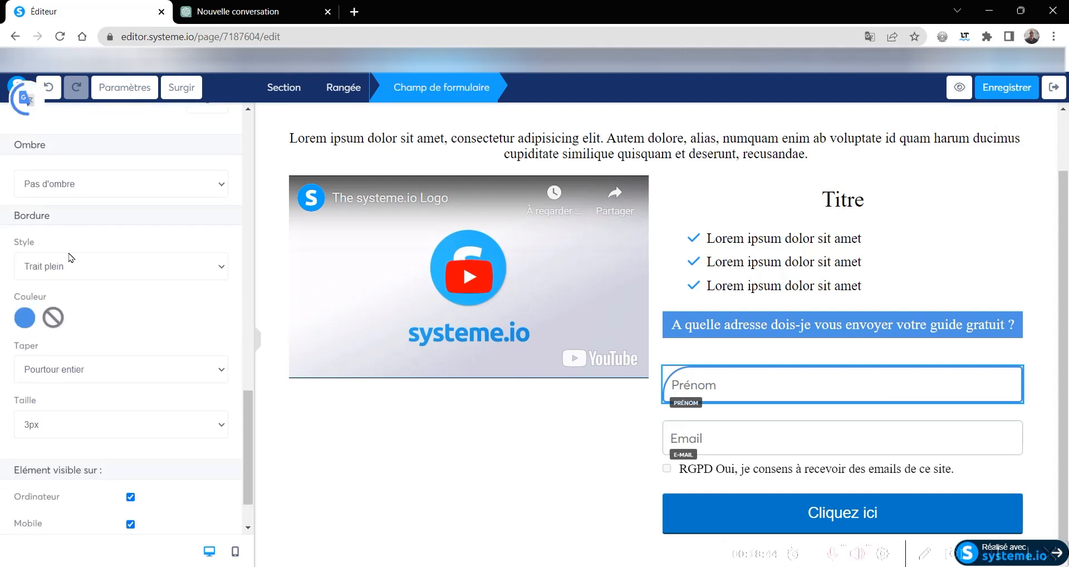
click(63, 189)
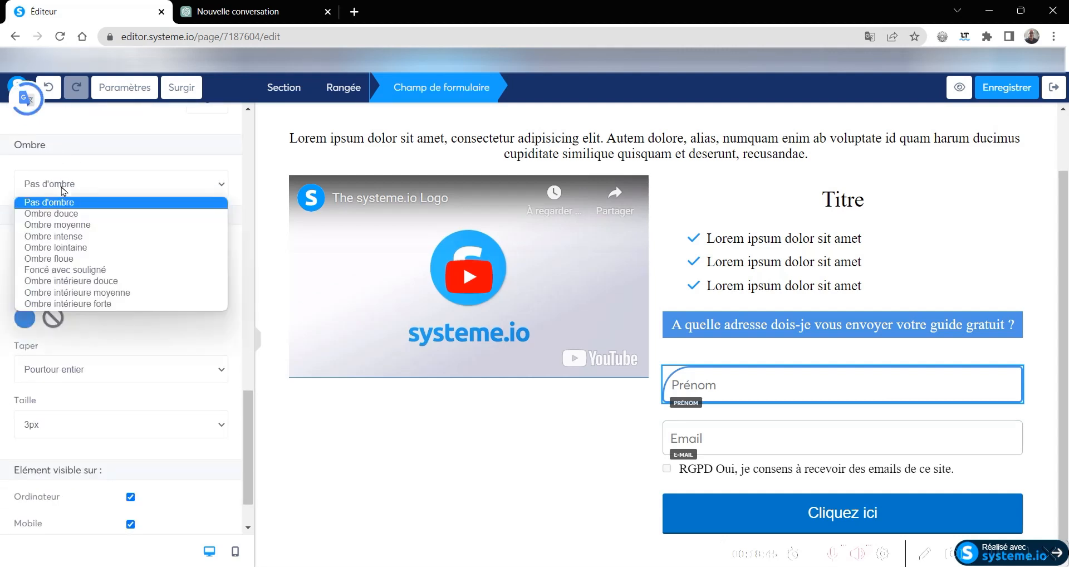
click(77, 237)
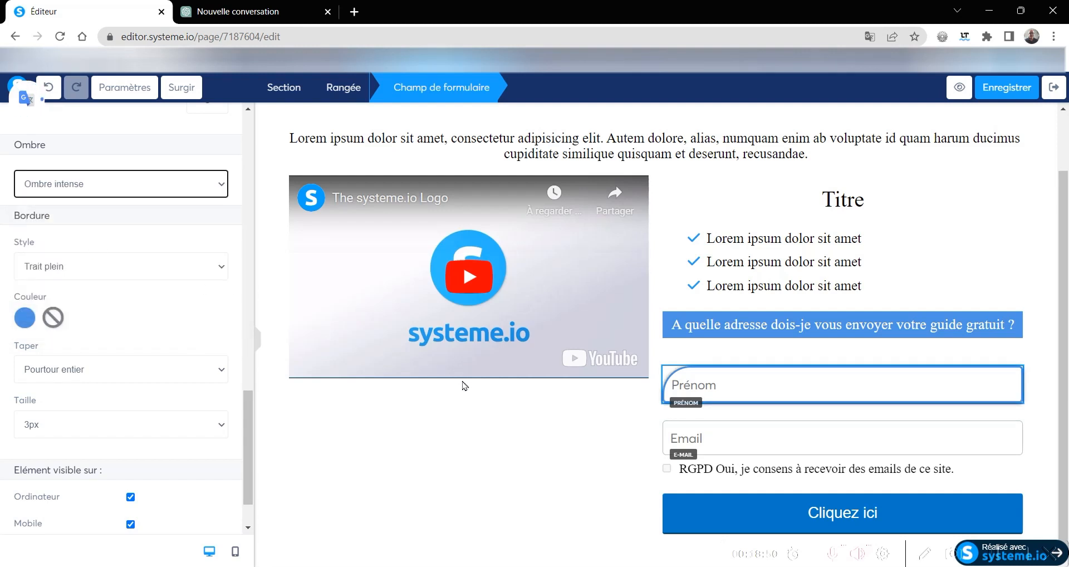
click(464, 409)
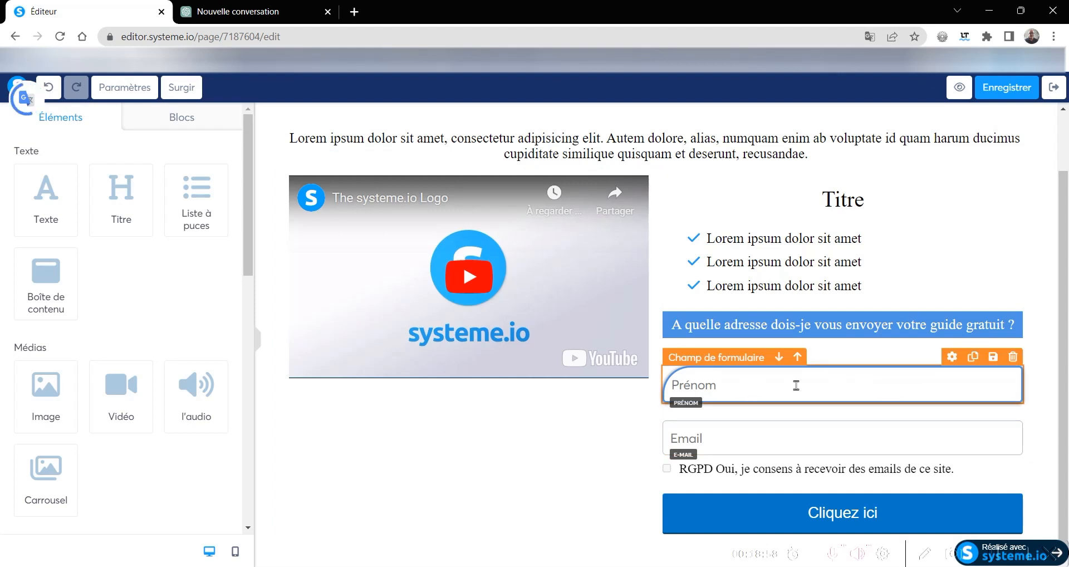
- Duplicate the styled Prénom form field and set the copy's data type to E-mail
click(973, 357)
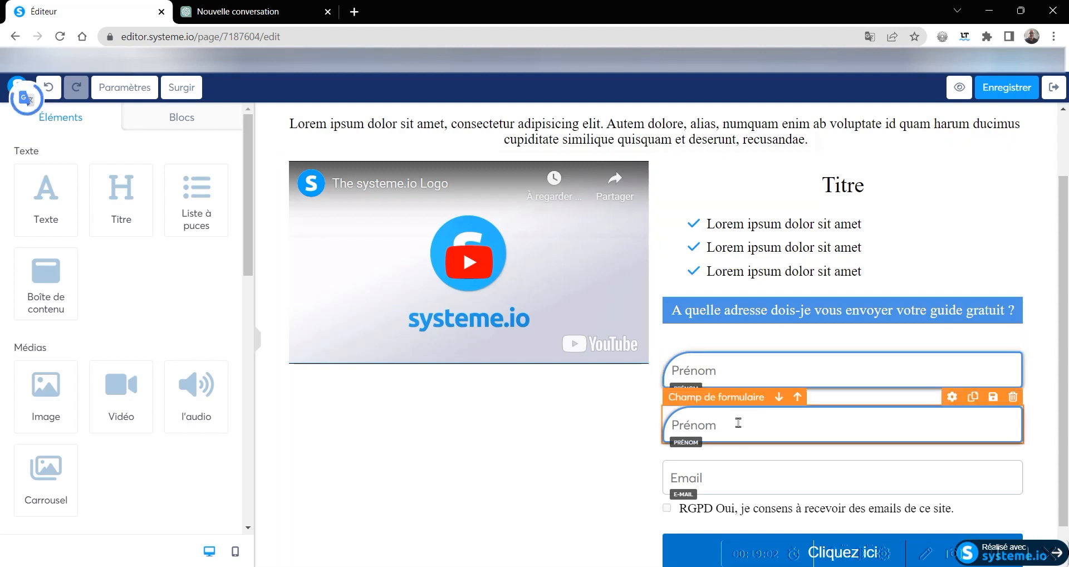
click(952, 398)
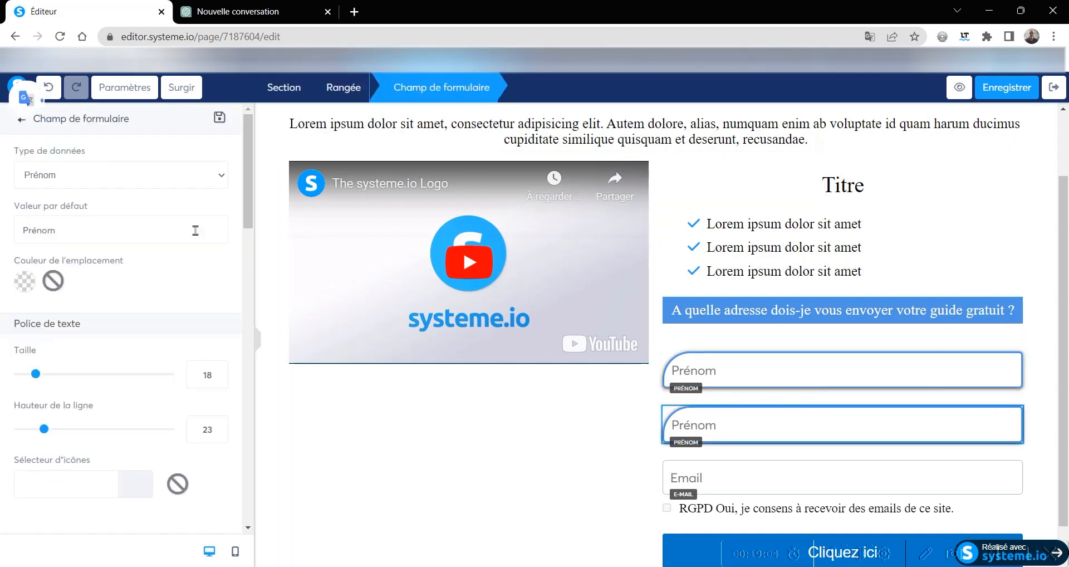
click(83, 174)
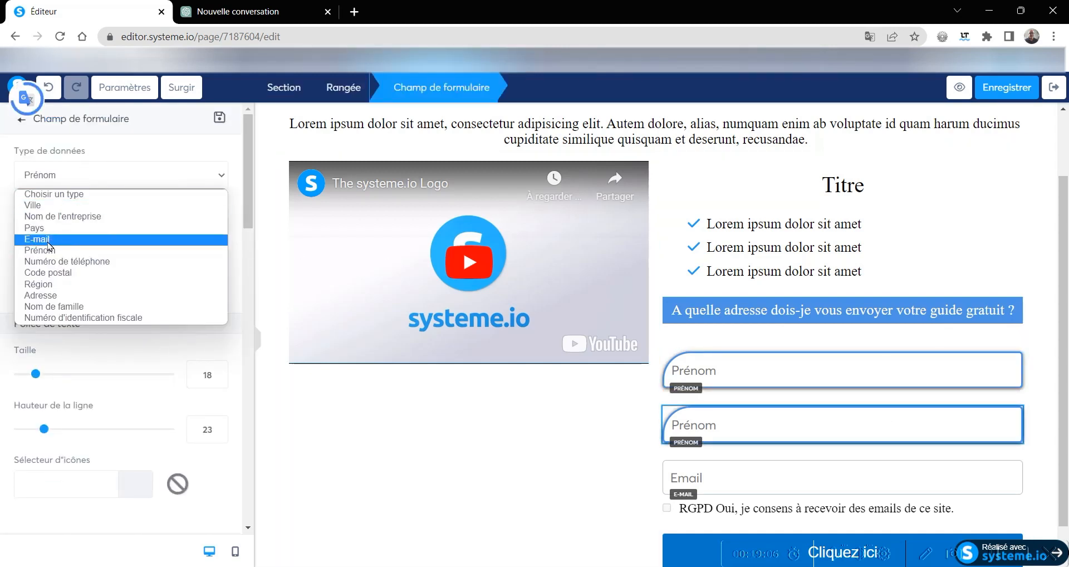
click(47, 242)
- Delete the original unstyled Email form field above the RGPD checkbox
click(840, 481)
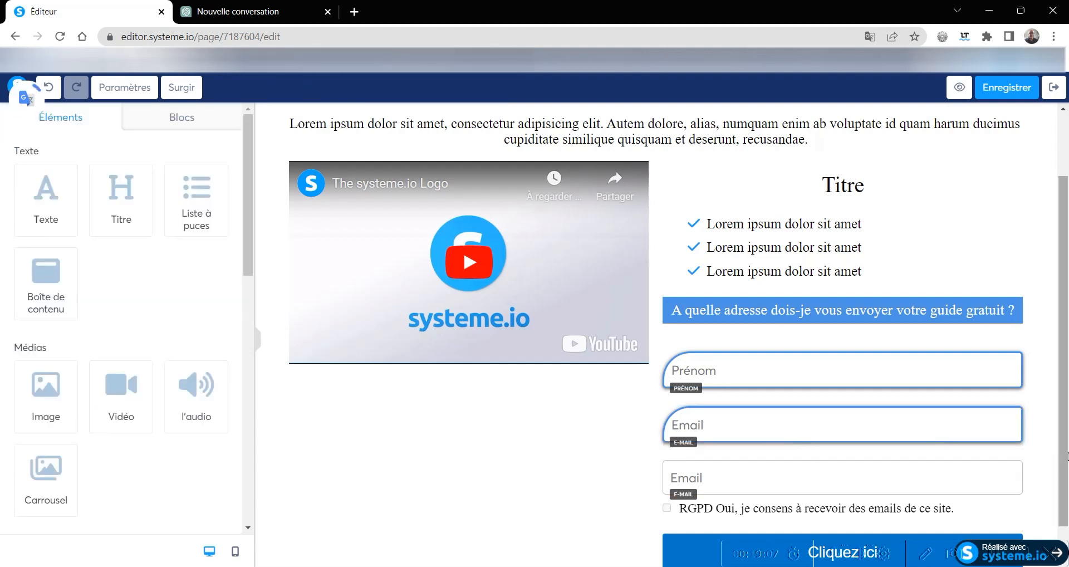
click(1013, 452)
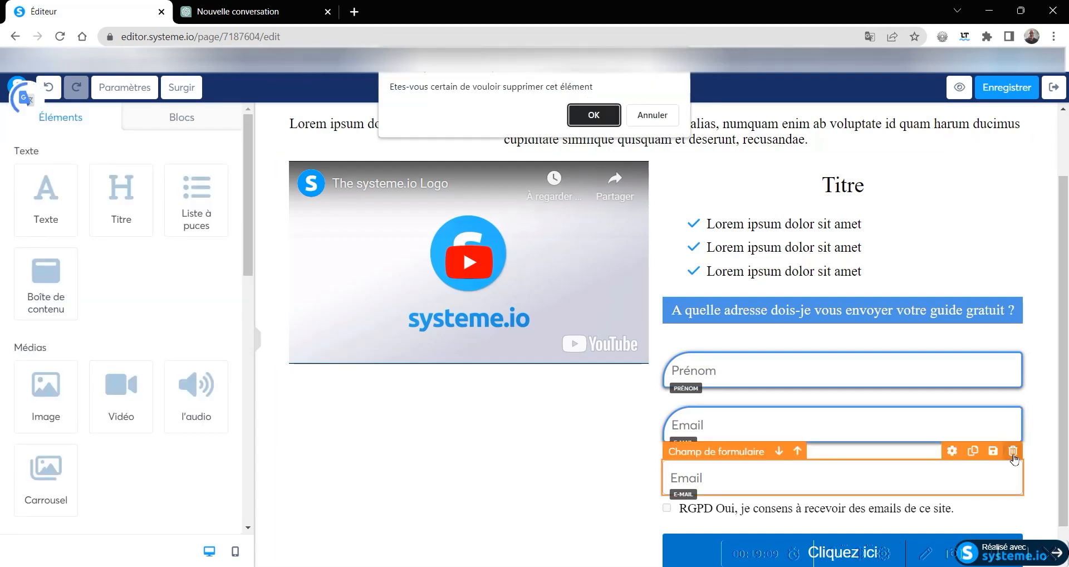
click(577, 118)
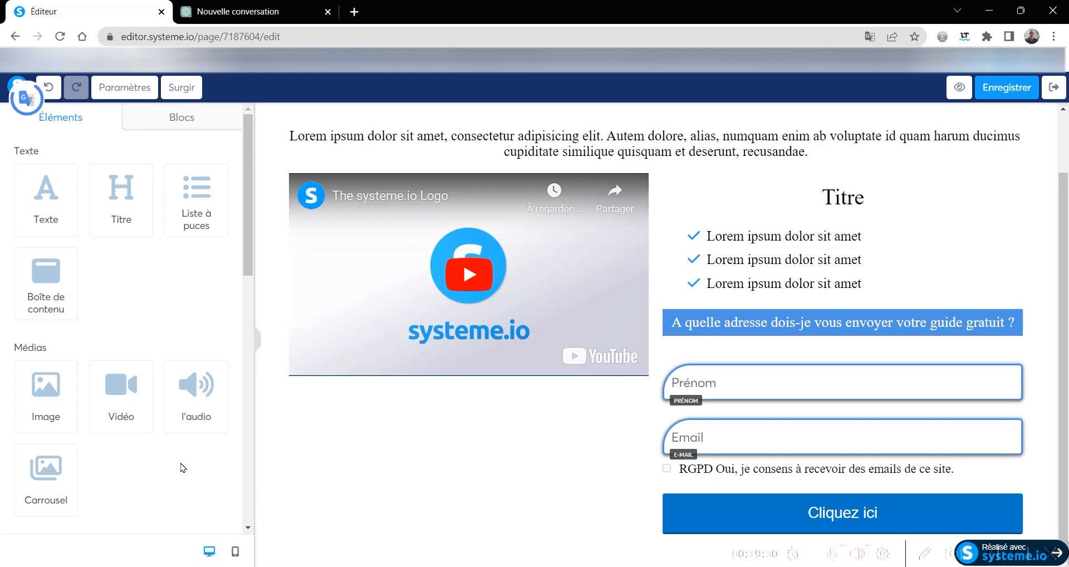
- In the mobile view, set the text size of the blue "A quelle adresse dois-je vous envoyer votre guide gratuit ?" title to 20
click(237, 553)
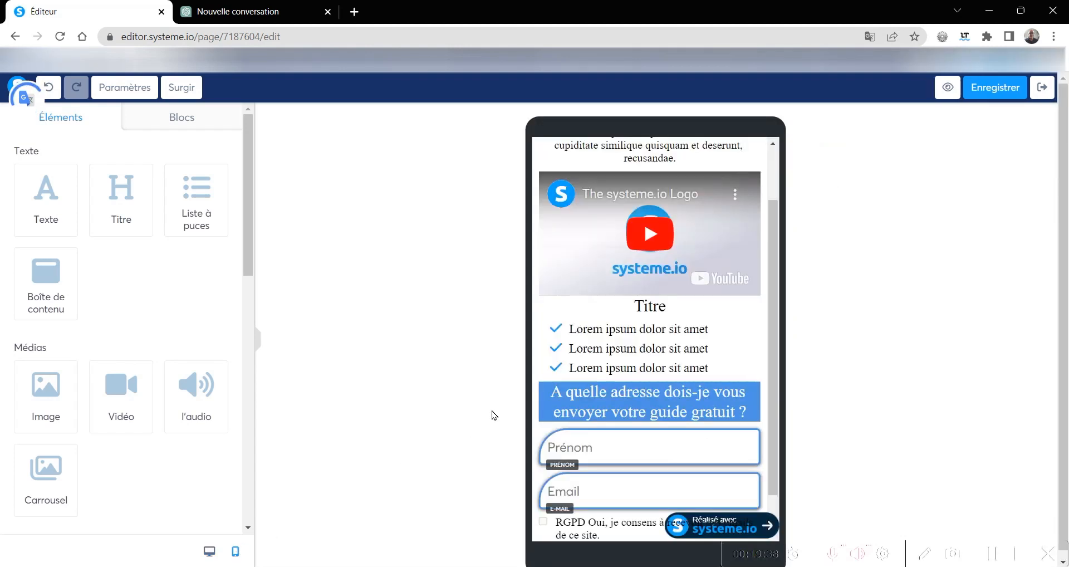
click(632, 411)
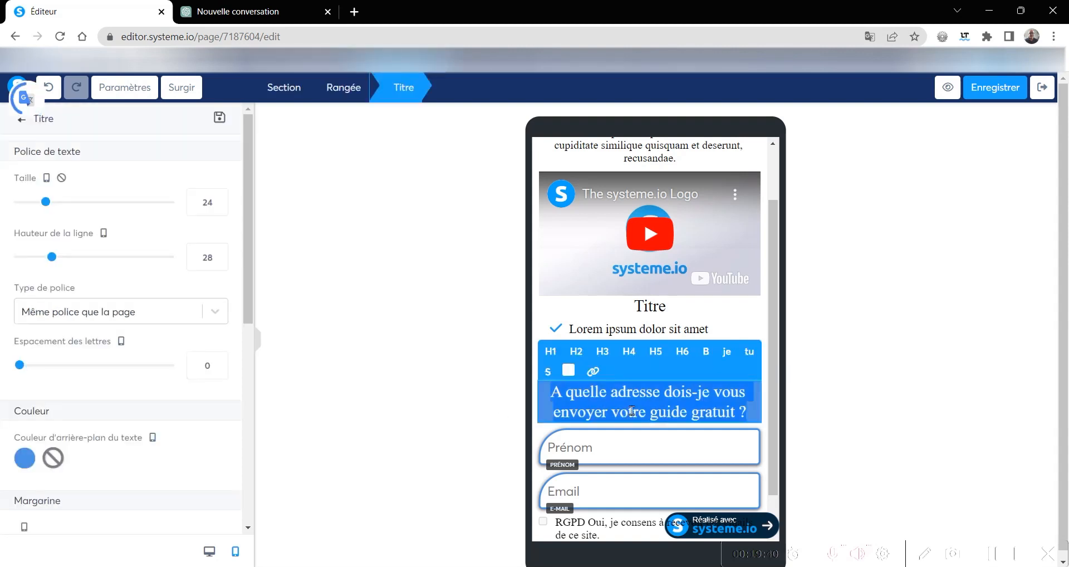
click(219, 206)
click(219, 206)
click(219, 206)
click(219, 206)
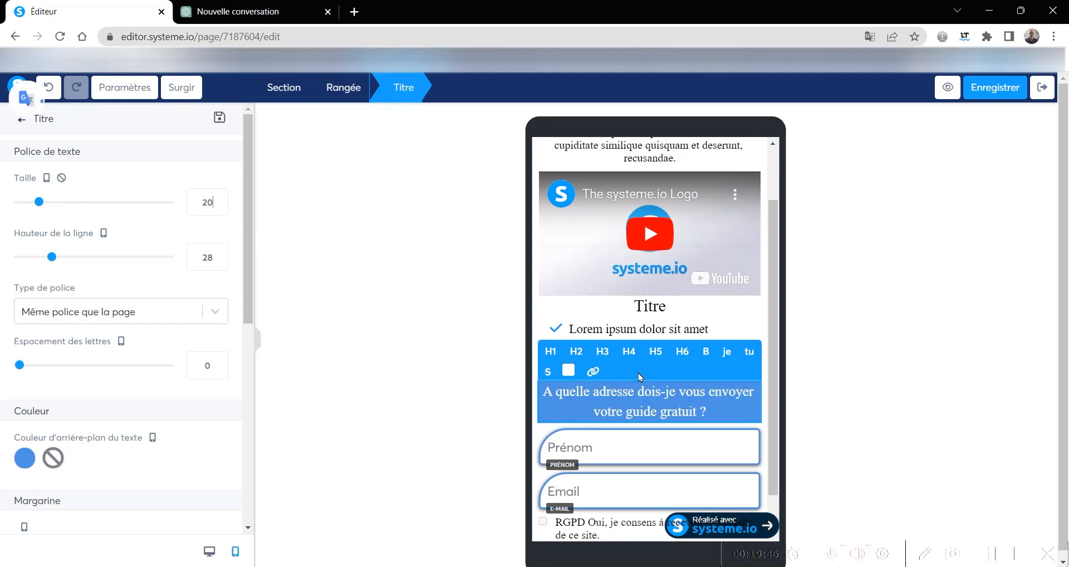
scroll(640, 377, up, 1)
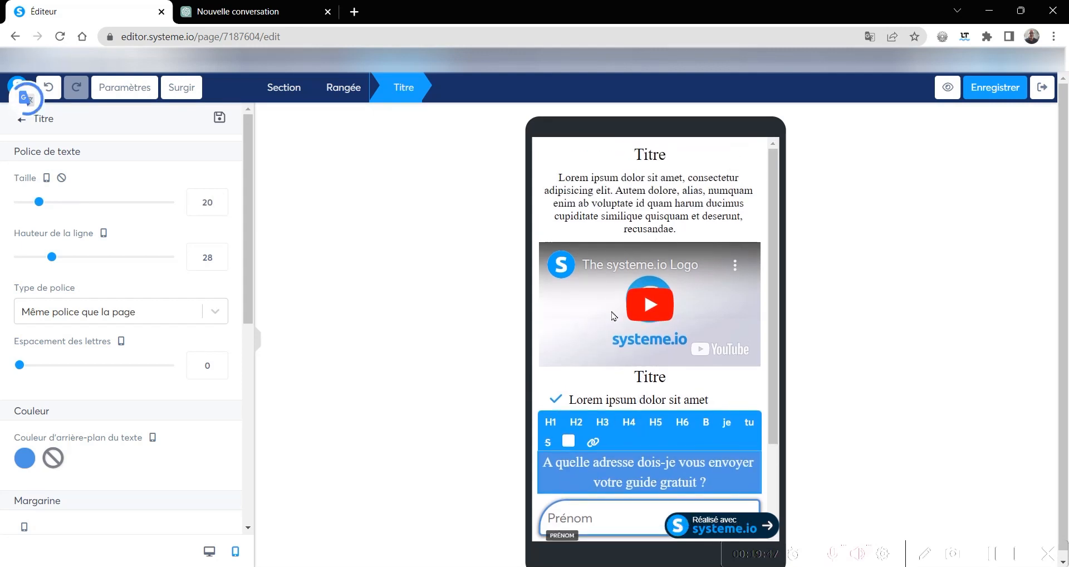
scroll(662, 399, down, 1)
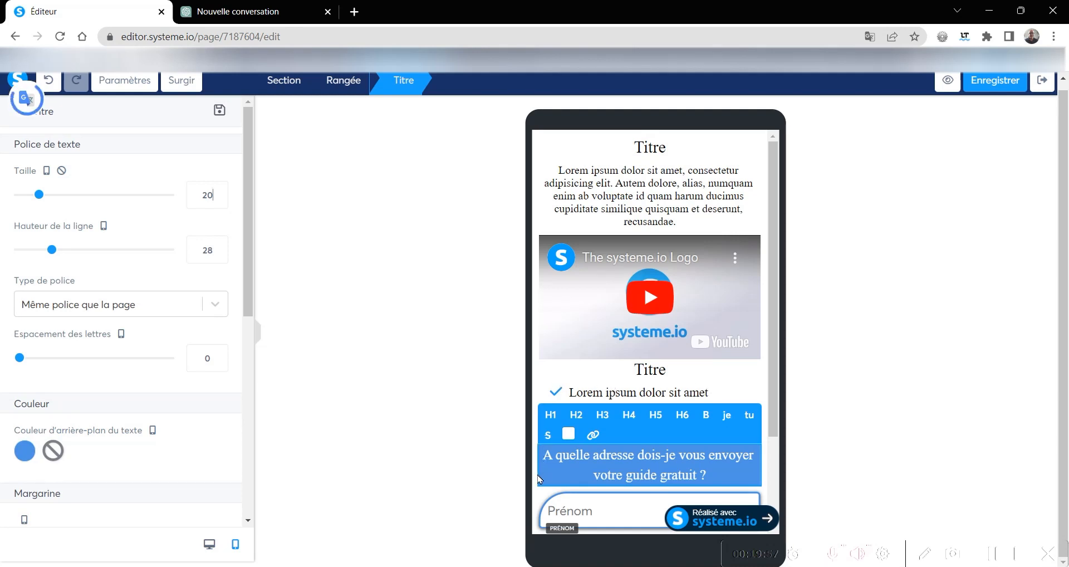
click(747, 380)
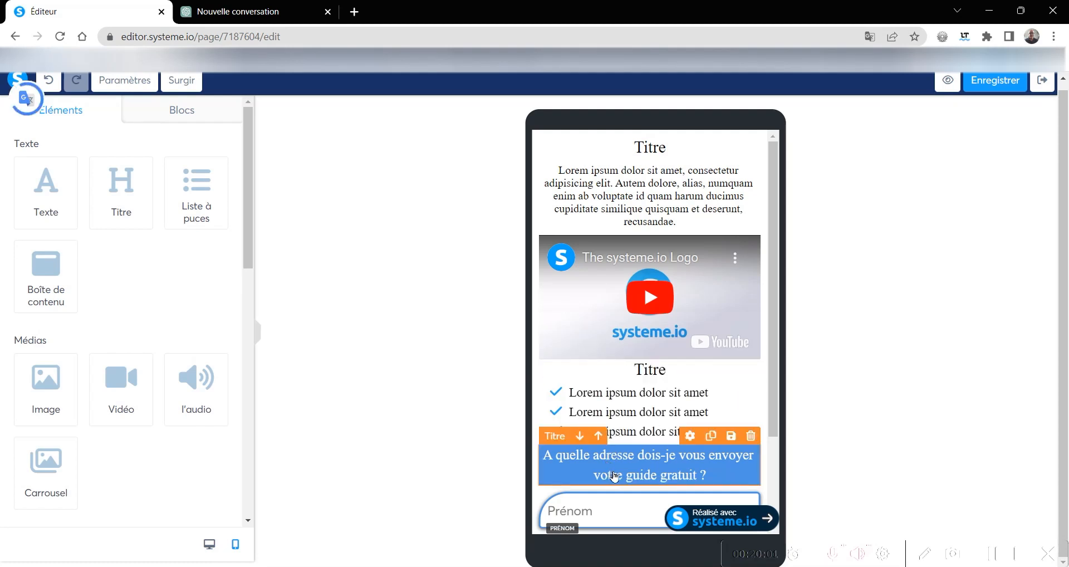
- Reduce the RGPD consent checkbox's text size to 12 in the mobile view
scroll(615, 476, down, 2)
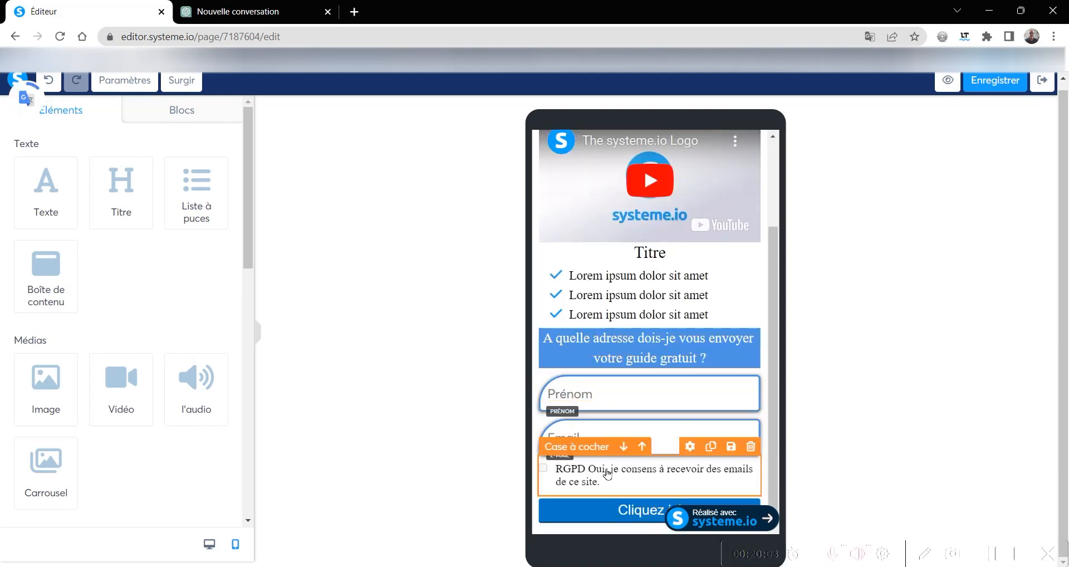
click(629, 472)
double_click(219, 268)
click(220, 268)
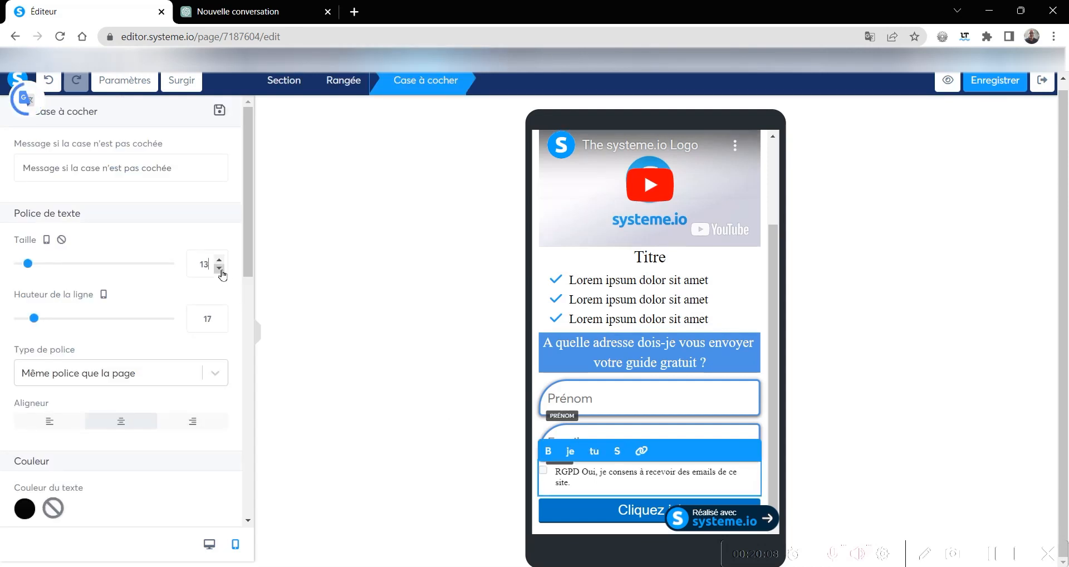
click(220, 268)
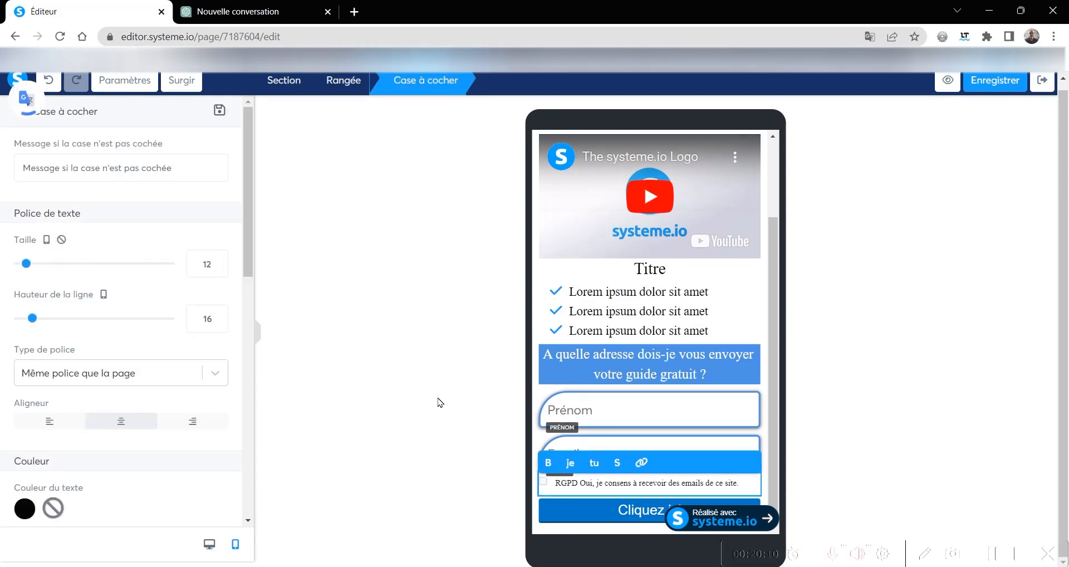
- Return to the desktop view, save the capture page and open its preview
click(209, 545)
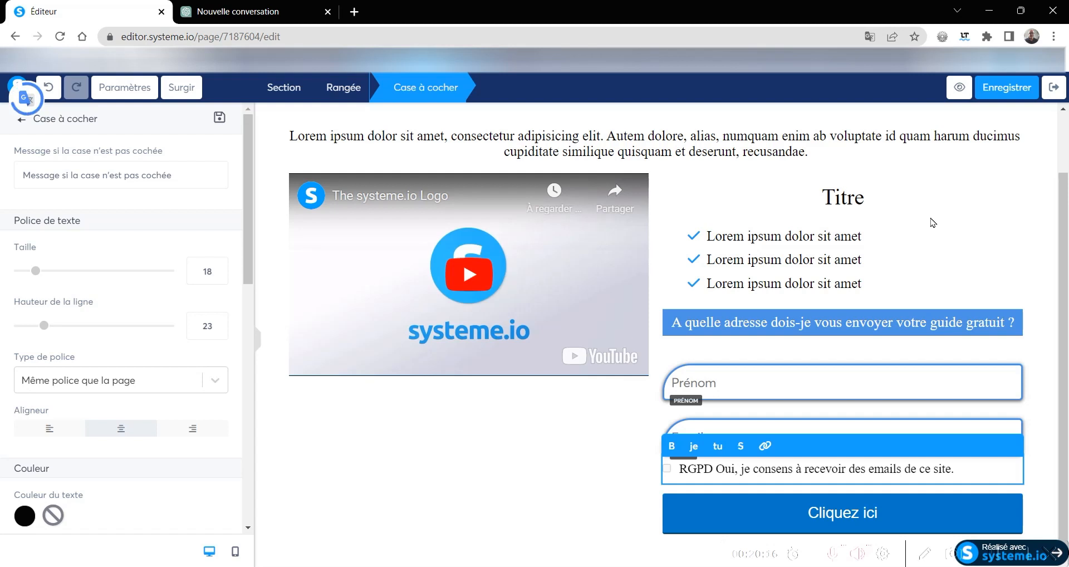
click(990, 89)
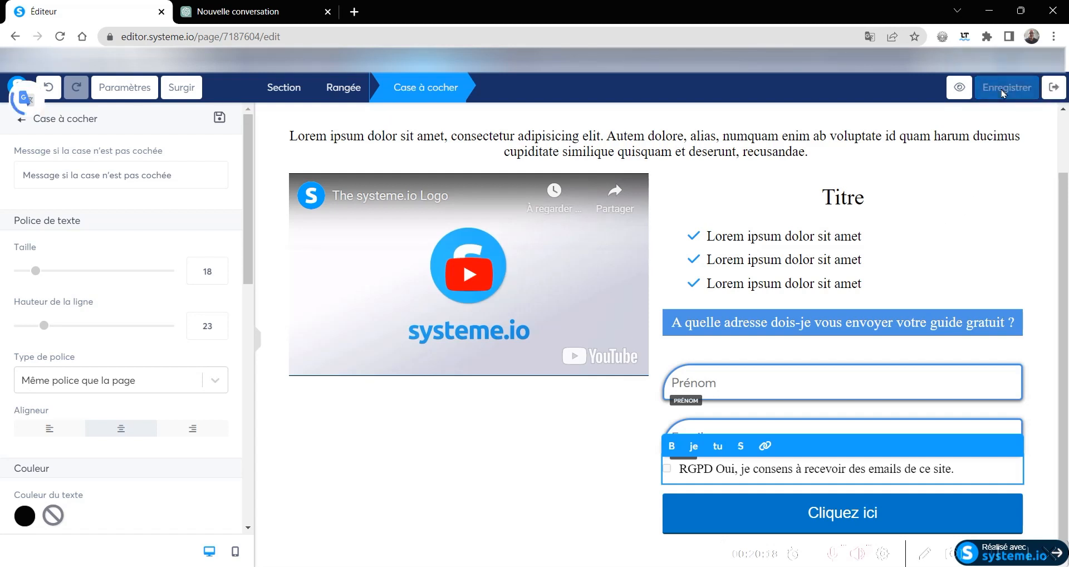
click(959, 88)
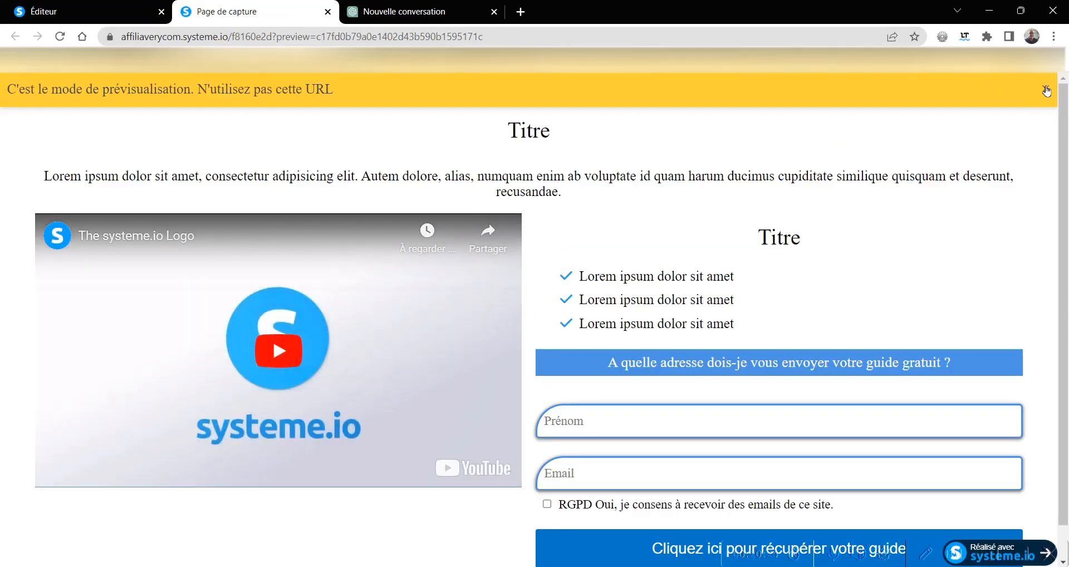
- Dismiss the preview notice, return to the editor and give the video individual margins with a top margin of 100
click(1044, 91)
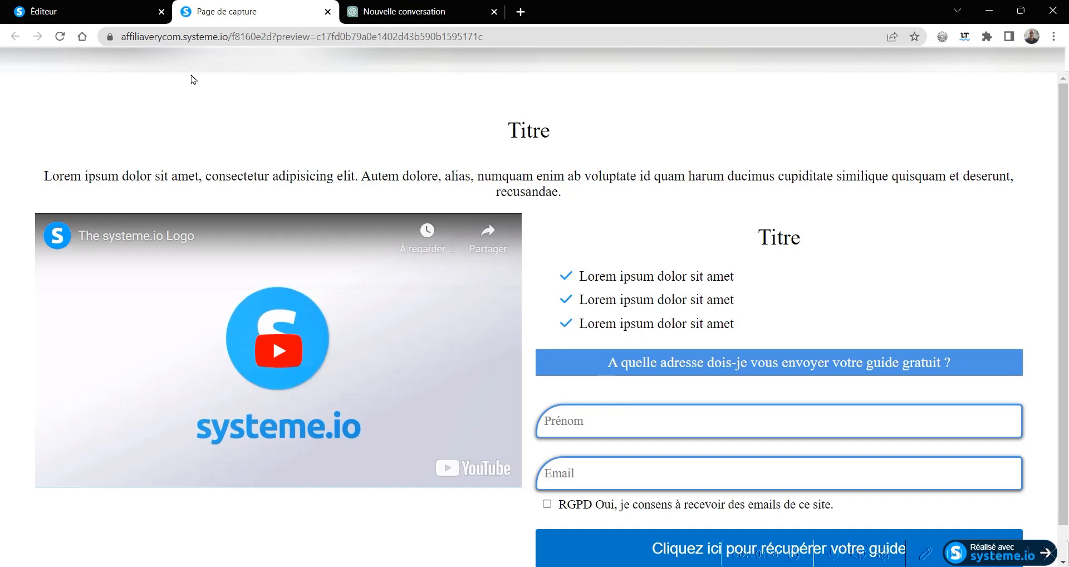
click(94, 13)
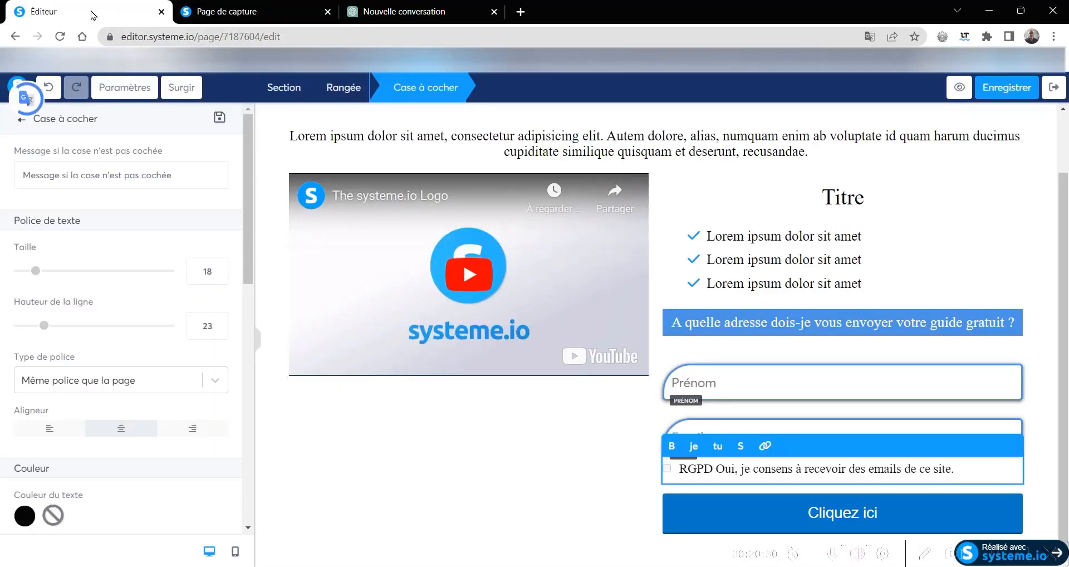
click(540, 247)
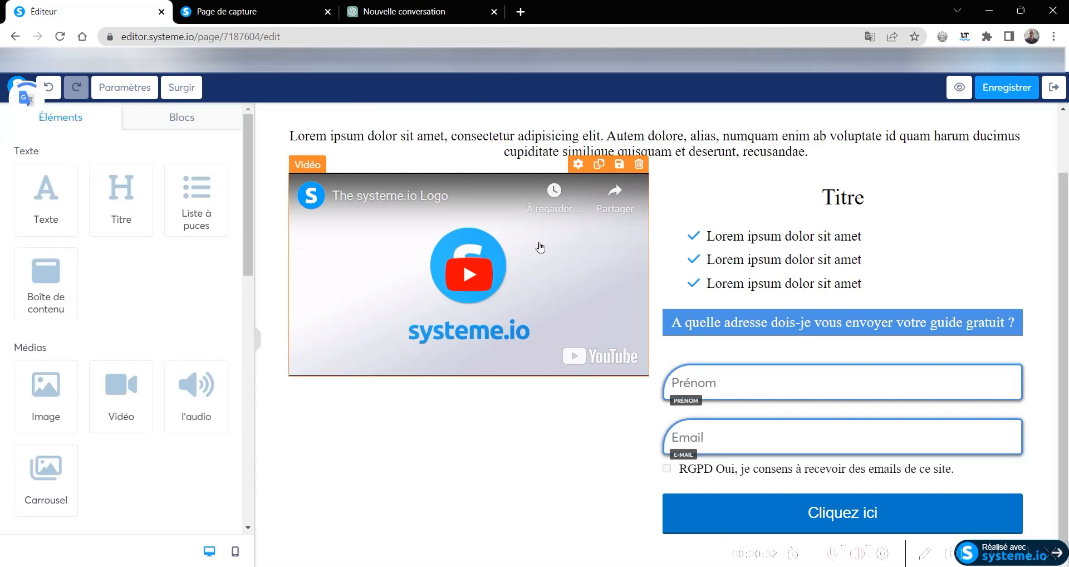
click(578, 164)
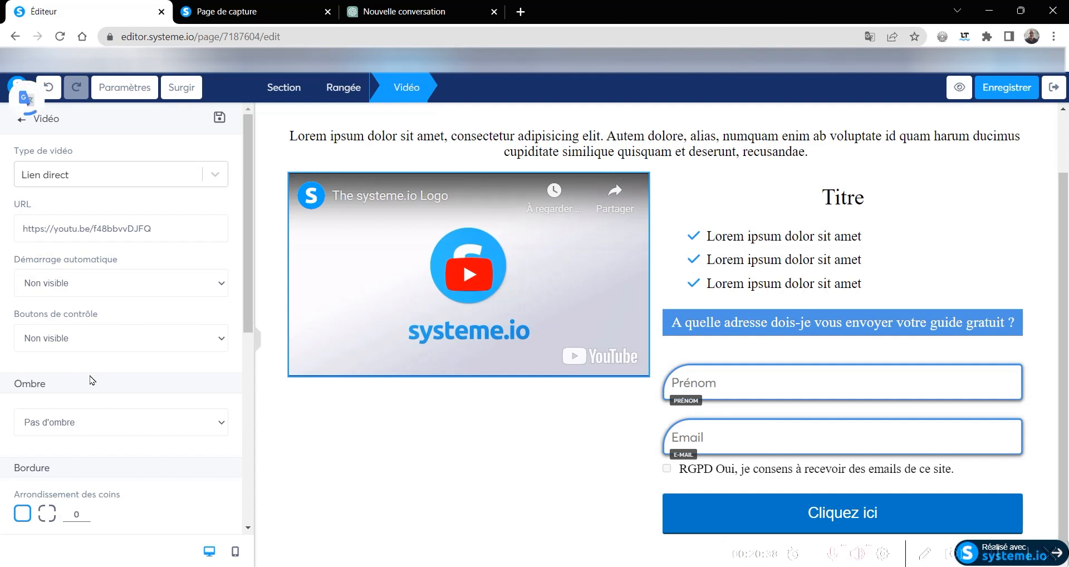
scroll(86, 372, down, 4)
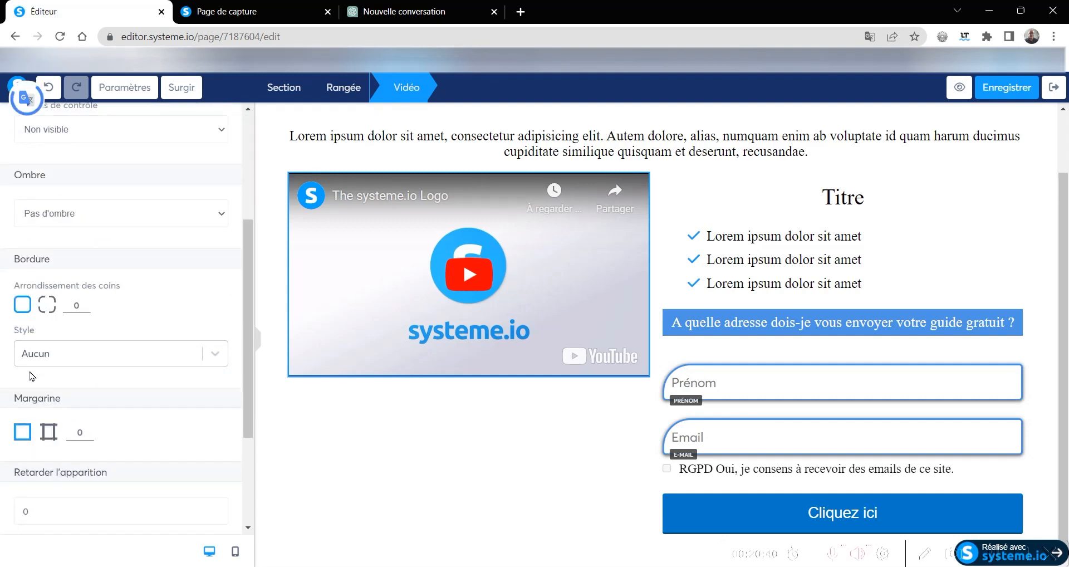
scroll(32, 373, down, 3)
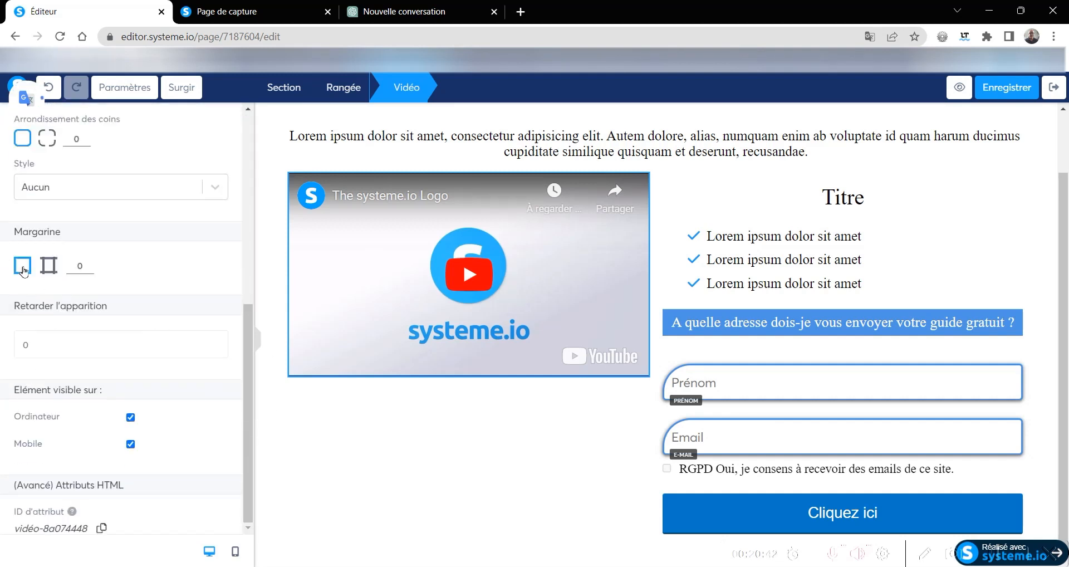
click(50, 260)
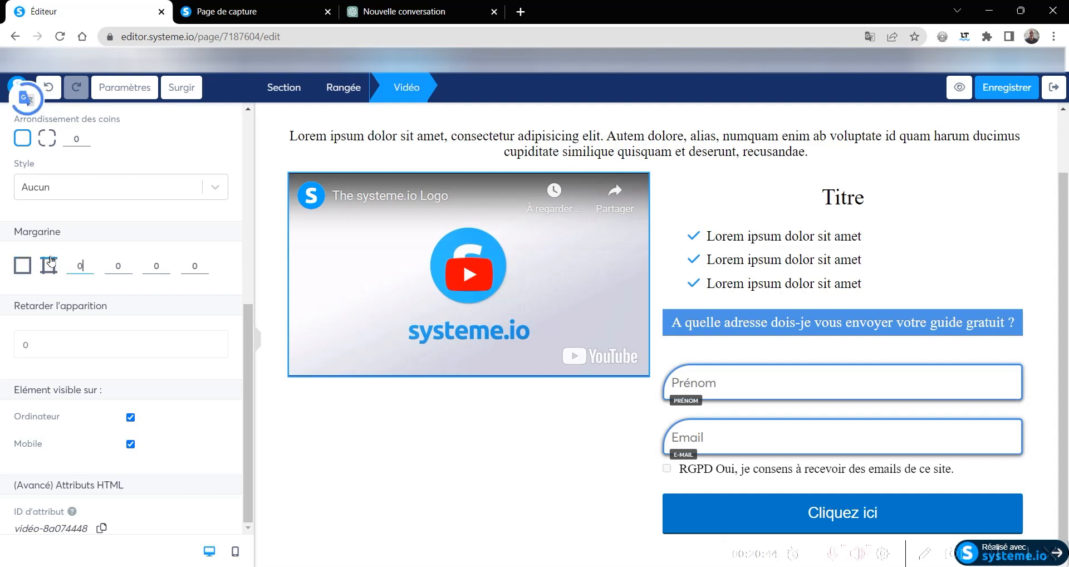
drag(89, 267, 89, 265)
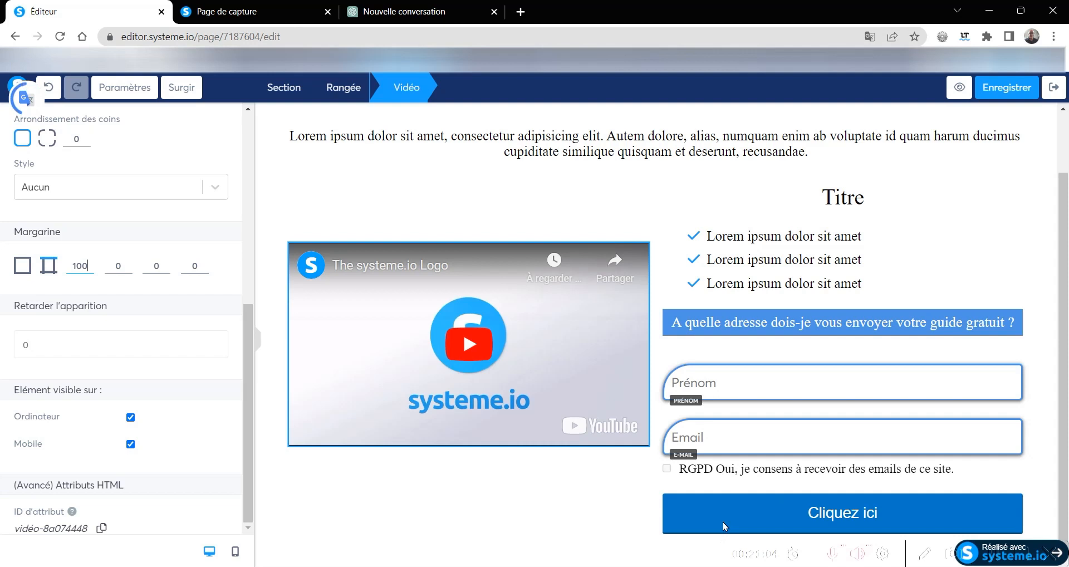
- Move the call-to-action button and the RGPD consent checkbox beneath the video
click(771, 517)
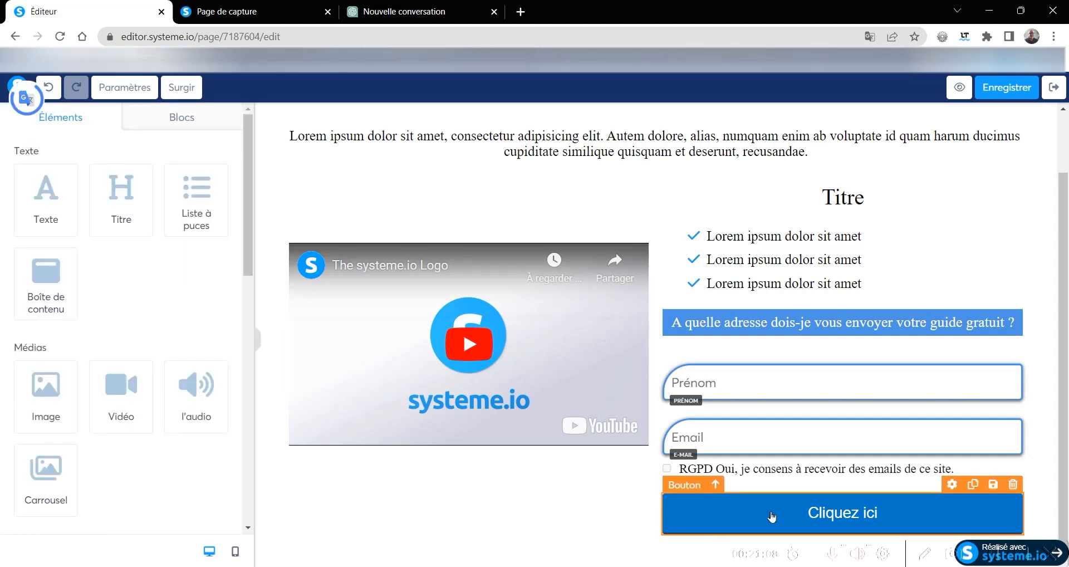
drag(772, 517, 407, 451)
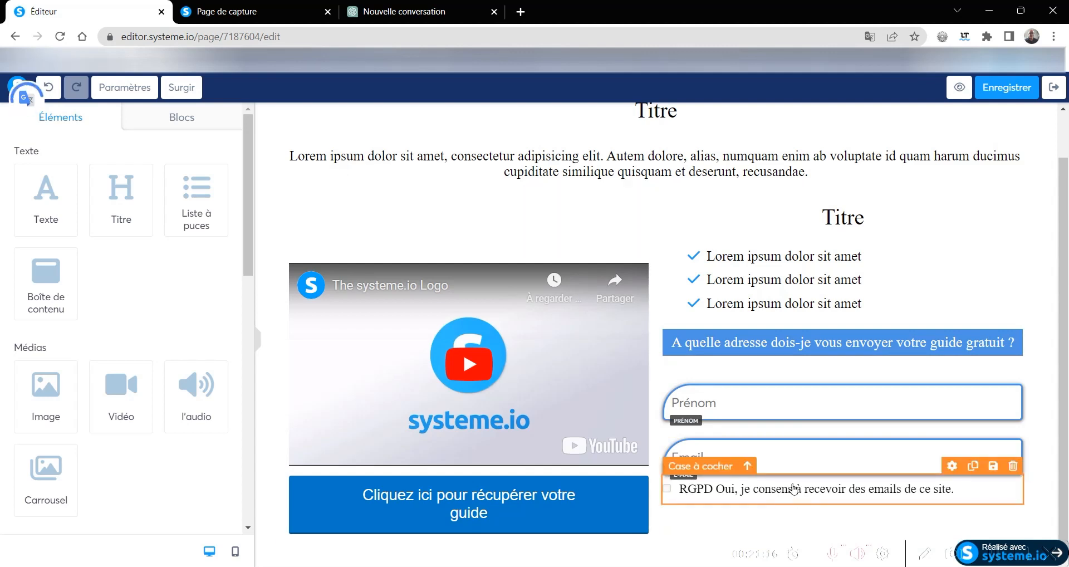
drag(782, 491, 367, 489)
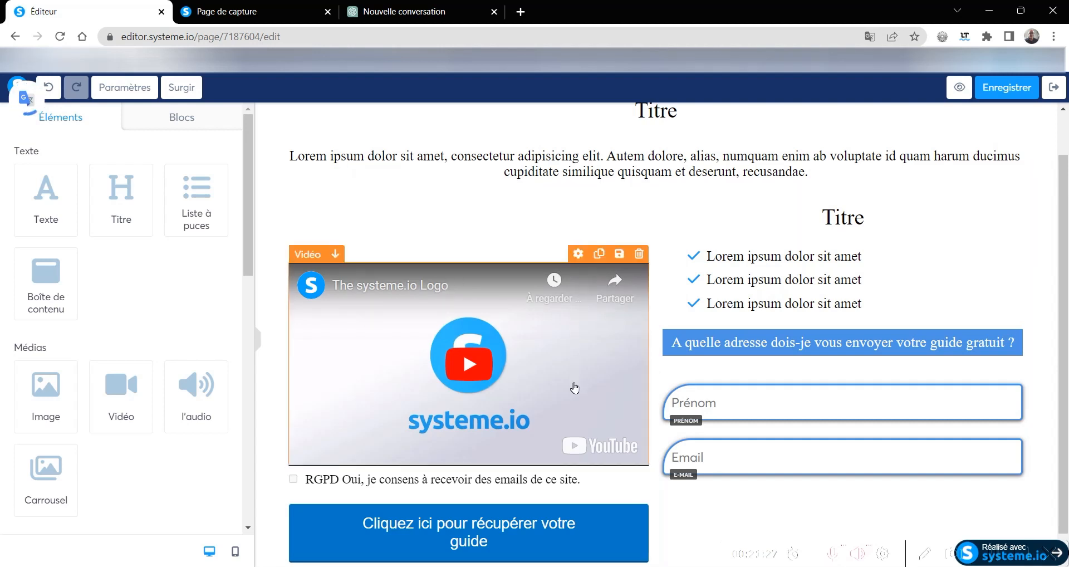
- Set the video's top margin to 14
click(578, 254)
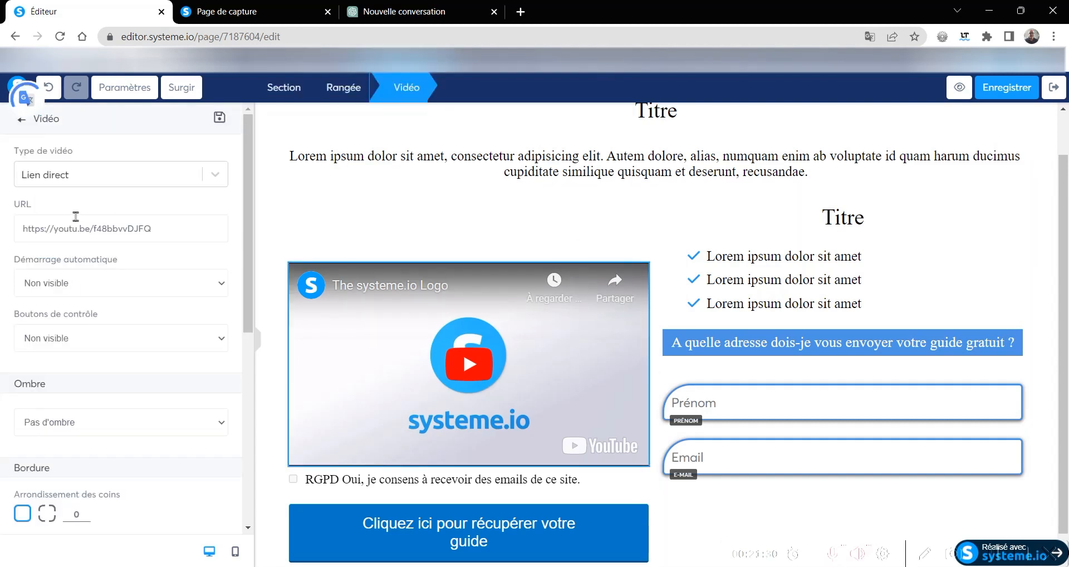
scroll(113, 401, down, 6)
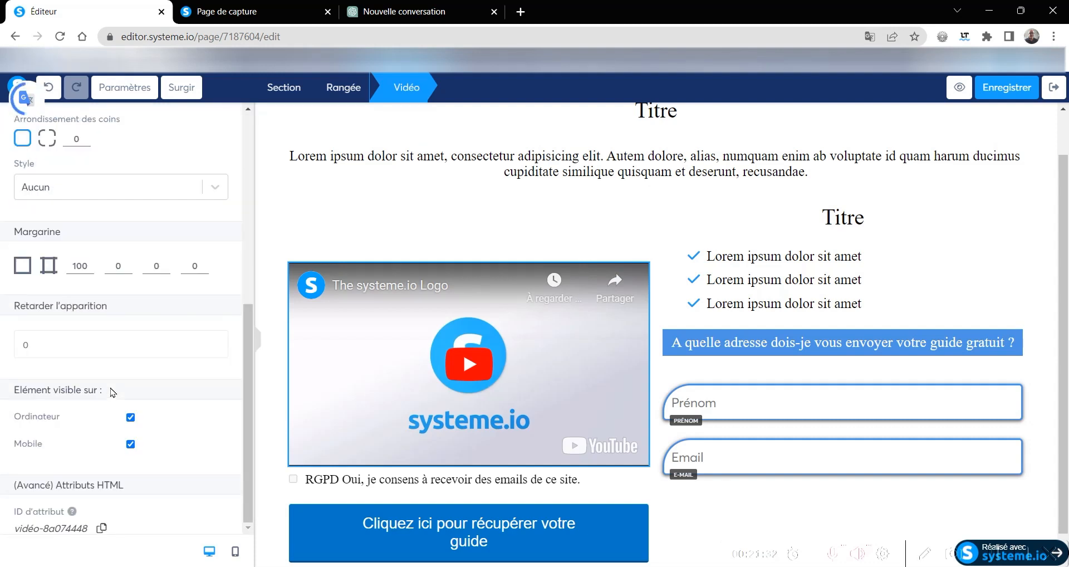
click(89, 270)
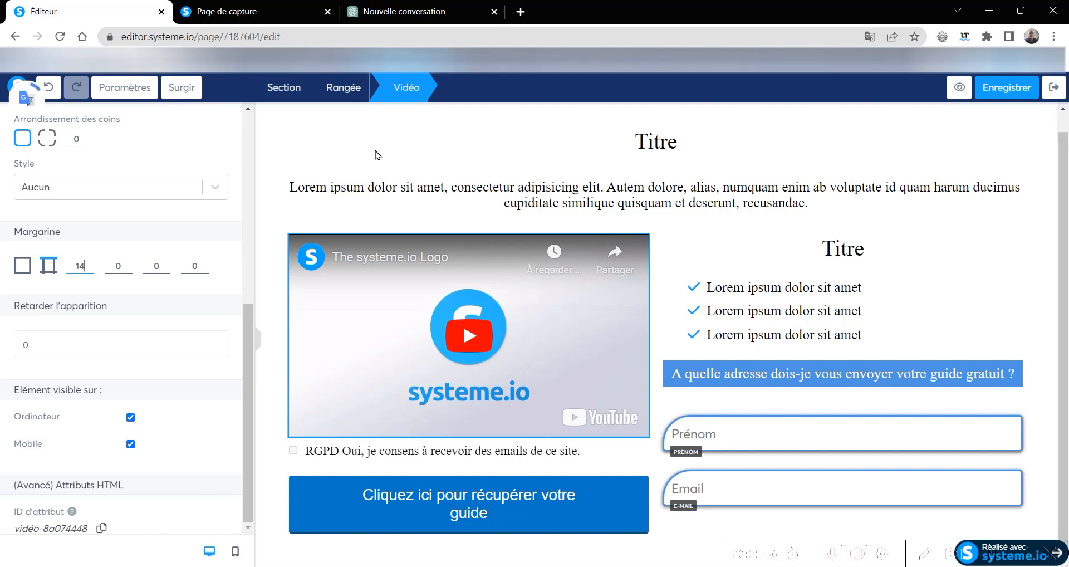
- In the ChatGPT conversation, find the suggested guide titles and copy "Devenez un orateur puissant en 7 étapes simples"
click(386, 15)
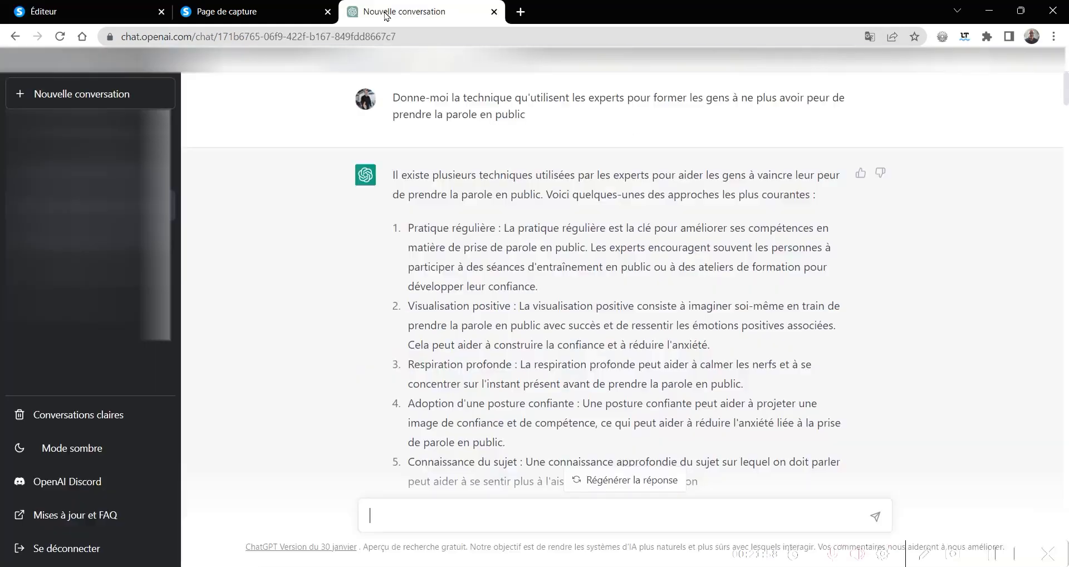
scroll(361, 297, down, 20)
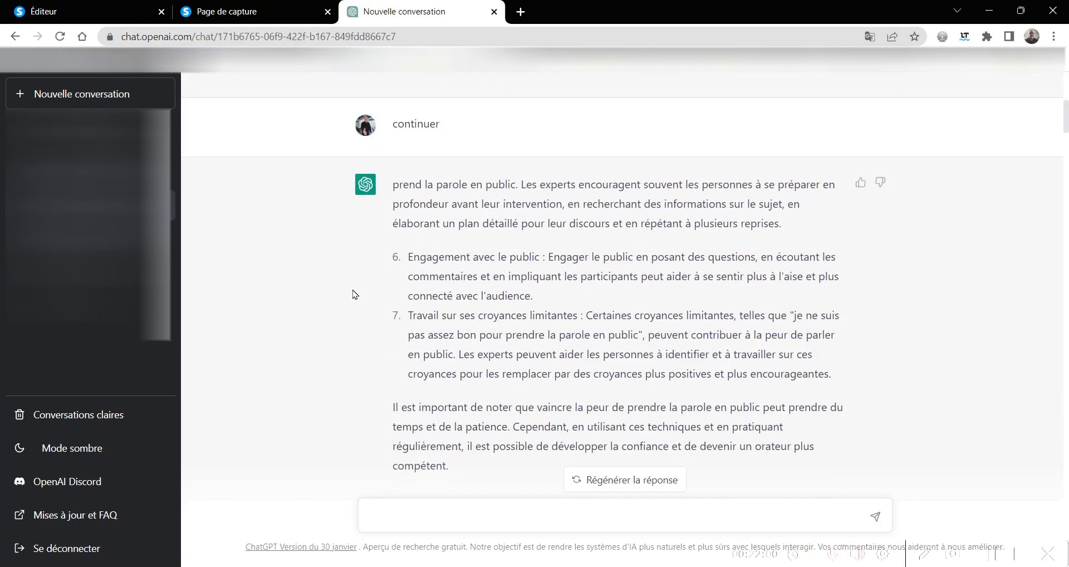
scroll(353, 293, down, 20)
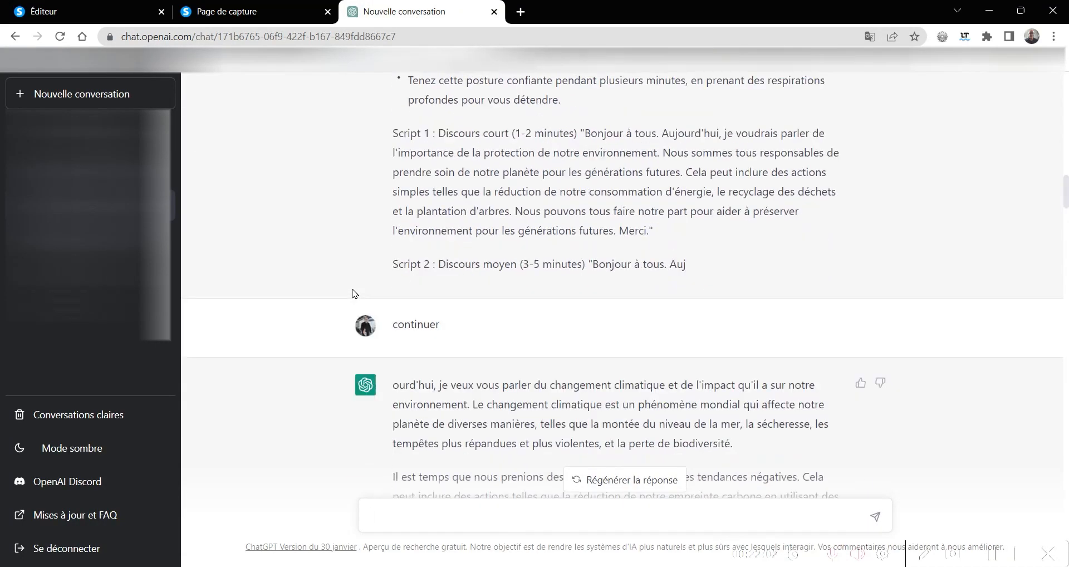
scroll(353, 293, down, 20)
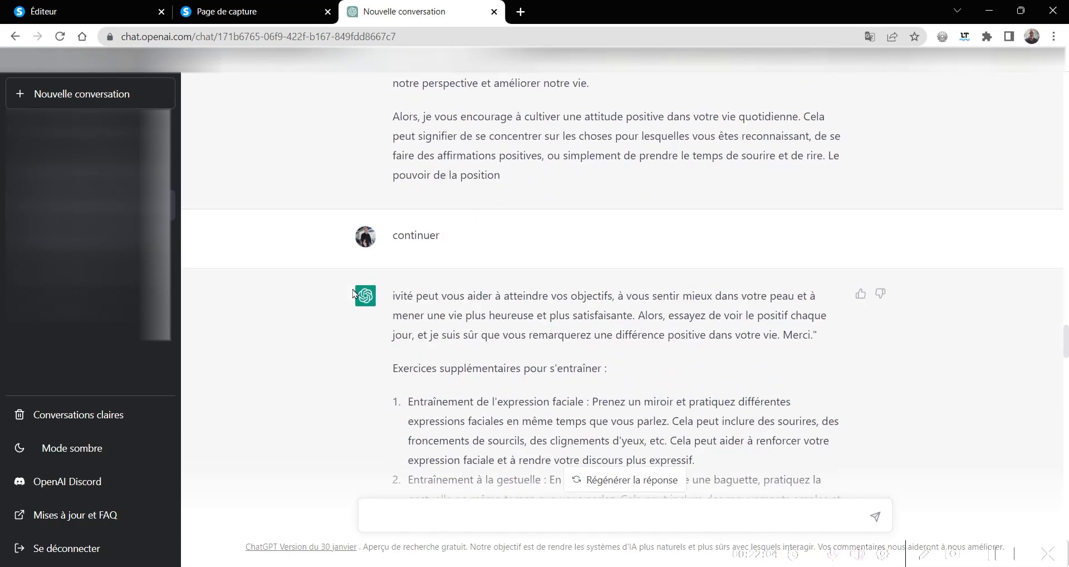
scroll(353, 294, down, 20)
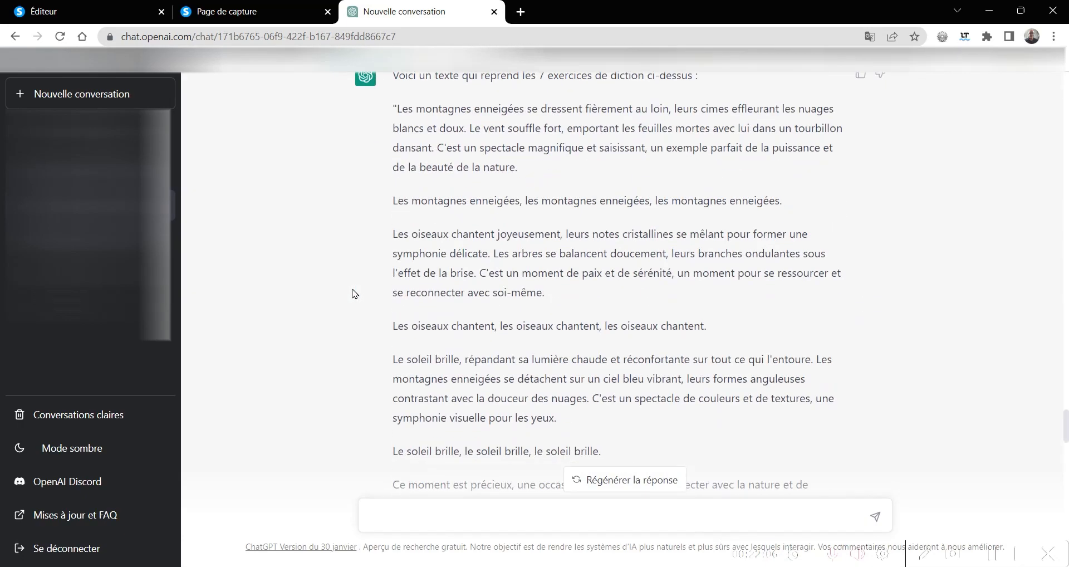
scroll(353, 293, down, 6)
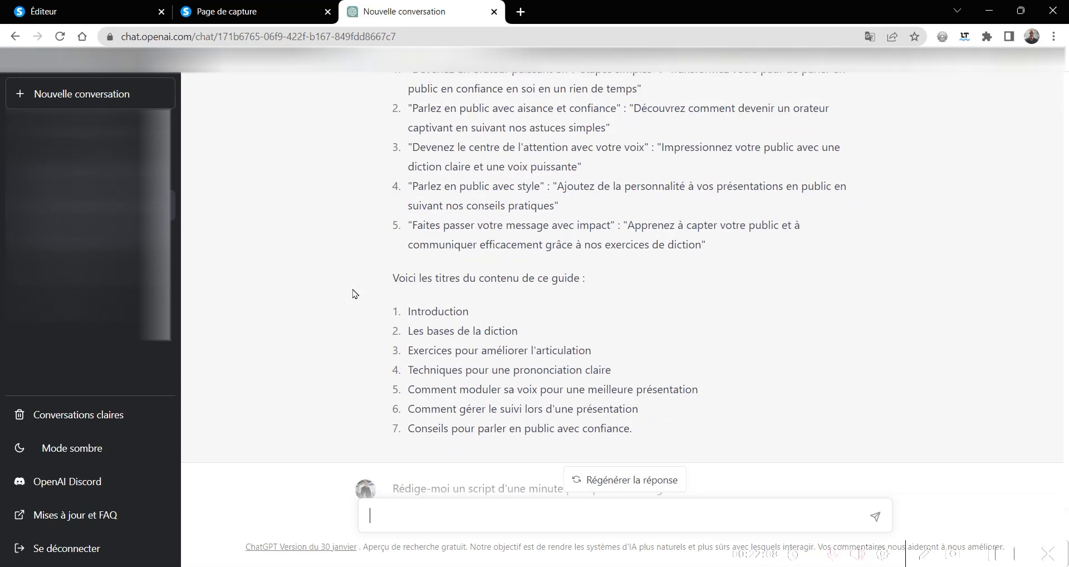
scroll(353, 293, down, 7)
scroll(353, 293, up, 10)
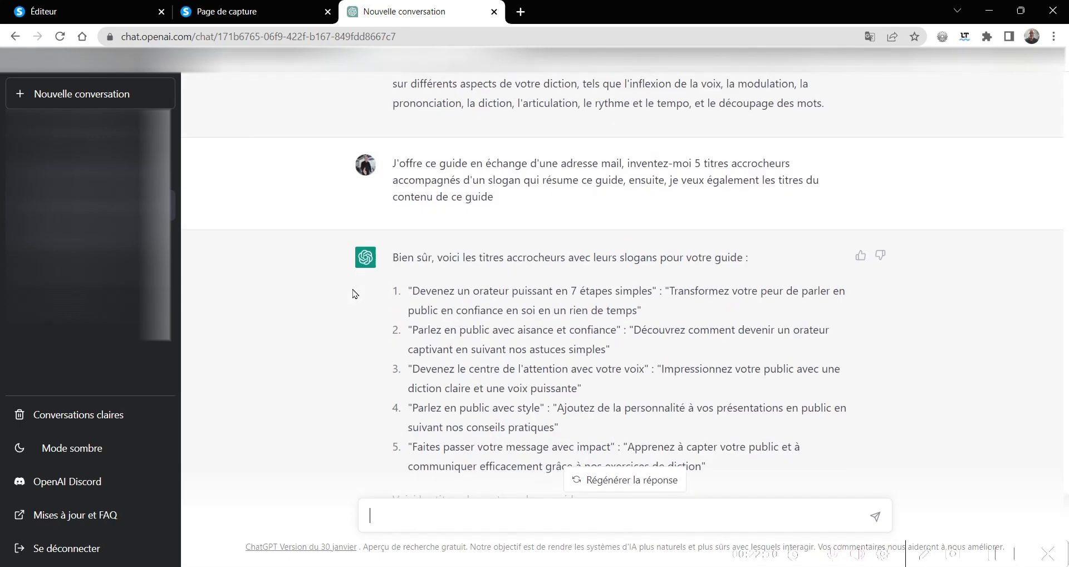
scroll(353, 293, down, 4)
scroll(353, 293, up, 4)
drag(651, 290, 415, 283)
key(ctrl+c)
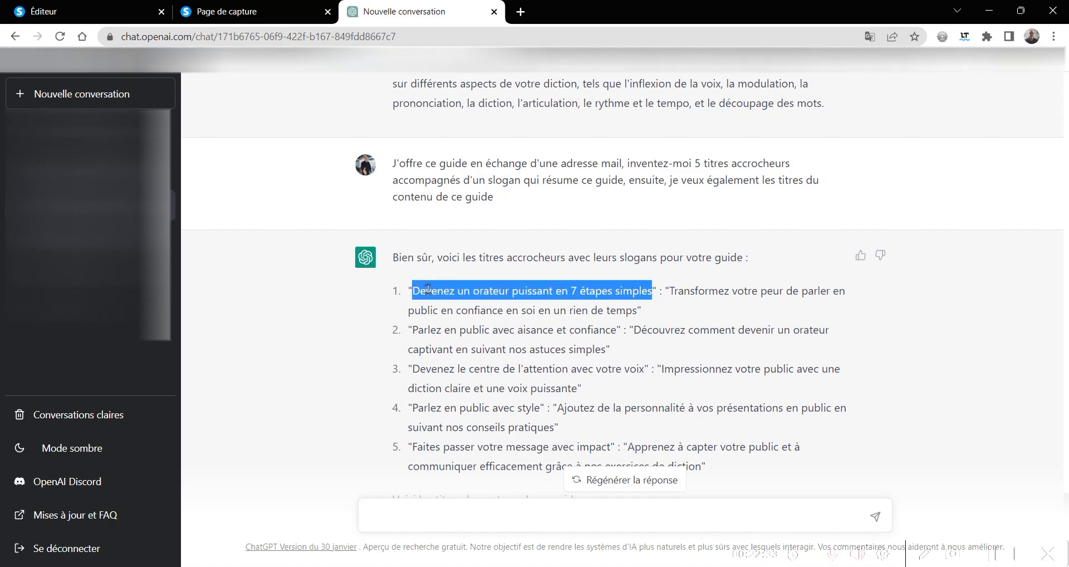
- Back in the editor, close the page preview and replace the main heading with the copied "Devenez un orateur puissant en 7 étapes simples"
click(221, 8)
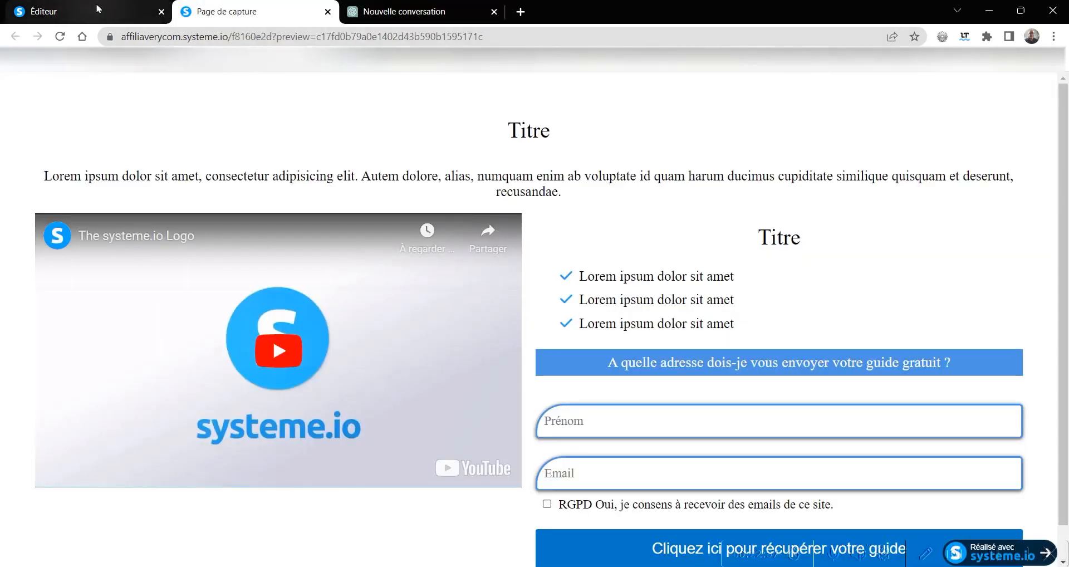
click(82, 17)
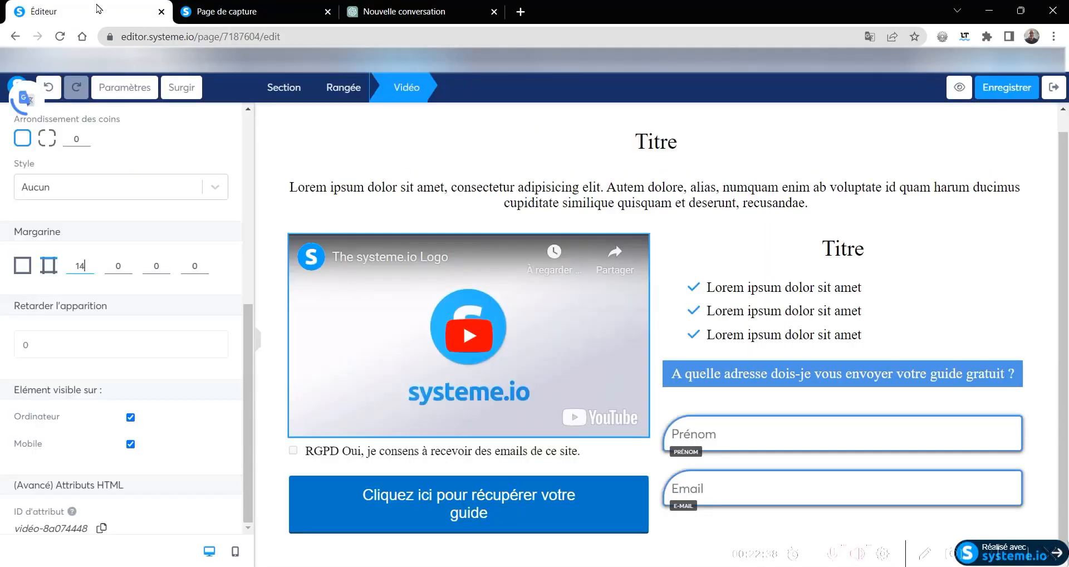
click(327, 12)
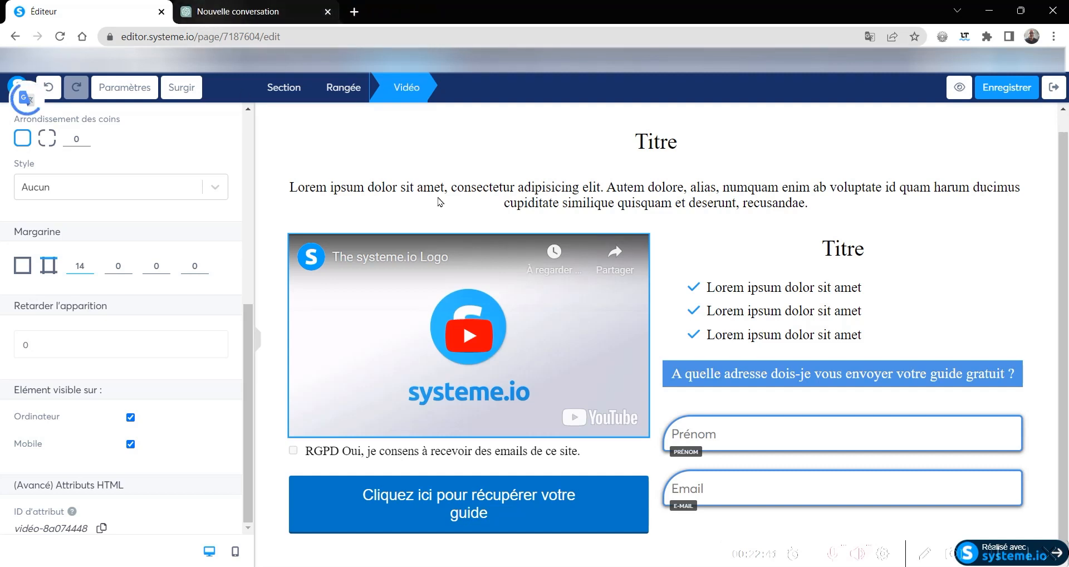
click(682, 143)
drag(683, 142, 621, 146)
key(ctrl+v)
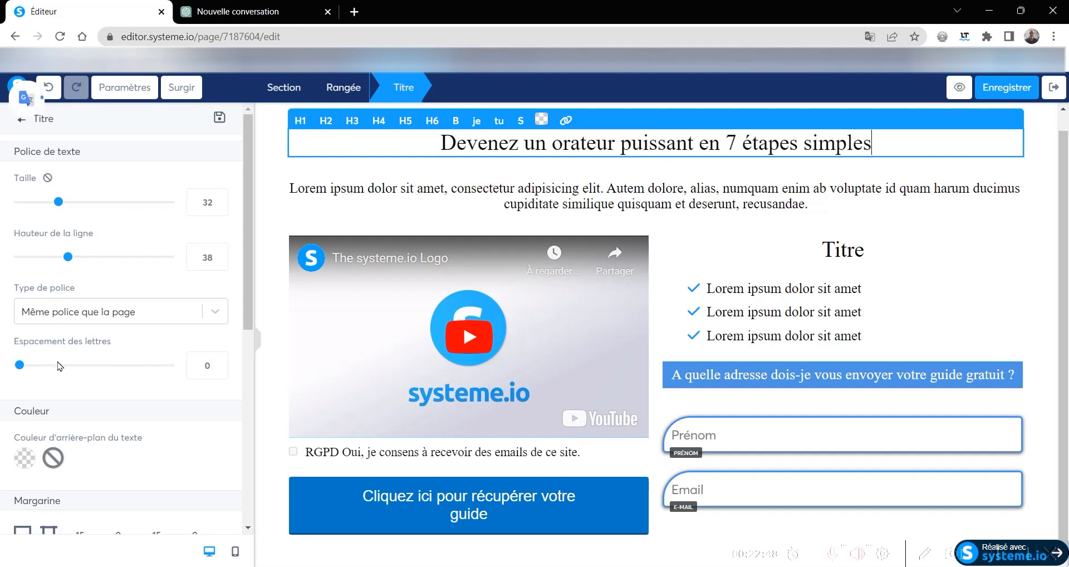
- Set the main heading's font type to Sécurité Web and its font to Arial, Helvetica
click(57, 315)
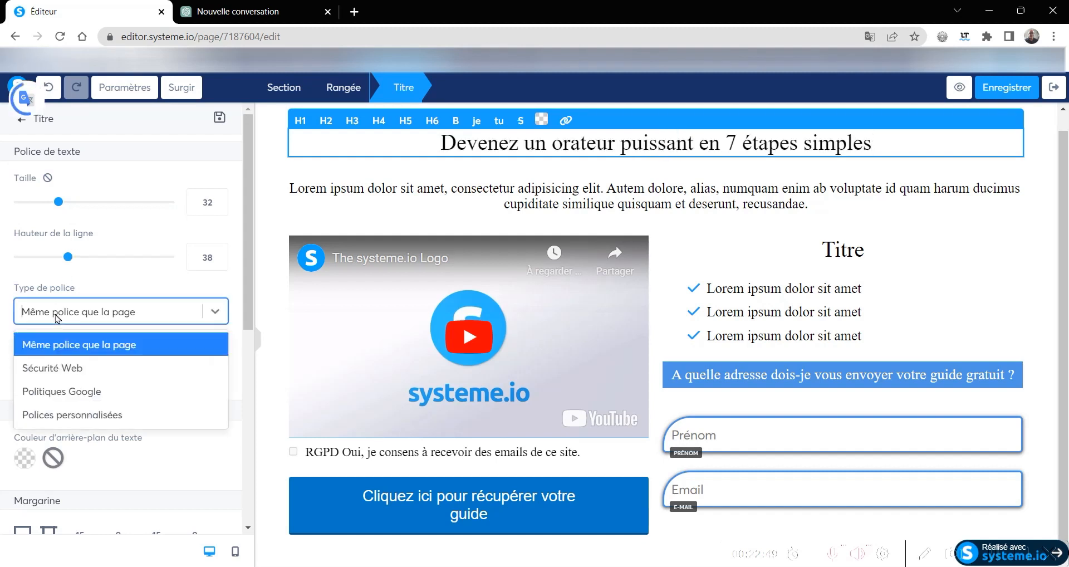
click(53, 367)
click(52, 359)
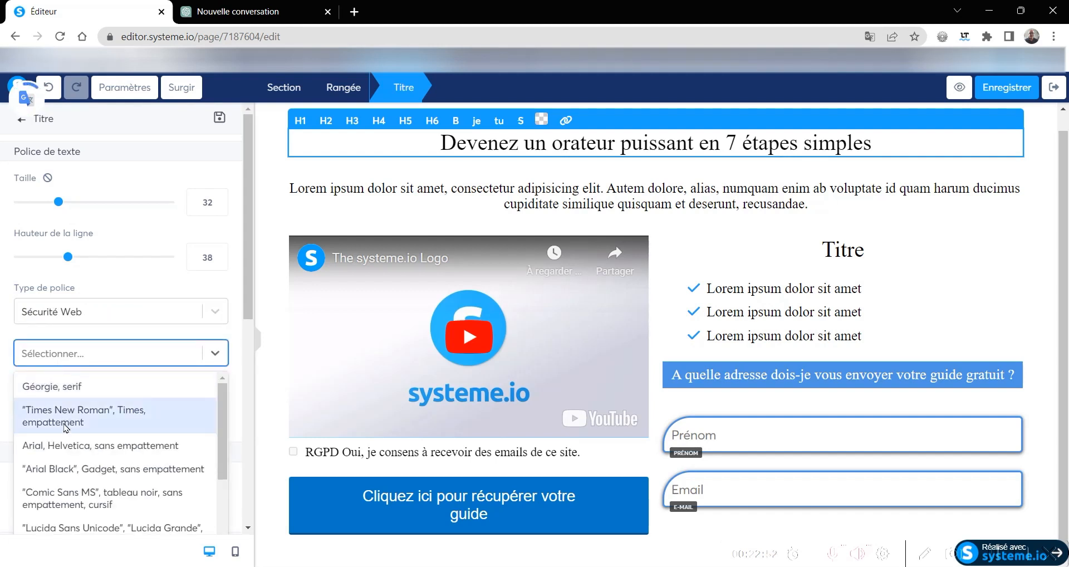
click(68, 446)
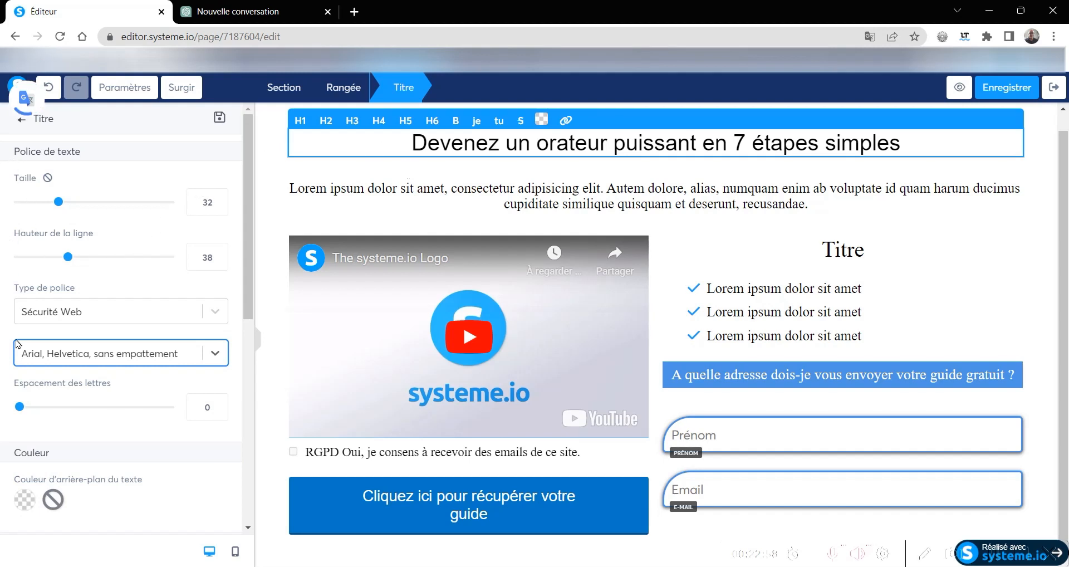
- Give the main heading a blue 4A90E2 text background and white FFFFFF text
scroll(16, 328, down, 4)
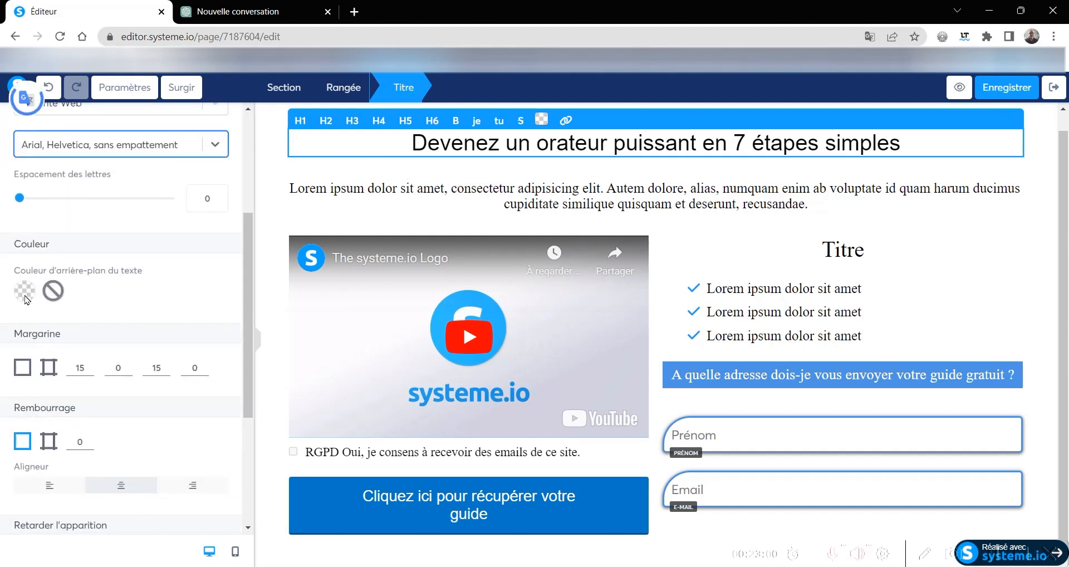
click(25, 299)
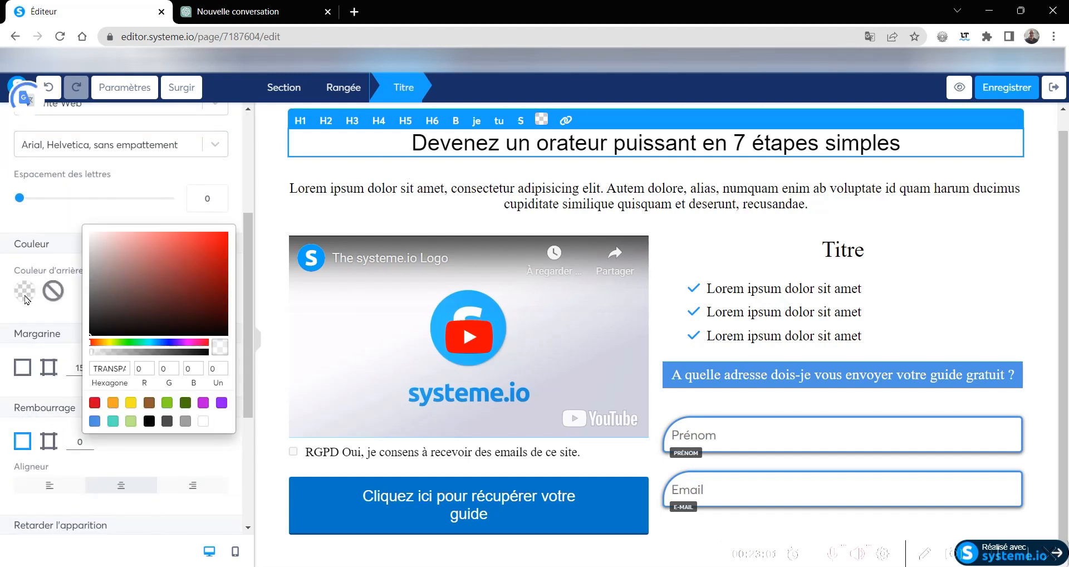
click(94, 422)
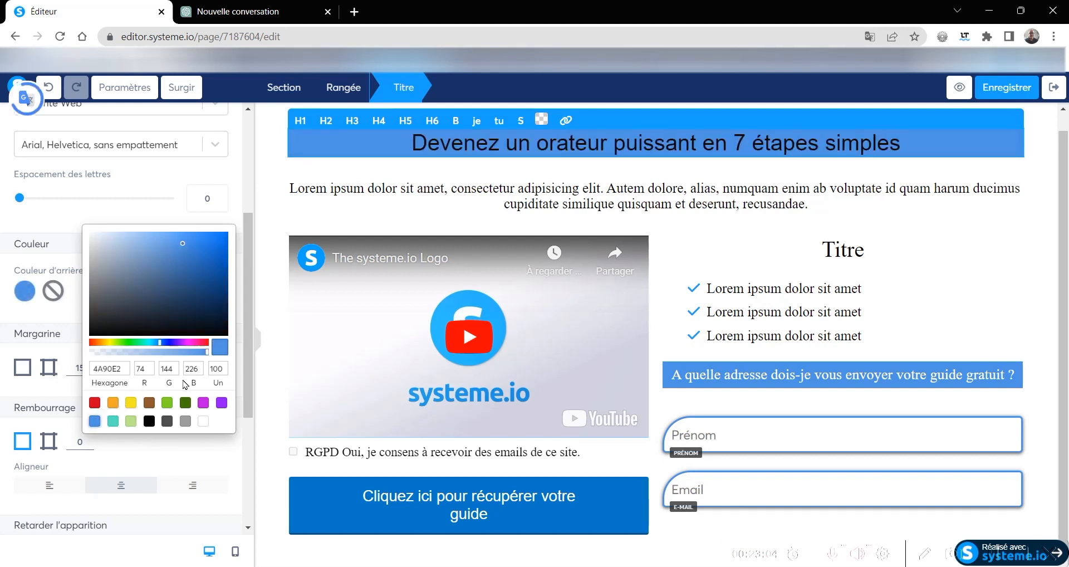
drag(900, 142, 409, 140)
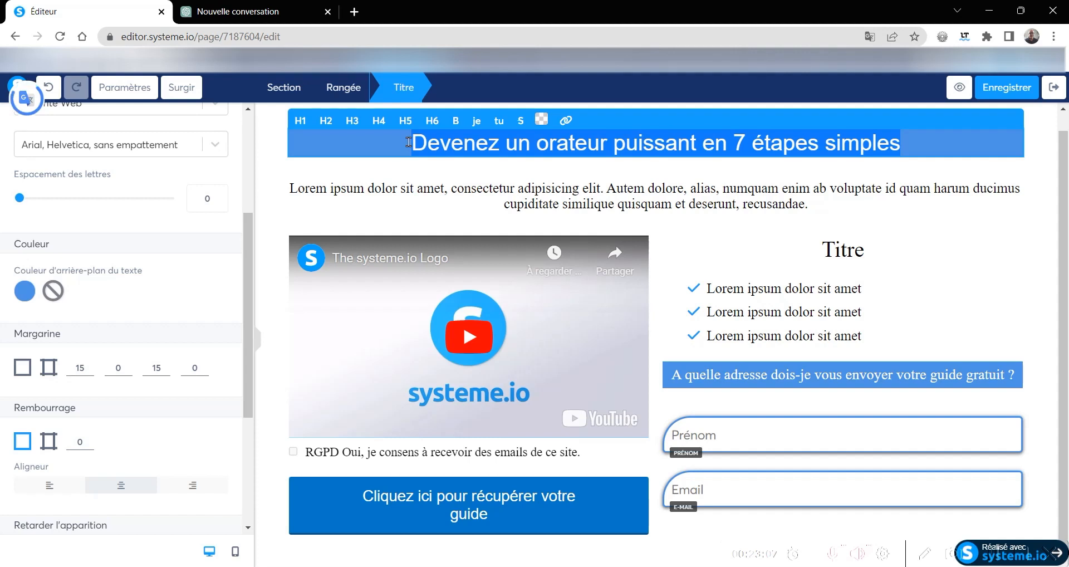
click(541, 119)
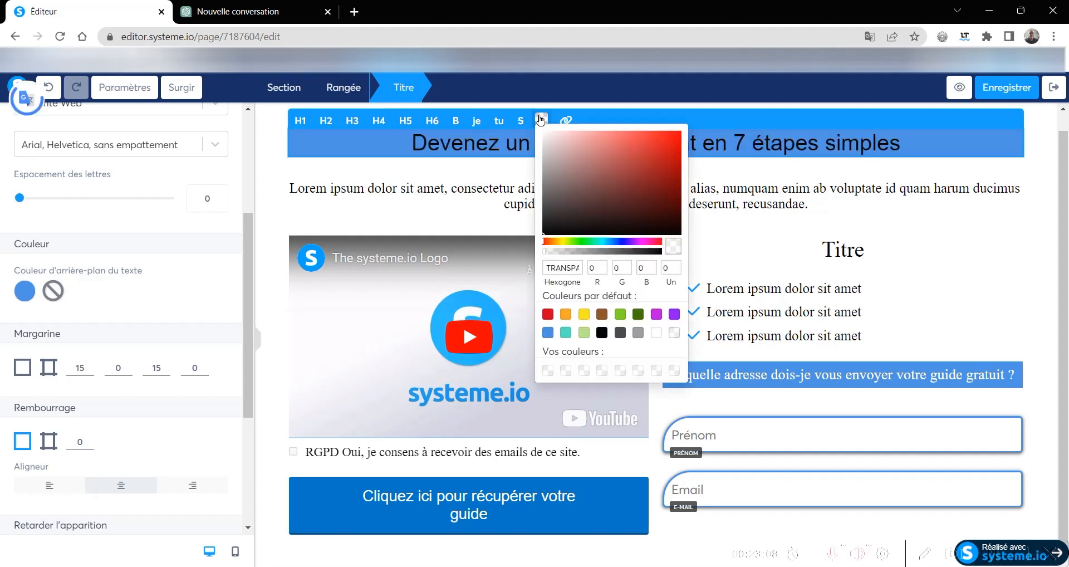
click(656, 333)
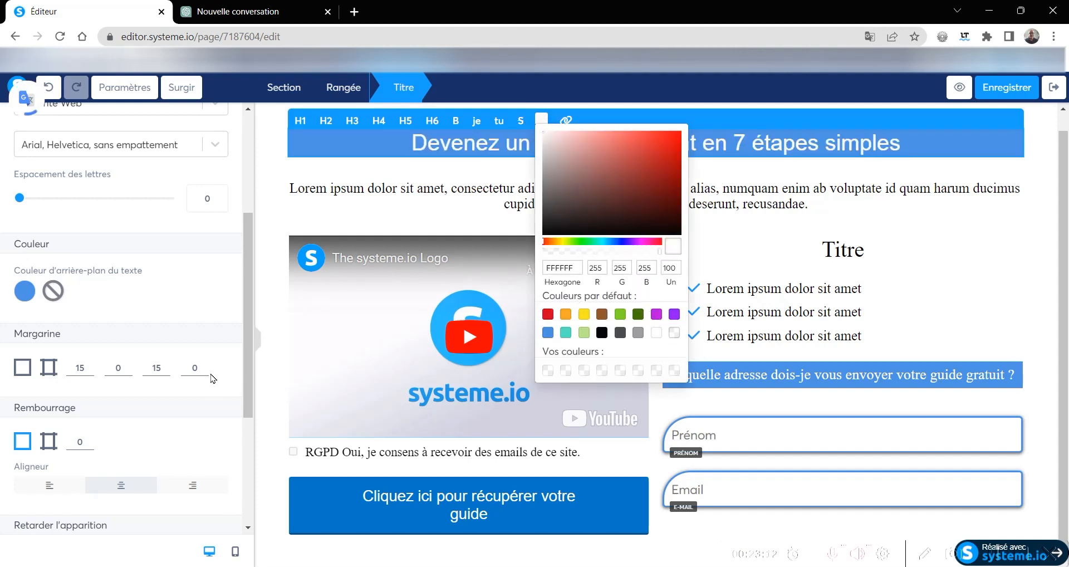
- Set the main heading's font size to 40
scroll(153, 308, up, 4)
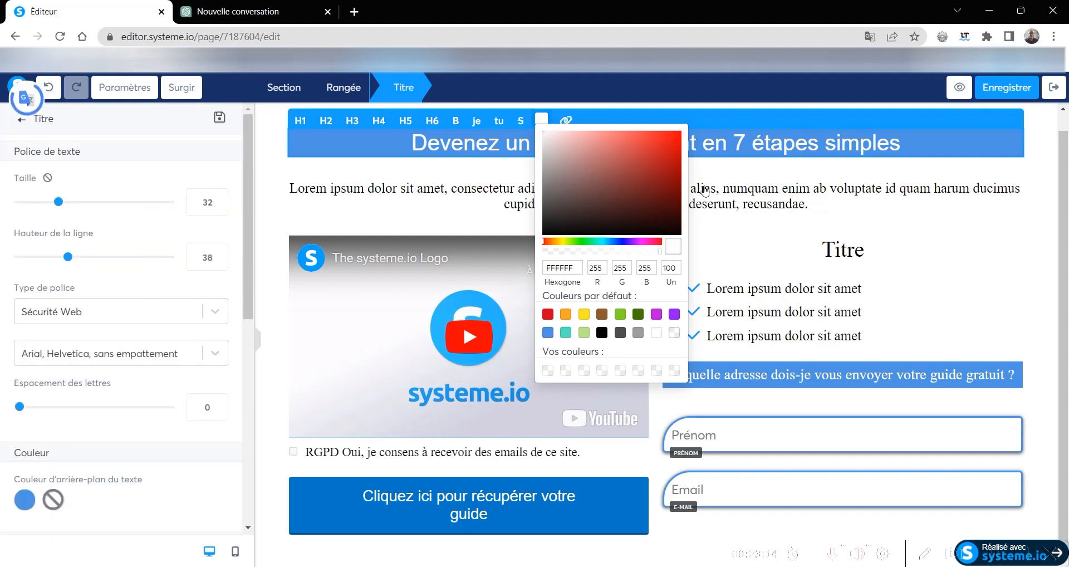
click(827, 167)
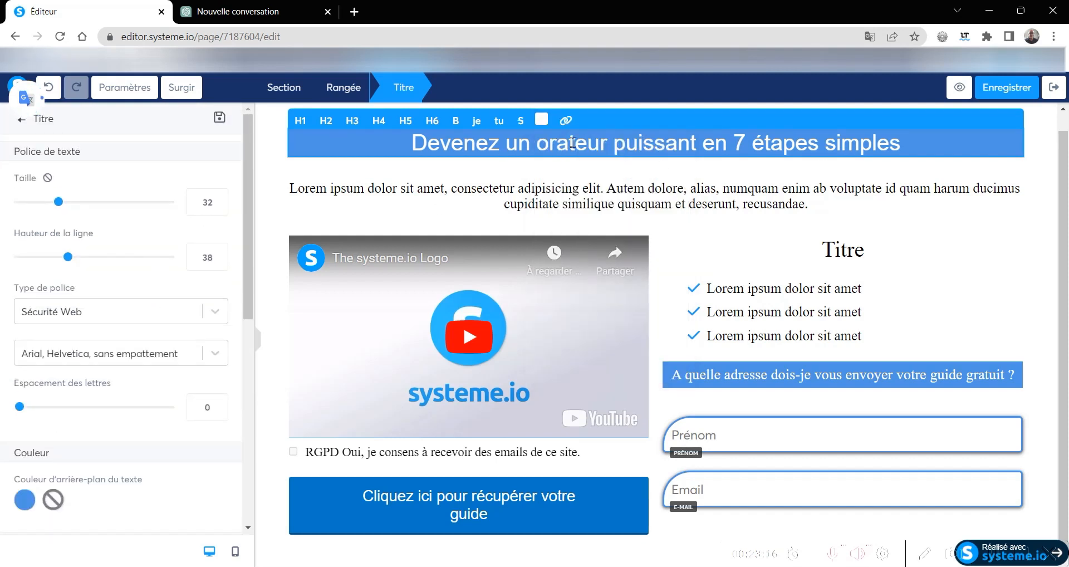
click(219, 197)
click(219, 197)
click(219, 197)
click(220, 197)
click(219, 197)
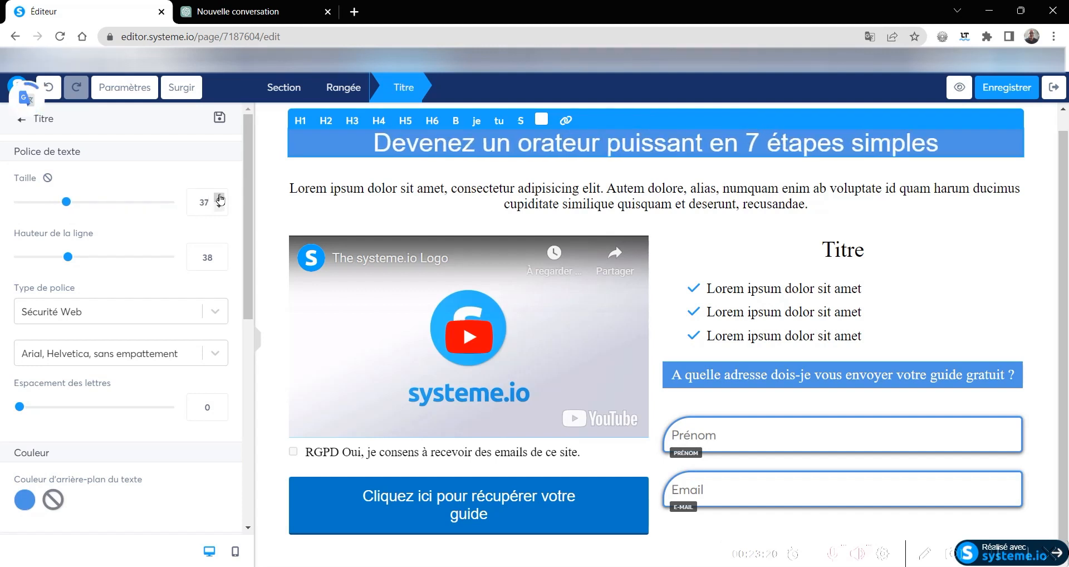
click(220, 197)
click(219, 197)
click(219, 197)
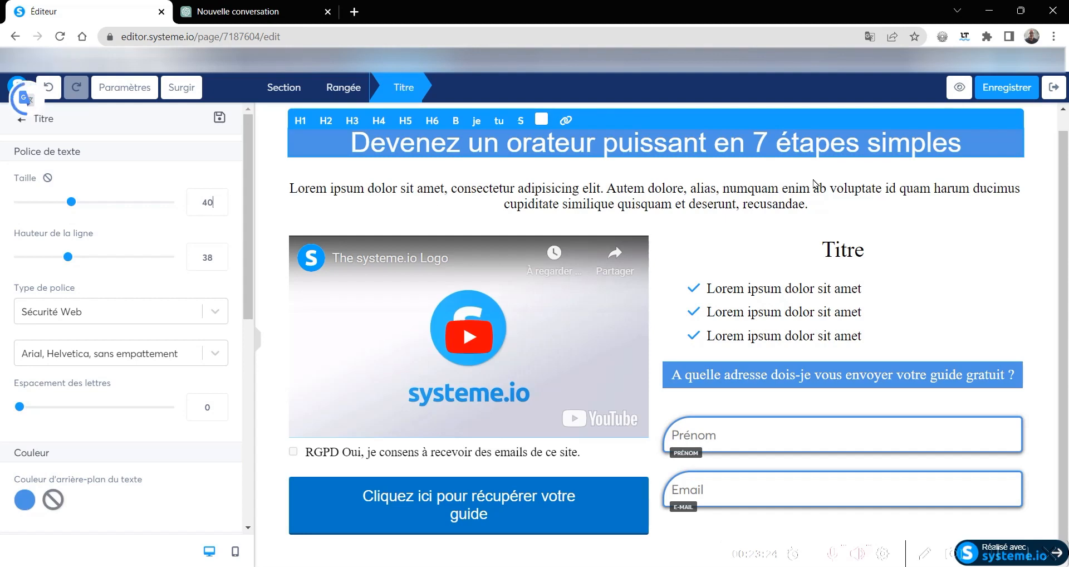
click(544, 199)
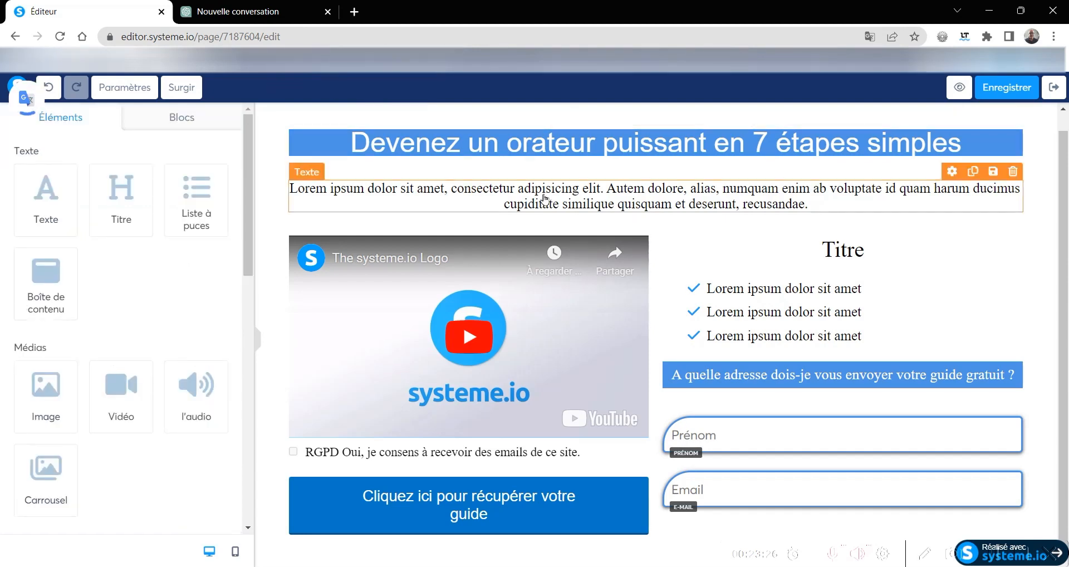
- In the ChatGPT conversation, copy the slogan "Apprenez à capter votre public et à communiquer efficacement grâce à nos exercices de diction"
click(260, 14)
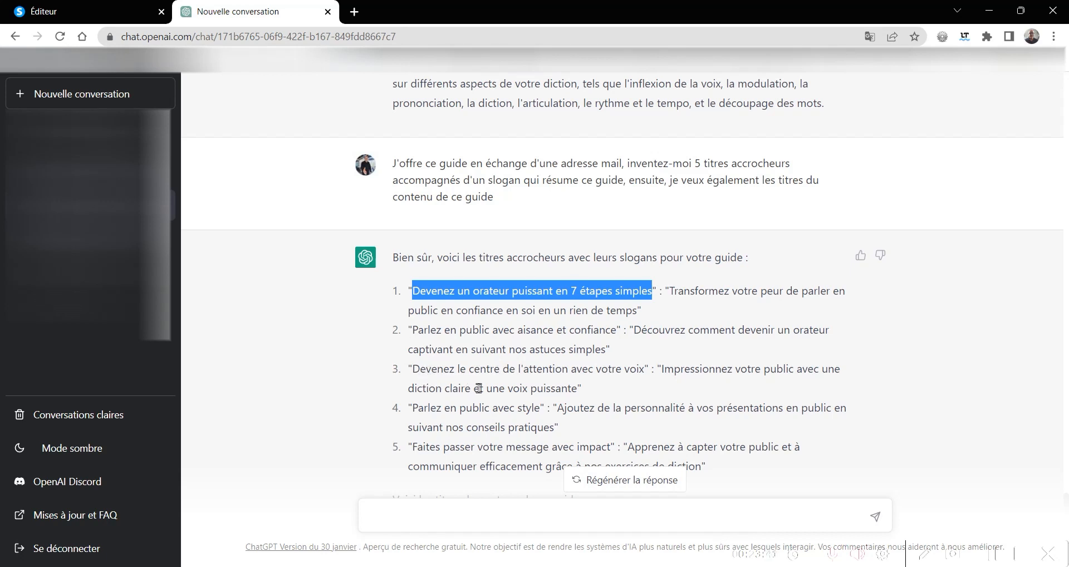
scroll(478, 388, down, 3)
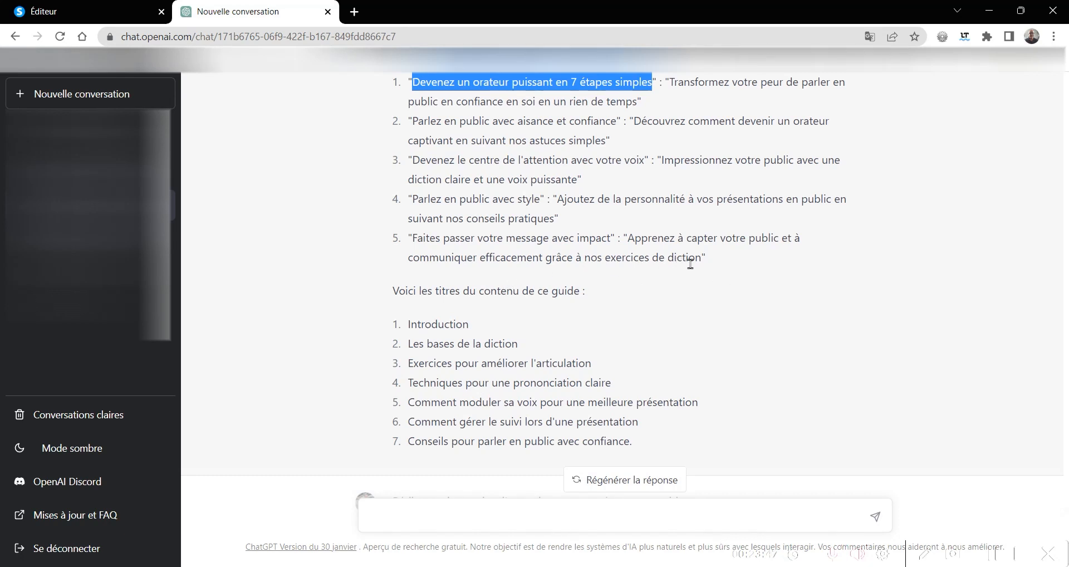
drag(703, 256, 630, 232)
key(ctrl+c)
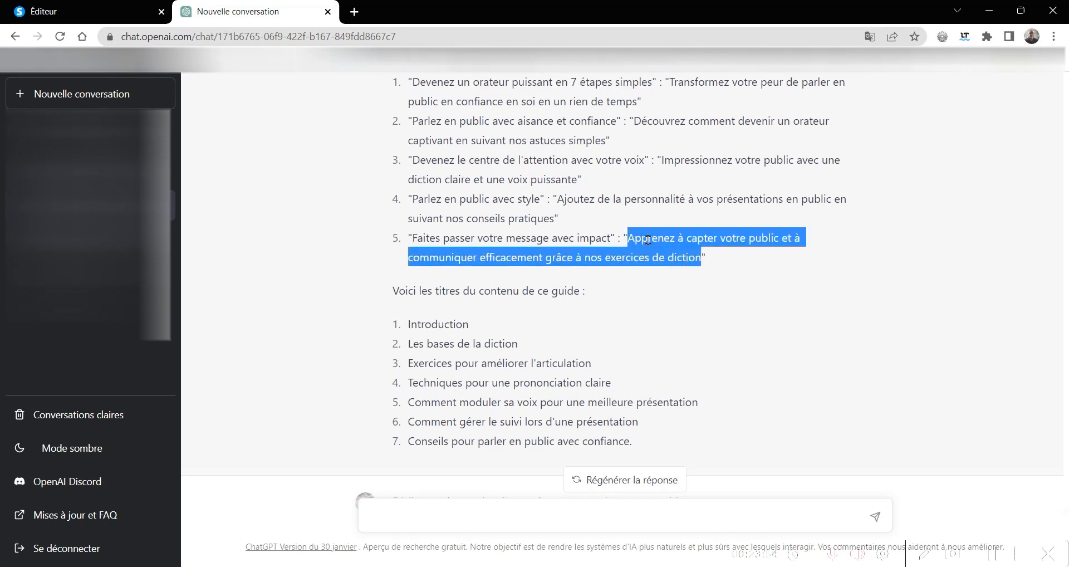
- Back in the systeme.io editor, replace the placeholder paragraph under the main heading with the copied slogan
click(84, 11)
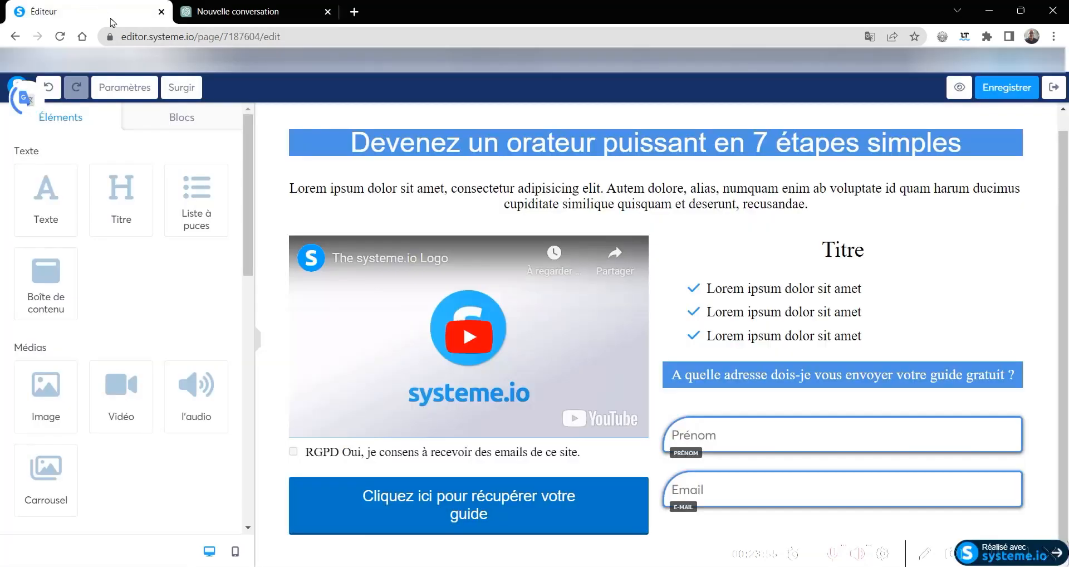
click(702, 207)
click(817, 202)
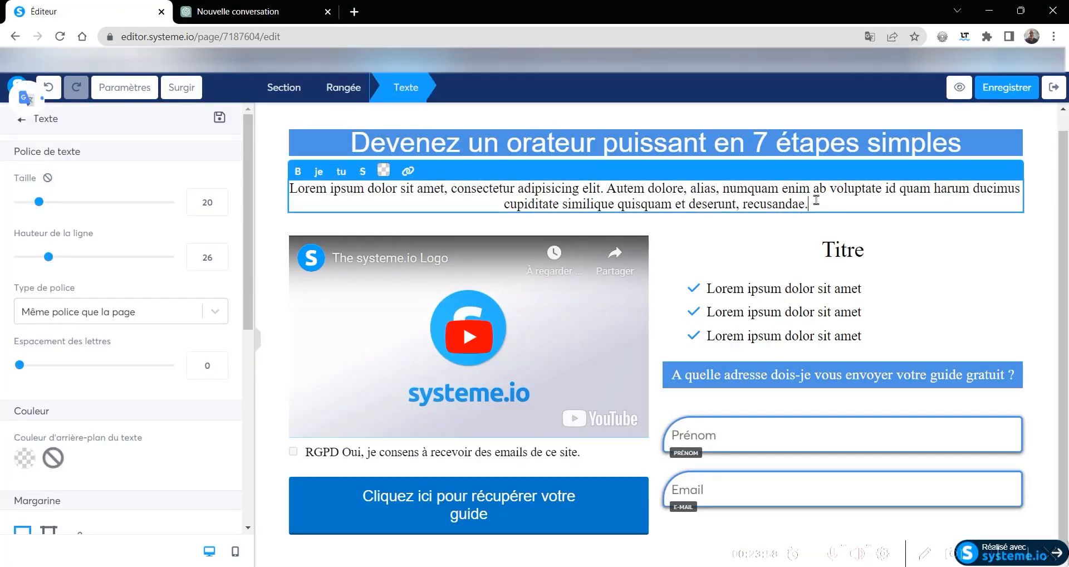
drag(816, 202, 291, 190)
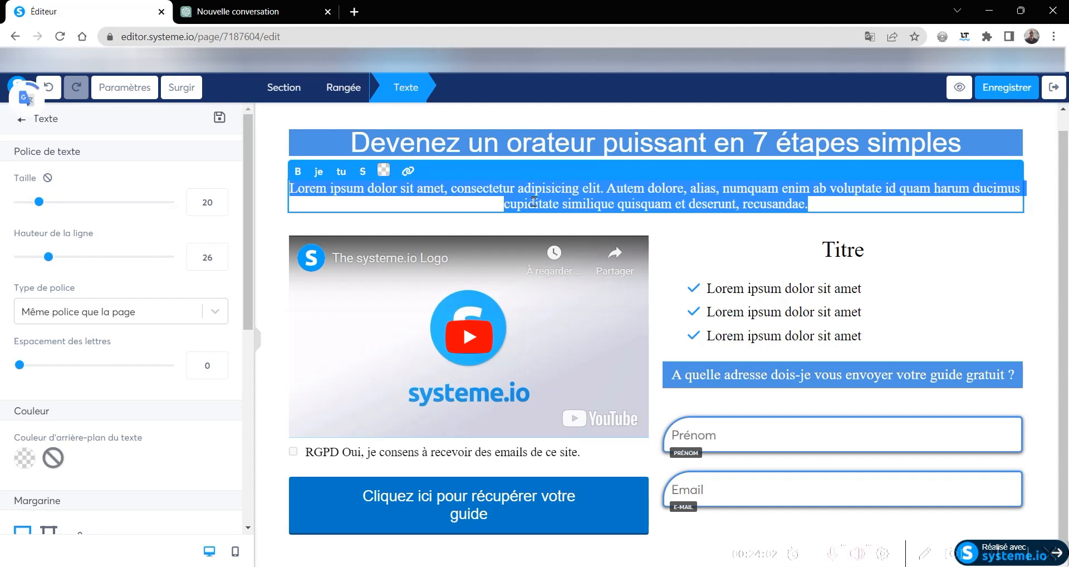
key(ctrl+v)
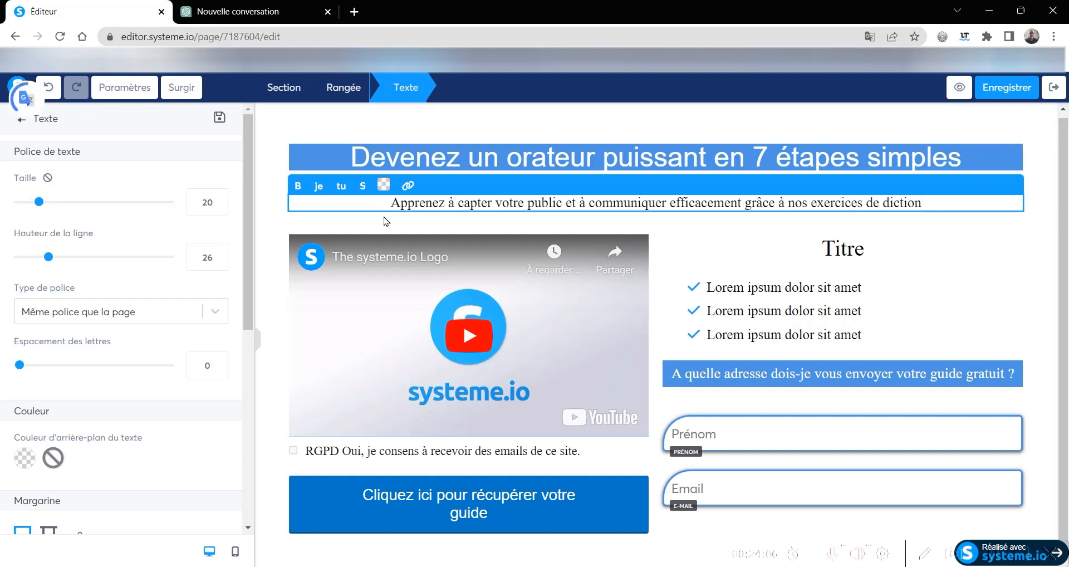
- Set the slogan text's font type to Sécurité Web and its font to Arial, Helvetica
click(84, 313)
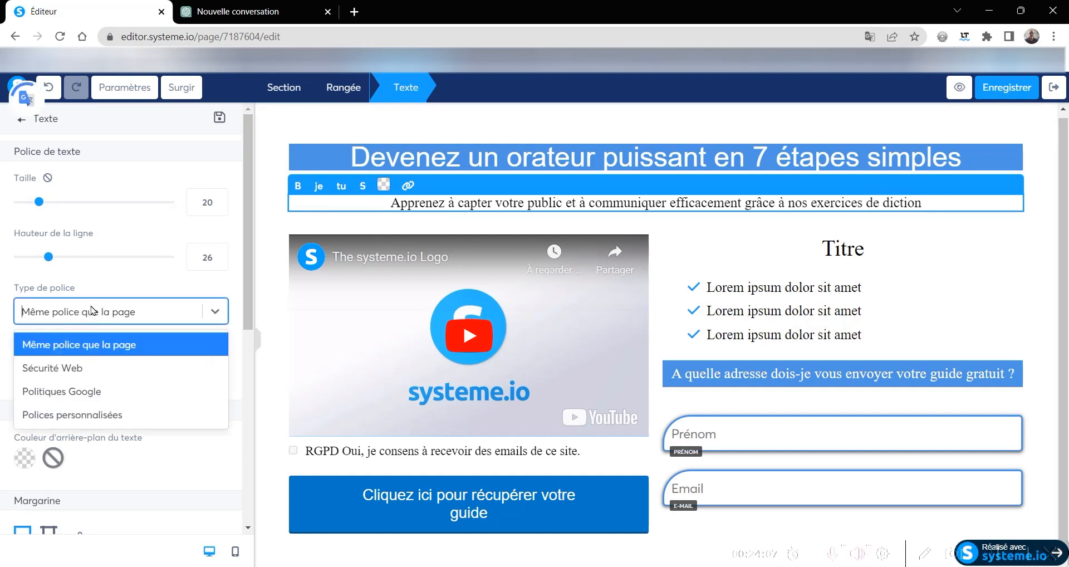
click(62, 367)
click(63, 356)
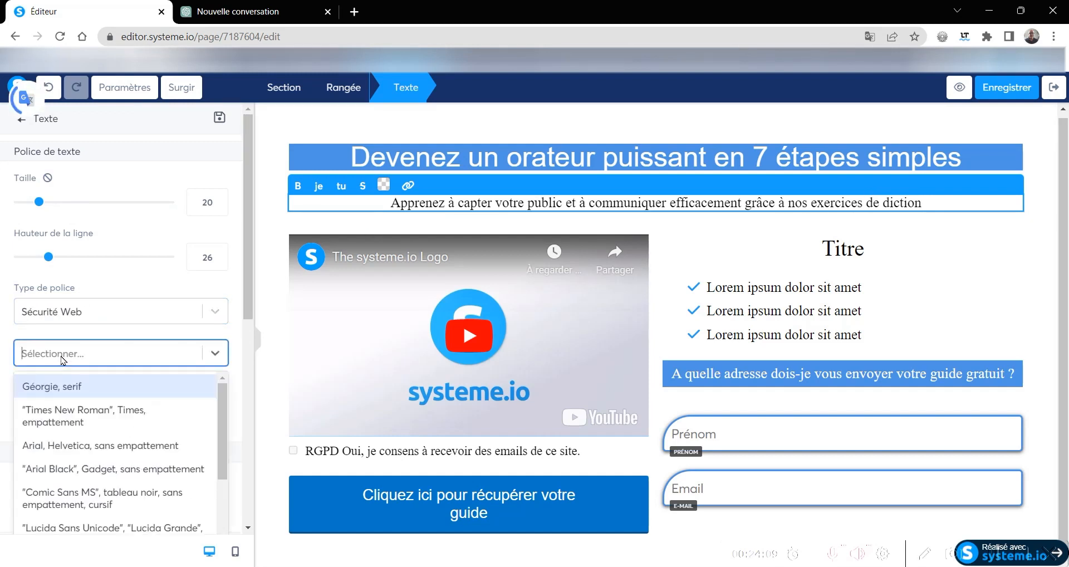
click(46, 445)
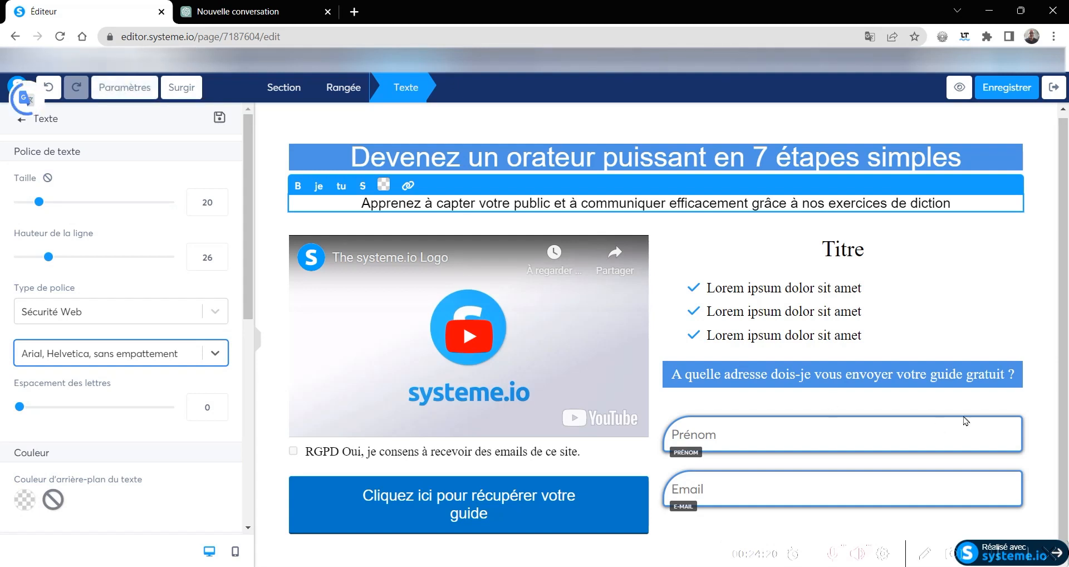
- In the page settings, set the default text font type to Sécurité Web and the font to Arial, Helvetica
click(125, 87)
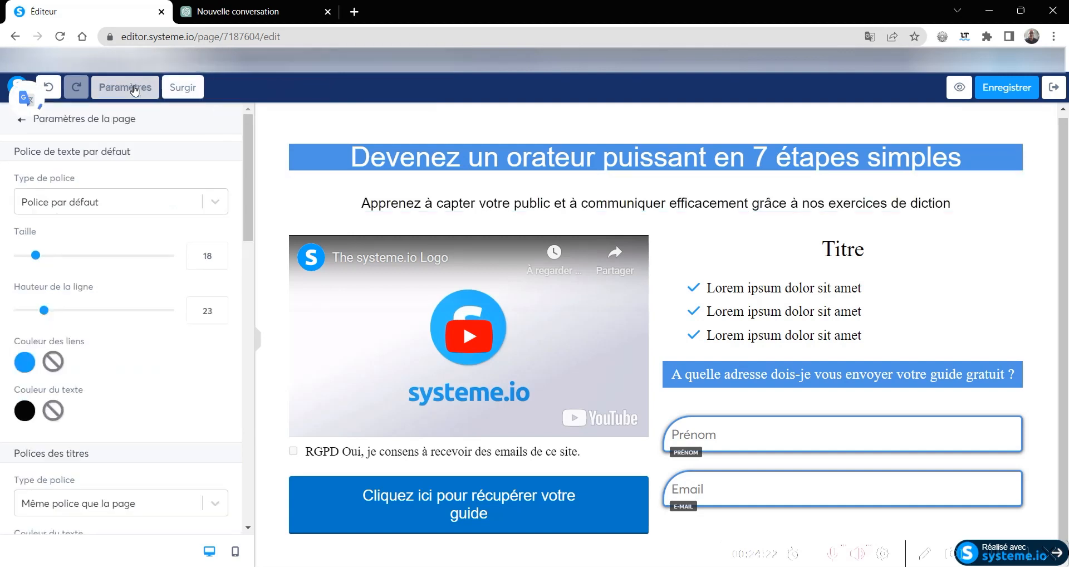
click(76, 204)
click(65, 261)
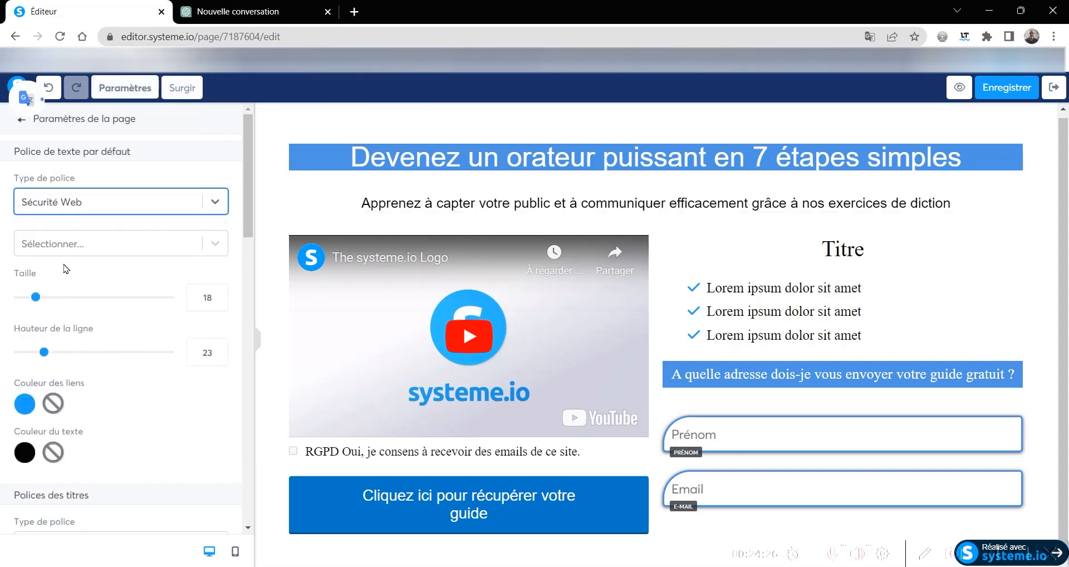
click(73, 243)
click(57, 336)
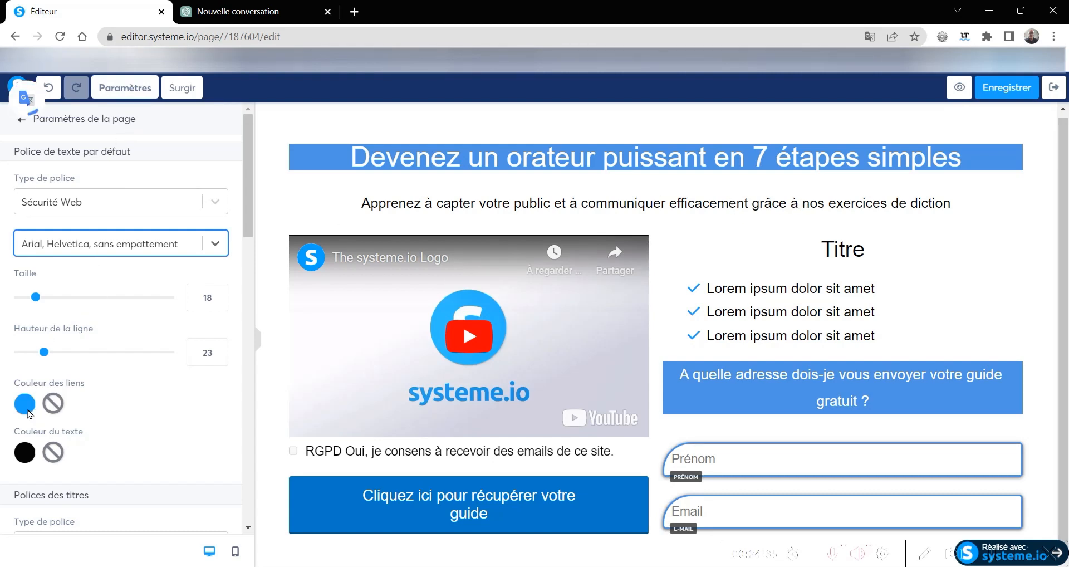
- Try white FFFFFF as the page's default text colour and set it back to black
click(24, 454)
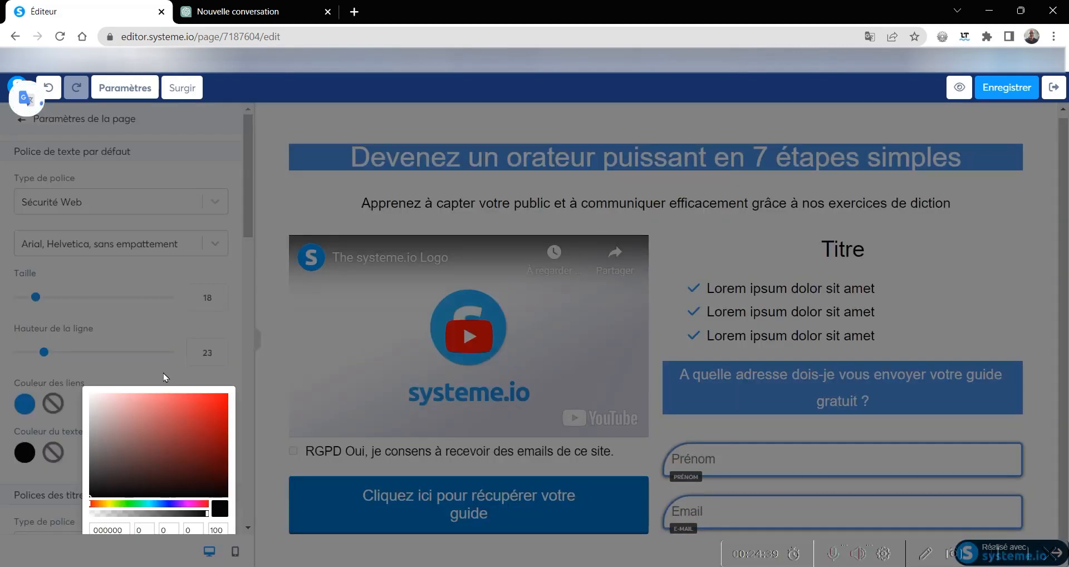
click(145, 365)
scroll(159, 361, down, 6)
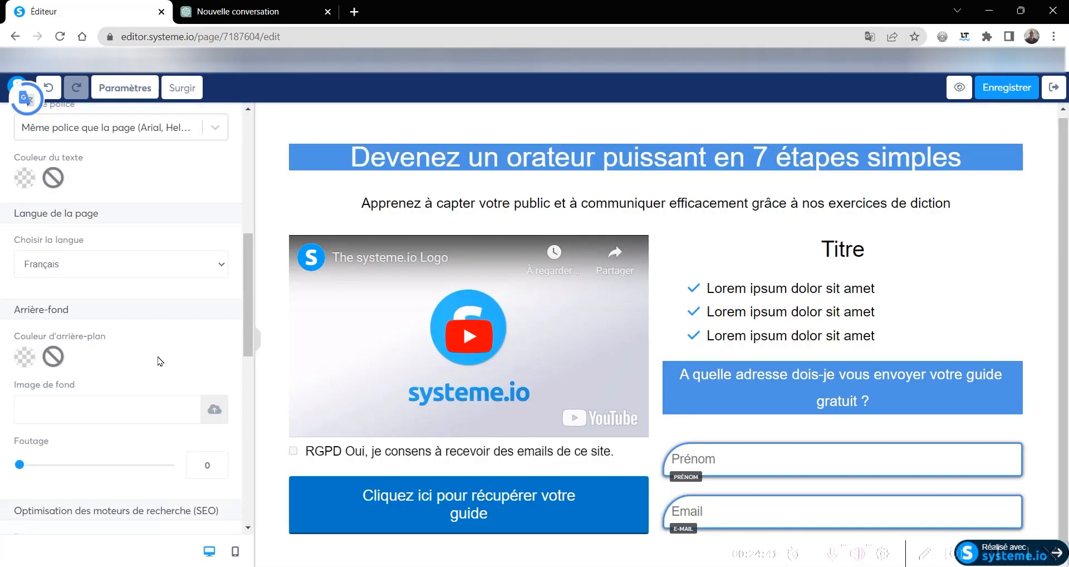
scroll(162, 349, up, 4)
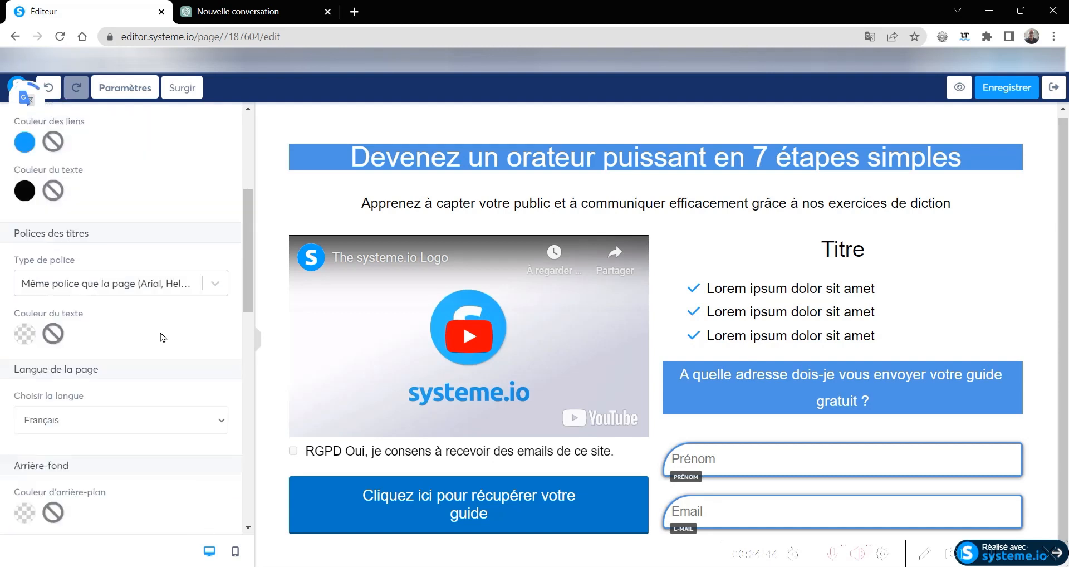
click(25, 243)
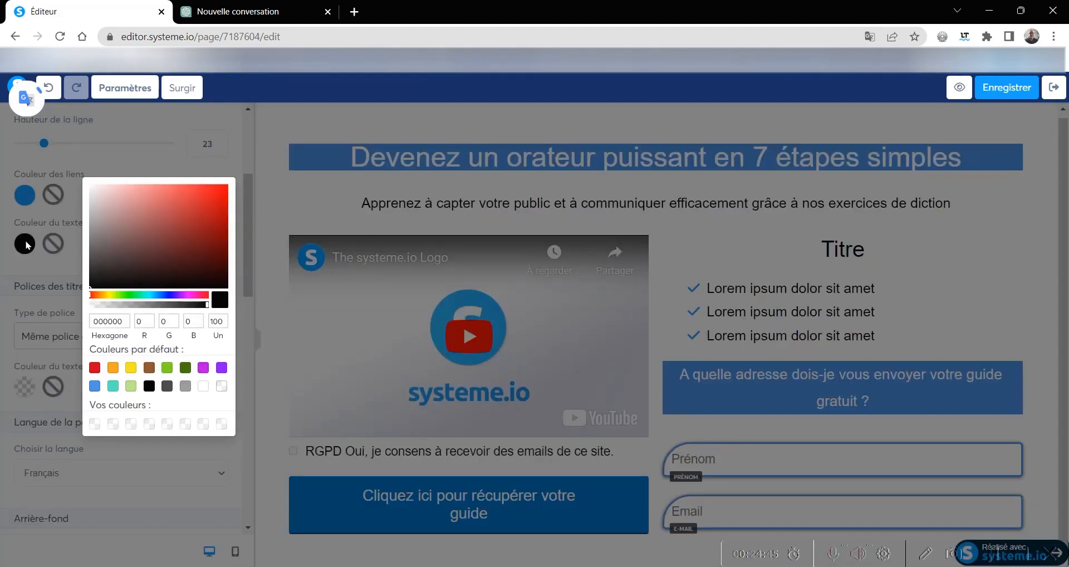
click(204, 388)
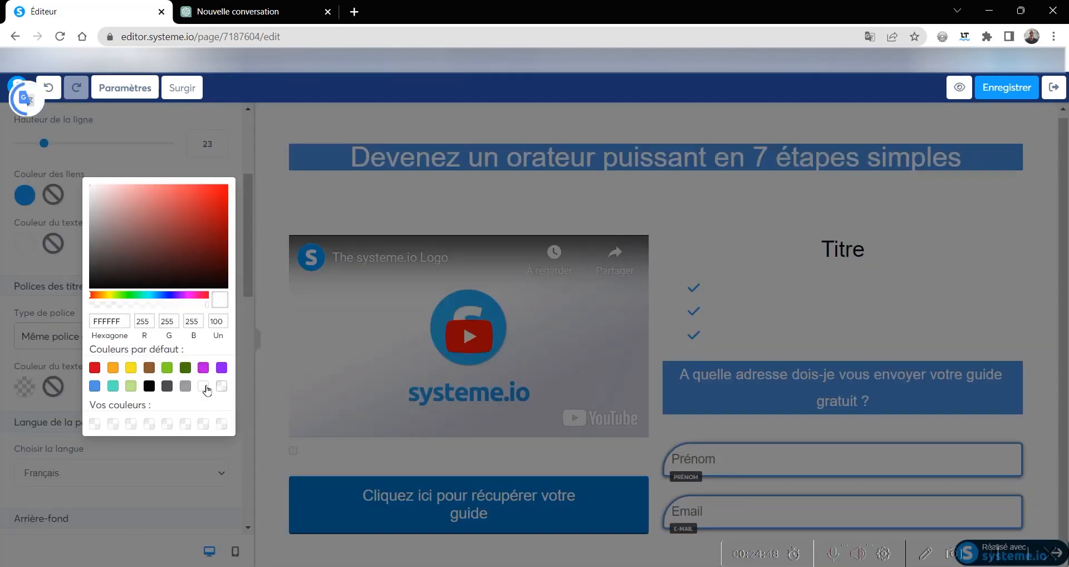
click(21, 250)
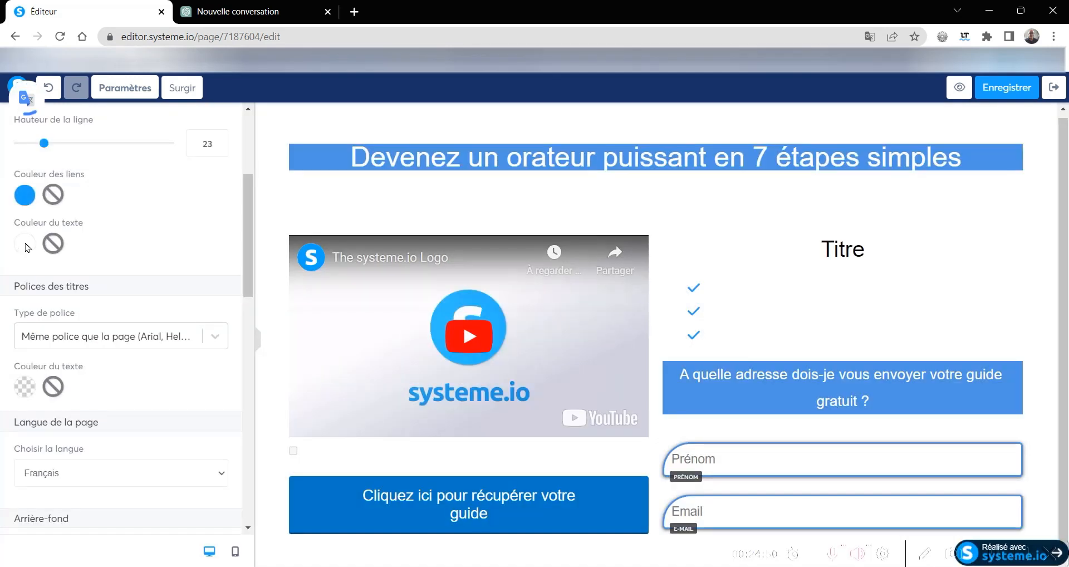
click(20, 243)
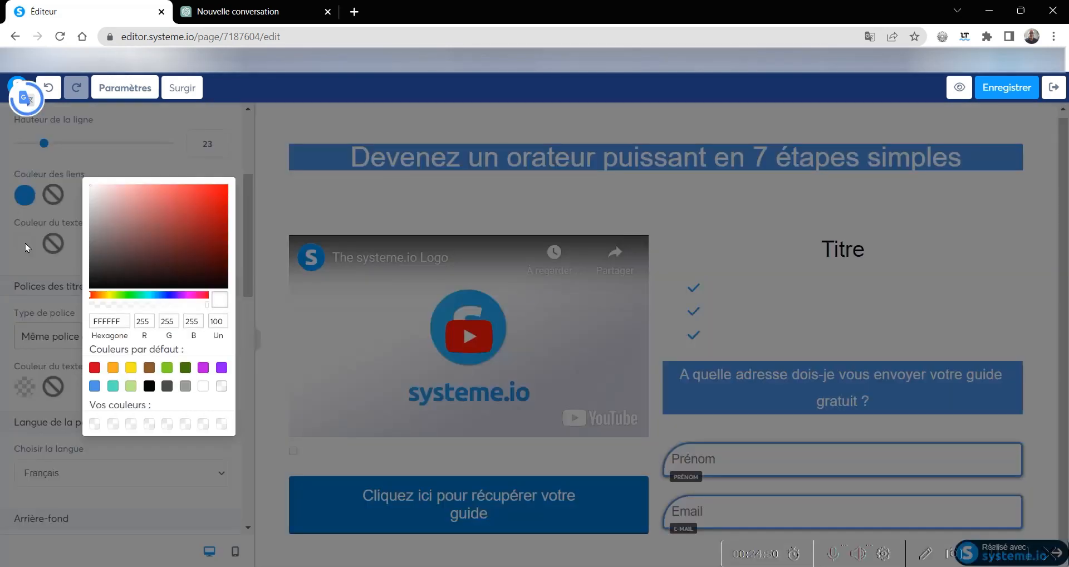
click(148, 385)
click(7, 330)
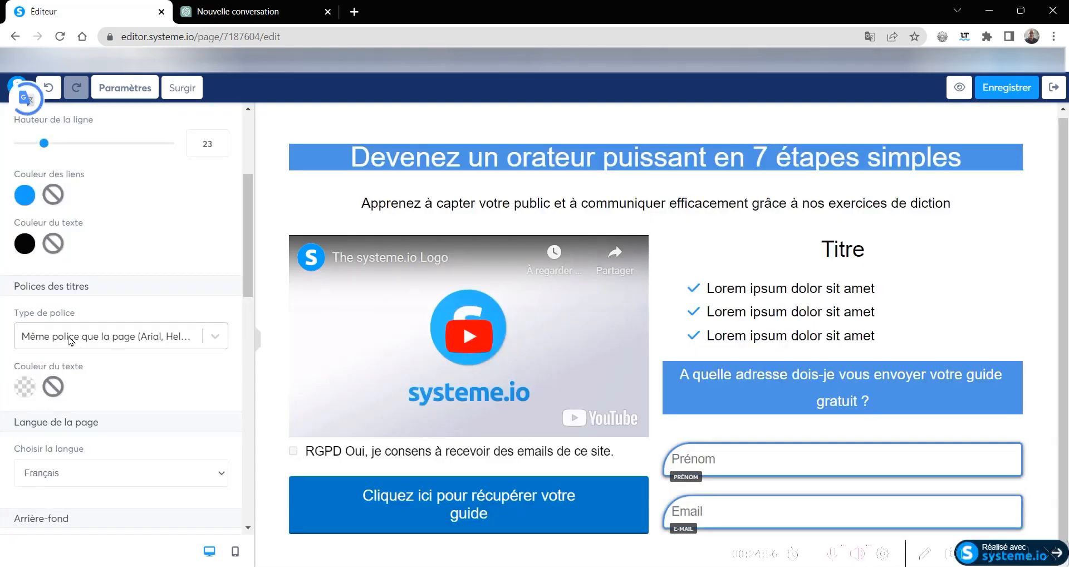
- Set the page's title text colour to white FFFFFF
click(26, 386)
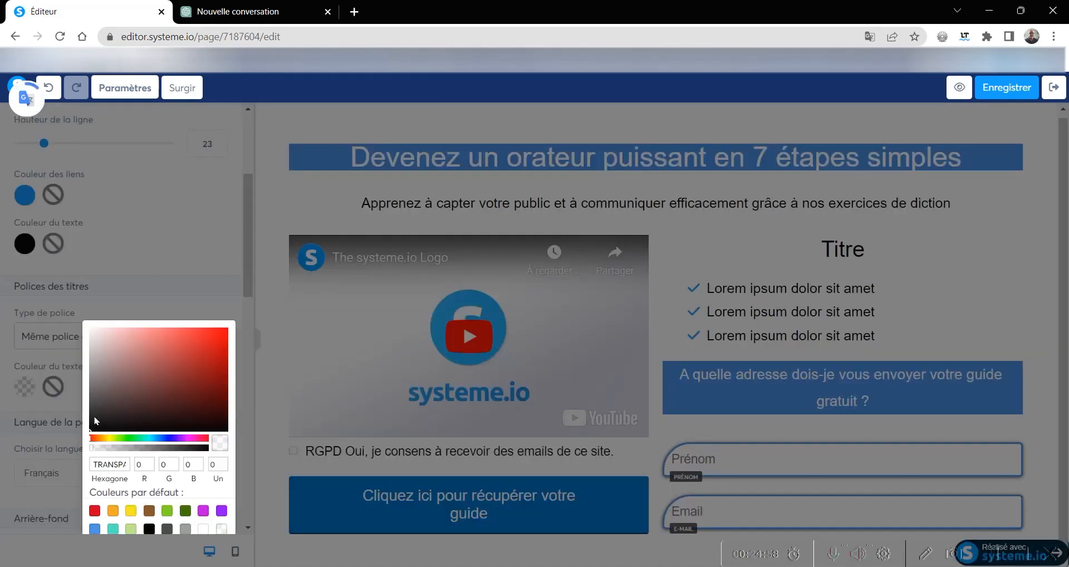
scroll(200, 501, down, 4)
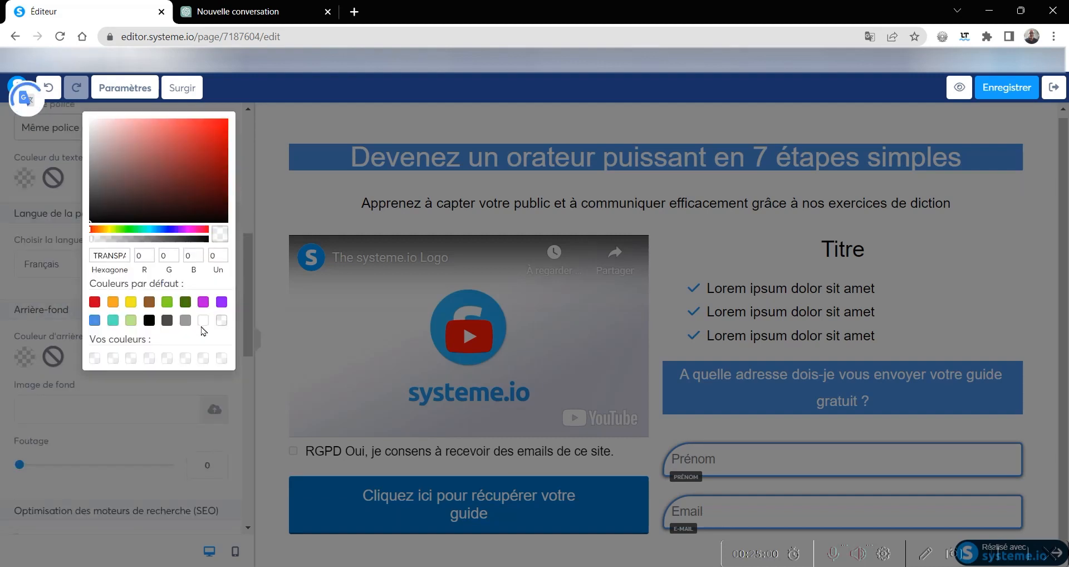
click(203, 321)
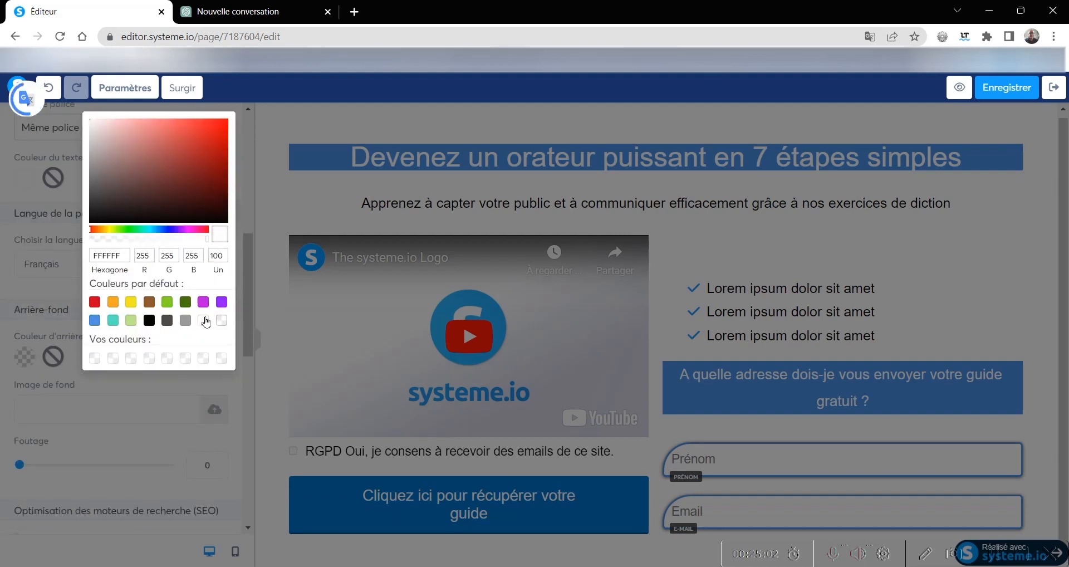
click(853, 245)
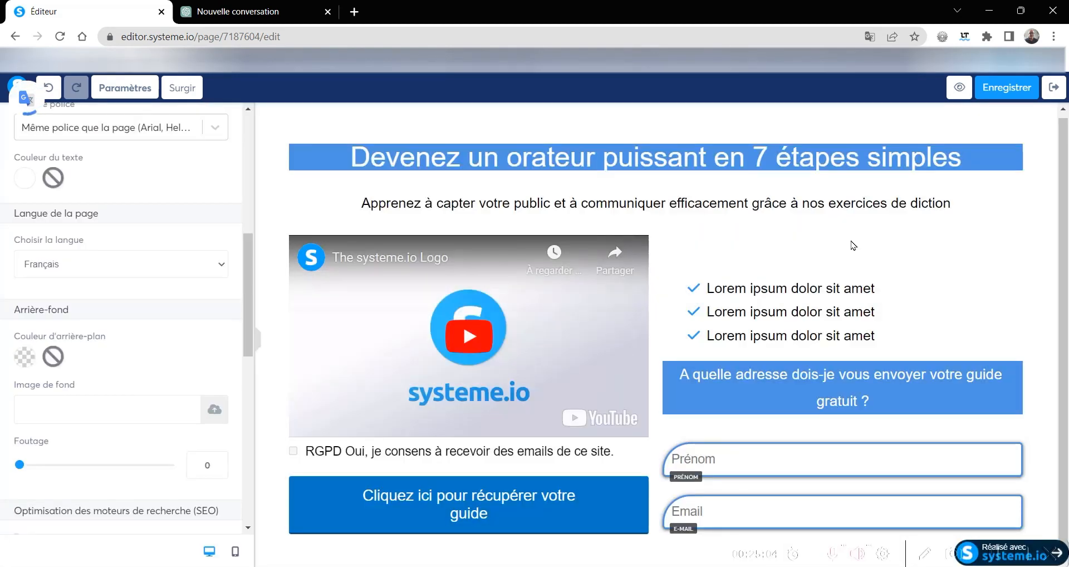
- Give the title above the bullet list a blue 4A90E2 text background
click(854, 246)
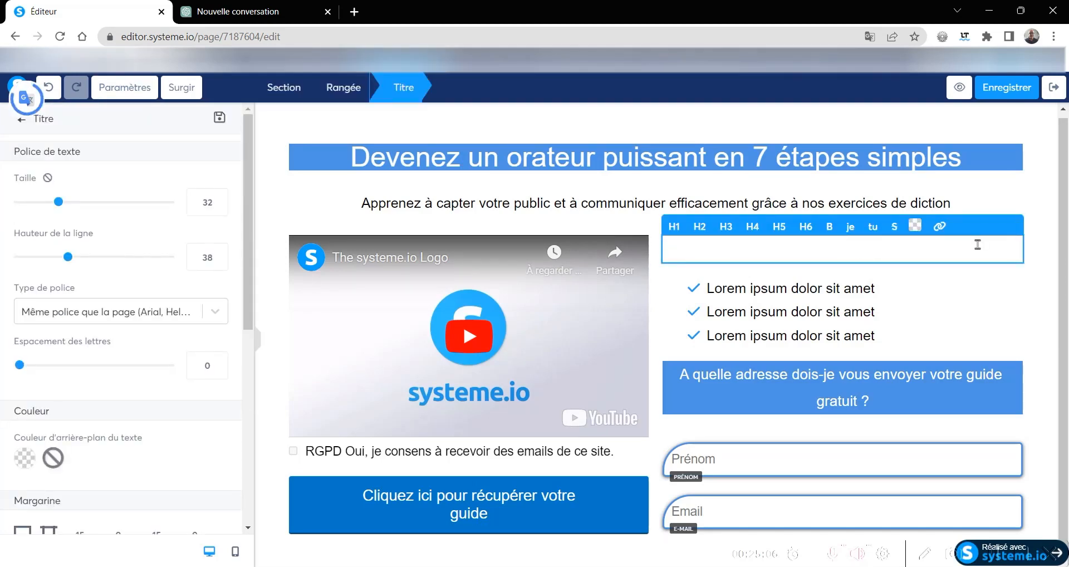
scroll(13, 378, down, 7)
scroll(5, 336, up, 7)
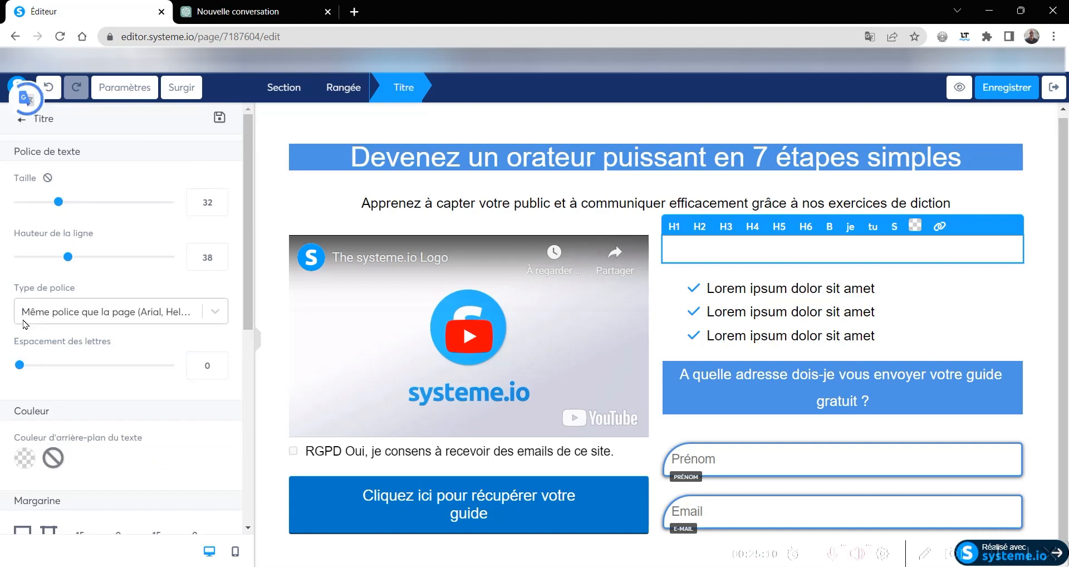
click(25, 459)
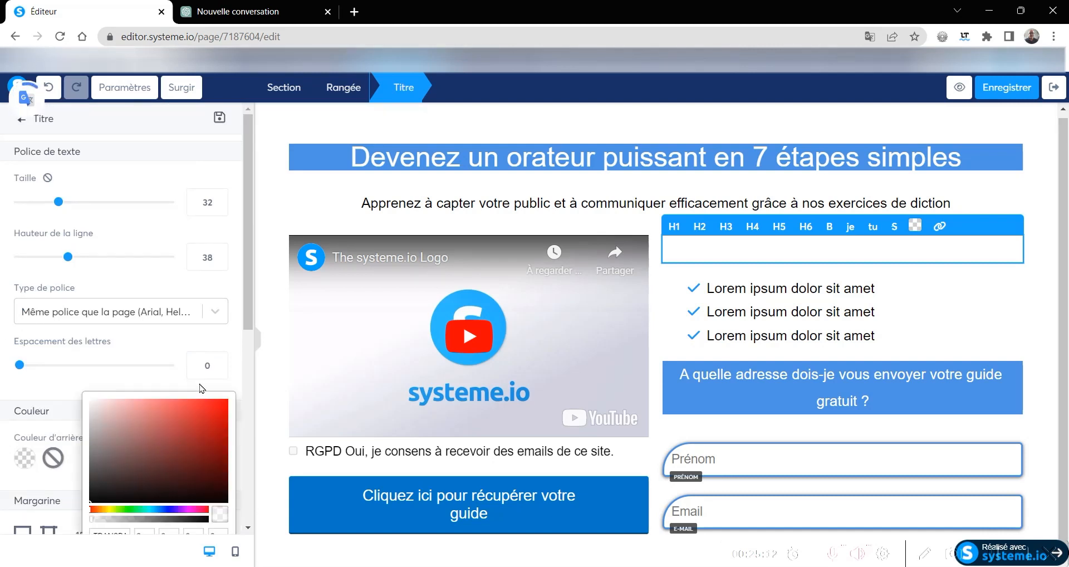
scroll(184, 436, down, 7)
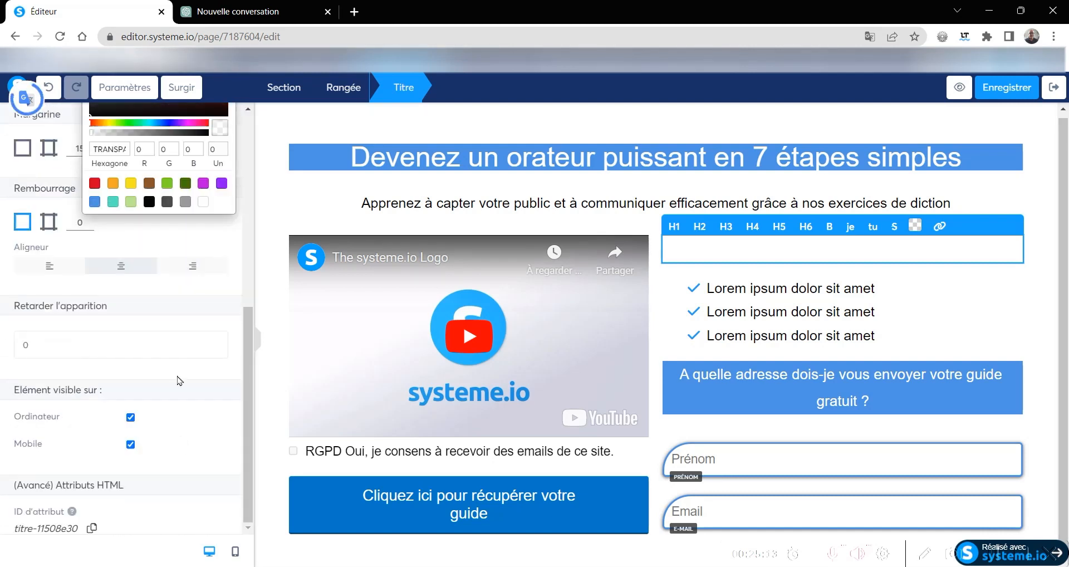
click(94, 201)
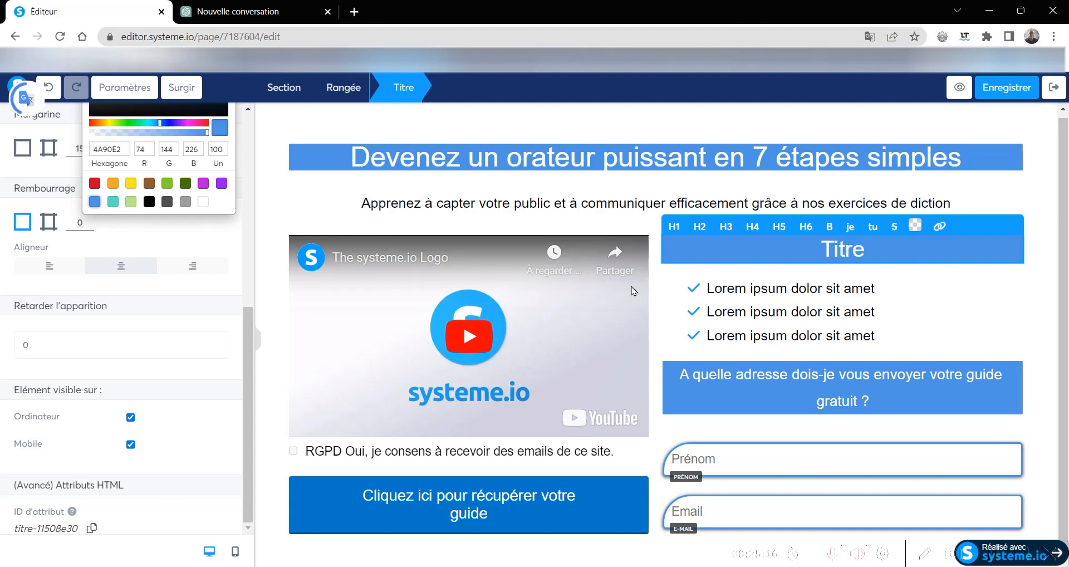
- Replace the placeholder text of the title above the bullet list with "Ce que vous allez découvrir"
click(573, 208)
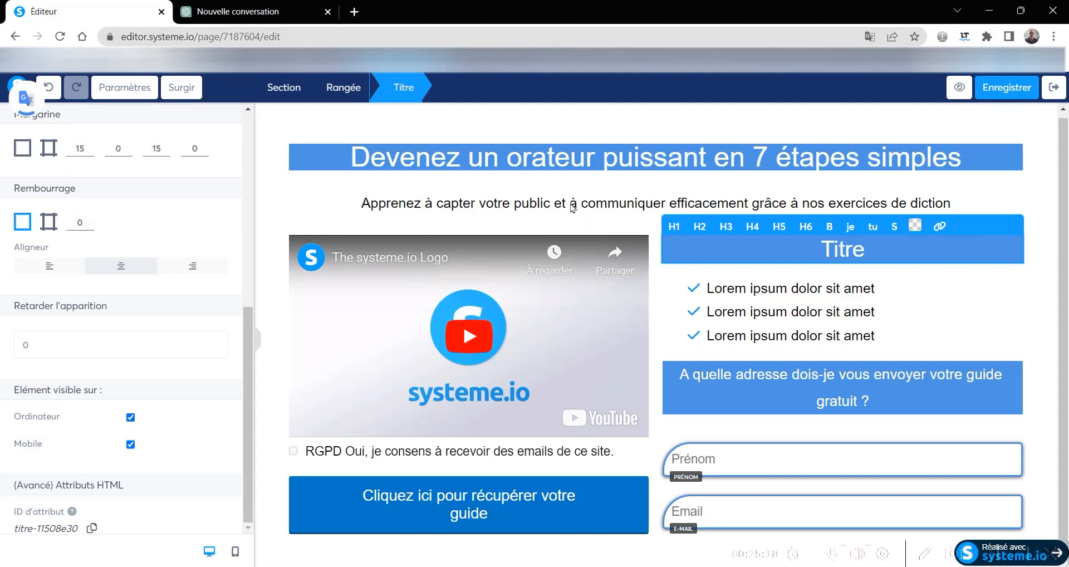
click(949, 183)
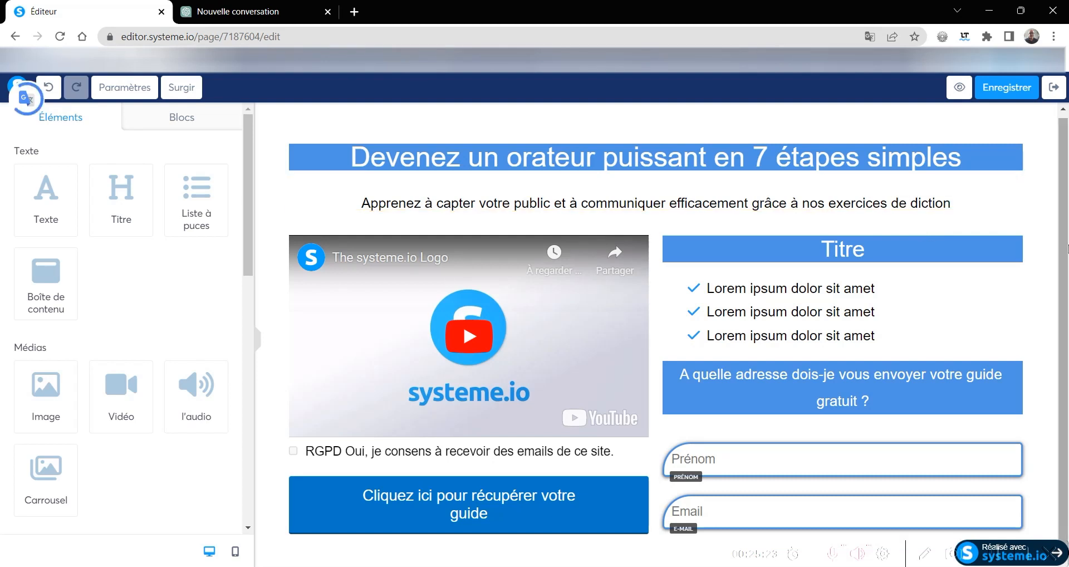
click(875, 250)
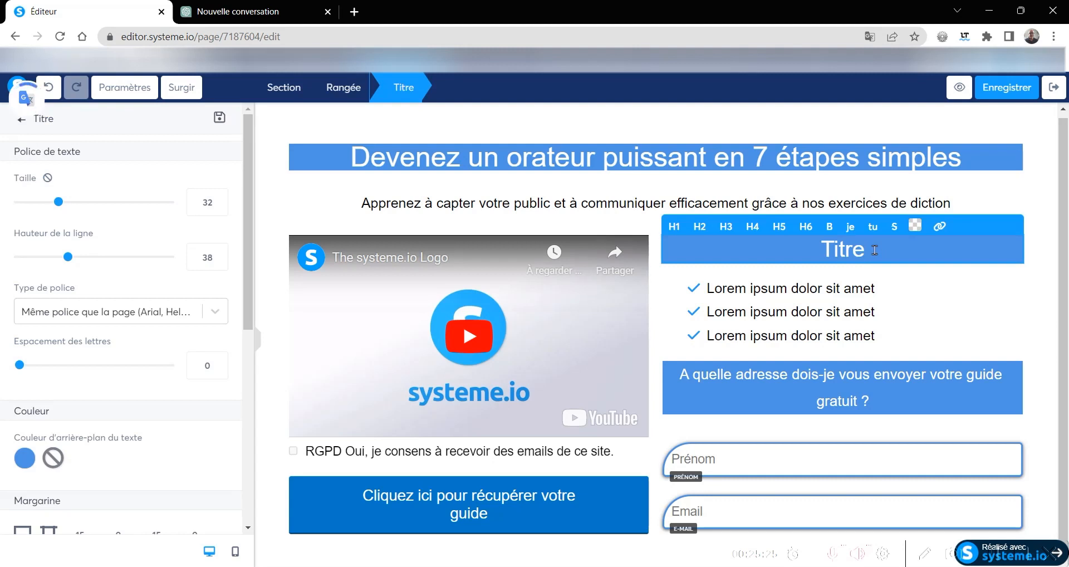
key(BackSpace)
key(BackSpace)
key(BackSpace)
key(BackSpace)
key(BackSpace)
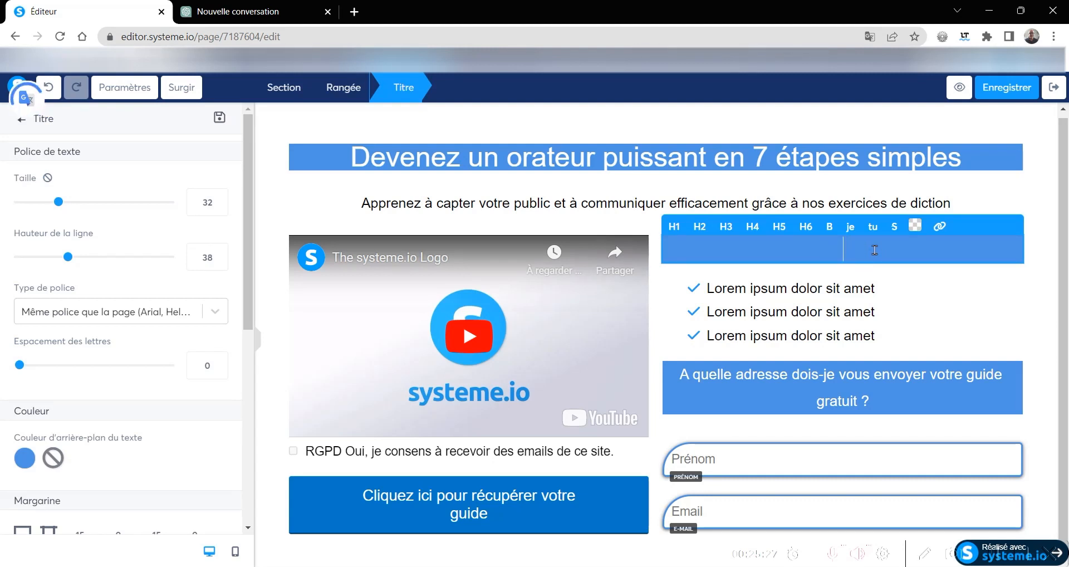
text(Ce)
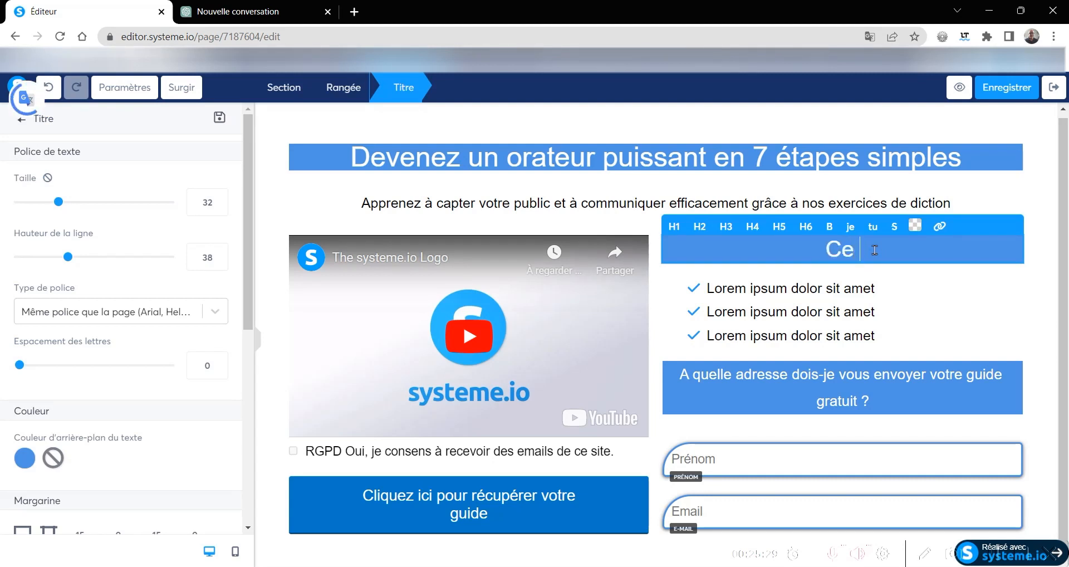
text( que vou)
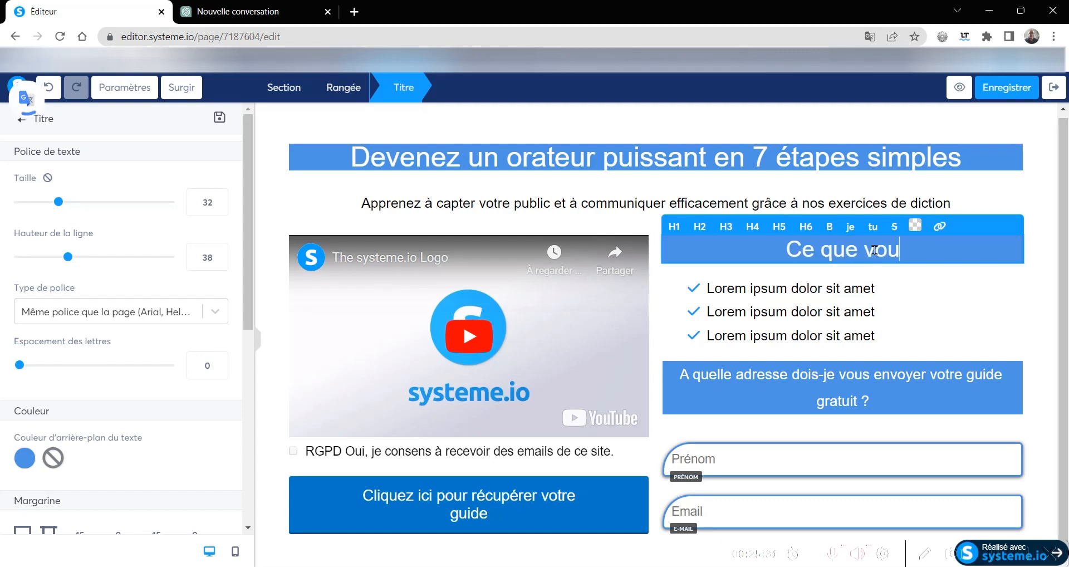
text(s all)
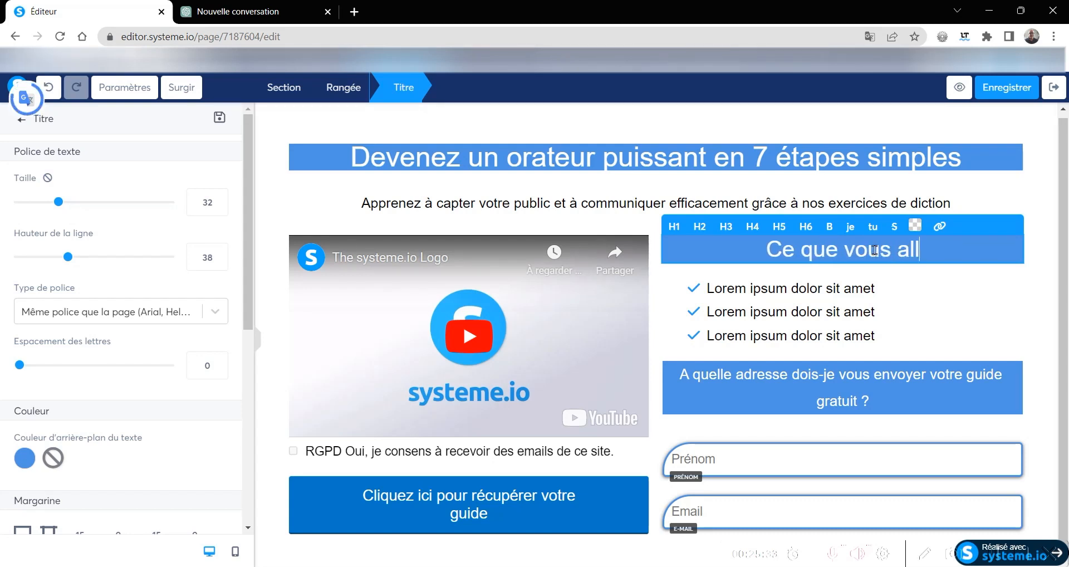
text(ez découvrir)
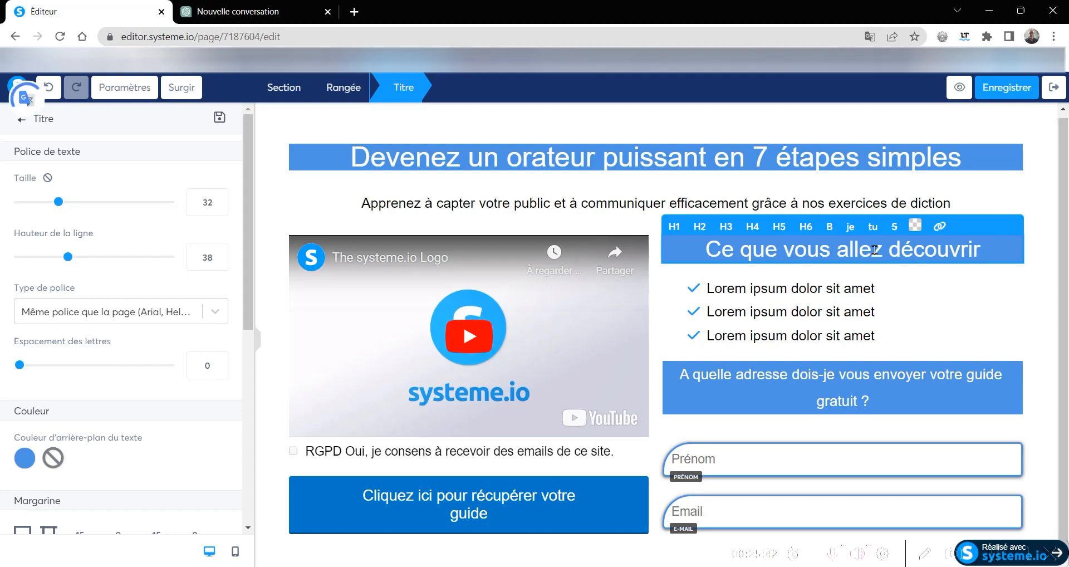
- Reduce the text size of the "Ce que vous allez découvrir" title to 25
click(220, 208)
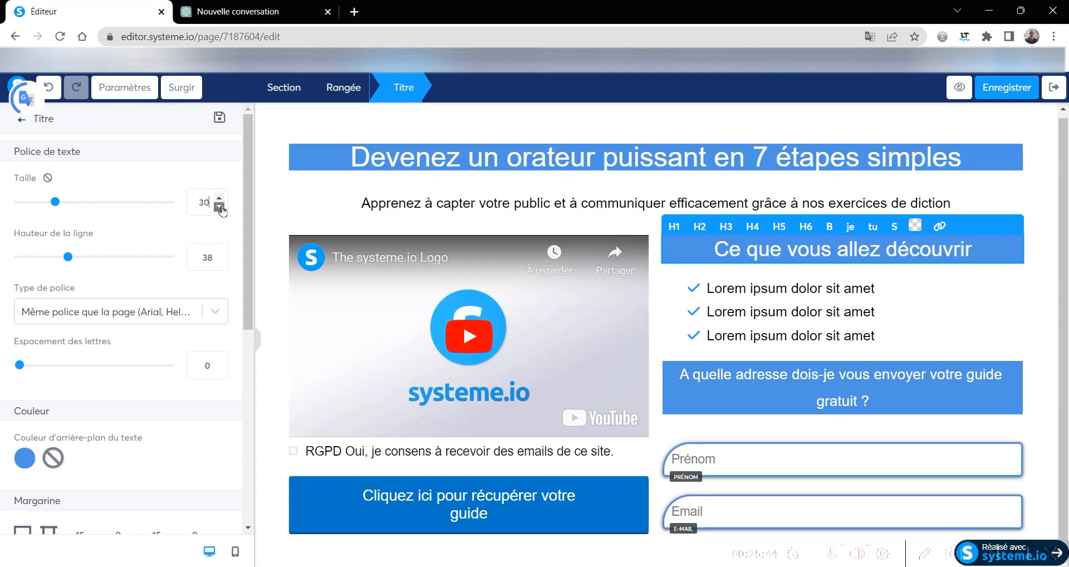
click(220, 208)
click(220, 208)
click(221, 208)
click(221, 207)
click(219, 198)
click(219, 198)
click(219, 199)
click(219, 199)
click(219, 199)
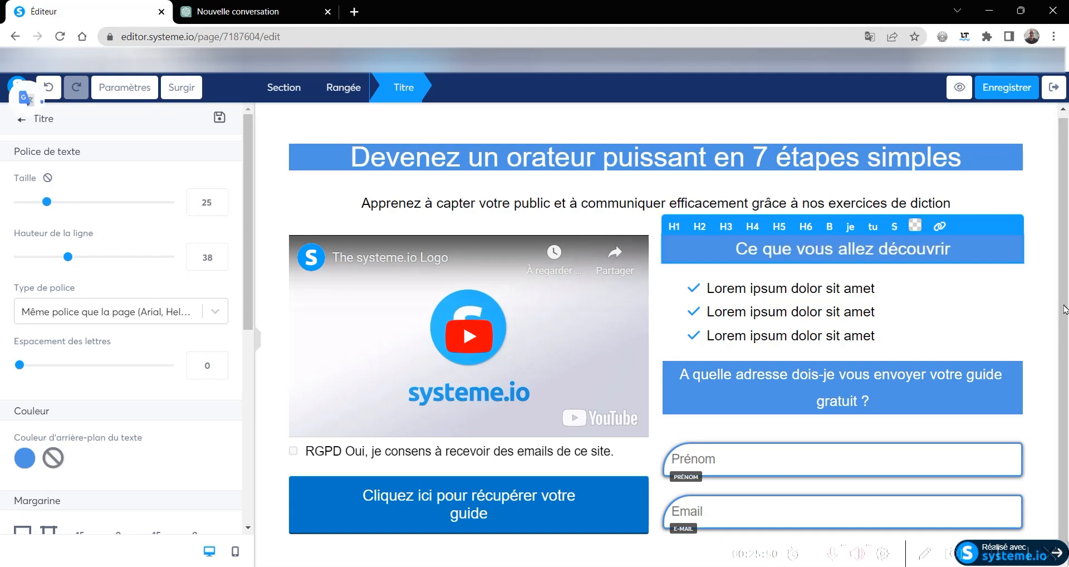
- Extend the title above the list so it reads "Ce que vous allez découvrir dans ce guide :"
click(954, 248)
text(dans )
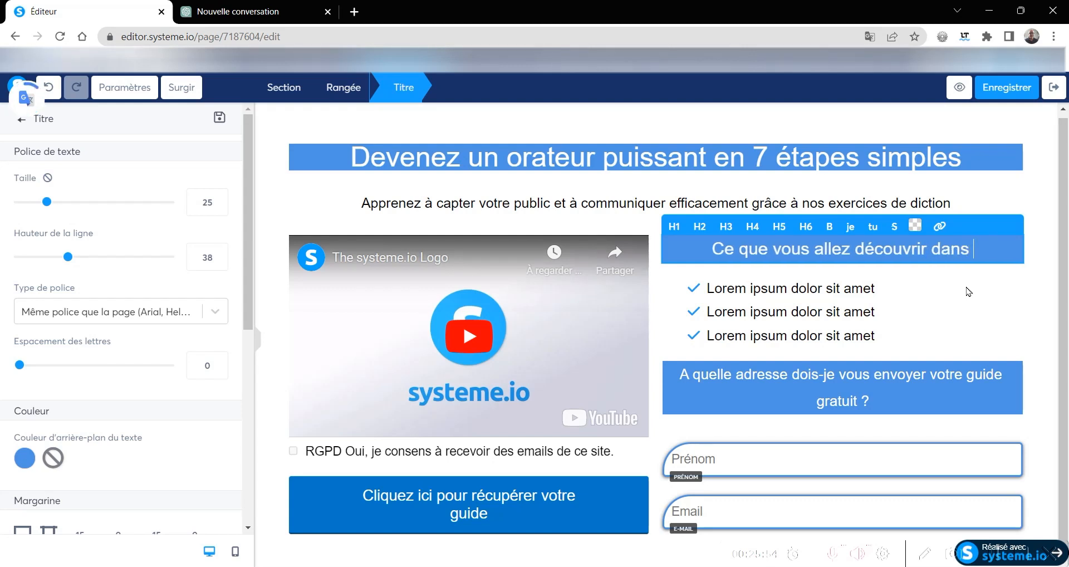
text(ce g)
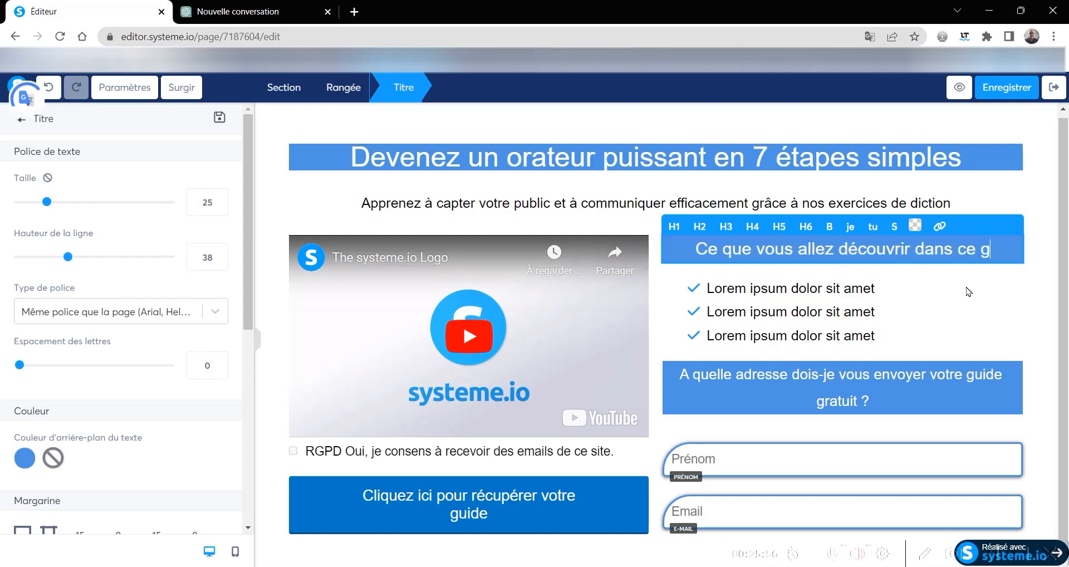
text(uide)
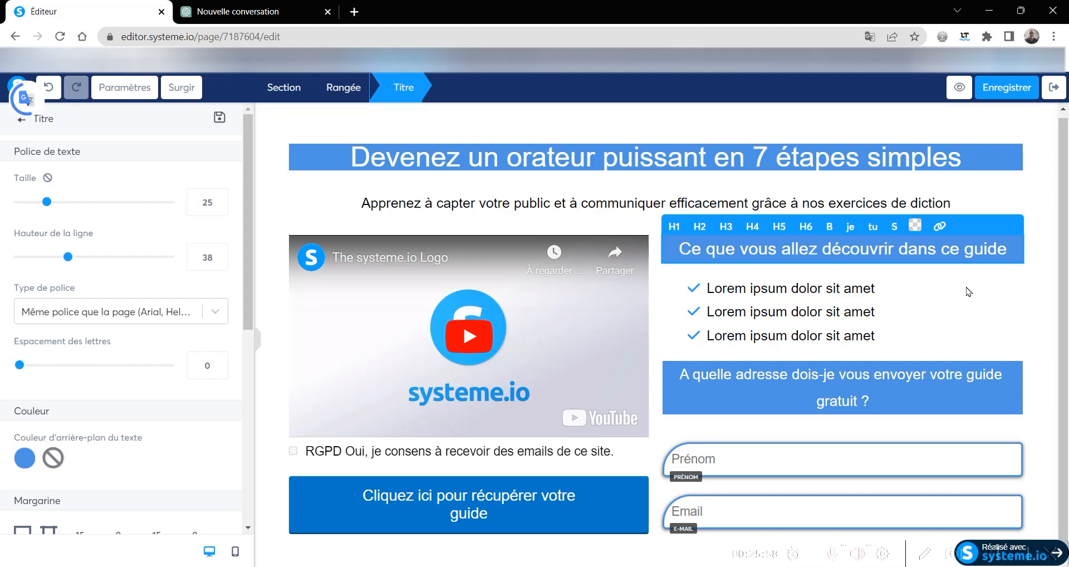
text( /)
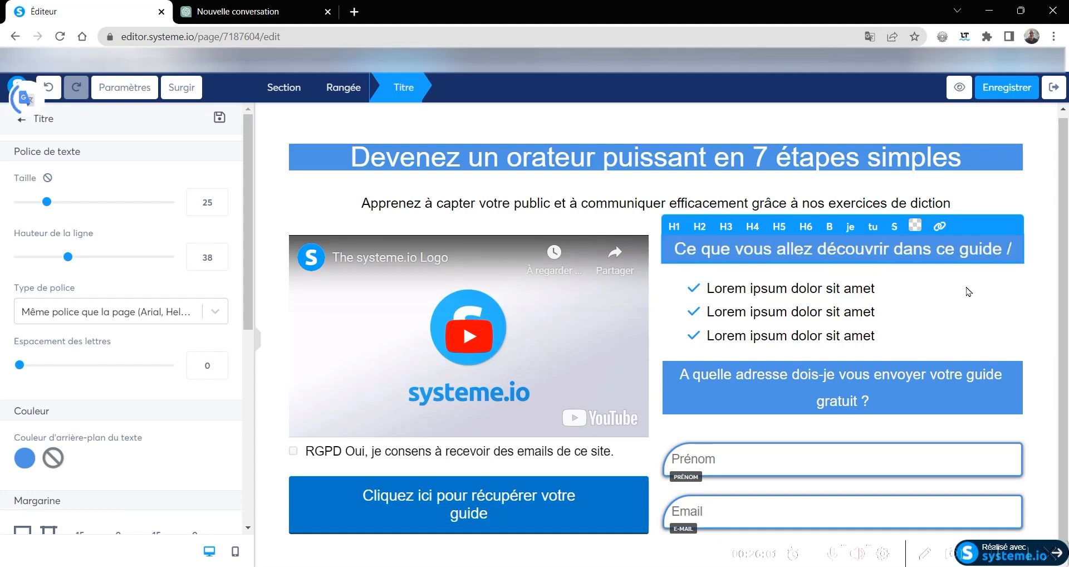
key(BackSpace)
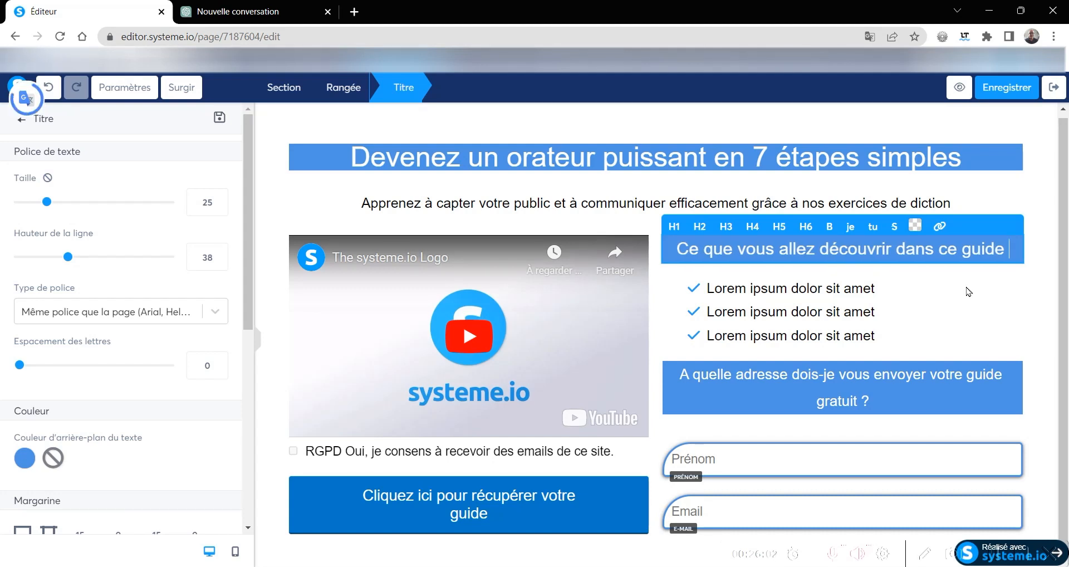
text(:)
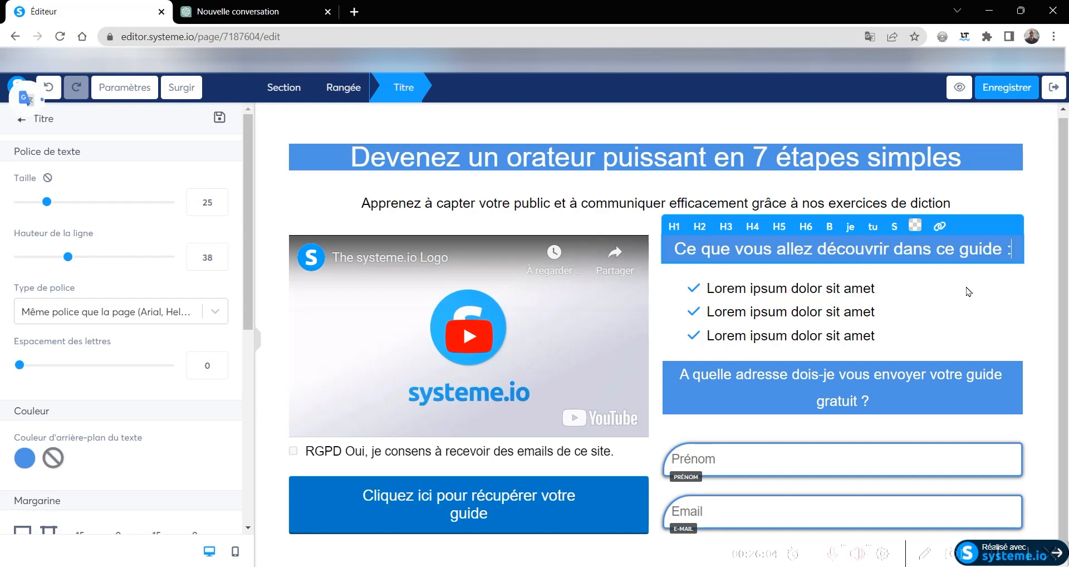
click(898, 325)
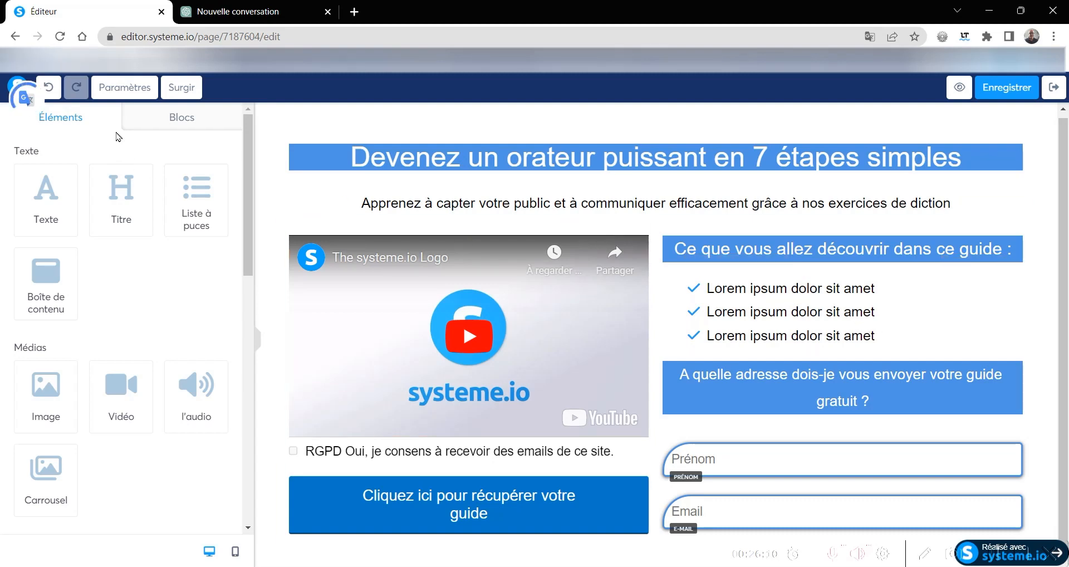
- Switch to the ChatGPT conversation and copy the seven guide content titles, from "Introduction" to "Conseils pour parler en public avec confiance."
click(262, 17)
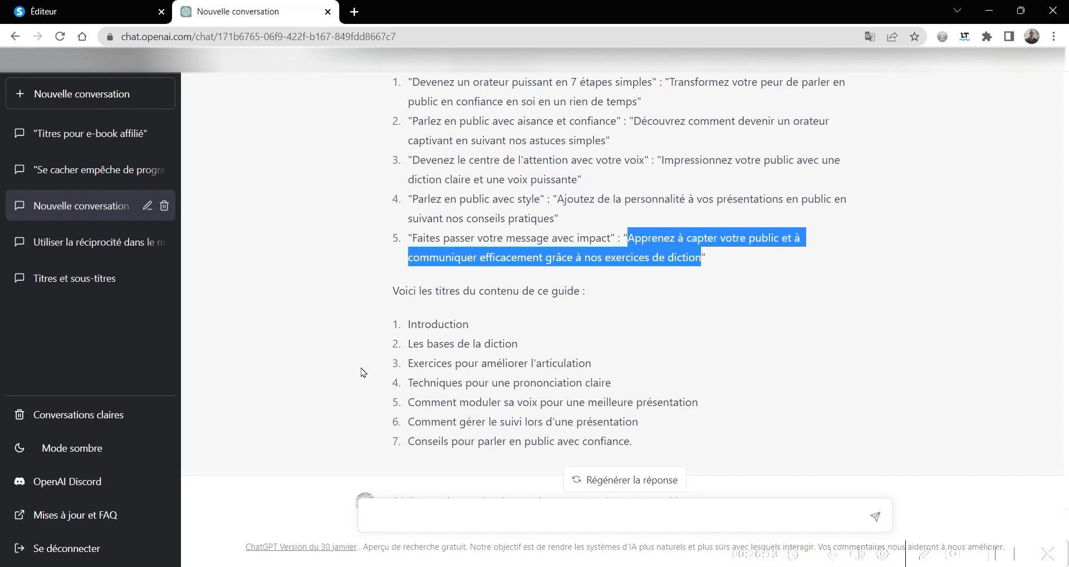
click(650, 448)
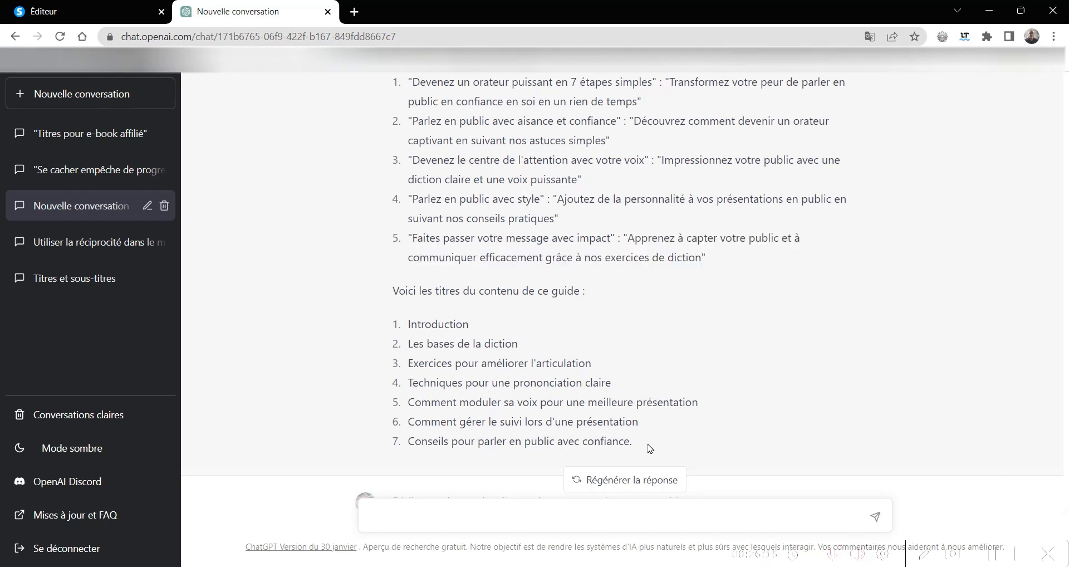
drag(637, 446, 392, 324)
key(ctrl+c)
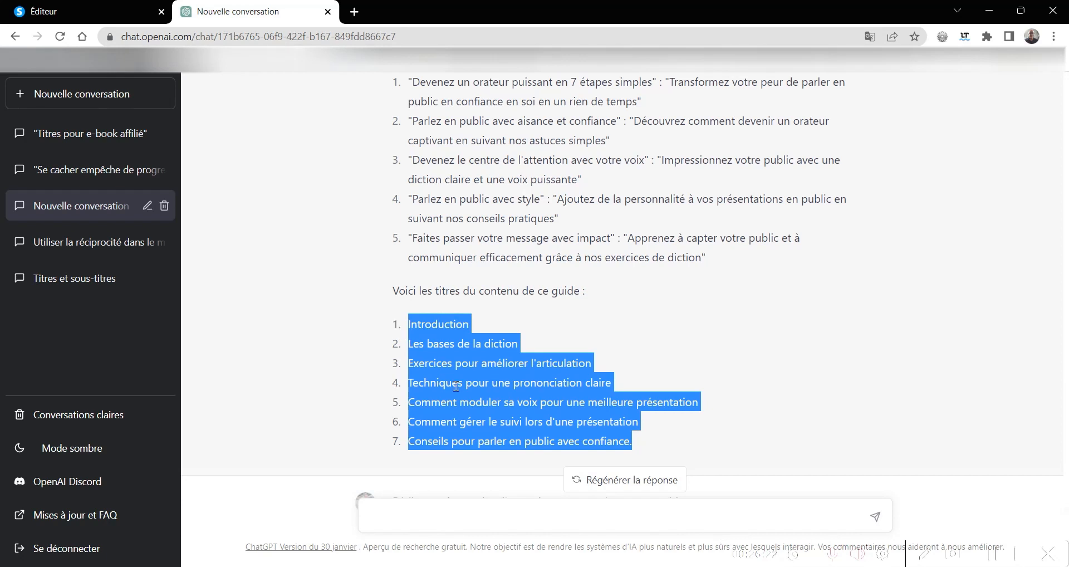
- Return to the systeme.io editor and replace the three Lorem ipsum bullets with the copied list of guide titles
click(84, 11)
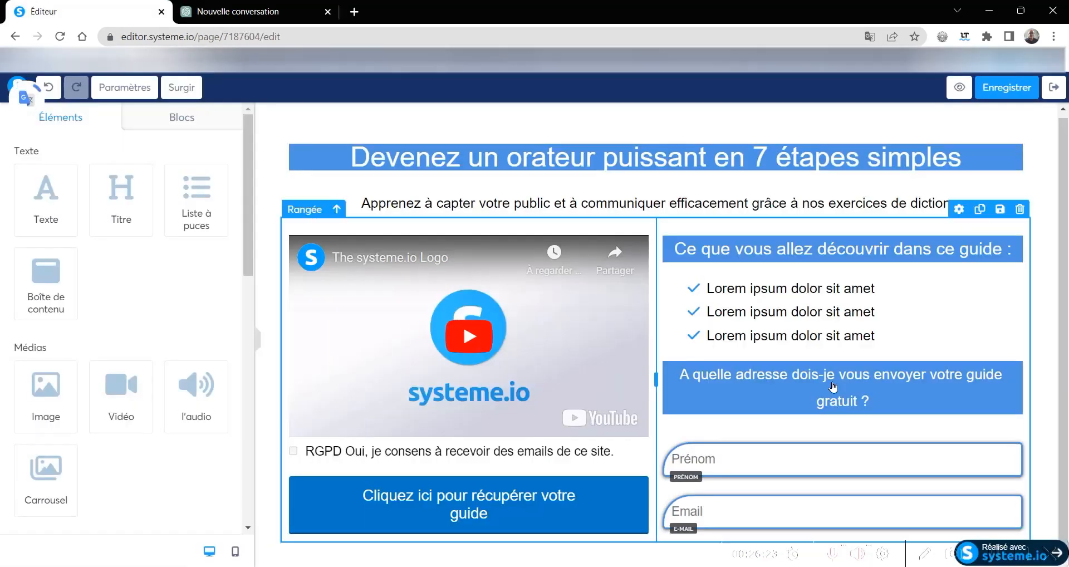
click(876, 337)
drag(876, 337, 671, 292)
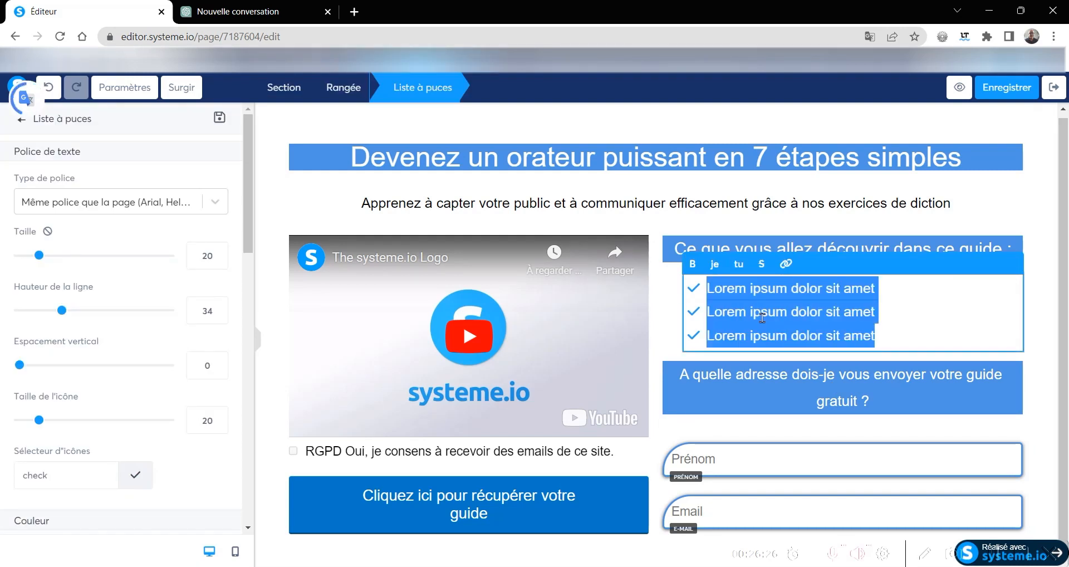
key(ctrl+v)
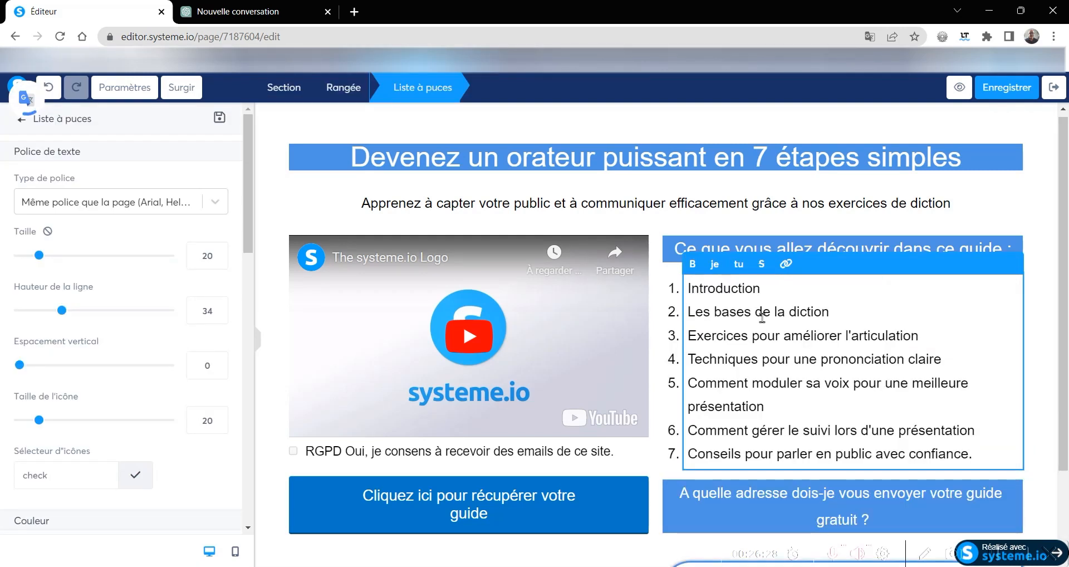
click(1046, 187)
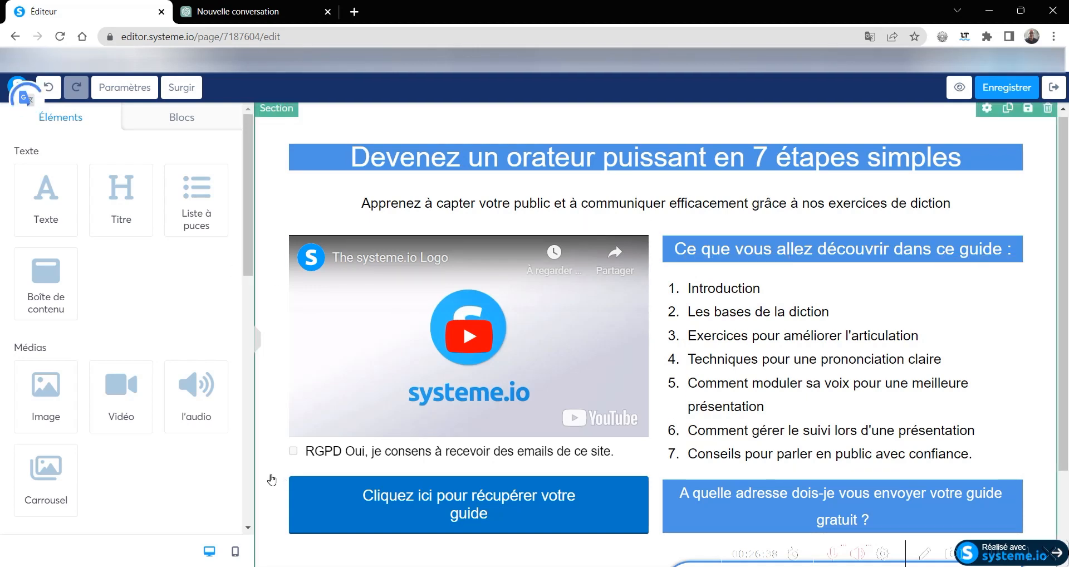
- Move the Prénom and Email form fields under the video, above the RGPD consent checkbox
scroll(273, 477, down, 2)
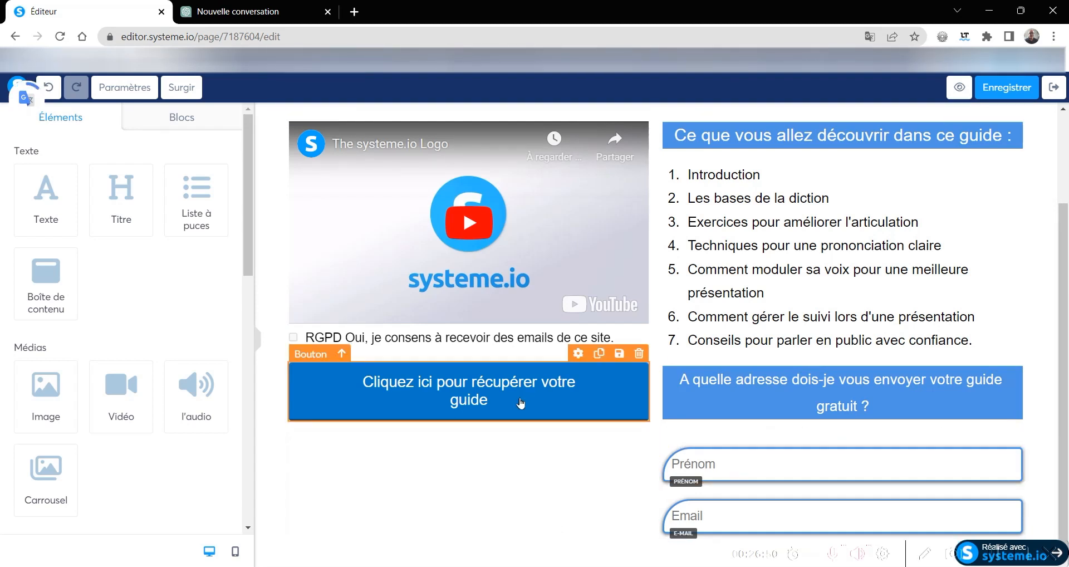
drag(825, 470, 457, 321)
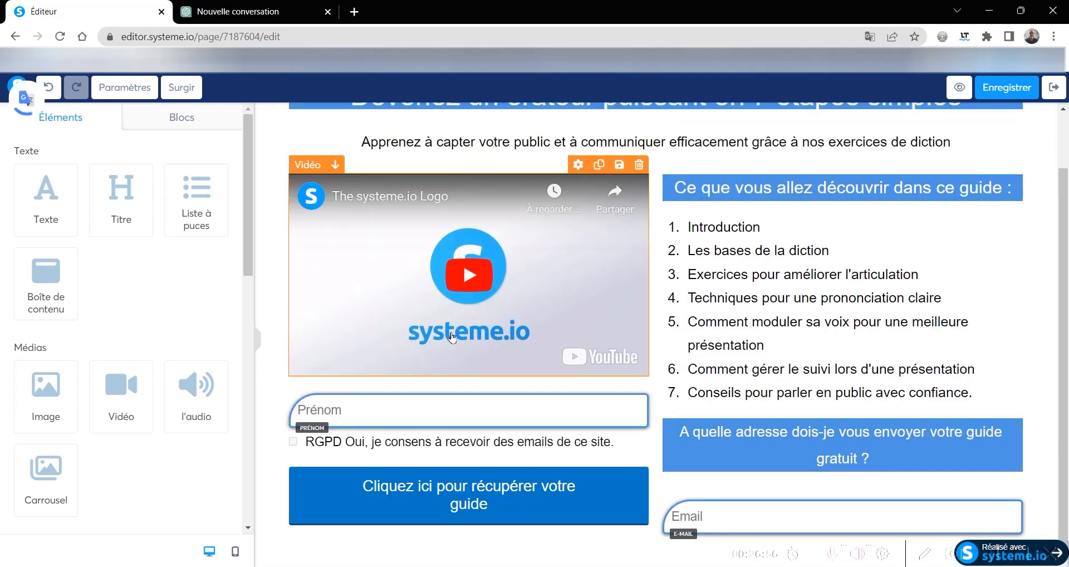
drag(827, 515, 488, 426)
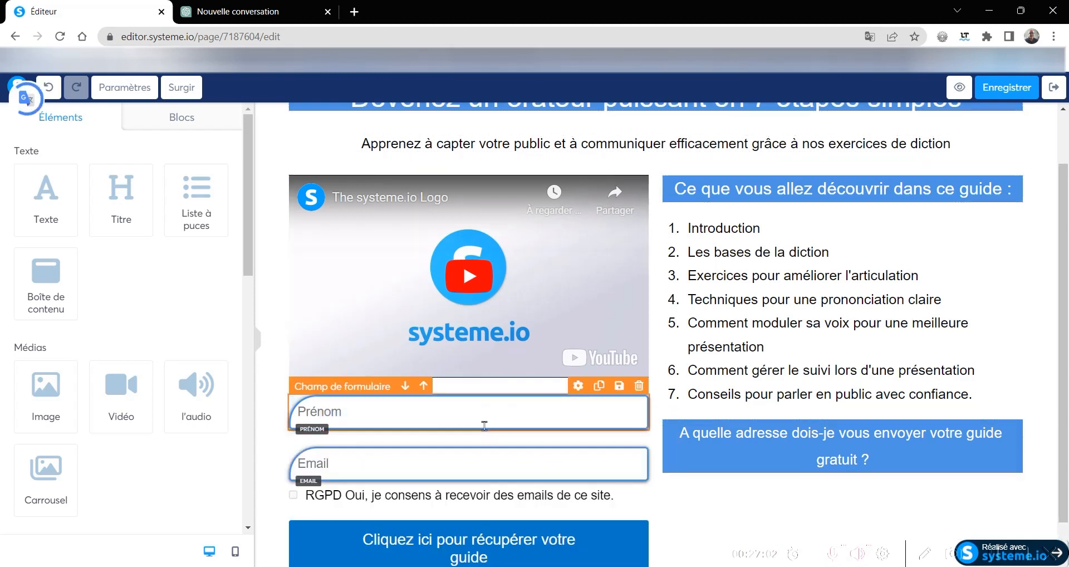
scroll(665, 366, down, 1)
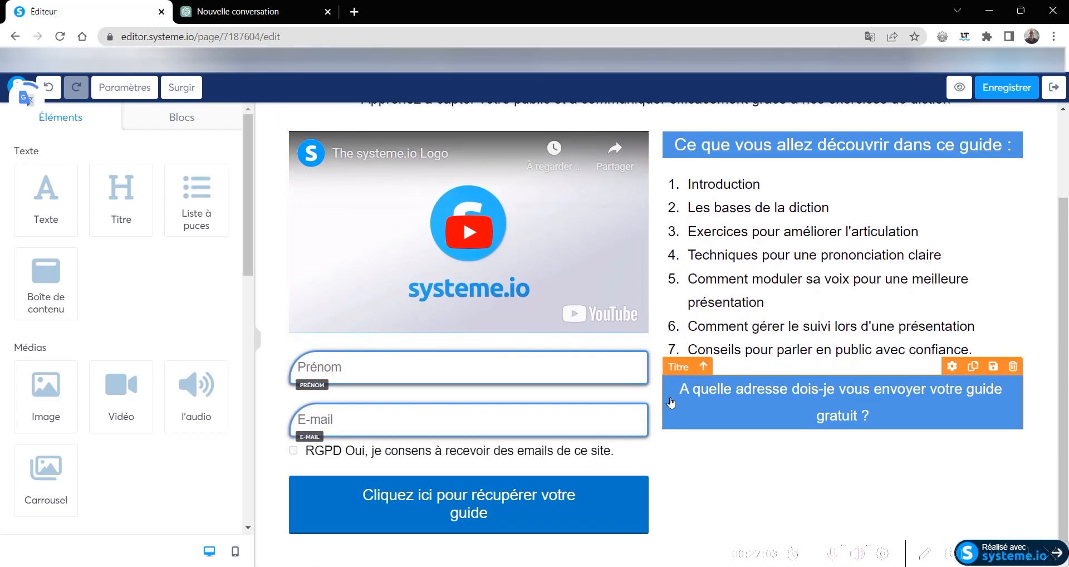
- Set the top padding of the two-column row holding the video and the guide list to 13
scroll(771, 462, up, 2)
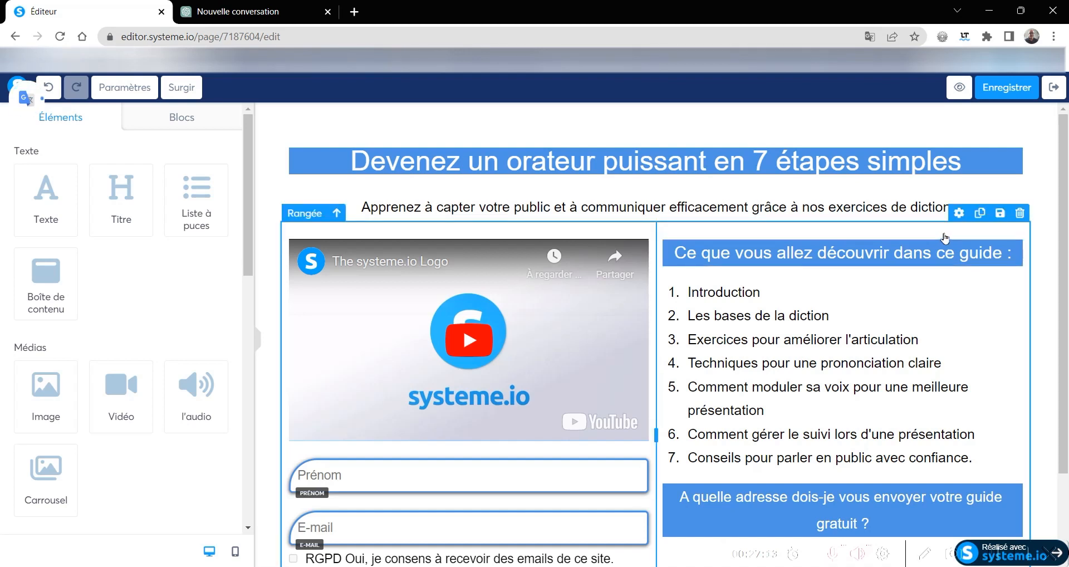
click(959, 214)
scroll(959, 218, down, 2)
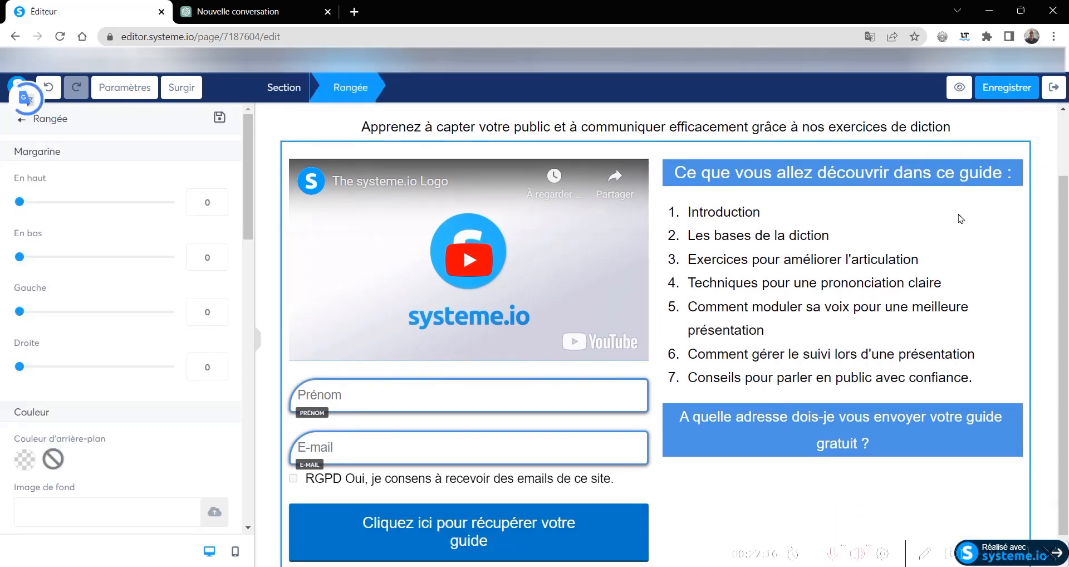
scroll(21, 309, down, 7)
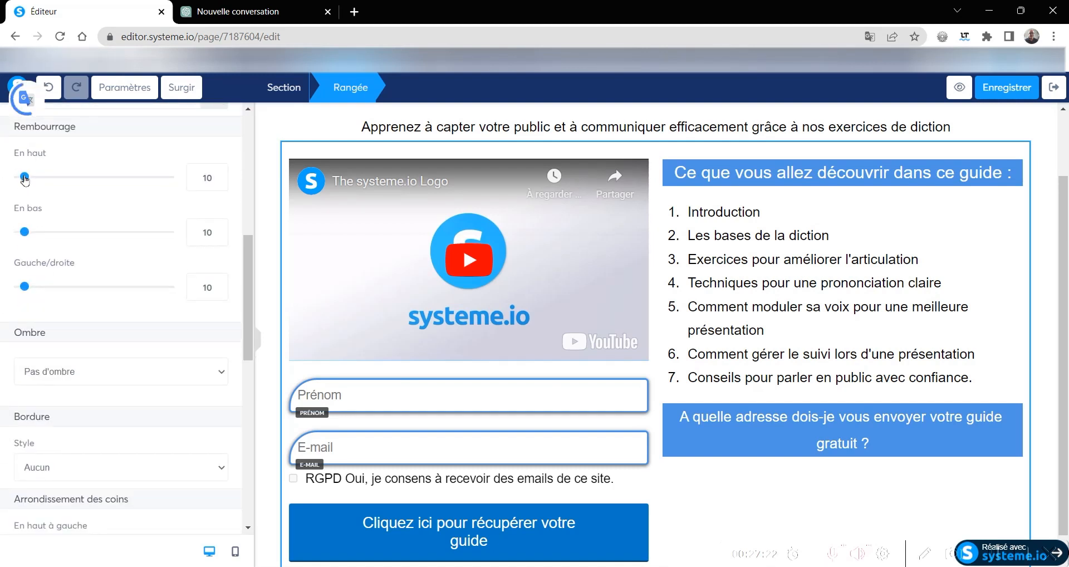
mouse_move(24, 178)
mouse_down()
mouse_move(37, 180)
mouse_move(28, 180)
mouse_up()
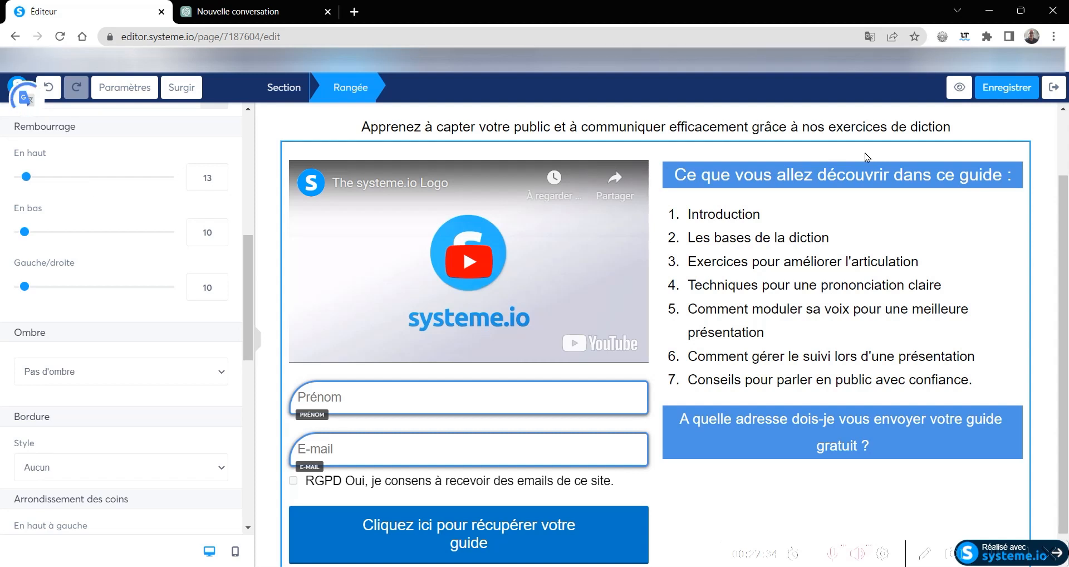
click(1044, 181)
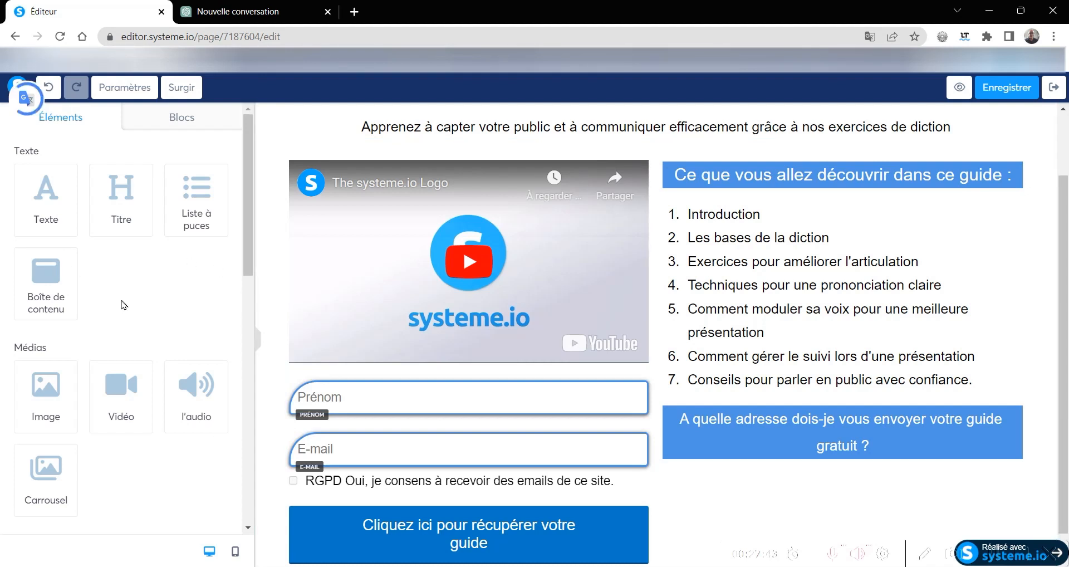
- Look through the available page elements, from media and column layouts to the form, social and Autre groups
scroll(124, 305, down, 4)
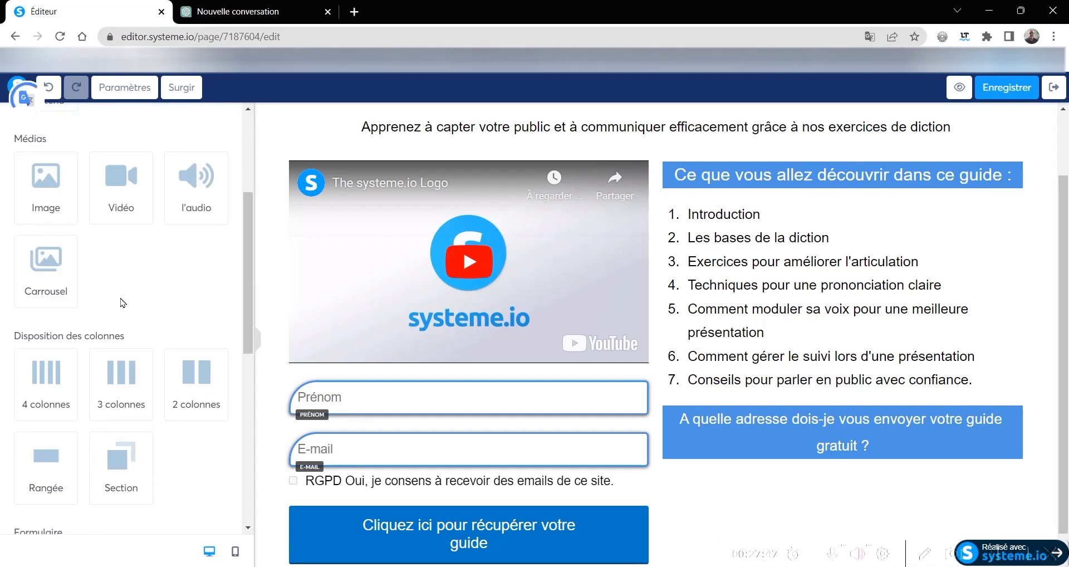
scroll(88, 302, down, 4)
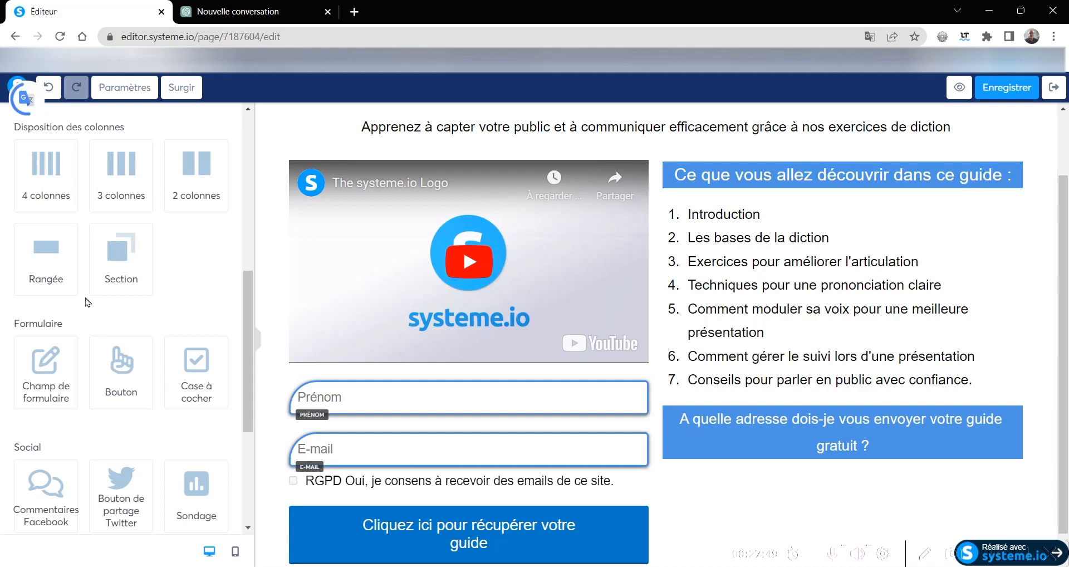
scroll(88, 301, down, 4)
scroll(91, 306, down, 2)
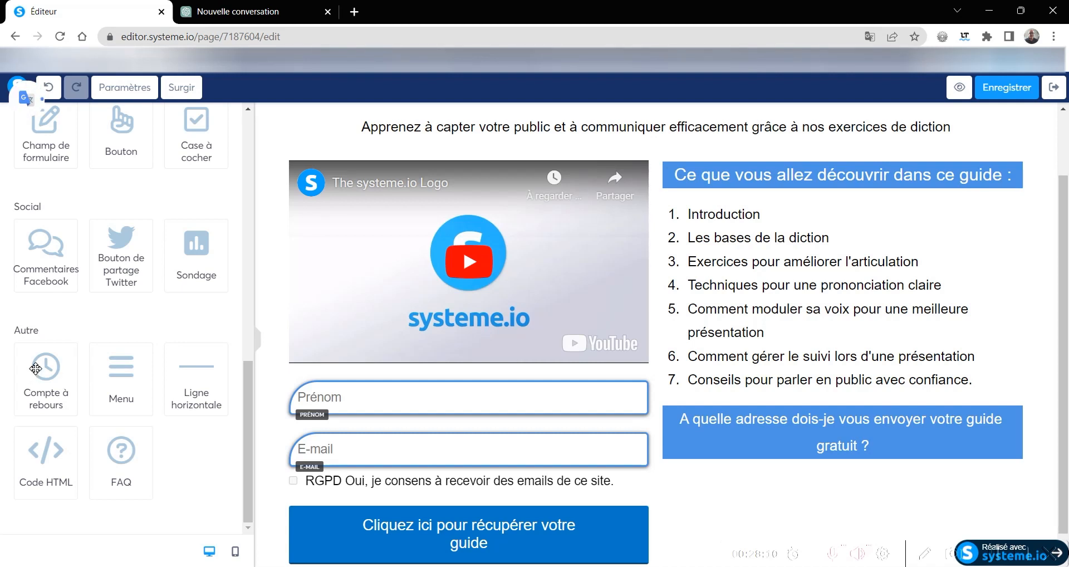
- Add a Compte à rebours countdown between the numbered guide list and the "A quelle adresse dois-je vous envoyer votre guide gratuit ?" title
drag(45, 370, 866, 468)
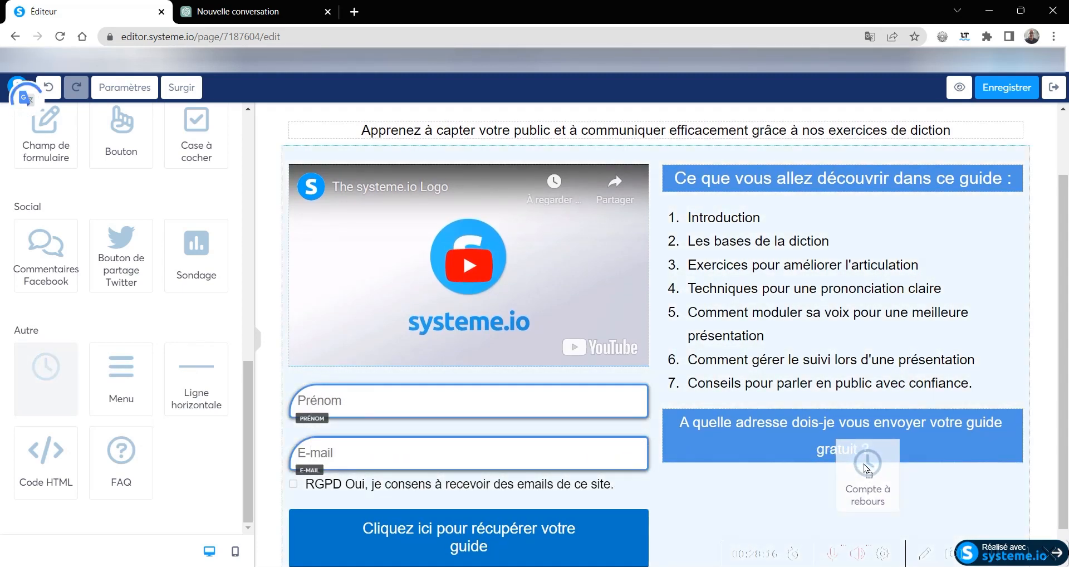
drag(866, 468, 869, 401)
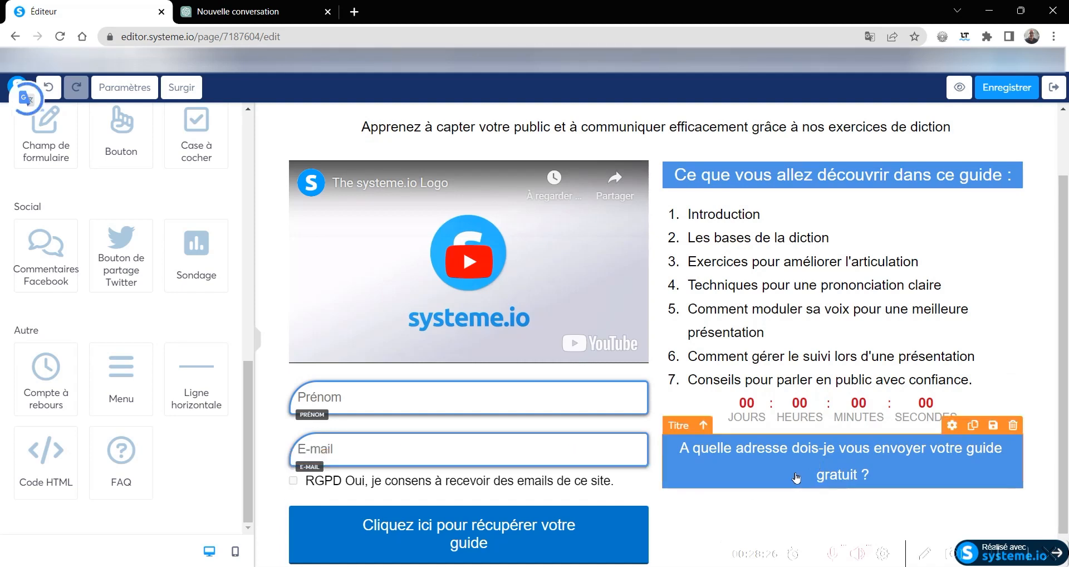
- Move the "A quelle adresse dois-je vous envoyer votre guide gratuit ?" title between the video and the Prénom field
drag(780, 468, 423, 391)
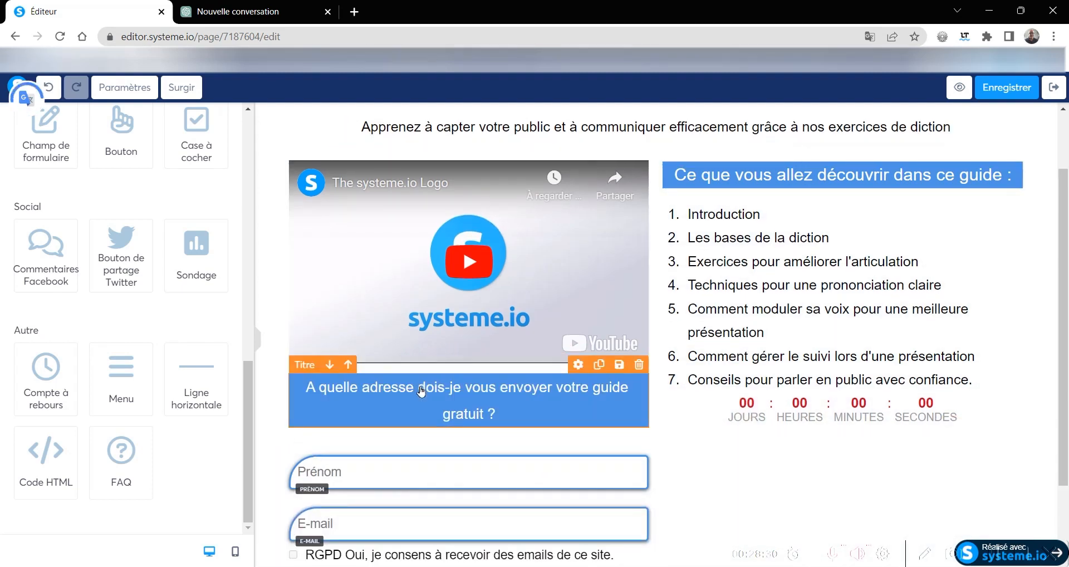
scroll(755, 420, down, 2)
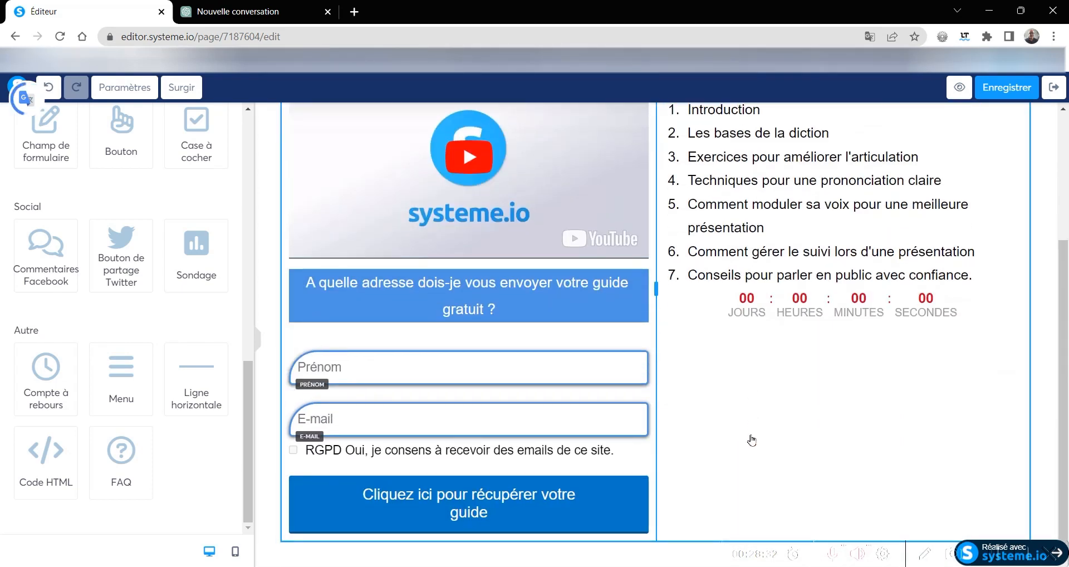
scroll(750, 443, up, 3)
scroll(750, 444, down, 3)
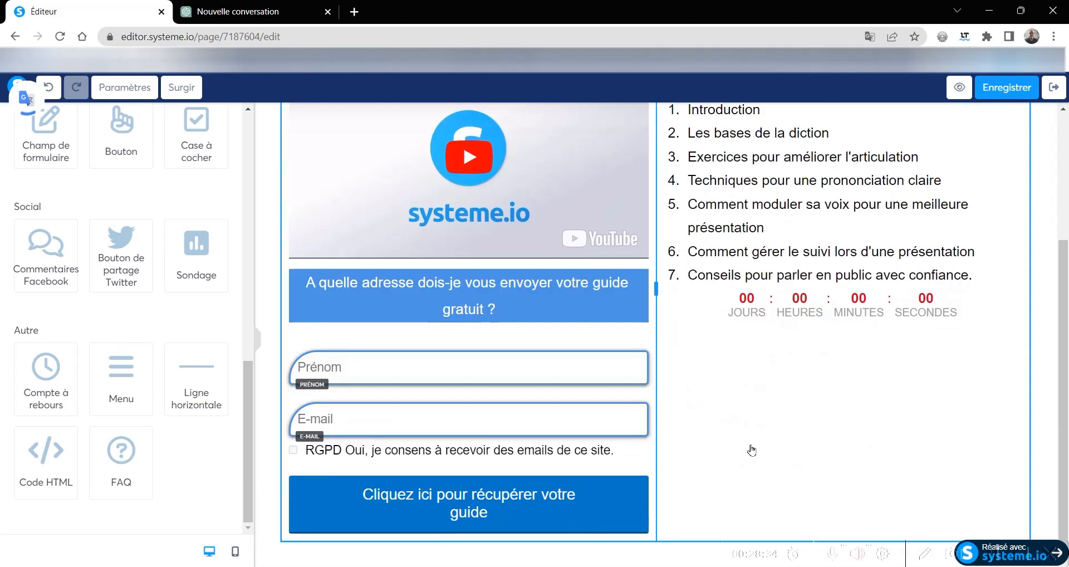
scroll(751, 449, up, 3)
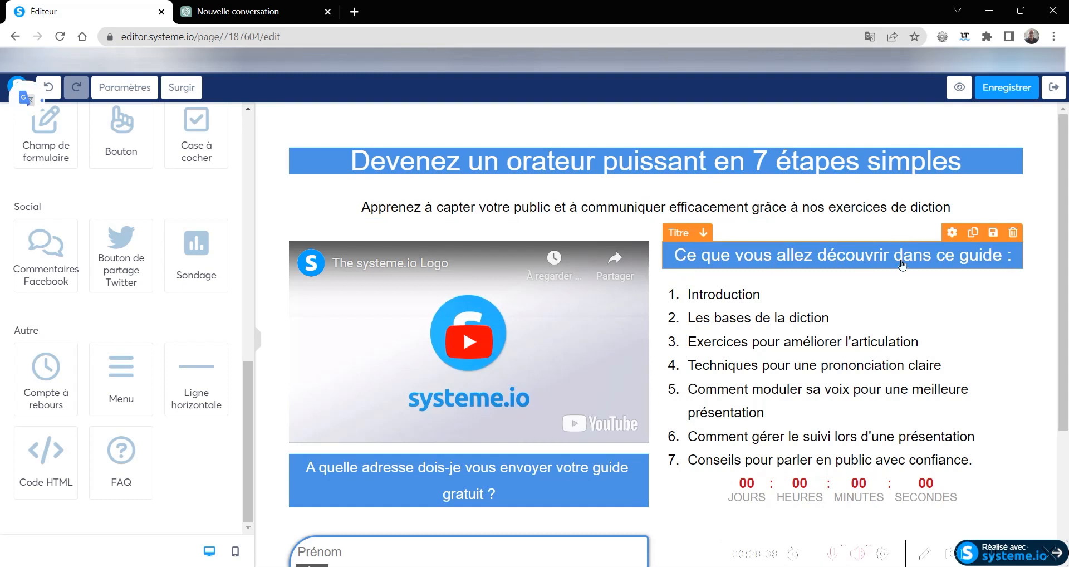
- Set the top margin of the "Ce que vous allez découvrir dans ce guide :" title to 98
click(954, 234)
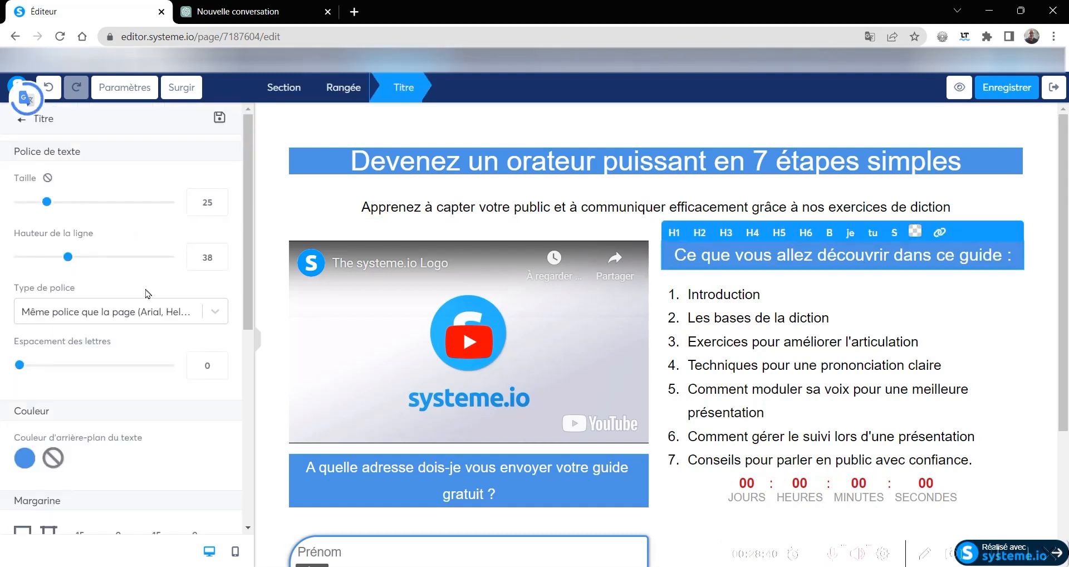
scroll(60, 369, down, 4)
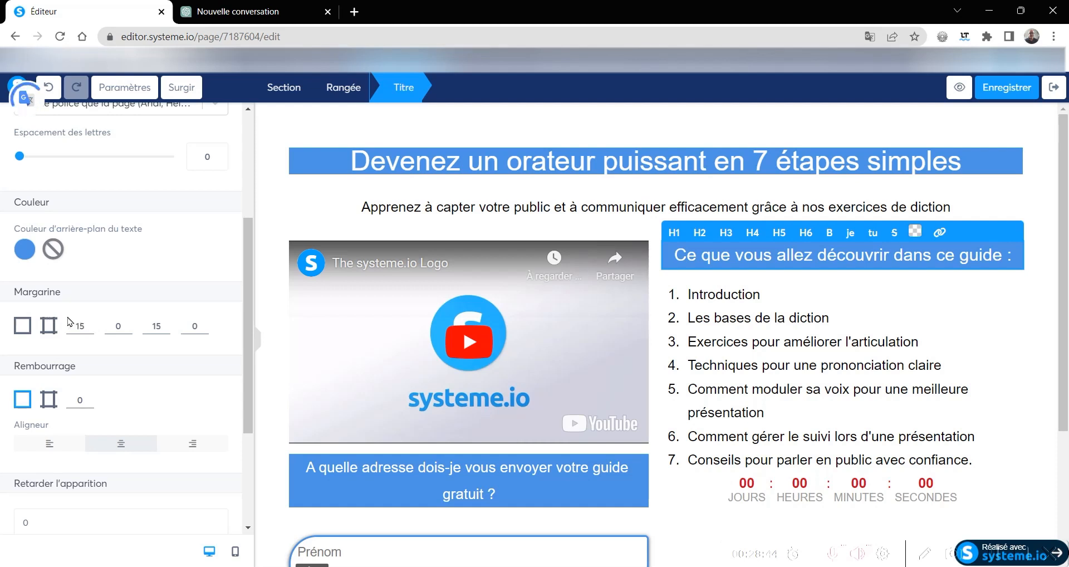
drag(89, 325, 89, 326)
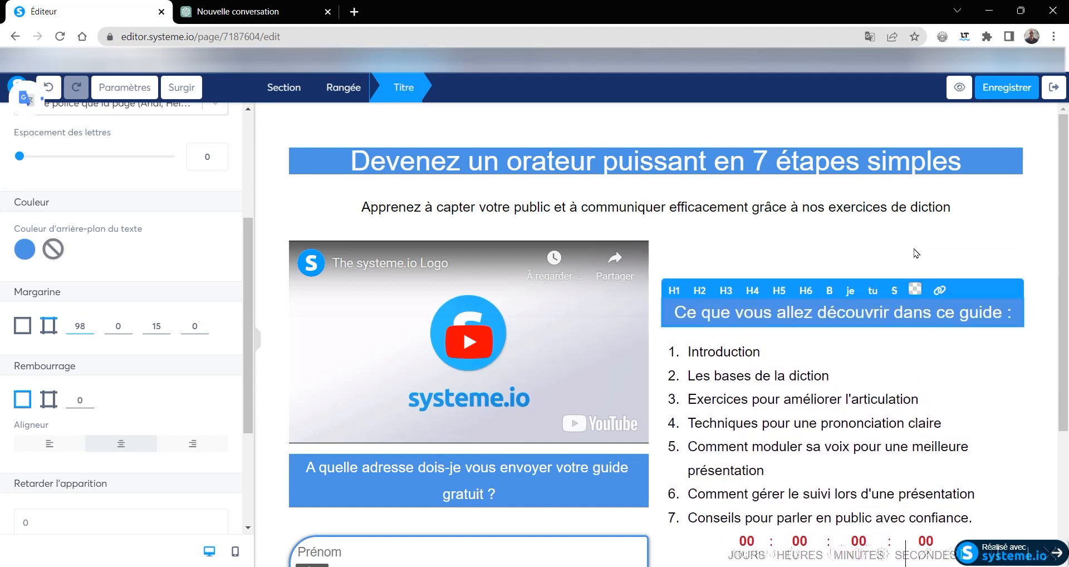
click(914, 253)
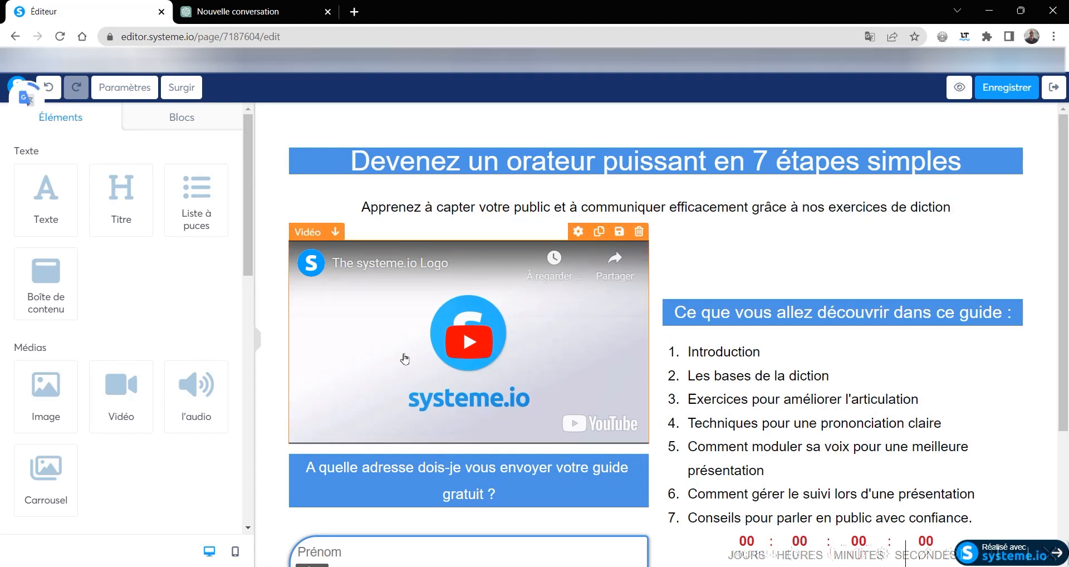
- Switch to the mobile layout and set the font size of the "Devenez un orateur puissant en 7 étapes simples" title to 20
click(235, 553)
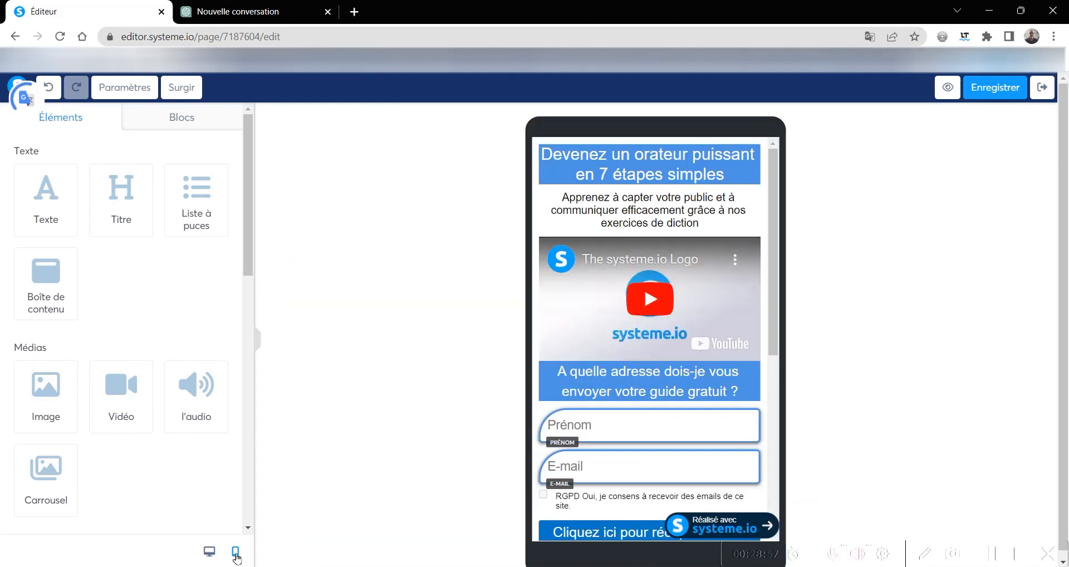
click(668, 398)
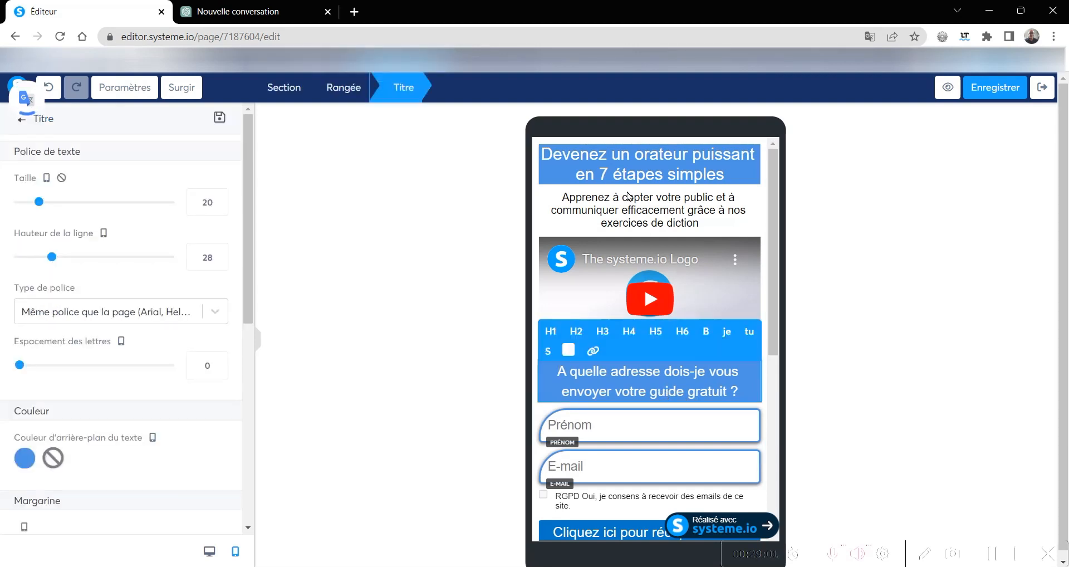
key(Escape)
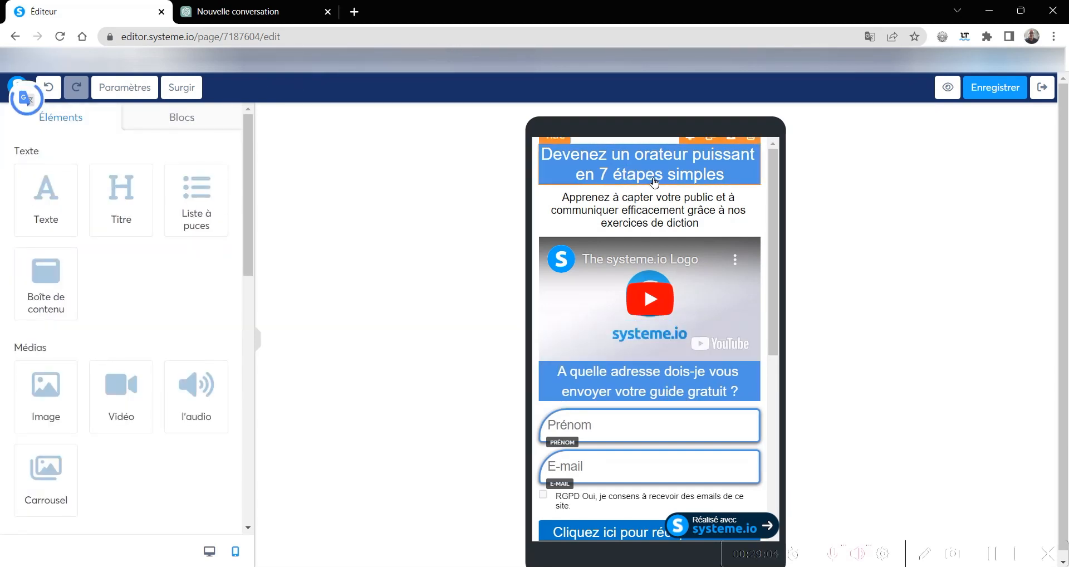
triple_click(650, 177)
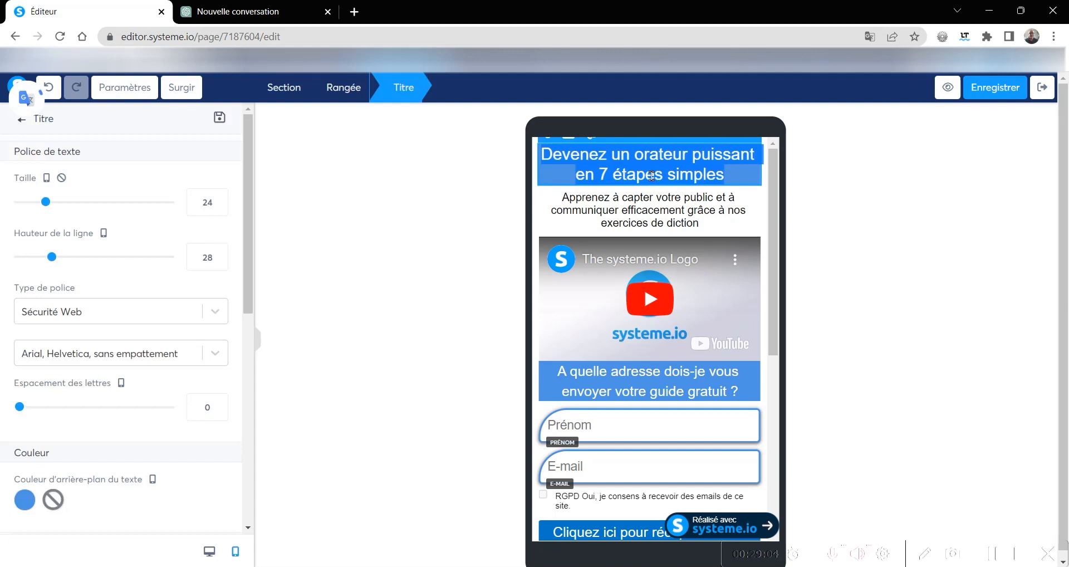
click(220, 206)
click(219, 207)
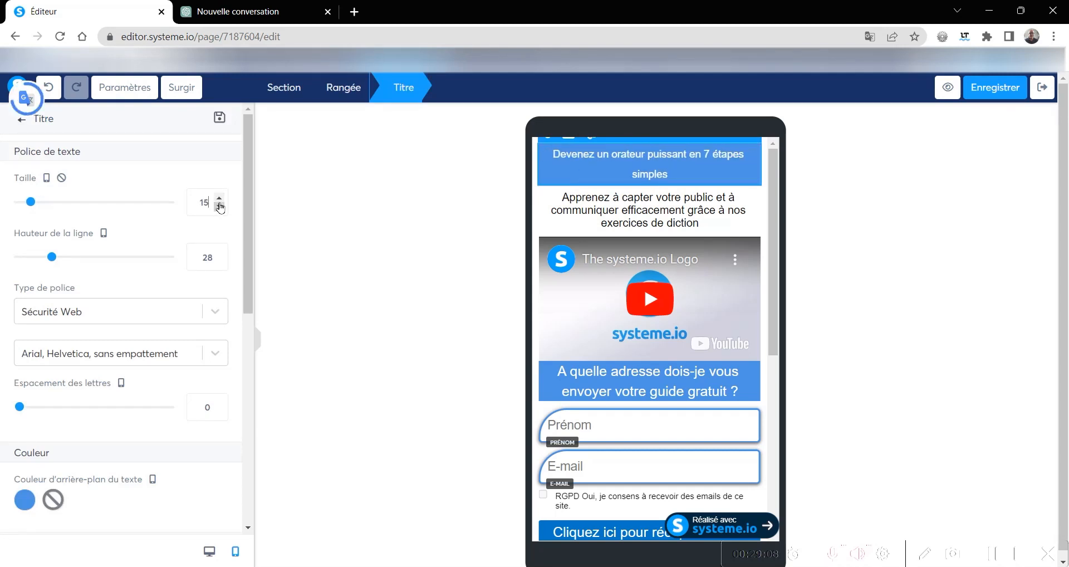
click(220, 197)
click(220, 197)
click(220, 198)
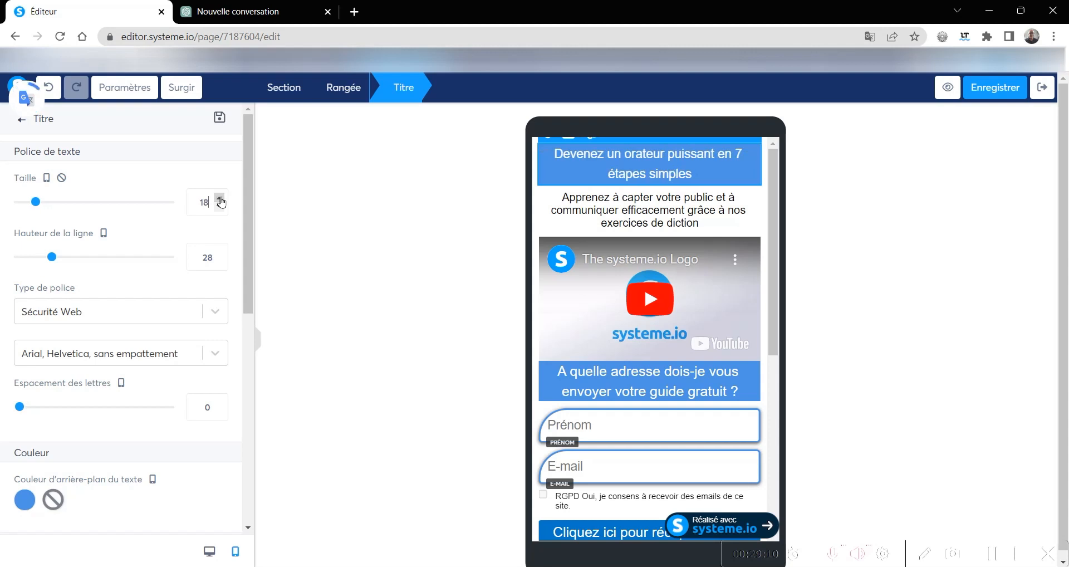
click(220, 198)
click(220, 199)
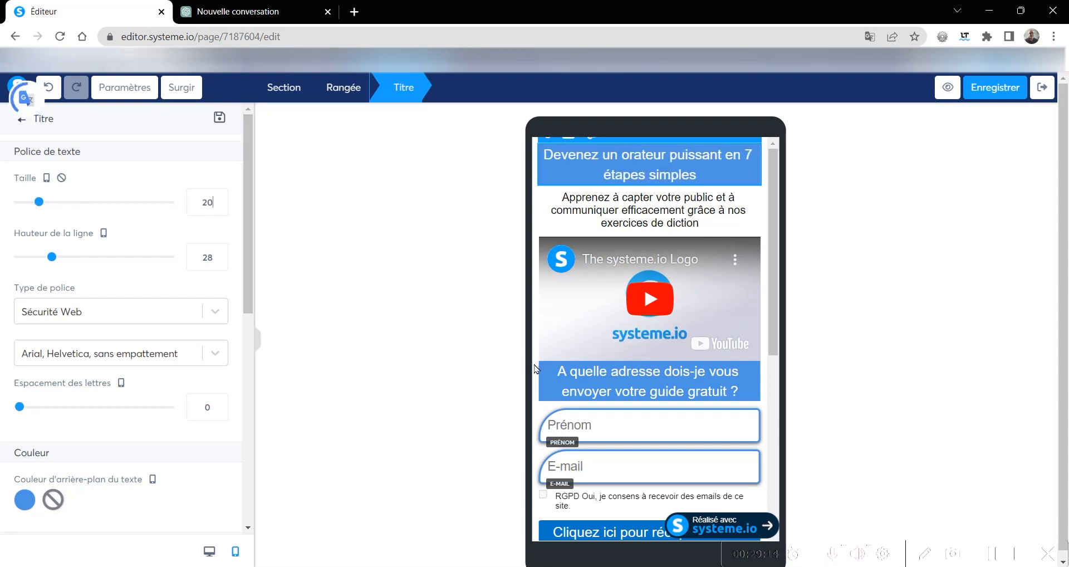
- Set the mobile font size of the "A quelle adresse dois-je vous envoyer votre guide gratuit ?" title to 17
click(631, 391)
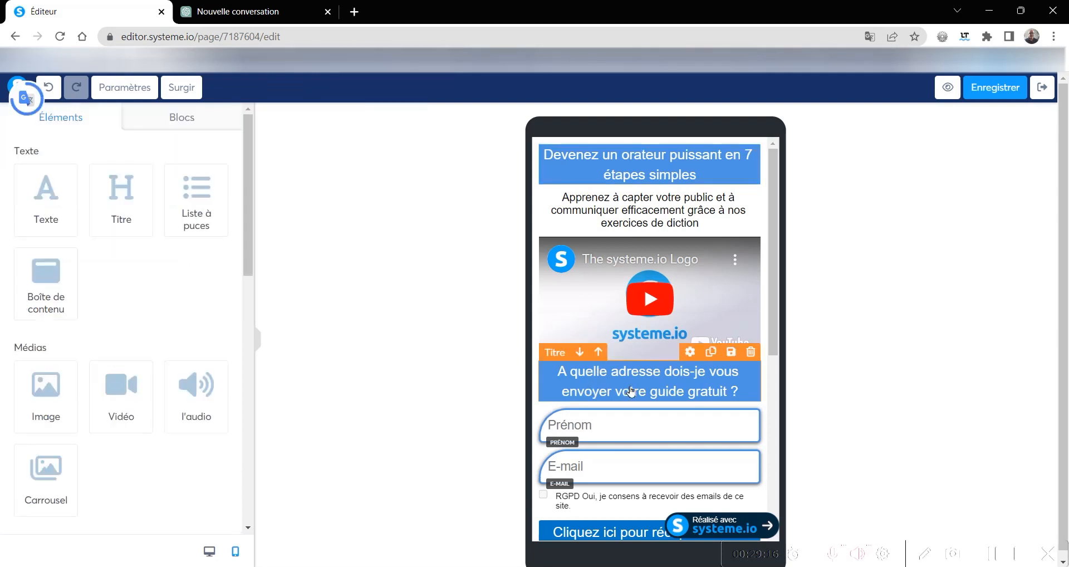
click(693, 352)
click(220, 208)
click(220, 208)
click(220, 208)
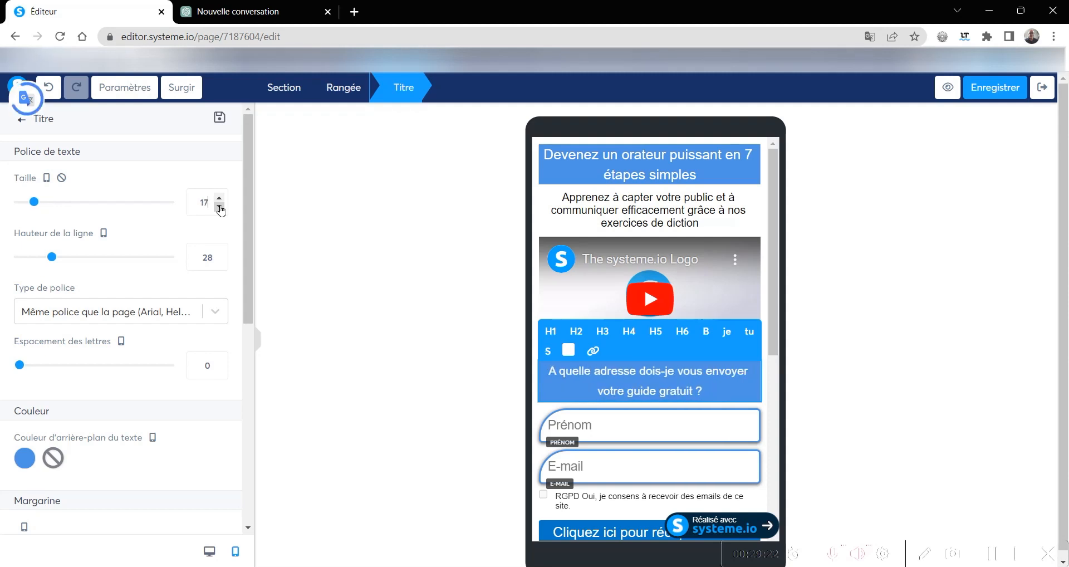
scroll(637, 393, down, 4)
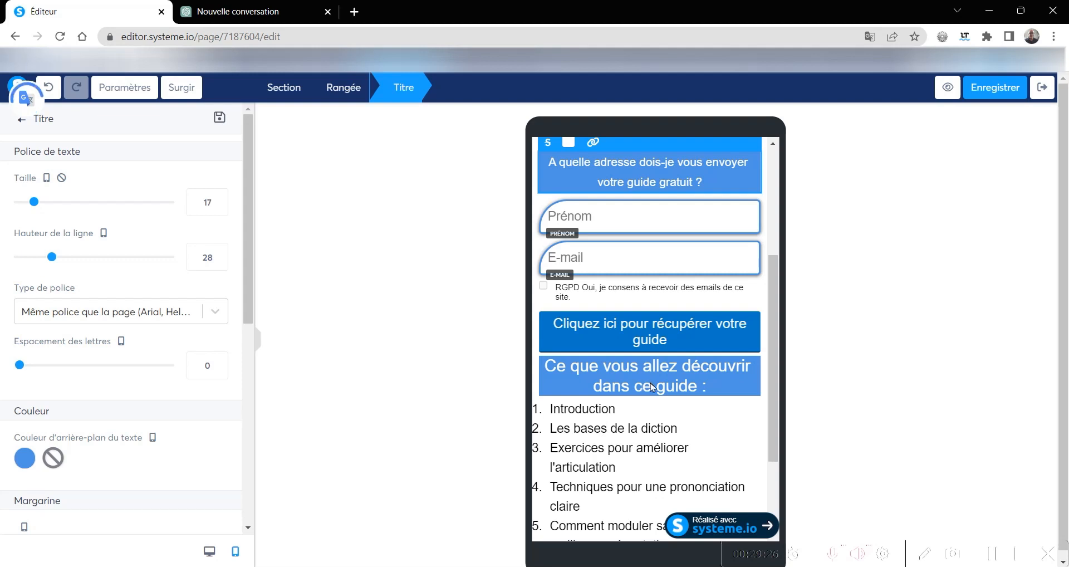
key(Escape)
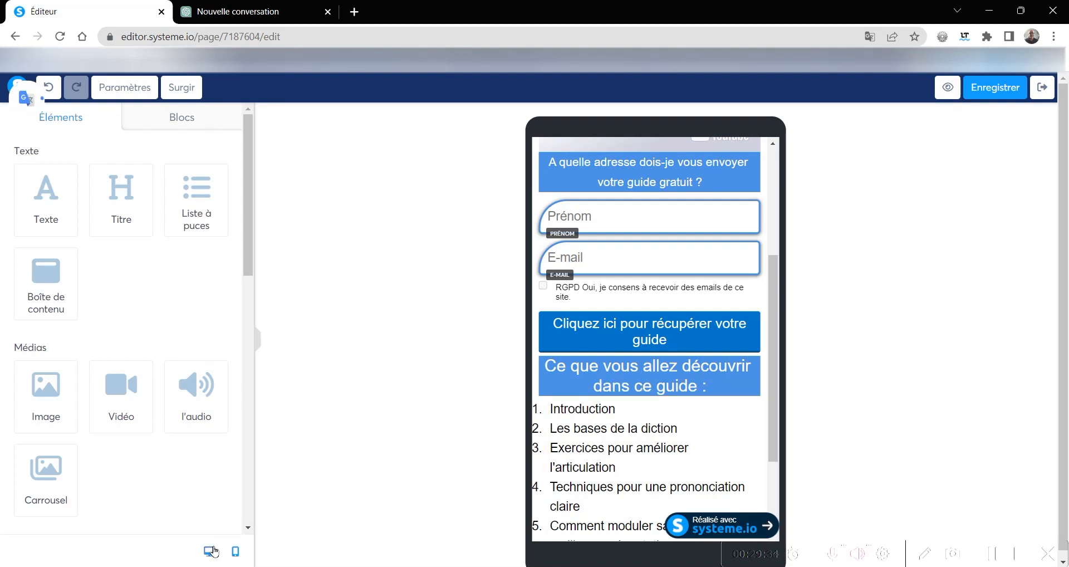
- Set the mobile font size of the "Ce que vous allez découvrir dans ce guide :" title to 20
click(682, 370)
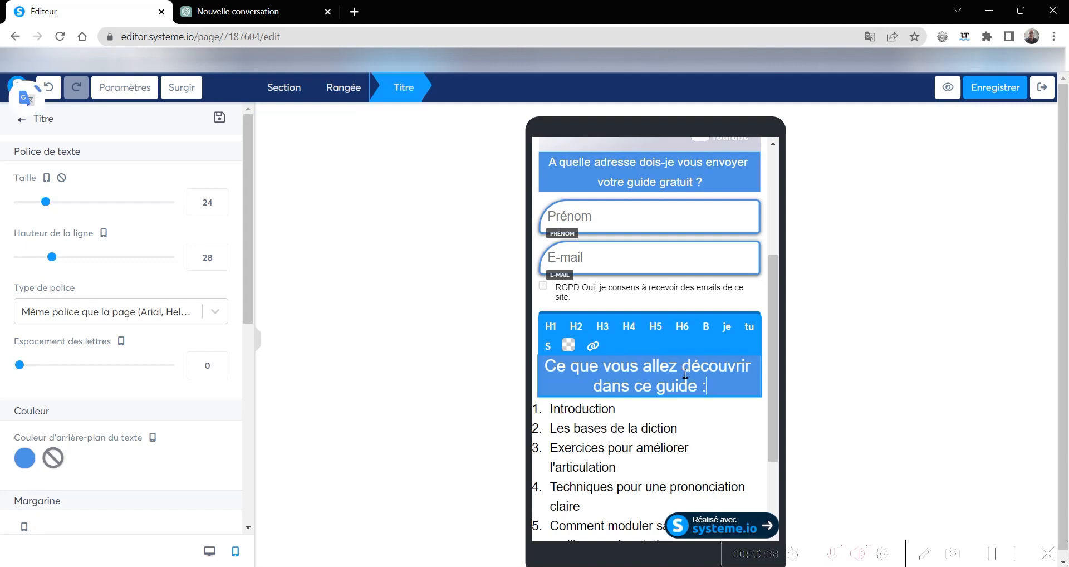
click(220, 208)
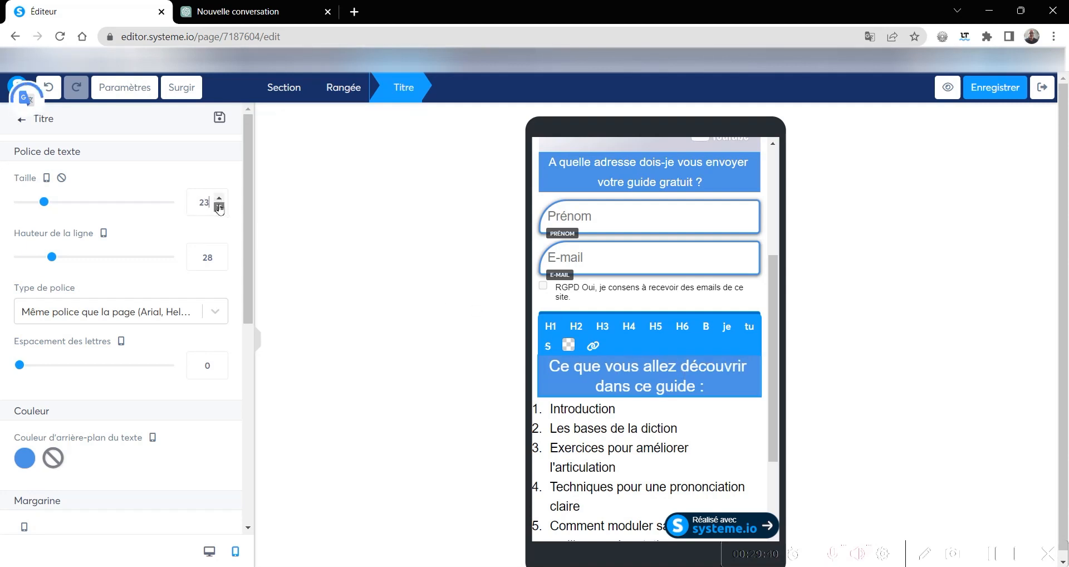
click(219, 207)
click(219, 207)
click(219, 208)
click(220, 207)
click(219, 208)
click(220, 207)
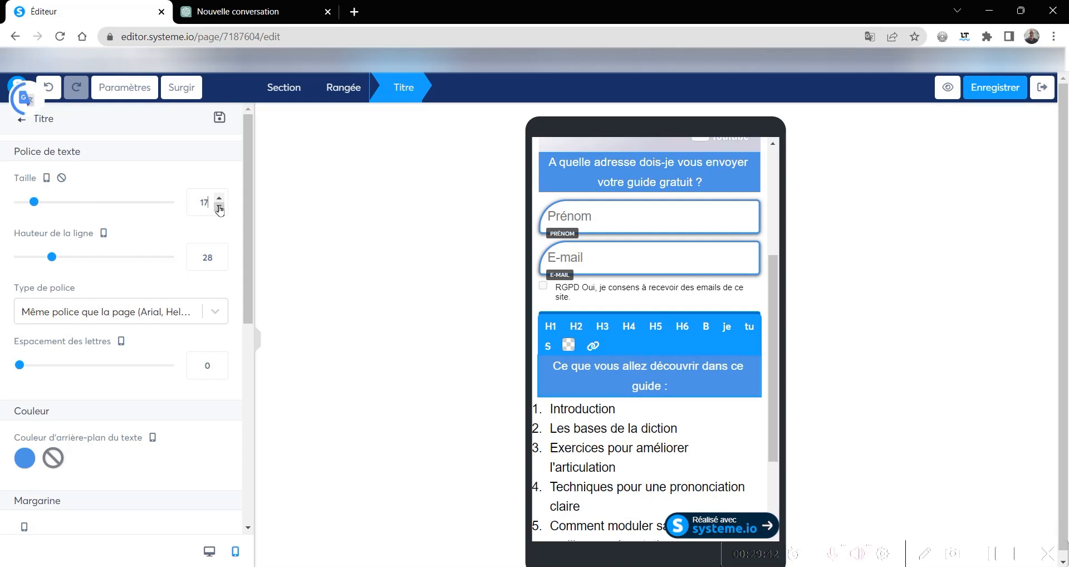
click(220, 198)
click(219, 198)
click(219, 198)
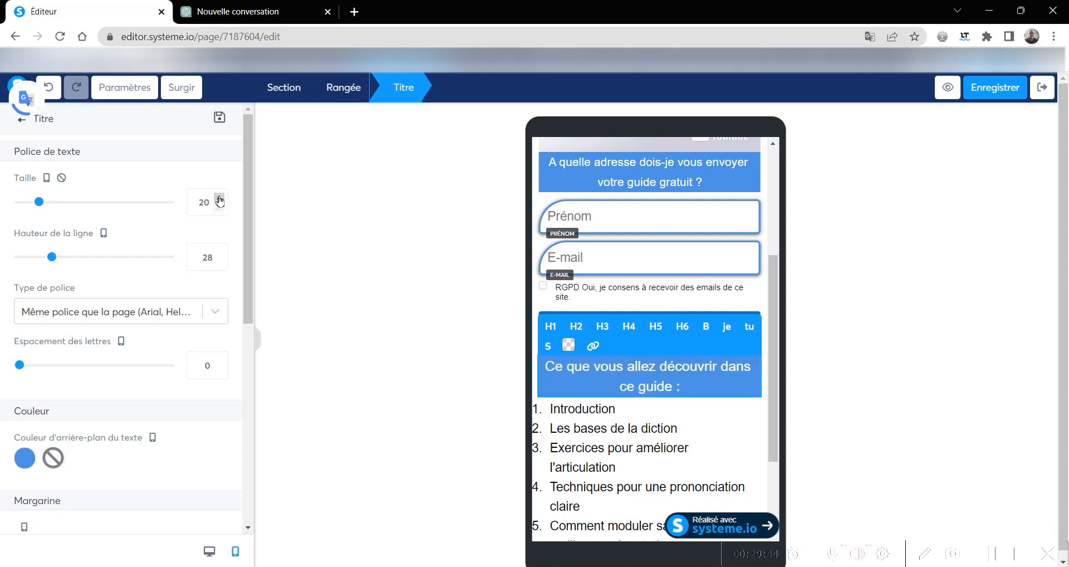
- Set the mobile font size of the numbered list of guide contents to 15
click(594, 454)
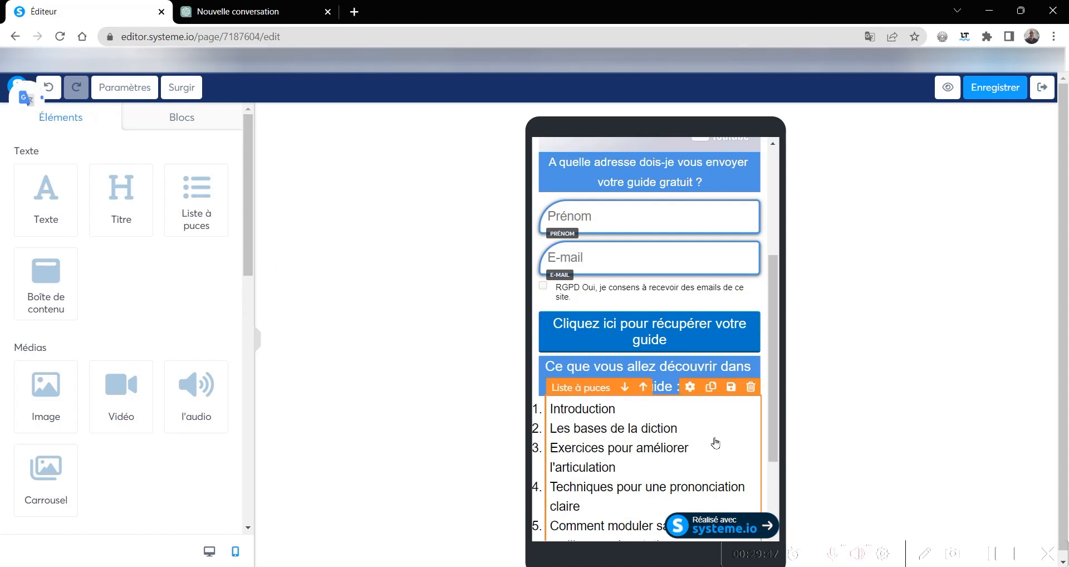
click(690, 388)
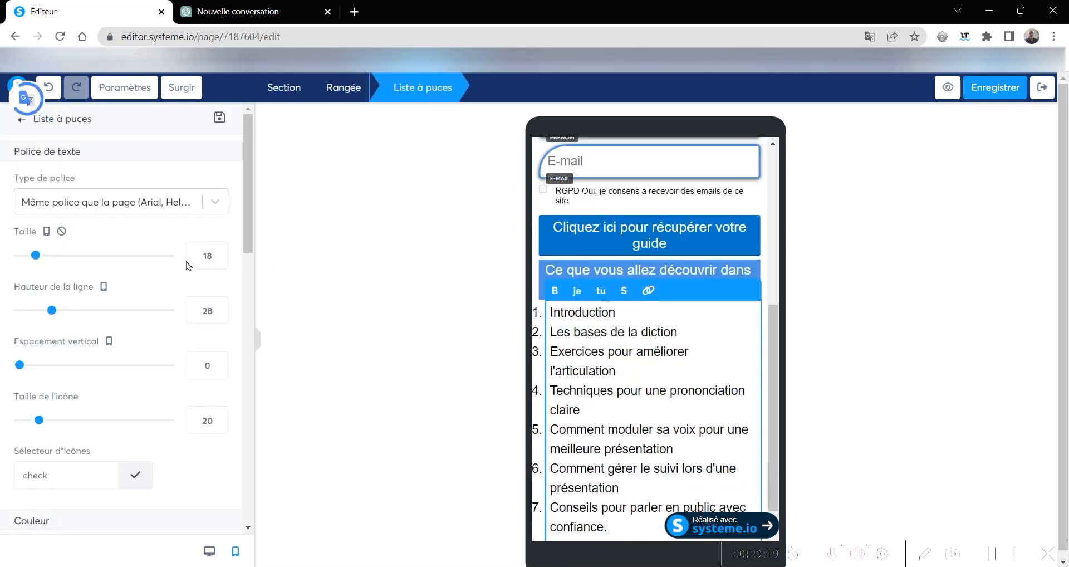
click(217, 264)
click(218, 264)
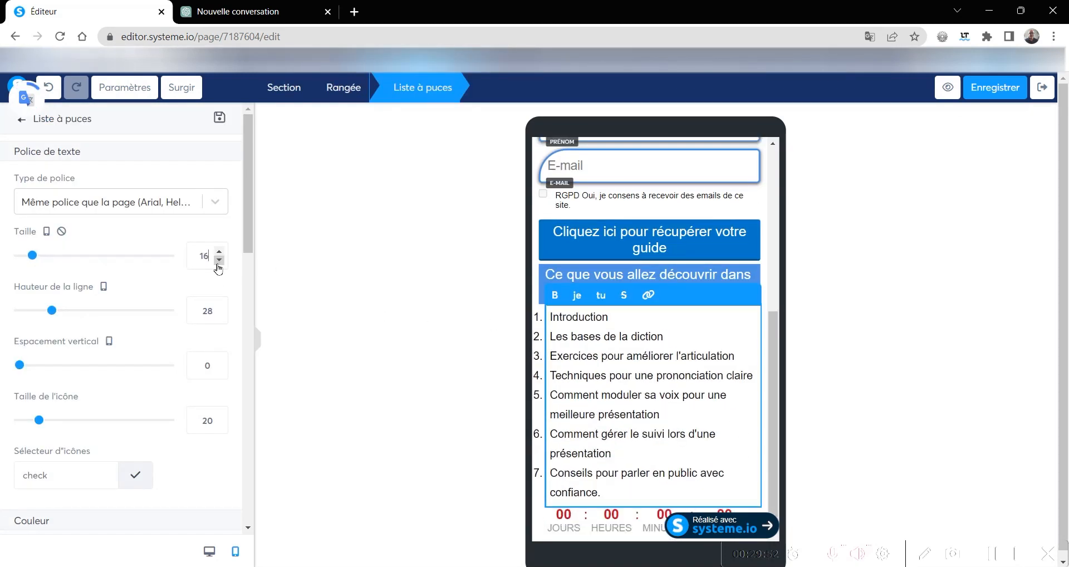
click(220, 260)
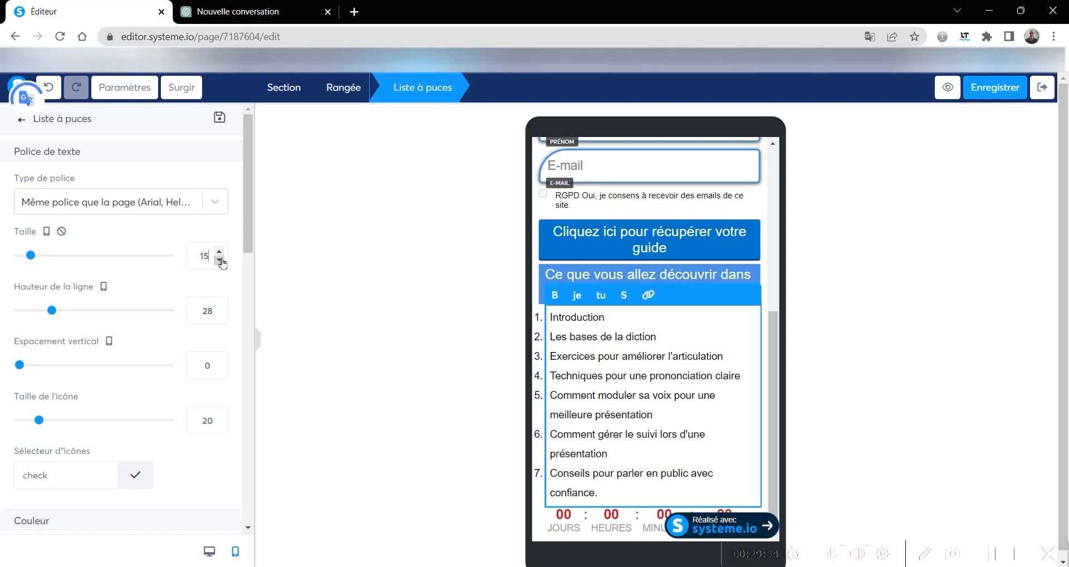
click(220, 261)
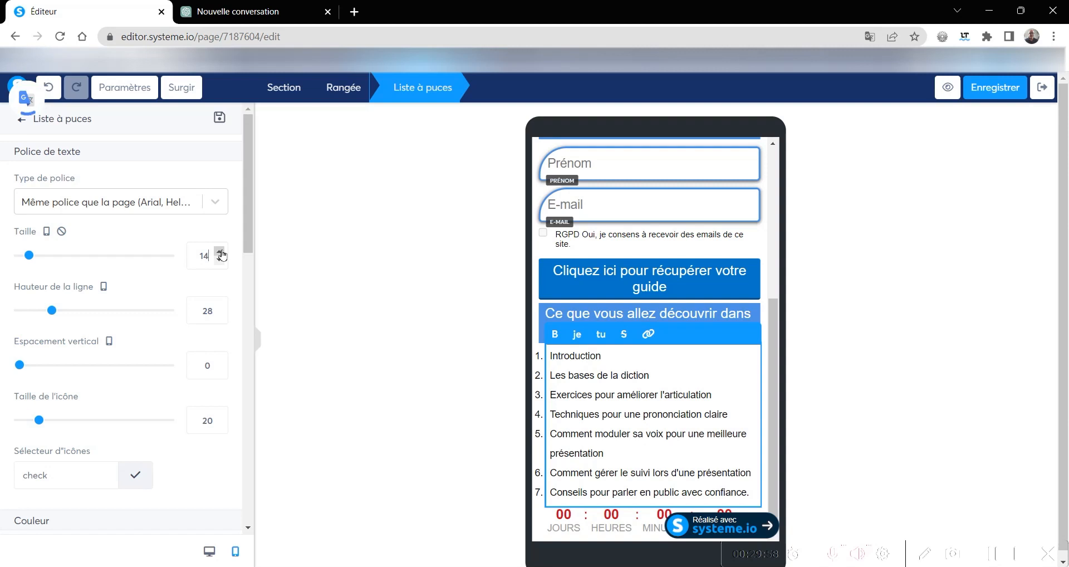
click(220, 252)
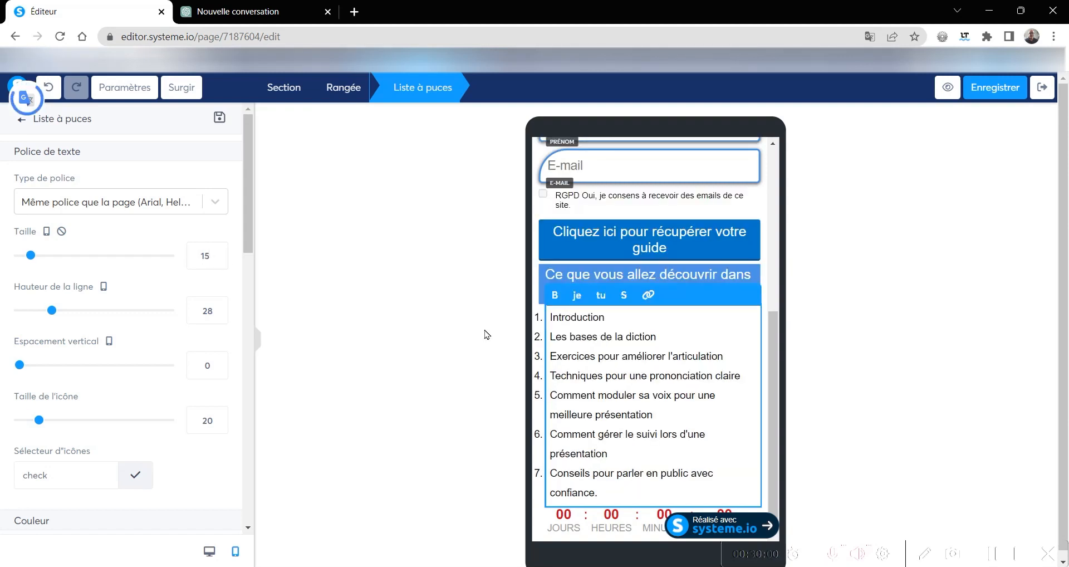
- Examine the page settings down to the Suivi tracking options and the Affiliation badge option
scroll(627, 419, down, 1)
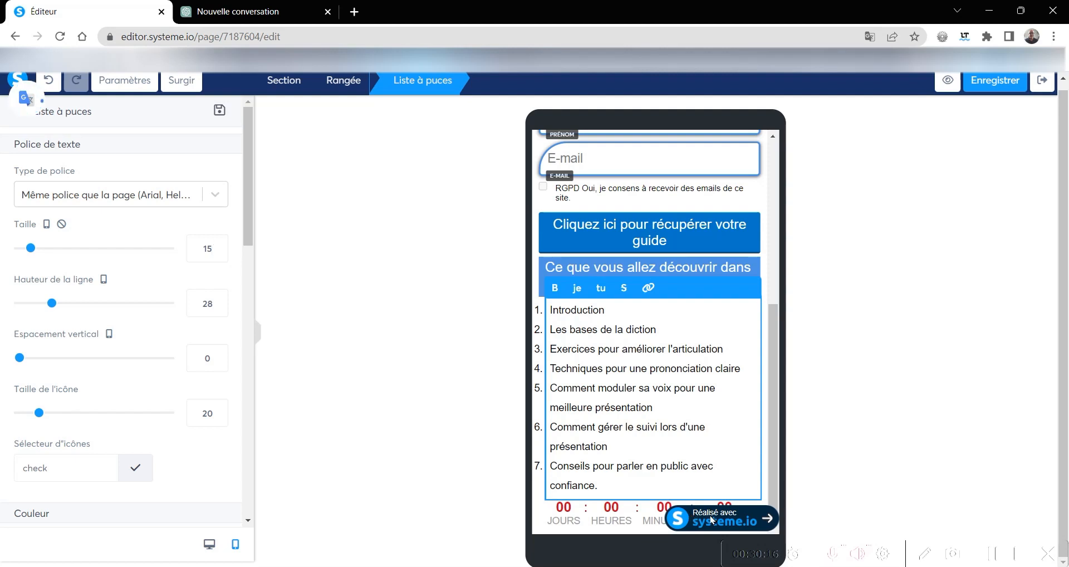
click(115, 82)
scroll(34, 393, down, 10)
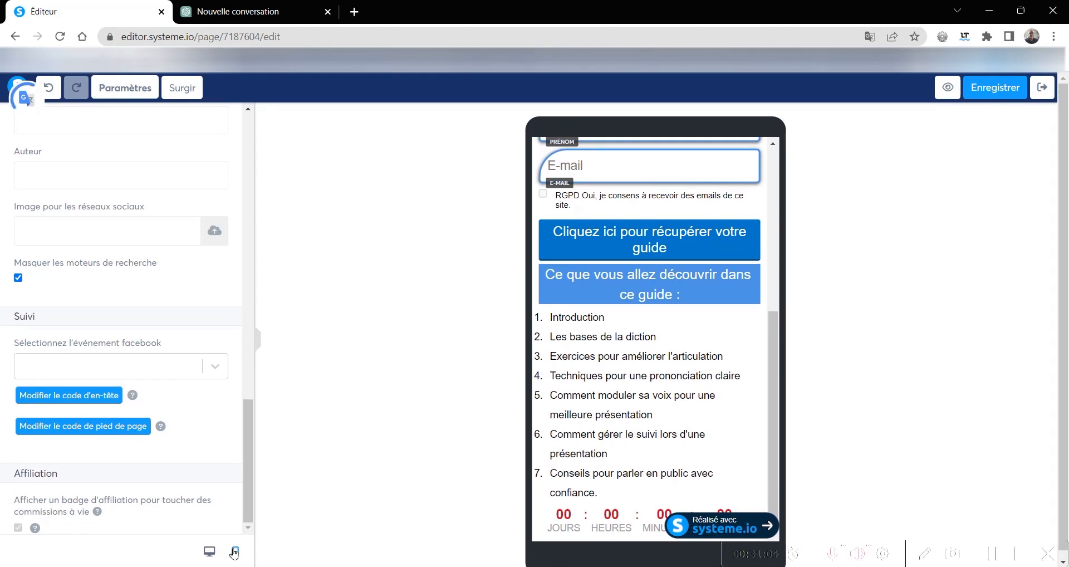
- Return the editor to the desktop layout and leave the page settings
click(209, 552)
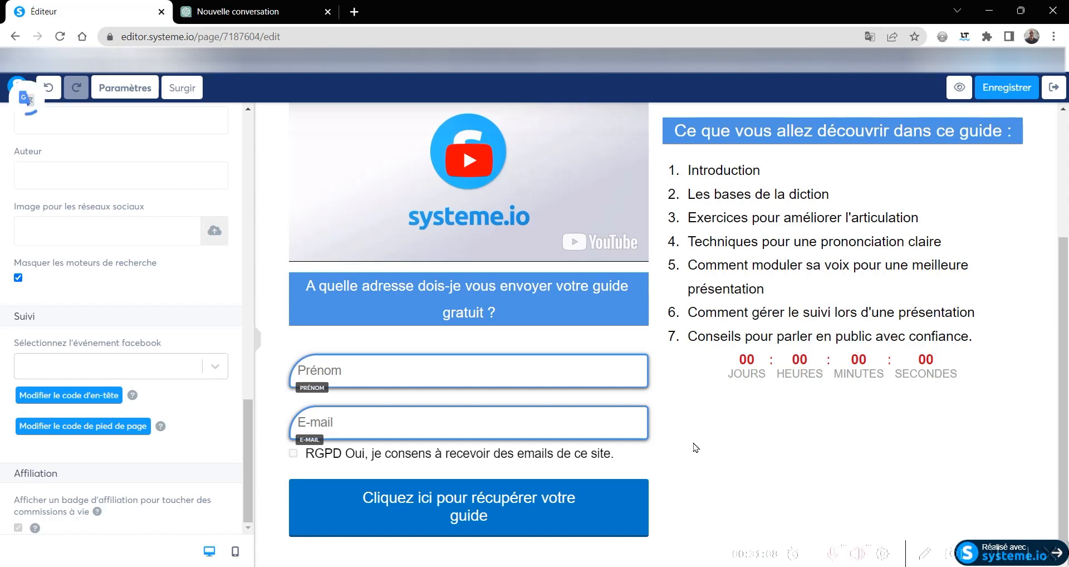
click(696, 447)
scroll(695, 446, up, 3)
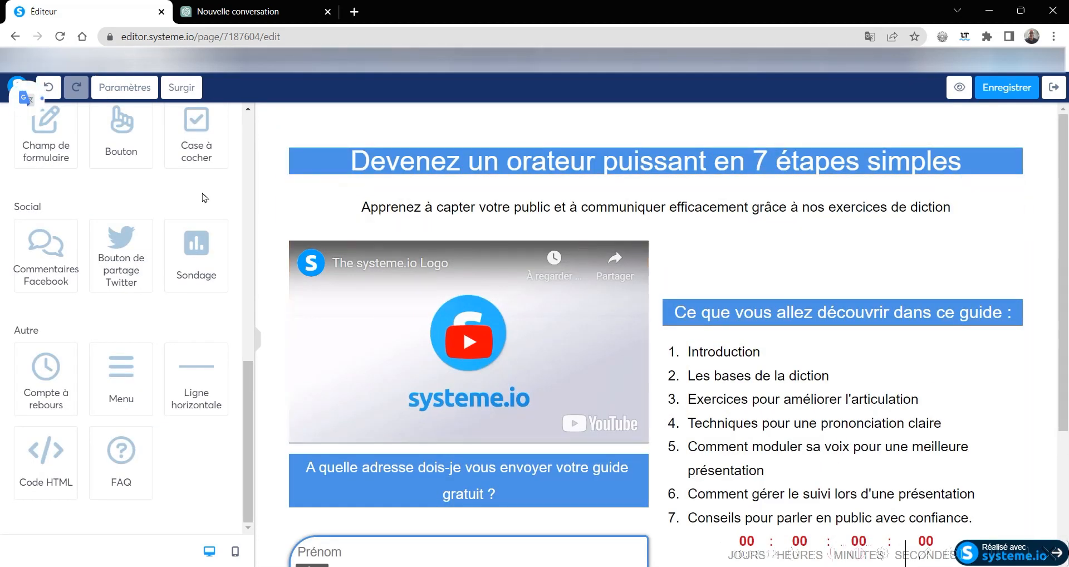
- Set the top and bottom padding of the "Devenez un orateur puissant en 7 étapes simples" title to 15 each
click(320, 169)
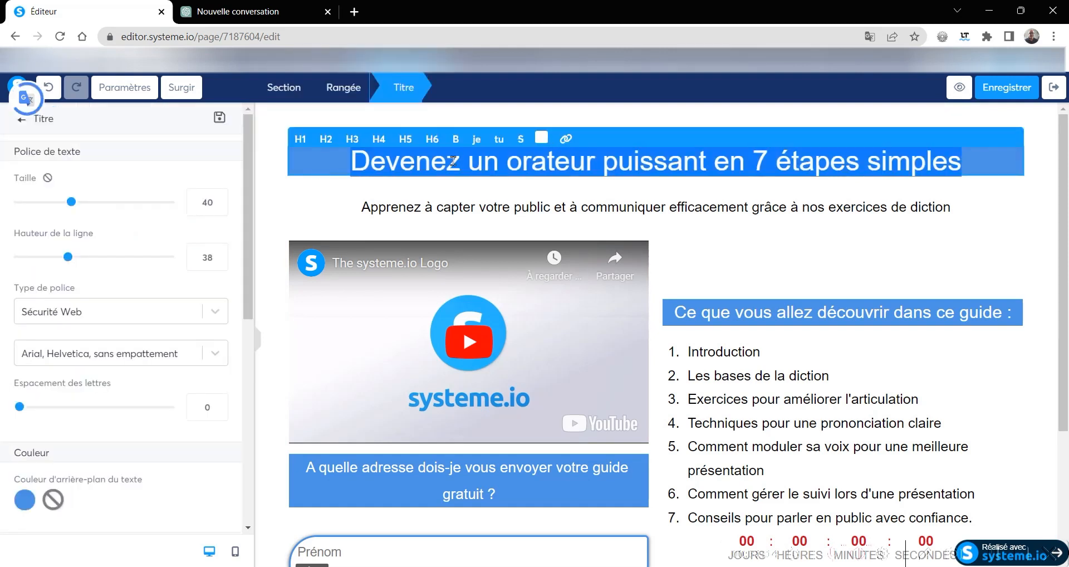
scroll(47, 329, down, 4)
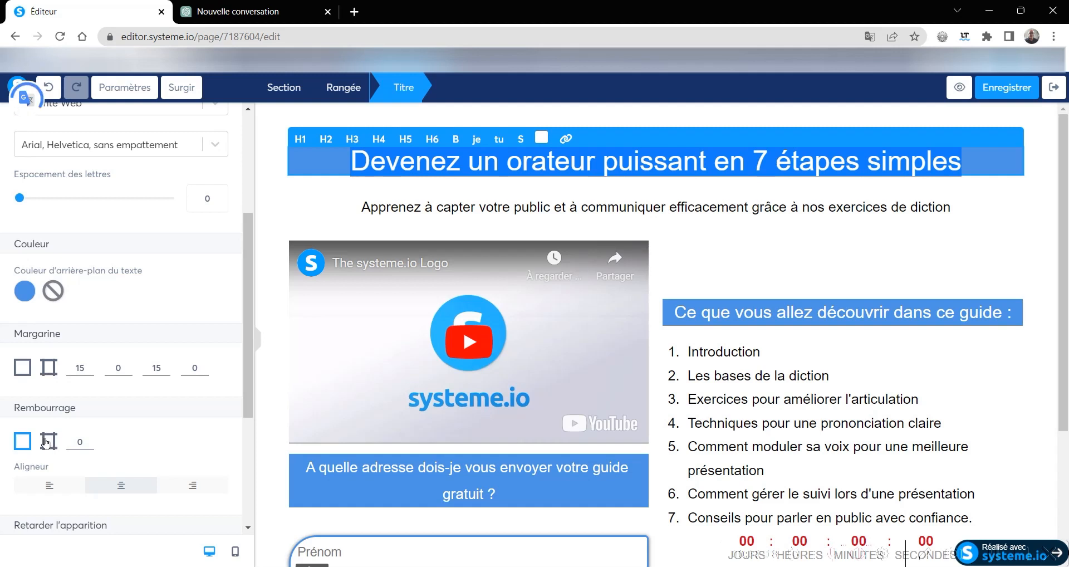
scroll(78, 424, down, 4)
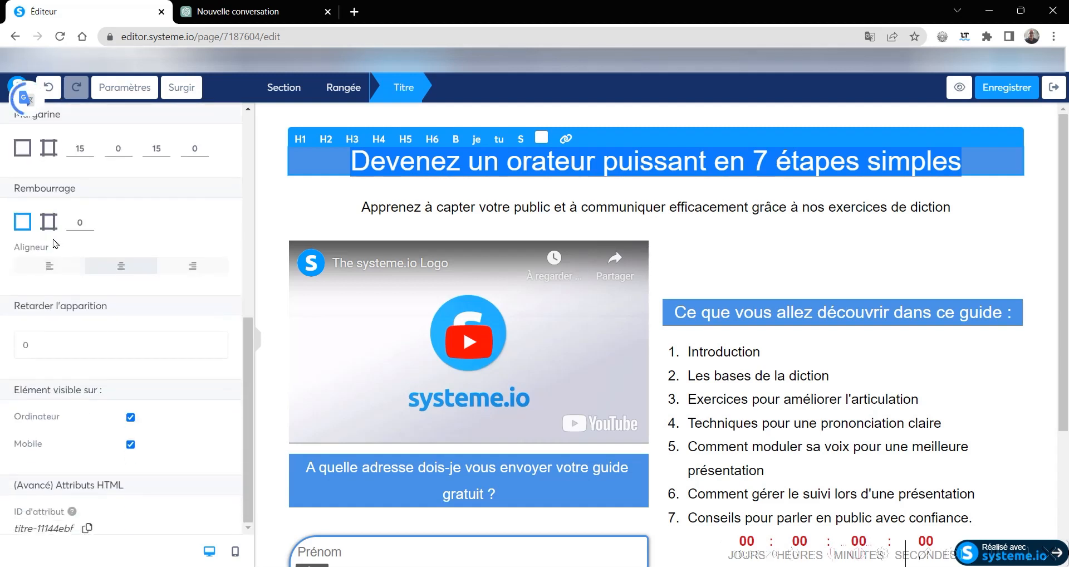
click(49, 222)
click(89, 217)
click(89, 218)
click(90, 218)
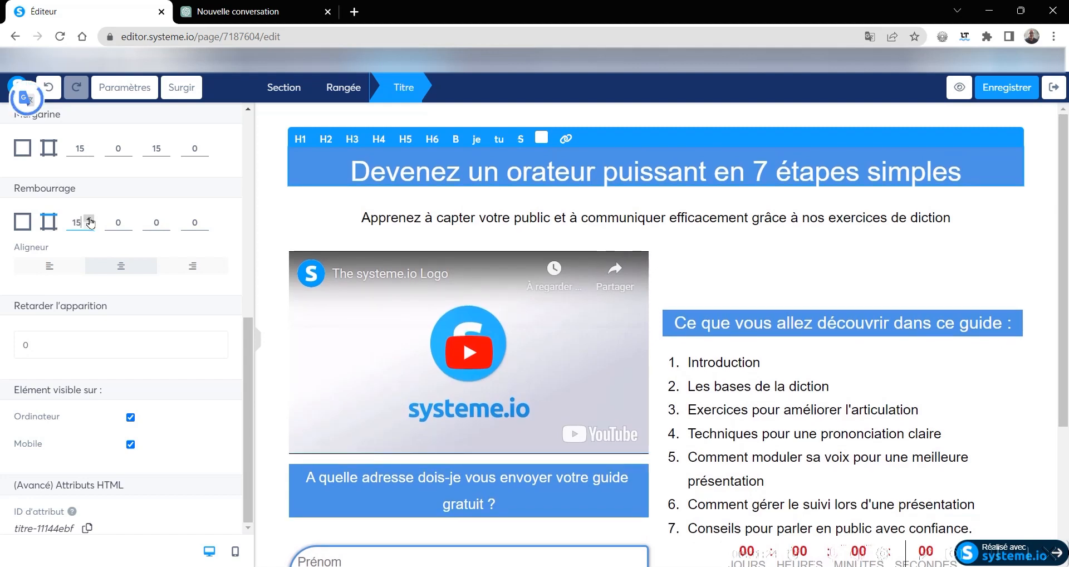
click(166, 219)
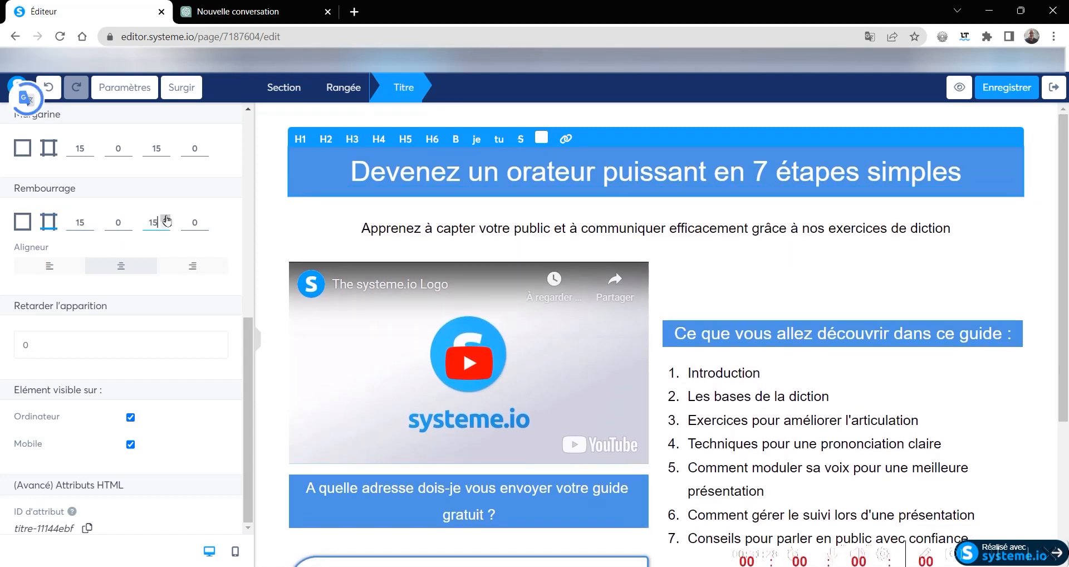
click(323, 219)
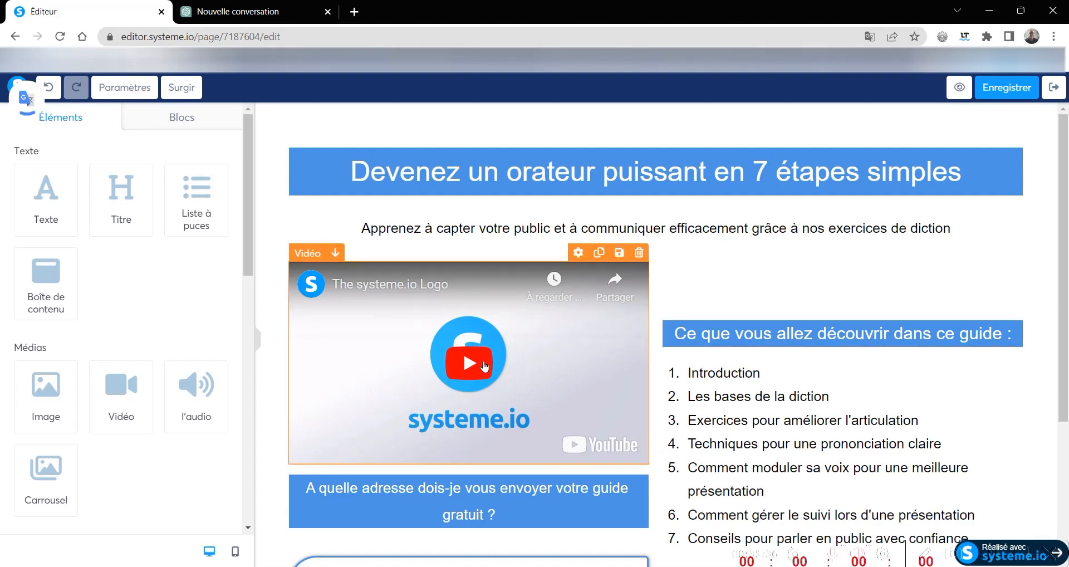
scroll(484, 365, down, 4)
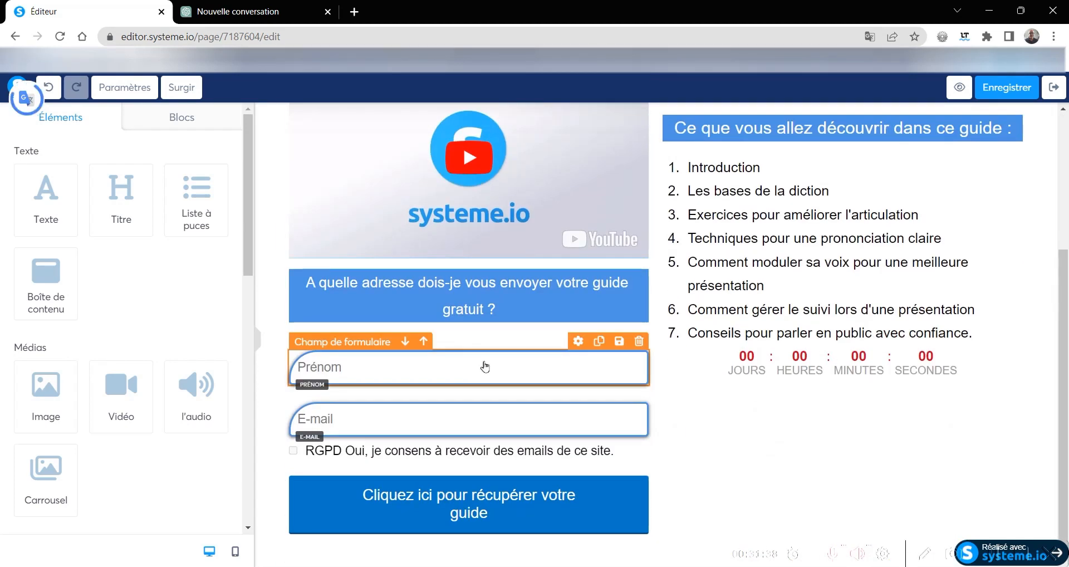
scroll(485, 363, up, 4)
scroll(484, 365, down, 4)
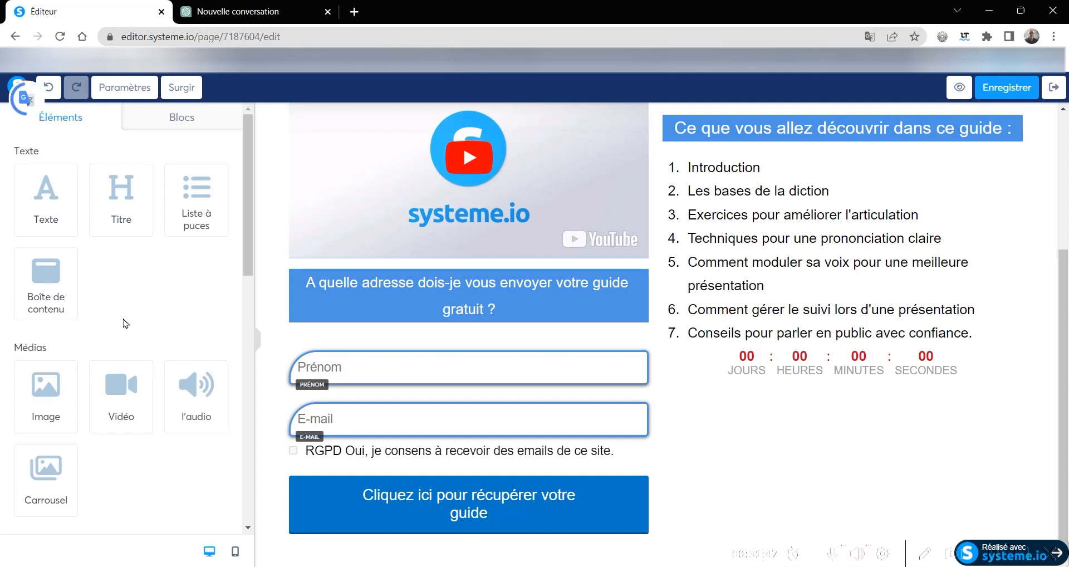
scroll(125, 323, down, 6)
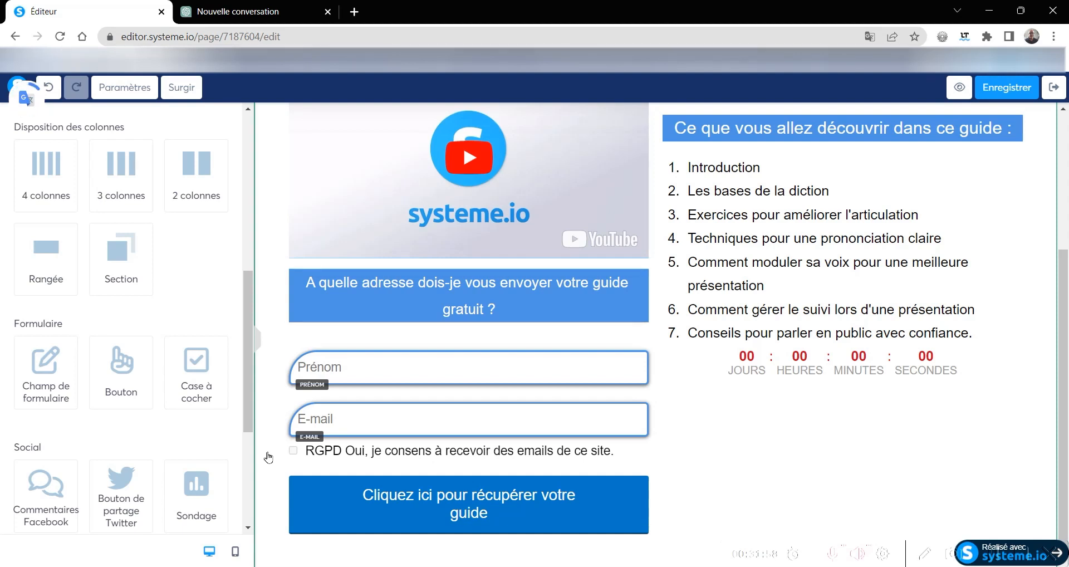
- Switch to the ChatGPT conversation and review it back to the question on techniques against fear of public speaking
click(240, 15)
scroll(460, 322, up, 20)
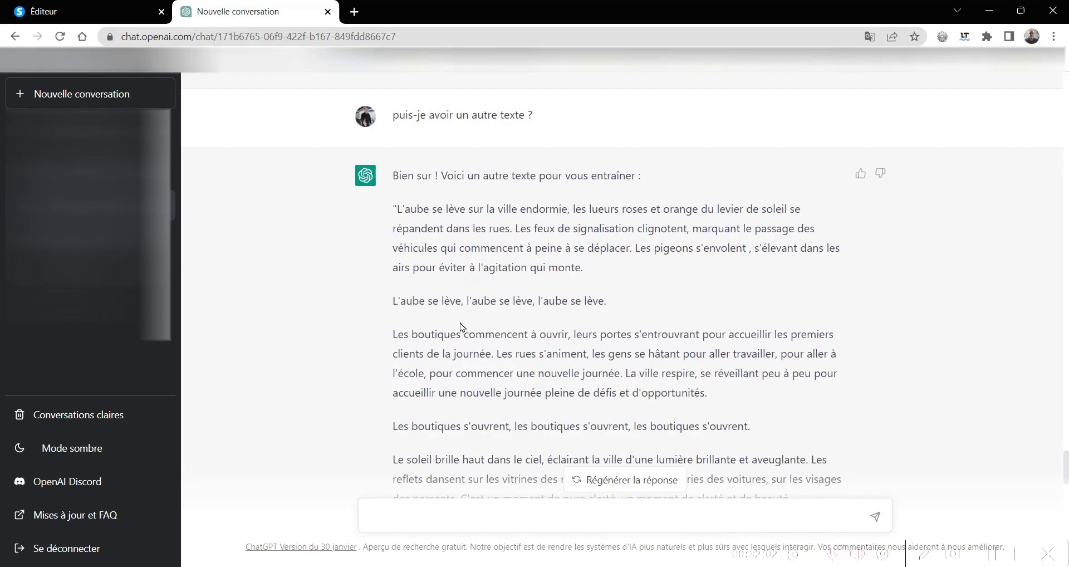
scroll(460, 322, up, 10)
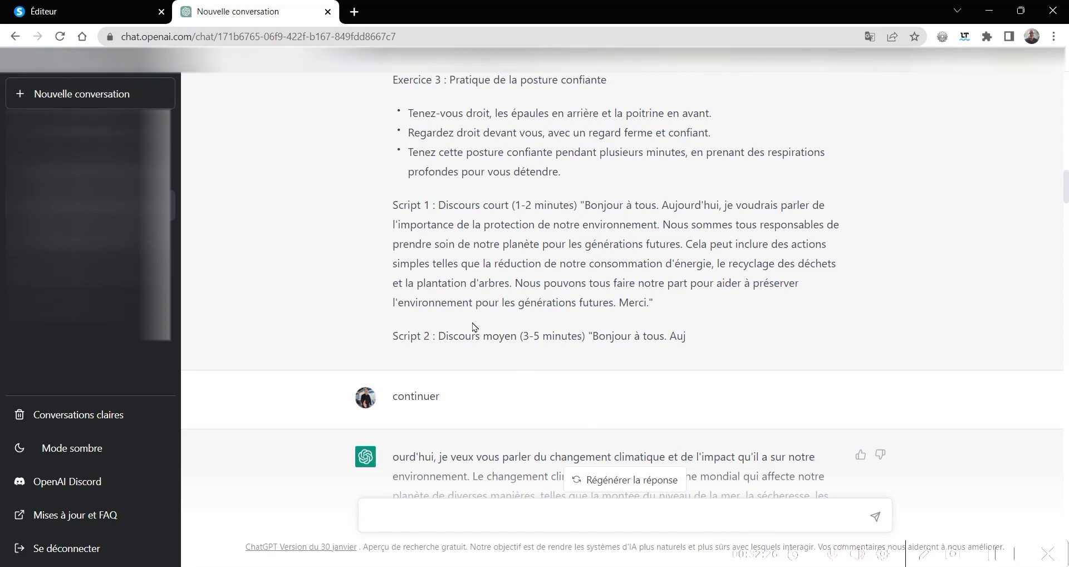
scroll(493, 310, up, 15)
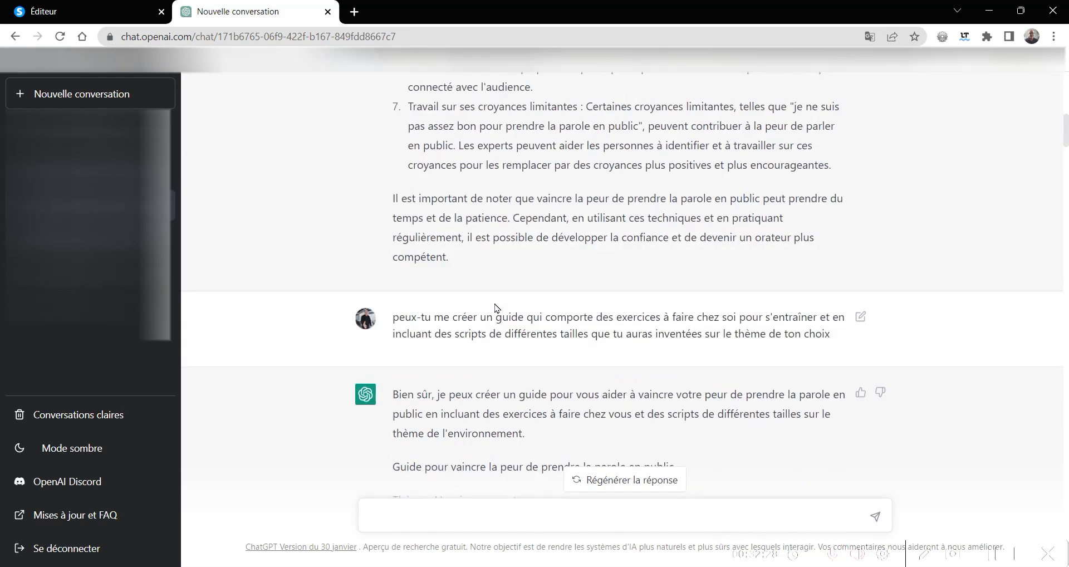
scroll(497, 308, up, 8)
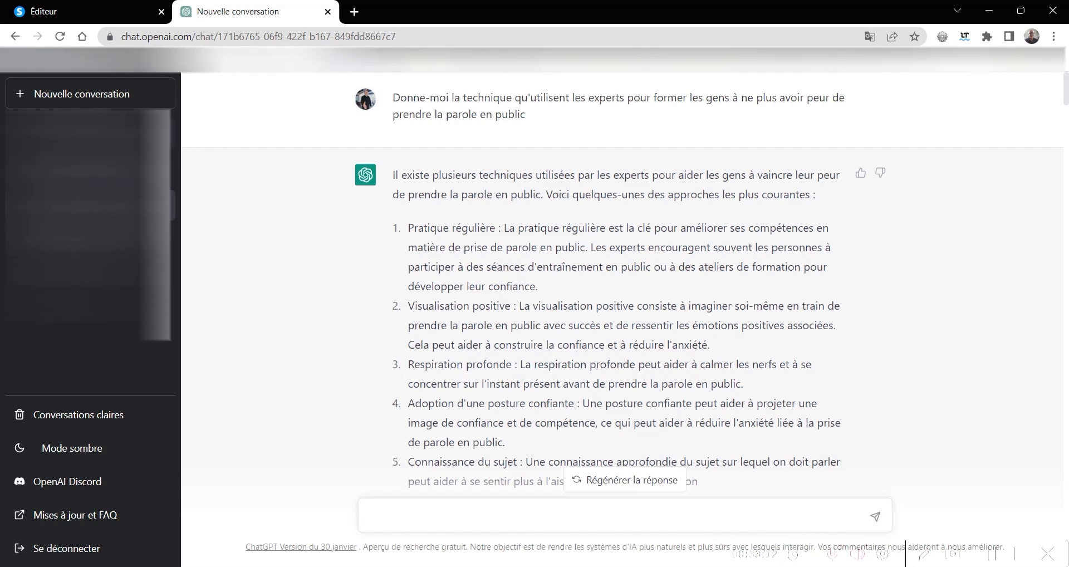
- Switch back to the systeme.io page editor, save the capture page and exit the editor
click(113, 12)
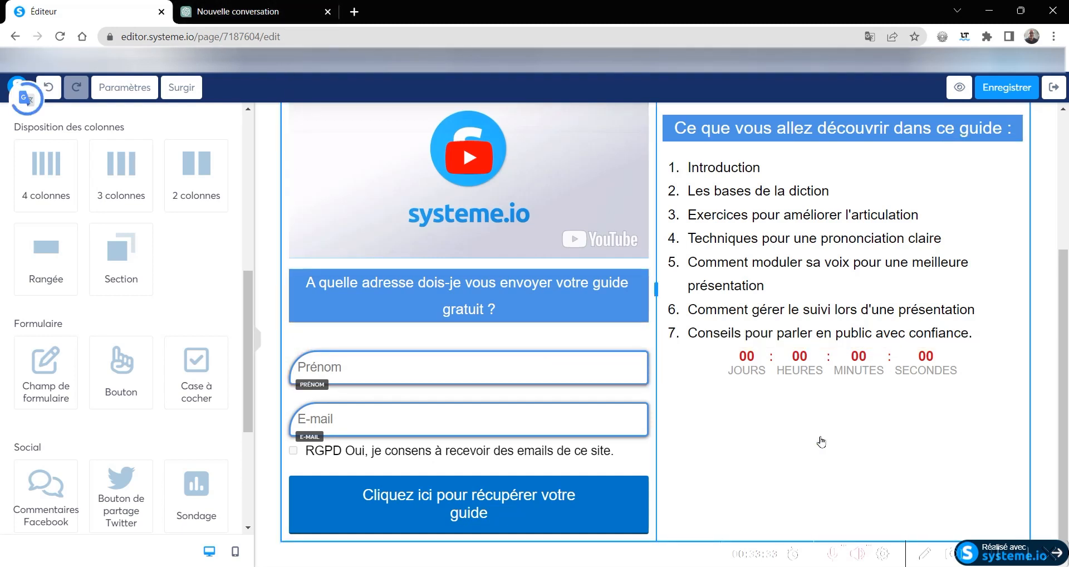
click(995, 97)
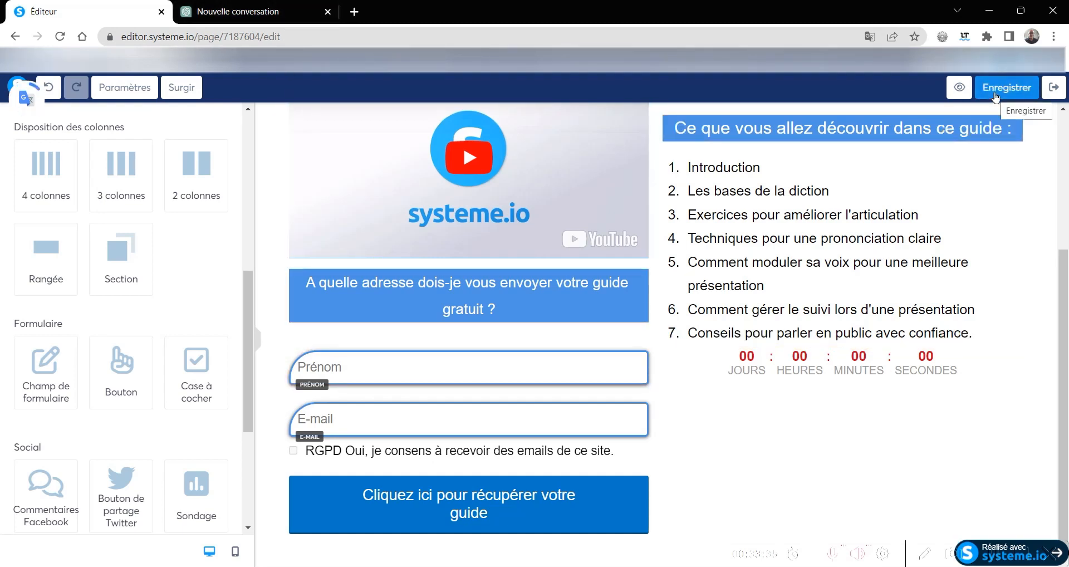
click(1060, 87)
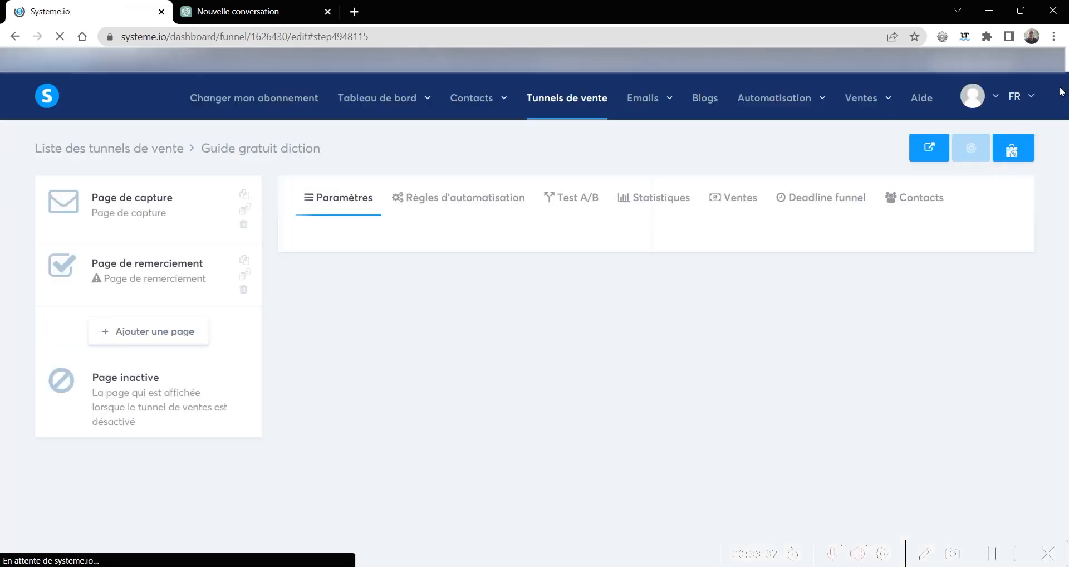
- Apply the "Vous êtes bien inscrit" template to the Page de remerciement step and look it over in the page editor before exiting
click(216, 288)
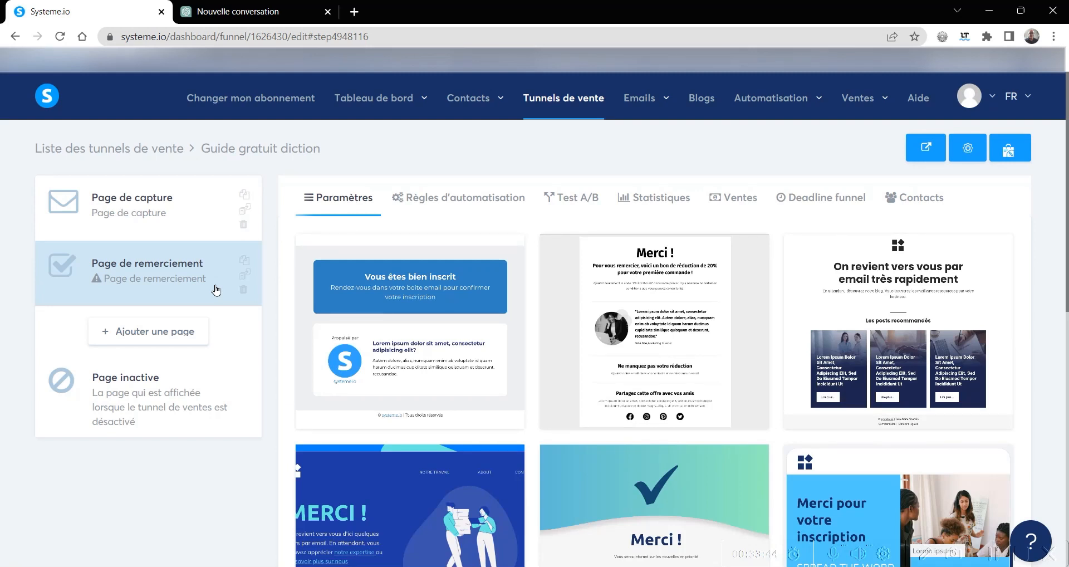
mouse_move(308, 359)
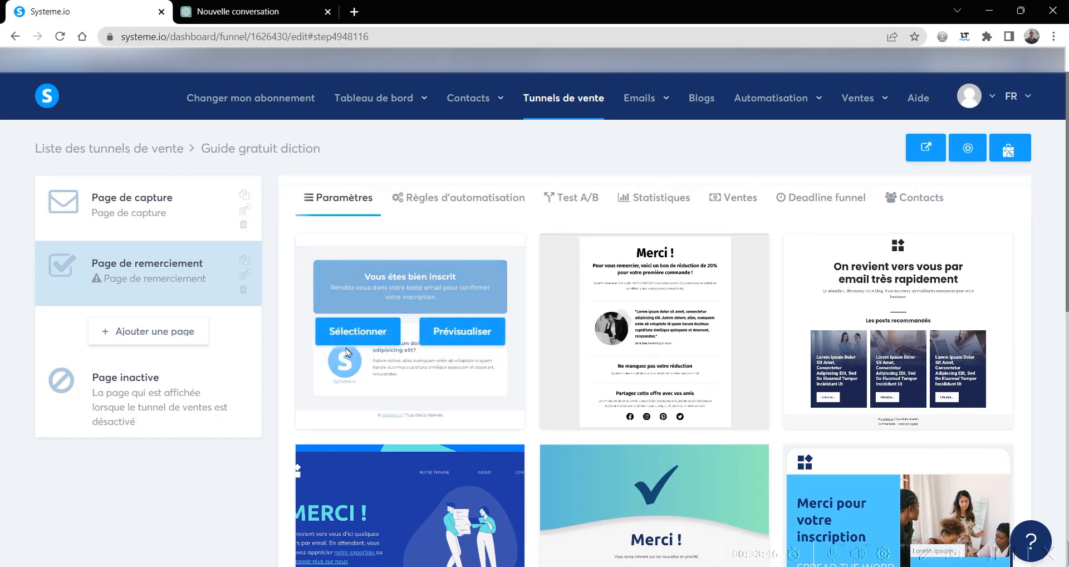
click(352, 333)
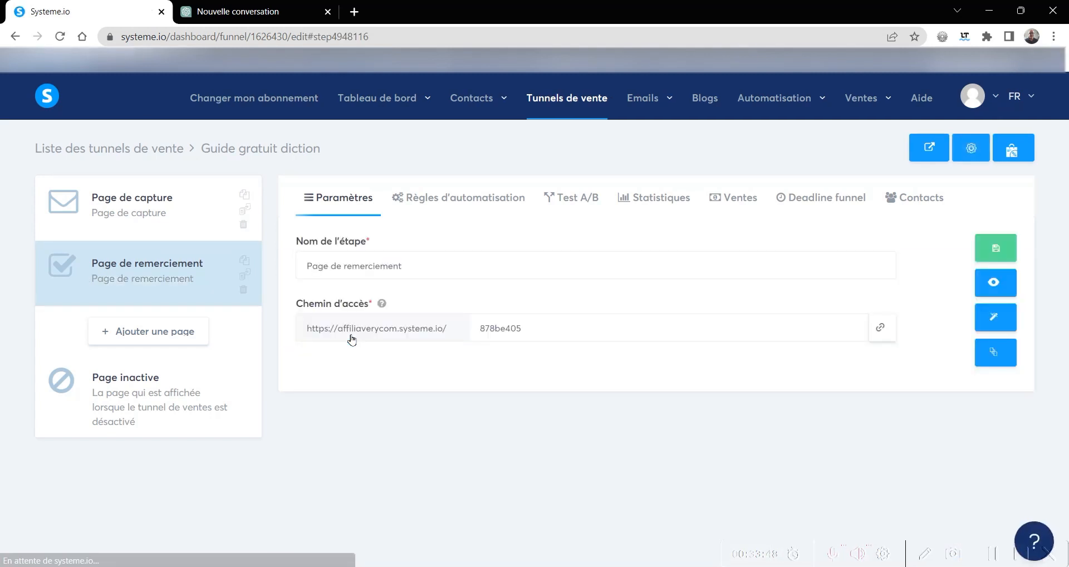
click(998, 322)
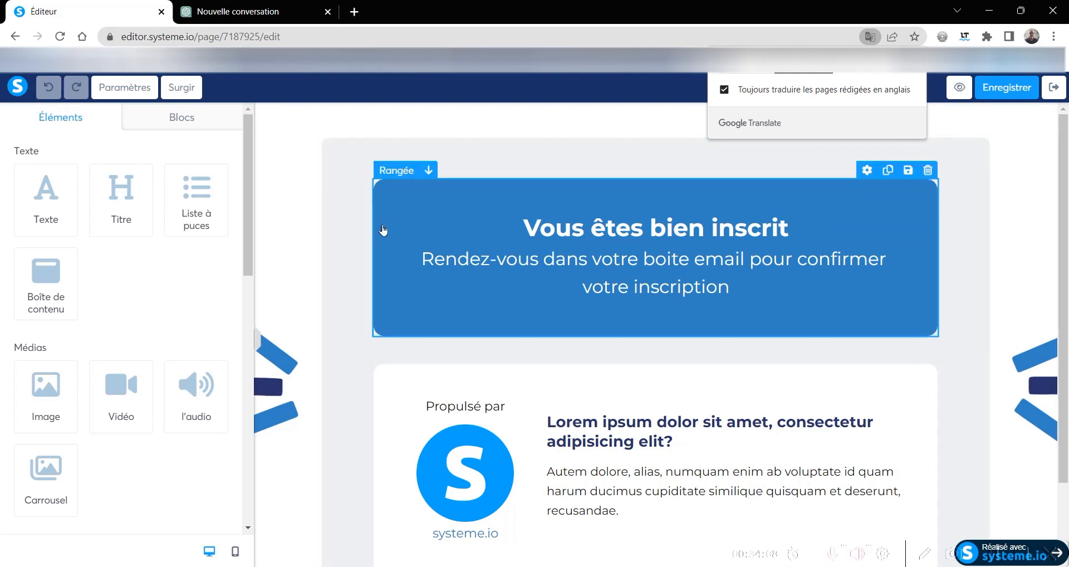
click(1052, 88)
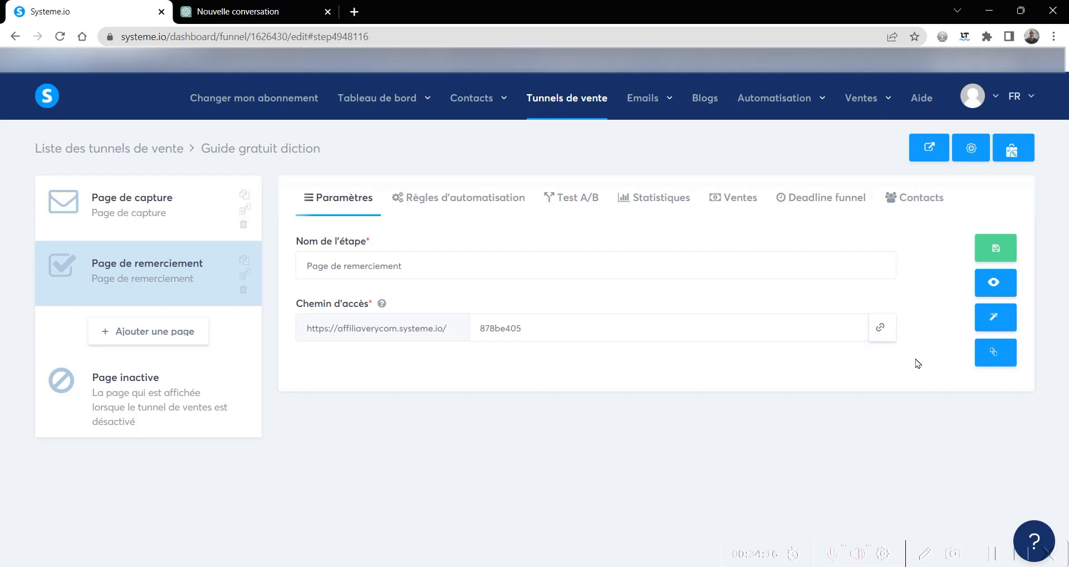
- Add an automation rule to the Page de capture step with the trigger "Inscription sur la page (optin)"
click(200, 210)
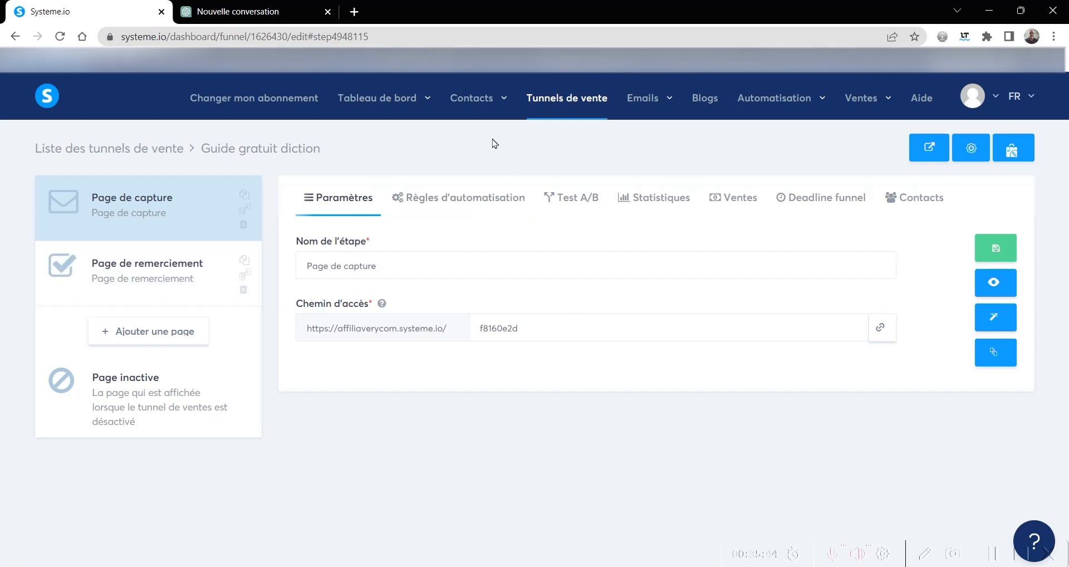
click(474, 199)
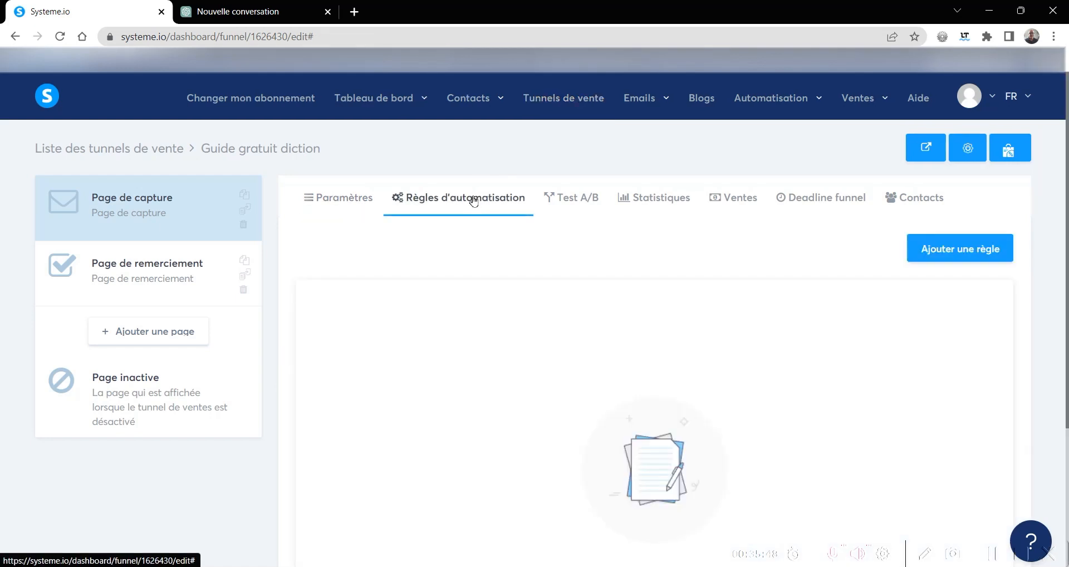
click(958, 257)
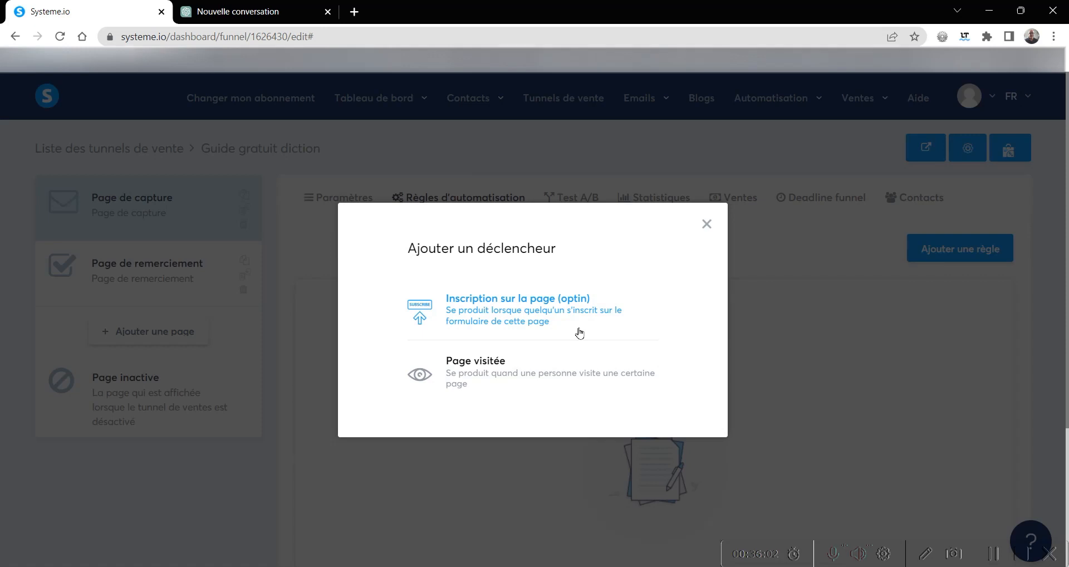
click(575, 312)
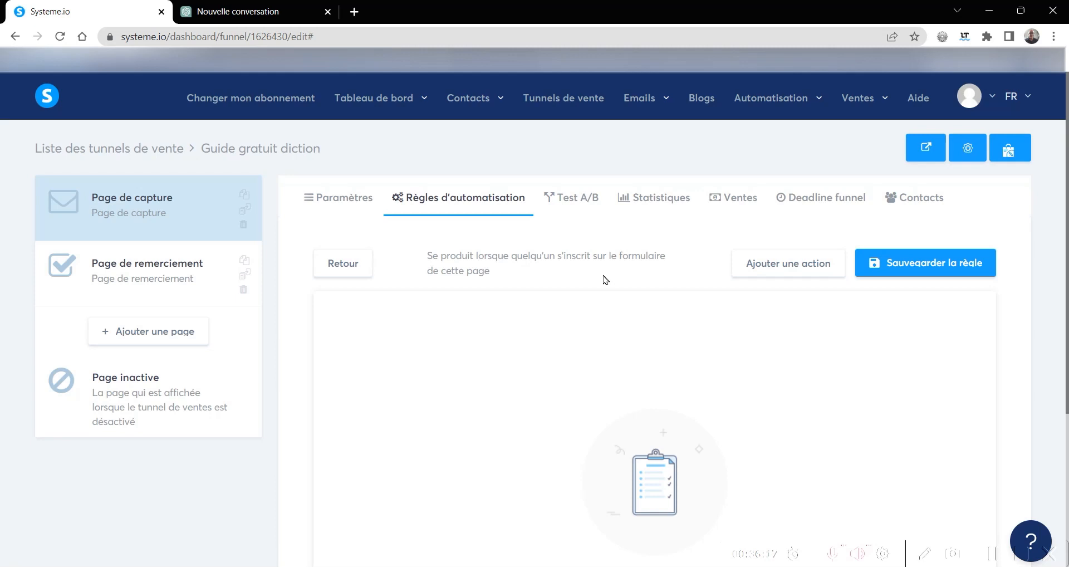
- Try to open the contact tag management page, and return to the funnel's automation rules
mouse_move(468, 103)
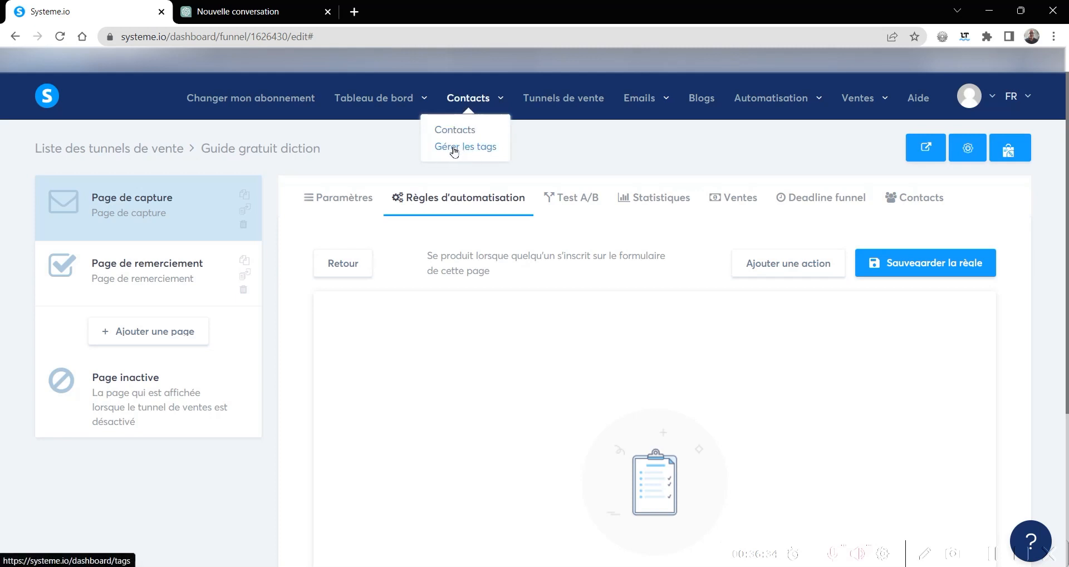
click(454, 148)
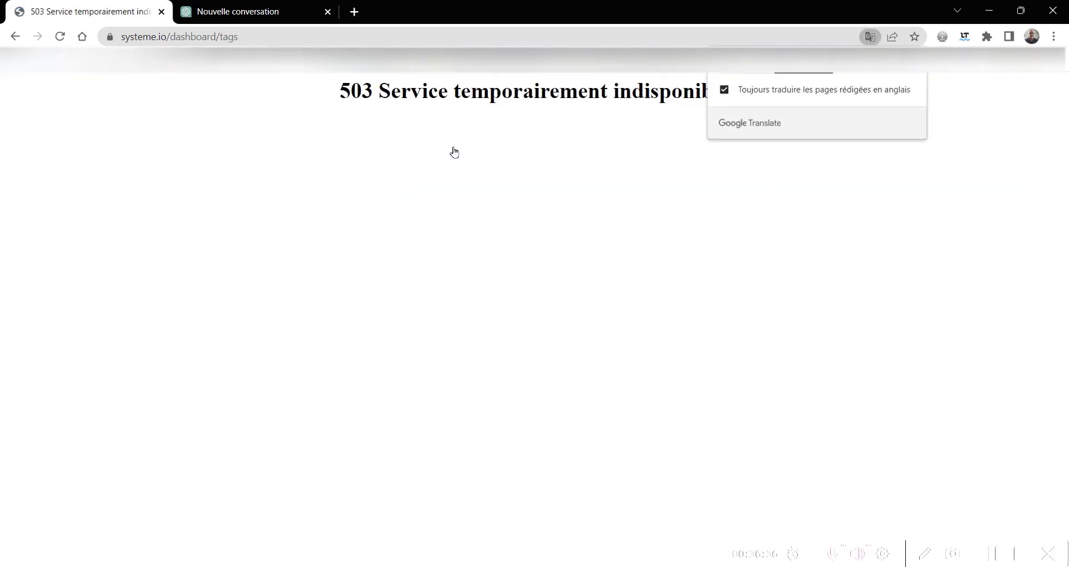
click(17, 37)
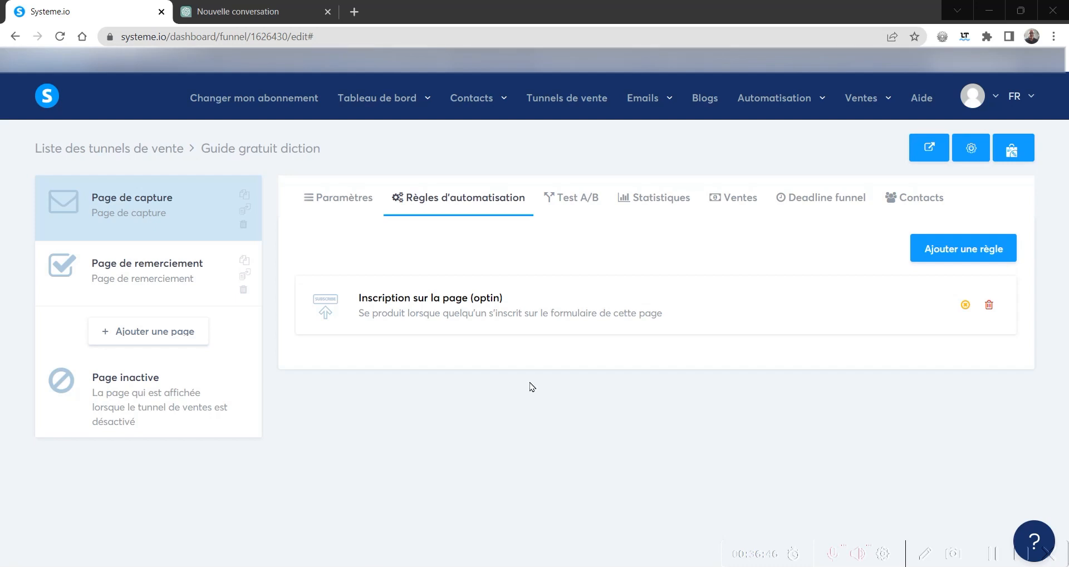
- Create a contact tag named "PDC Diction" on the tag management page and save it
mouse_move(470, 101)
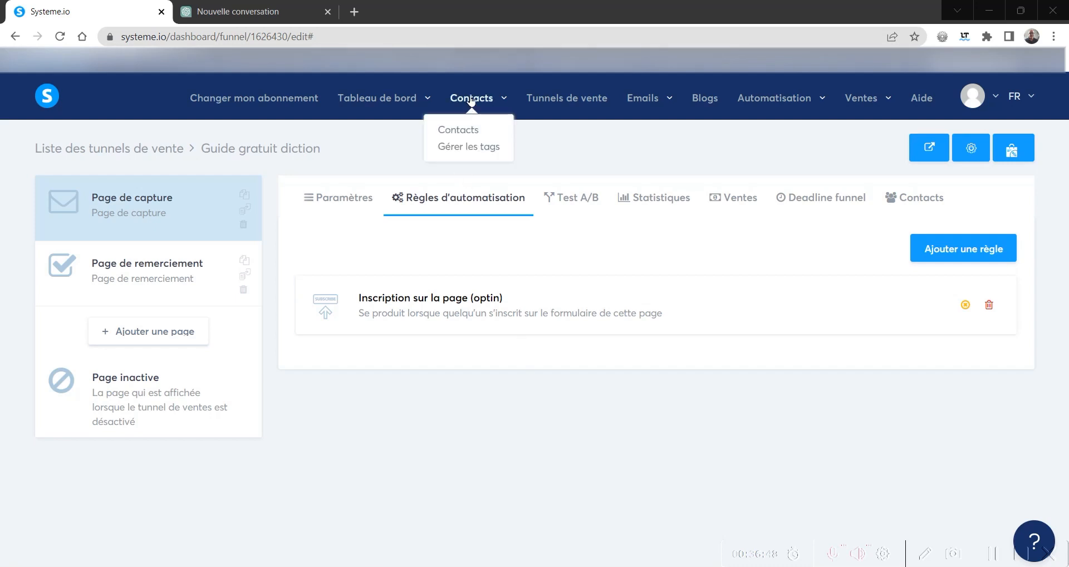
click(461, 149)
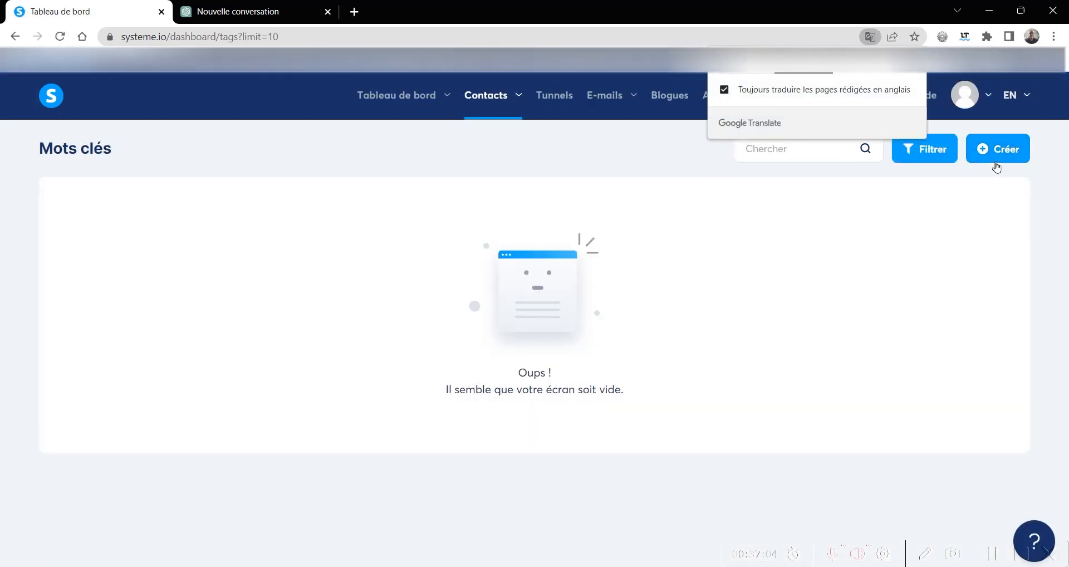
click(1006, 160)
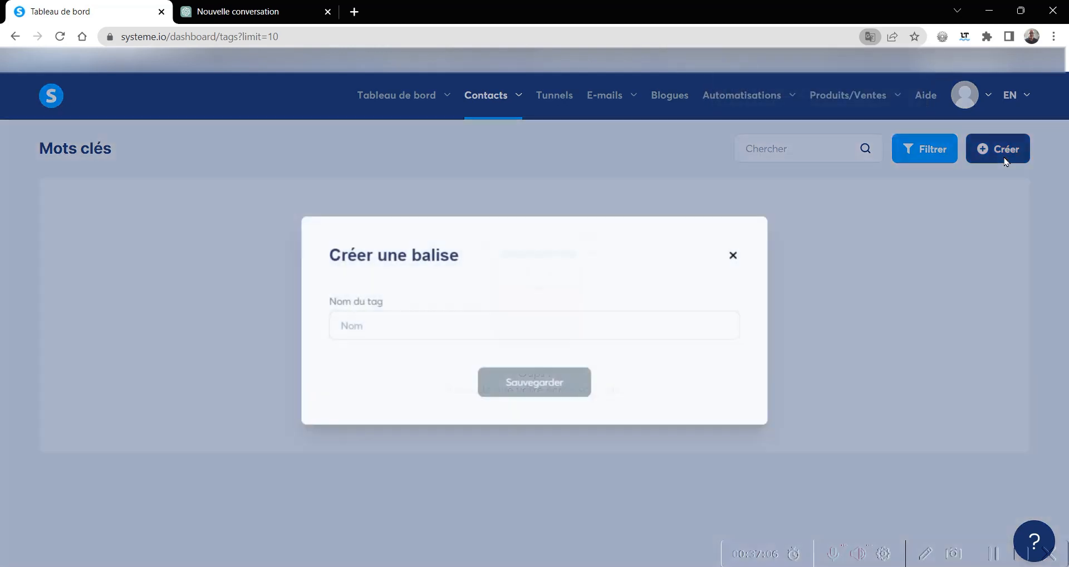
click(378, 327)
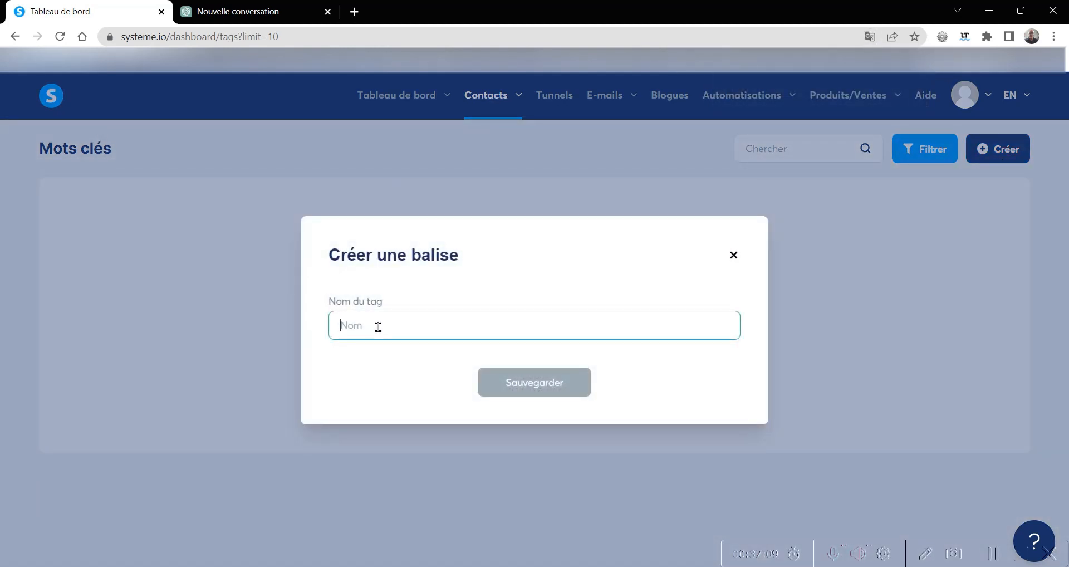
text(P)
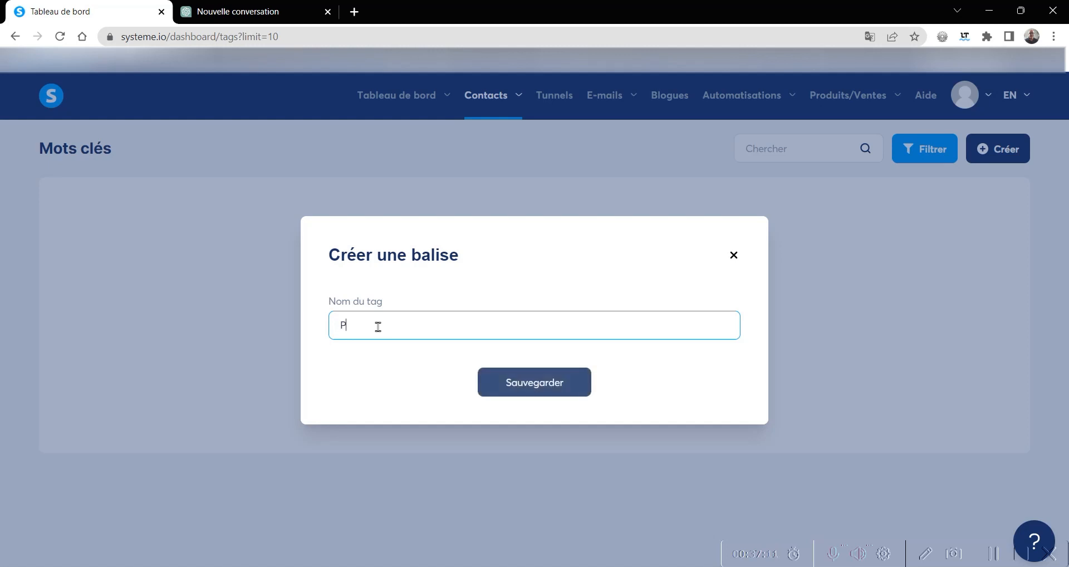
text(DC D)
text(ig)
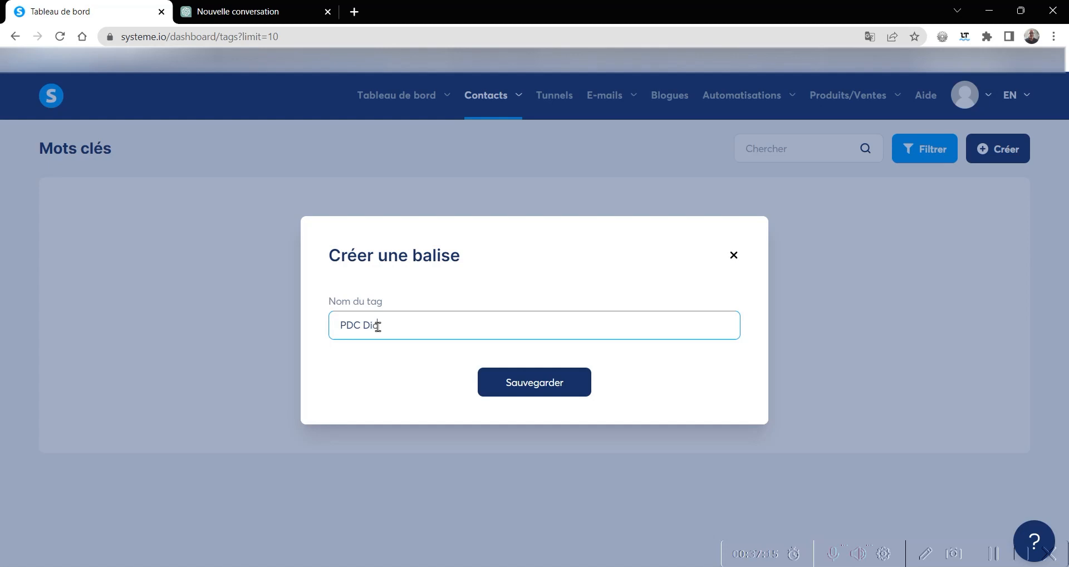
text(tion)
click(514, 388)
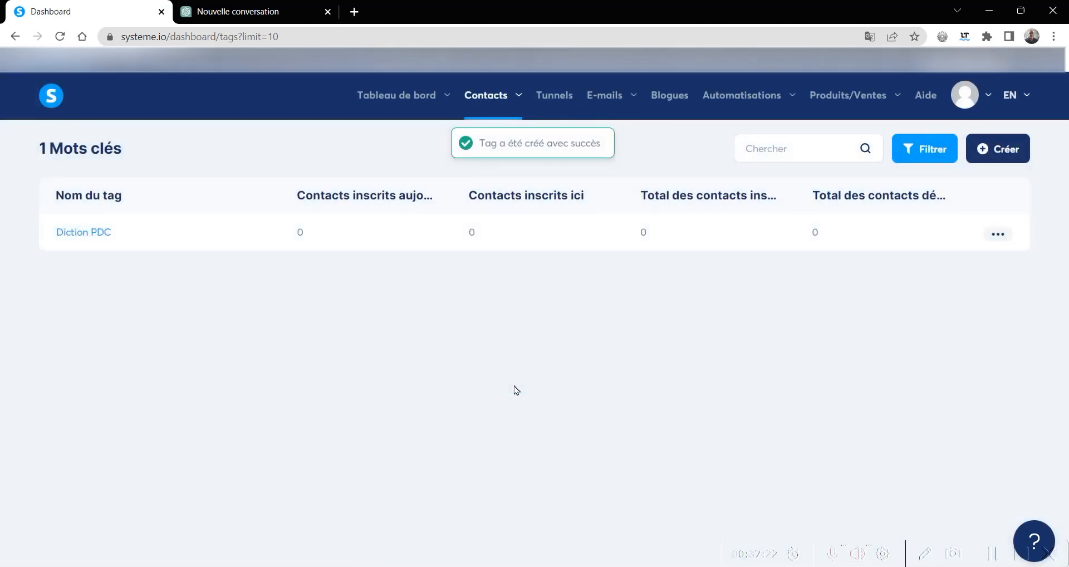
- Return to the "Guide gratuit diction" funnel and open the automation rules of its Page de capture step
click(554, 100)
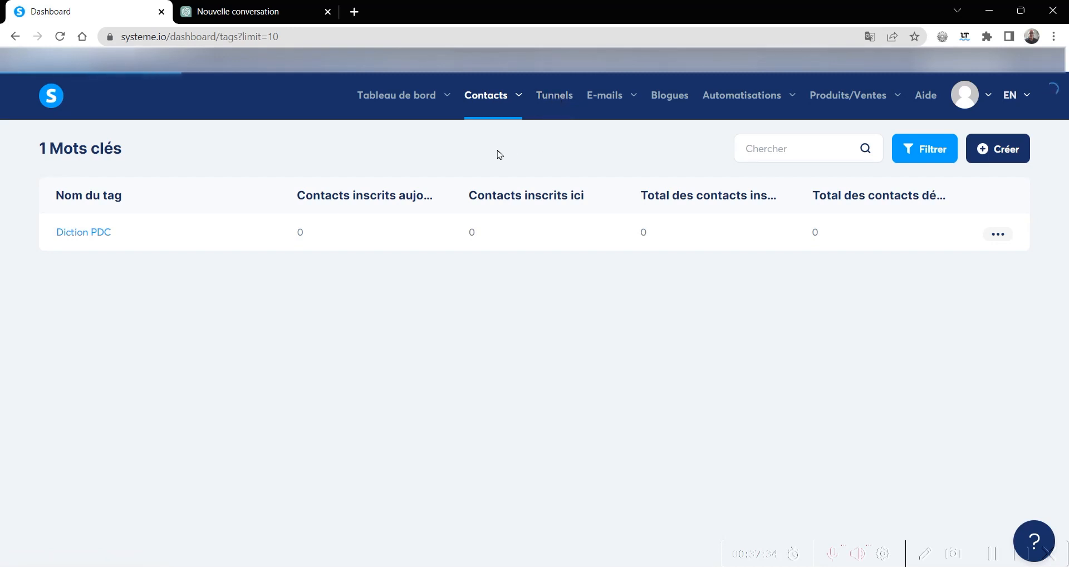
mouse_move(603, 100)
click(555, 103)
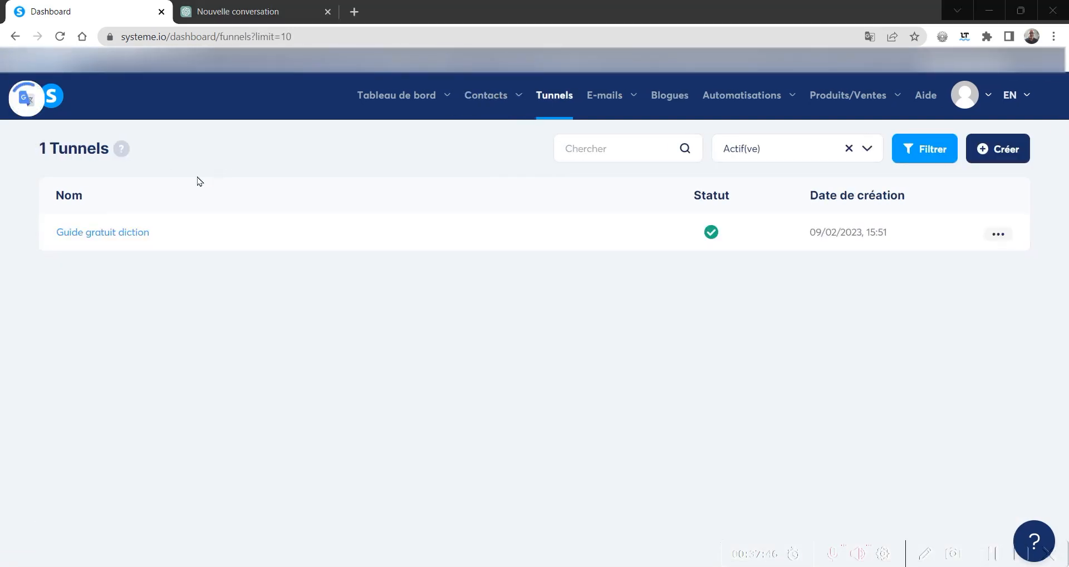
click(92, 234)
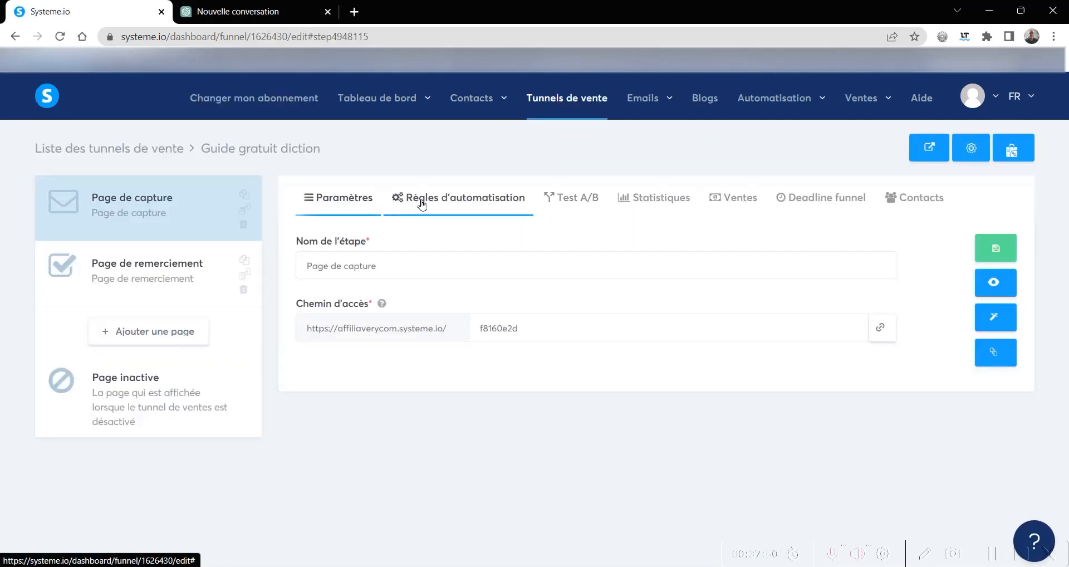
click(421, 199)
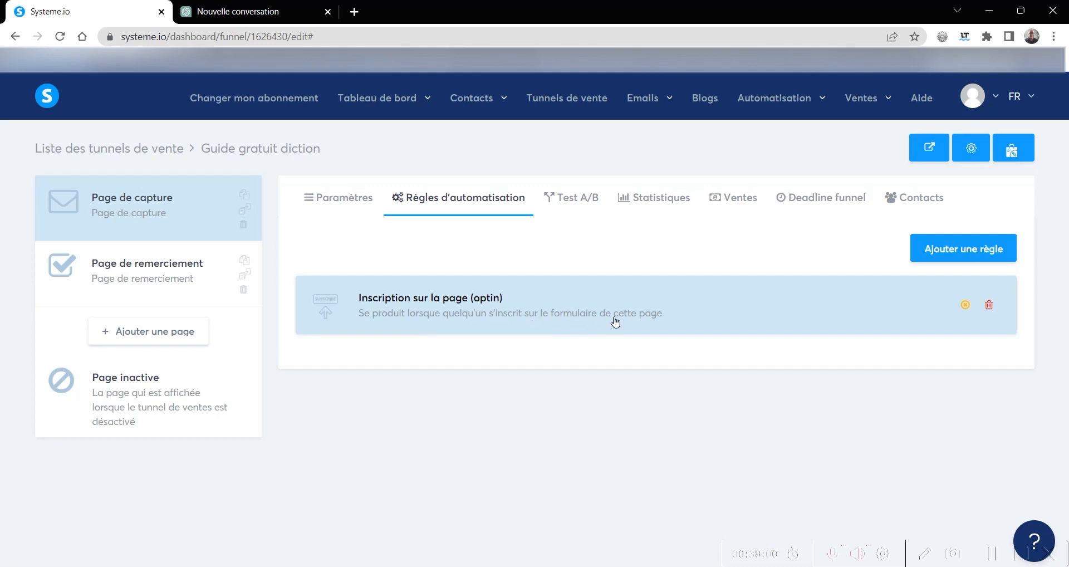
- Add an "Ajouter un tag" action with the tag "PDC Diction" to the "Inscription sur la page (optin)" rule and save the rule
click(723, 317)
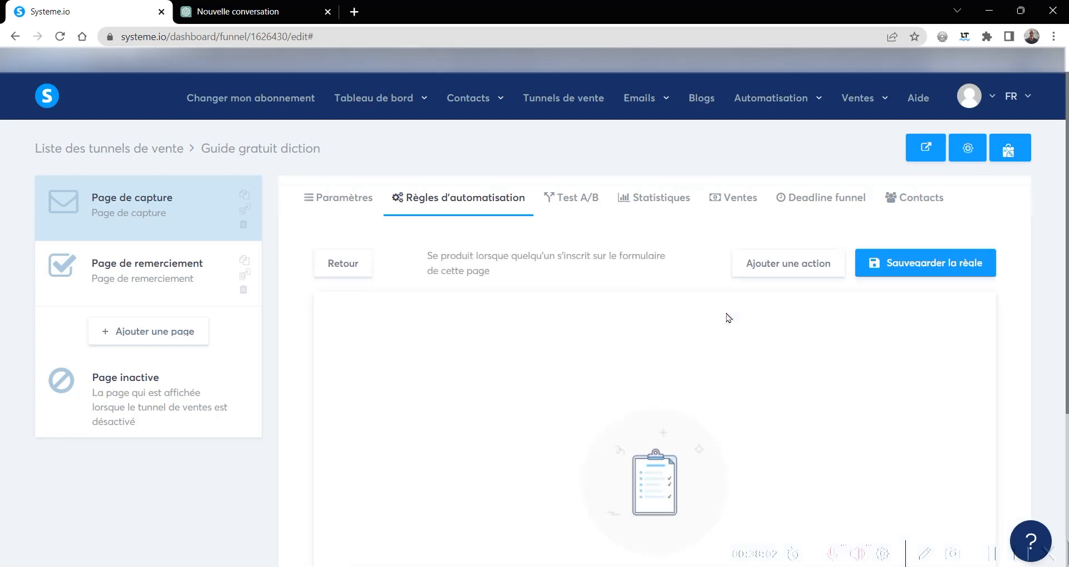
click(787, 266)
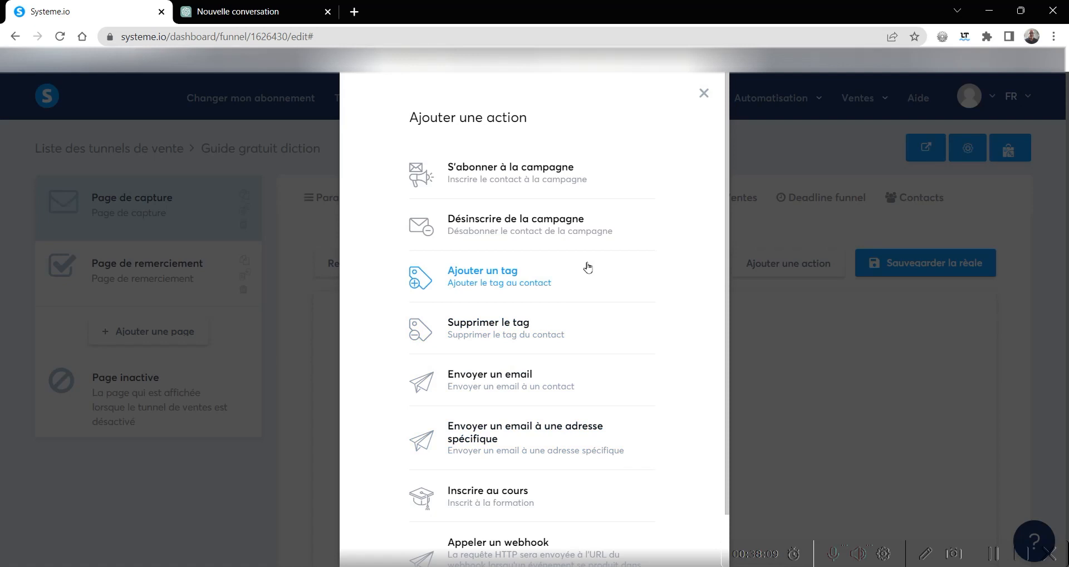
click(537, 270)
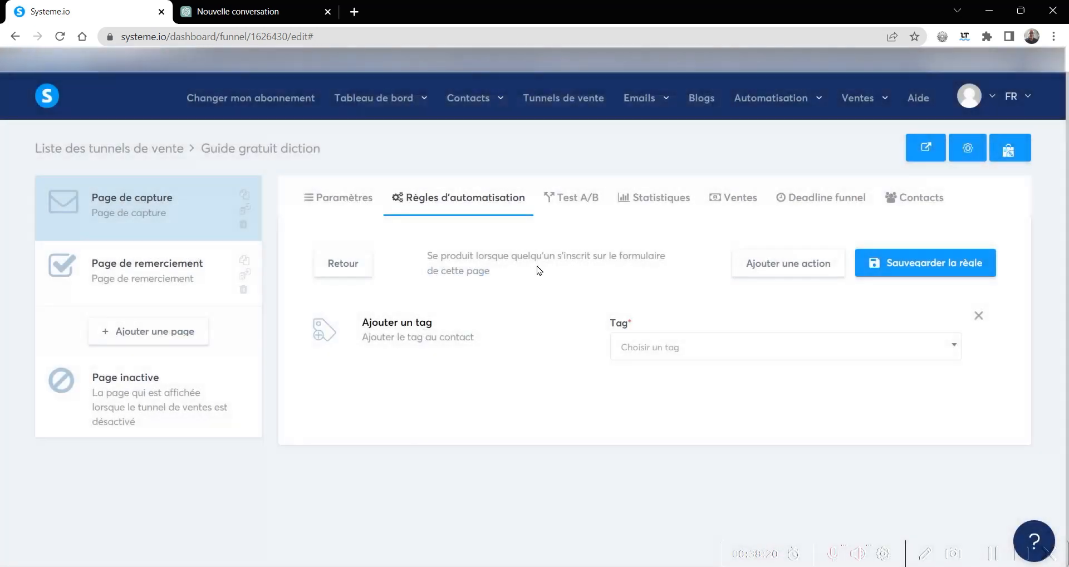
click(672, 349)
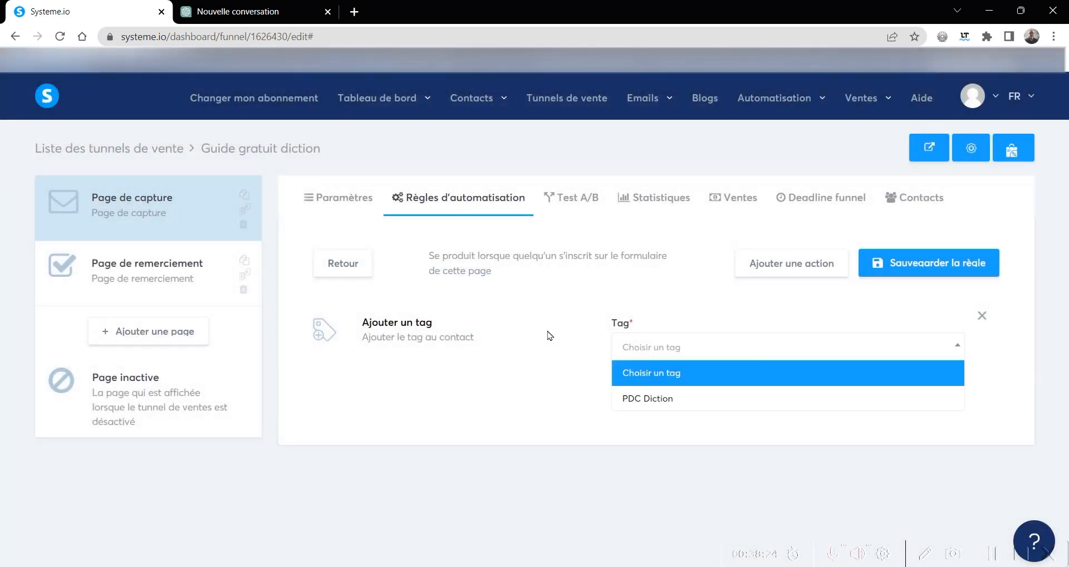
click(636, 407)
click(915, 268)
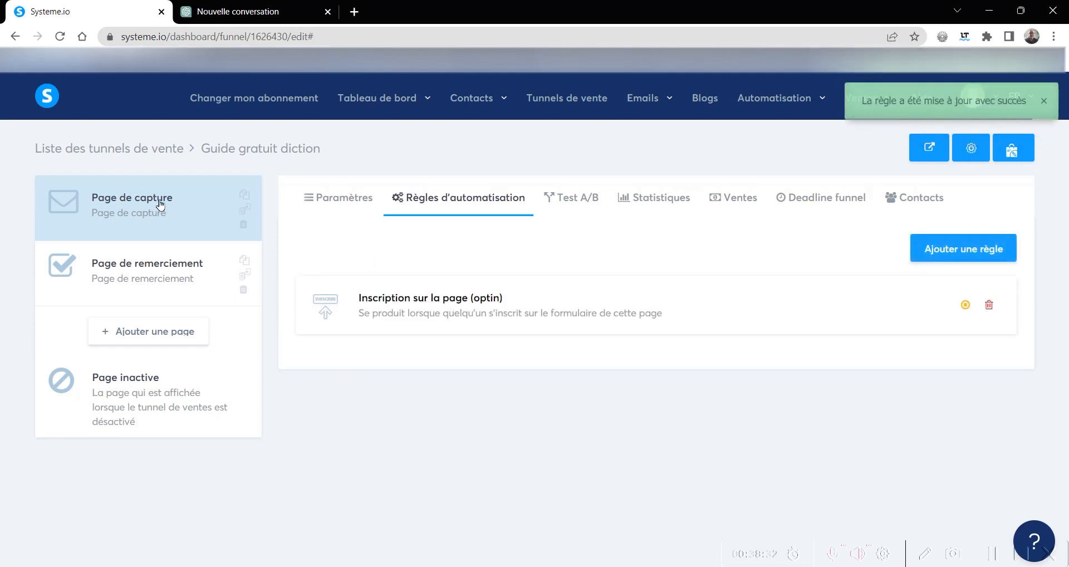
- Rename the Page de capture step as "PDC Diction" in its settings and save the change
click(332, 204)
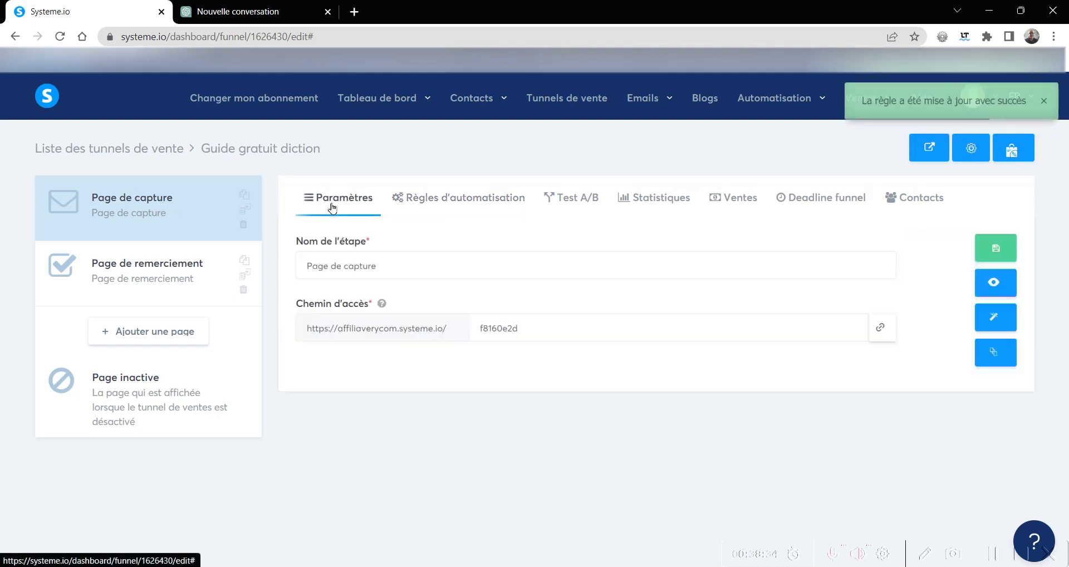
drag(392, 263, 303, 267)
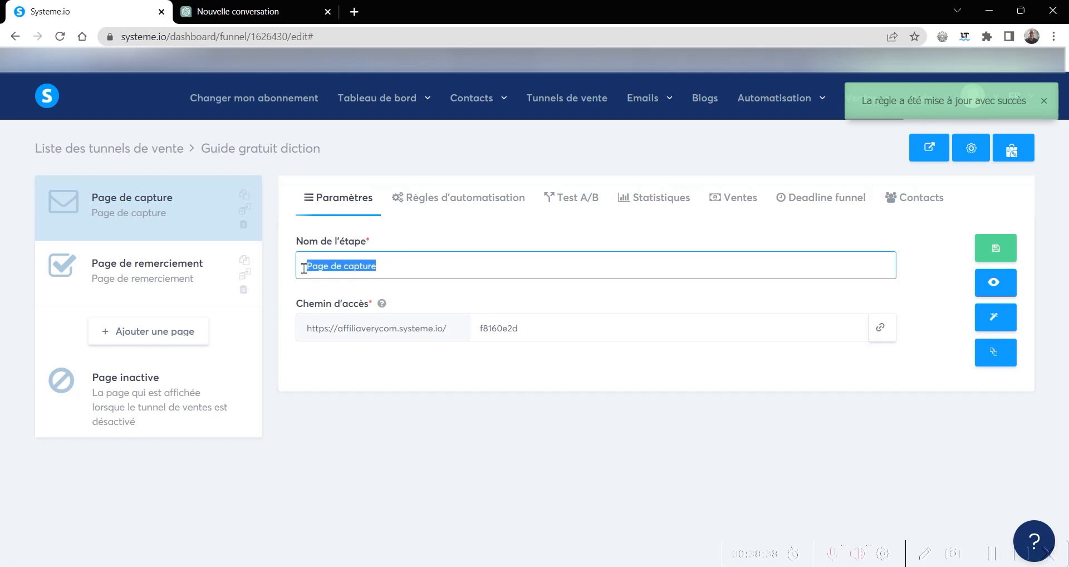
text(PDC Diction)
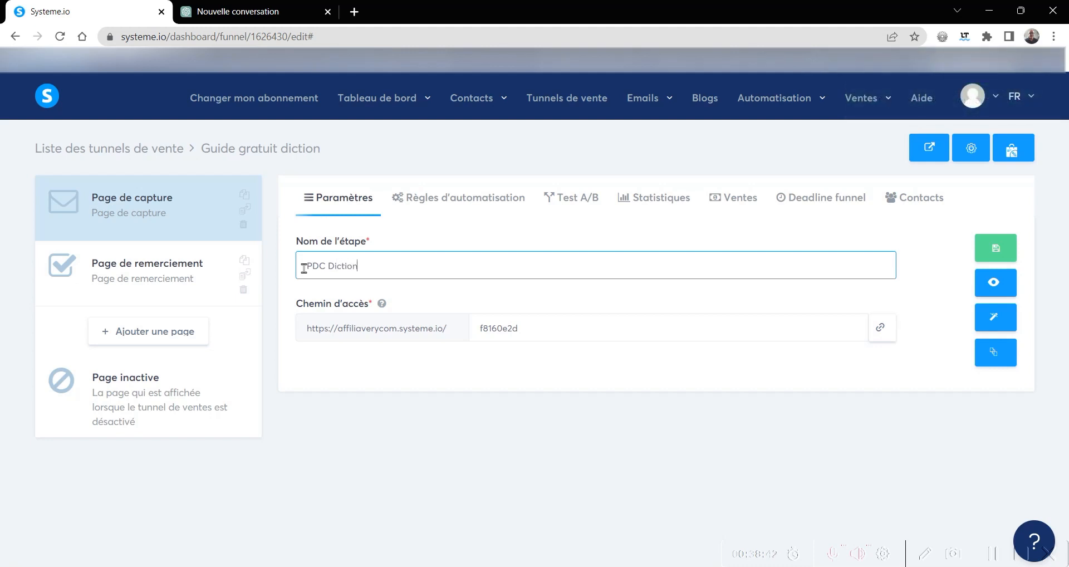
click(996, 250)
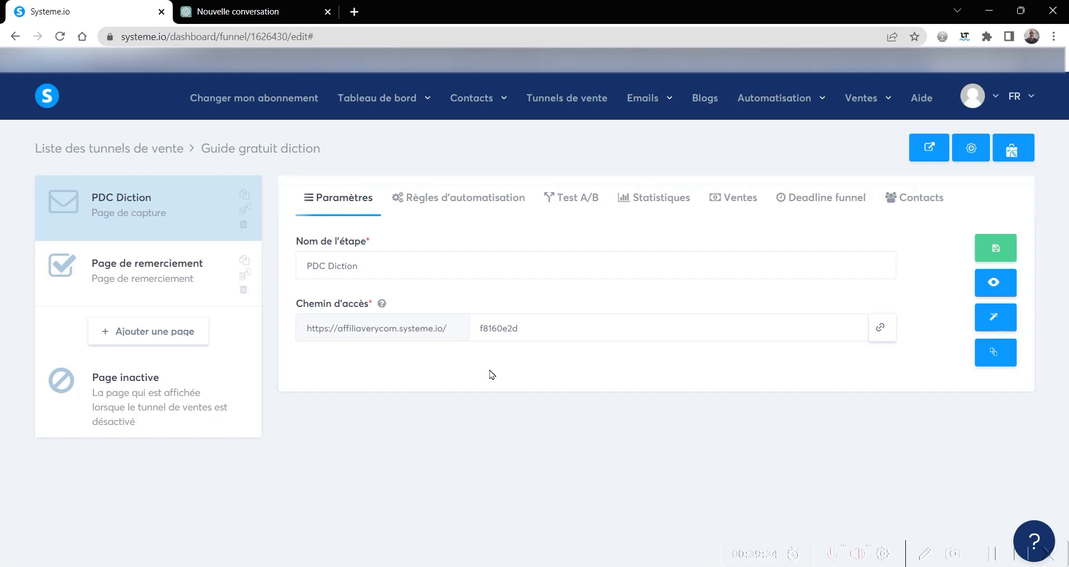
click(1021, 557)
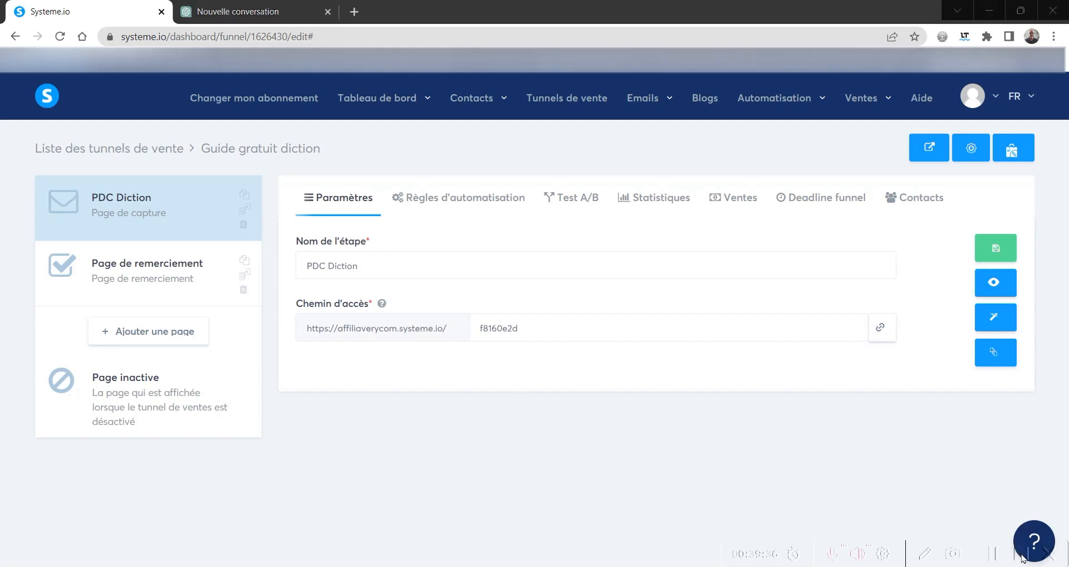